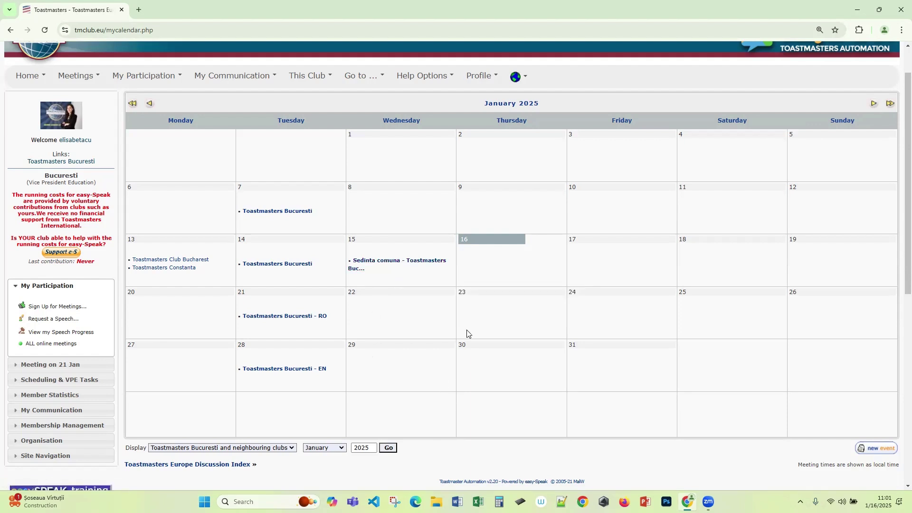
# Show February 2025 in the meeting calendar and examine the meeting already scheduled on 4 February
pyautogui.click(876, 105)
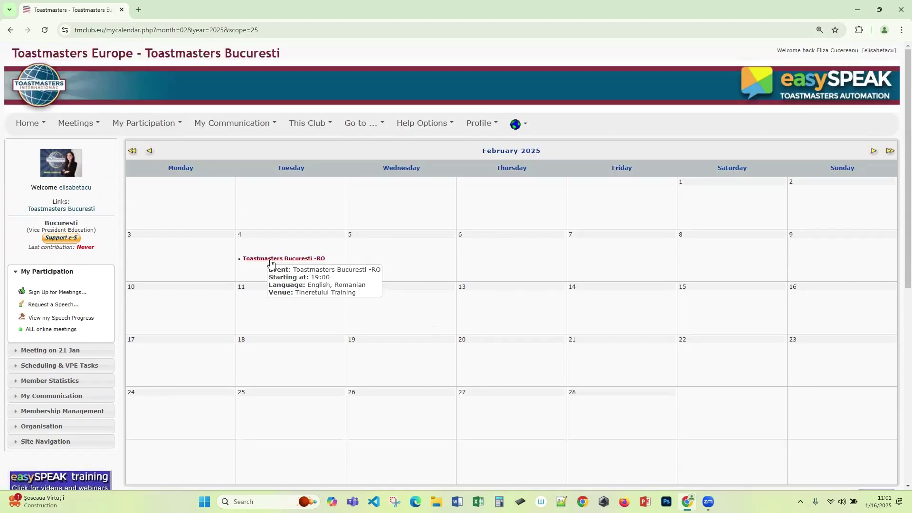
pyautogui.moveTo(312, 262)
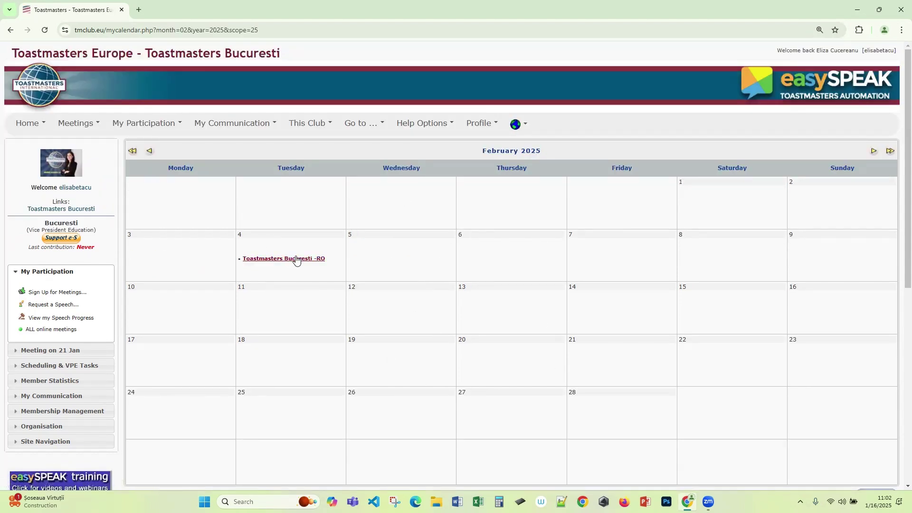
pyautogui.scroll(-1, 492, 247)
pyautogui.scroll(-2, 492, 247)
pyautogui.scroll(1, 489, 246)
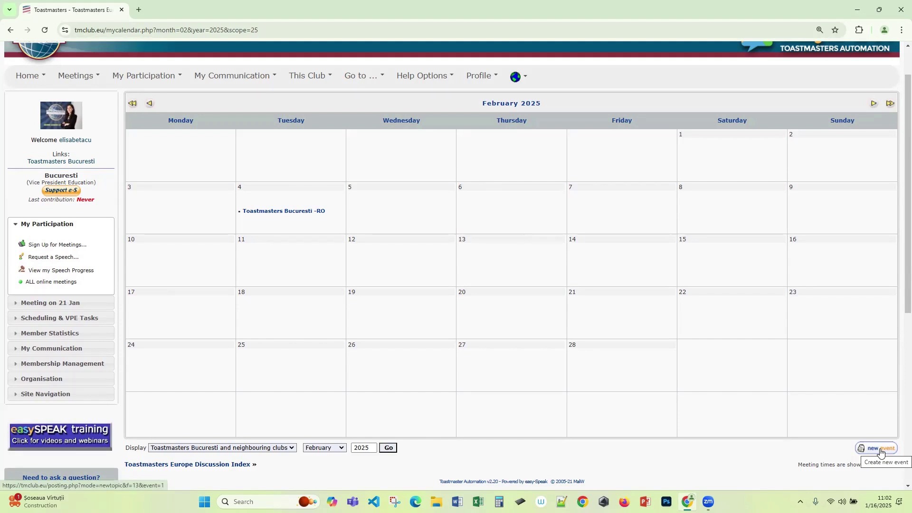
# Open a new meeting form and delete the saved subject suggestion "Toastmasters Bucuresti -RO"
pyautogui.click(84, 77)
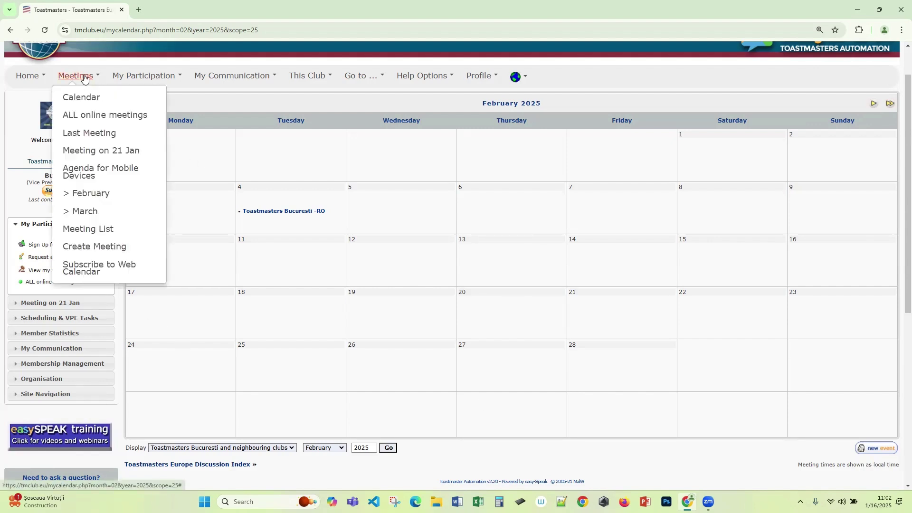
pyautogui.click(101, 251)
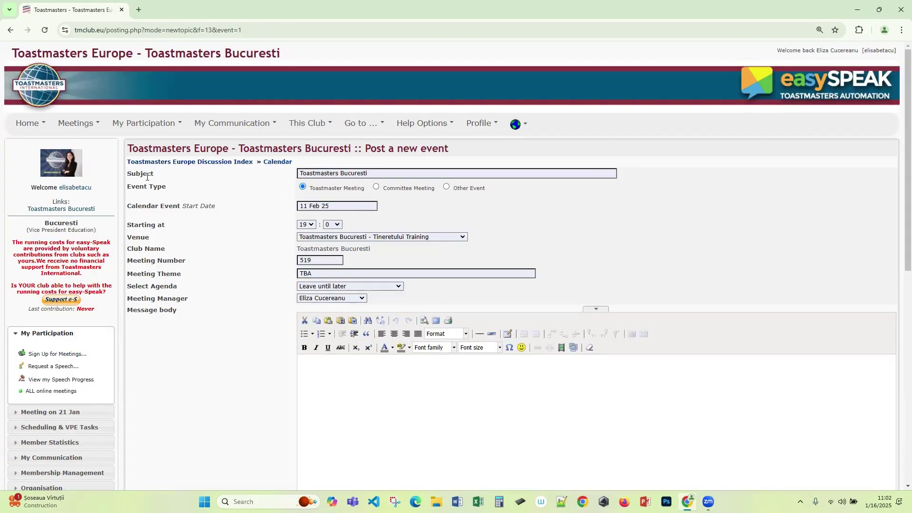
pyautogui.click(376, 174)
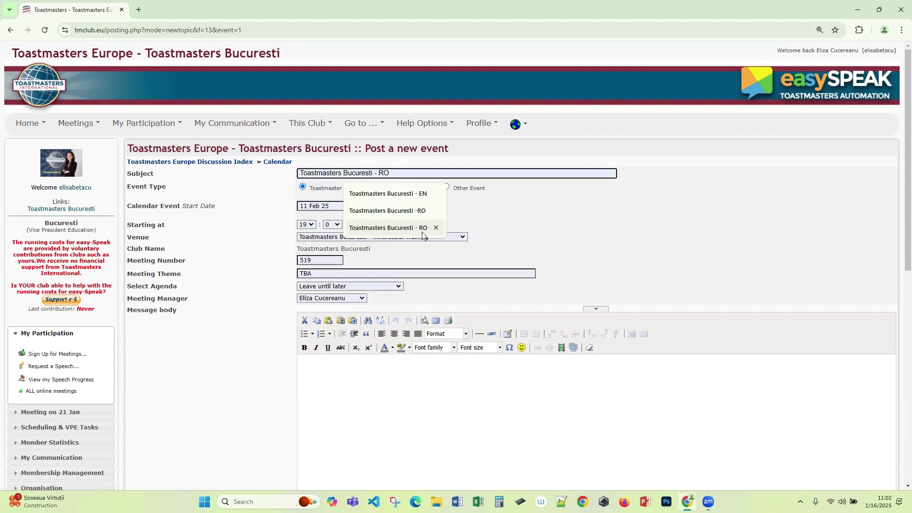
pyautogui.click(436, 211)
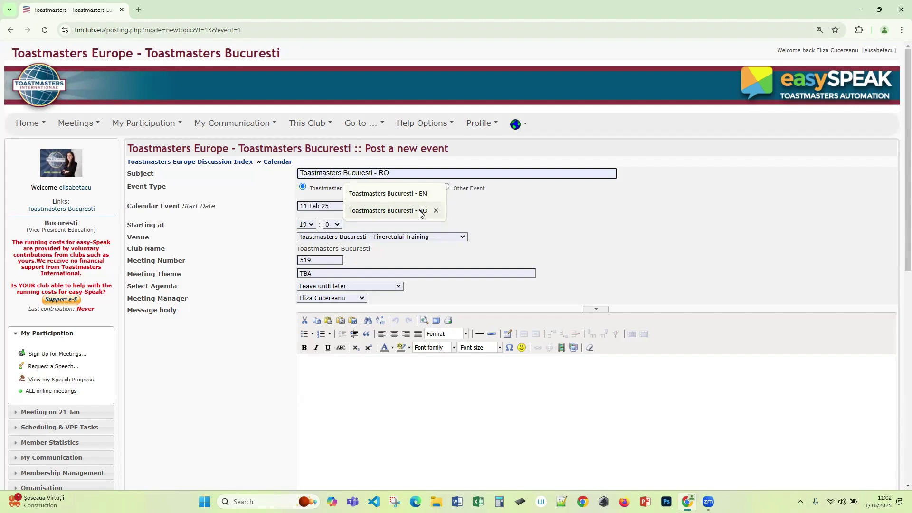
# Return to the calendar and display February 2025 to check the language of the 4 February meeting
pyautogui.moveTo(75, 125)
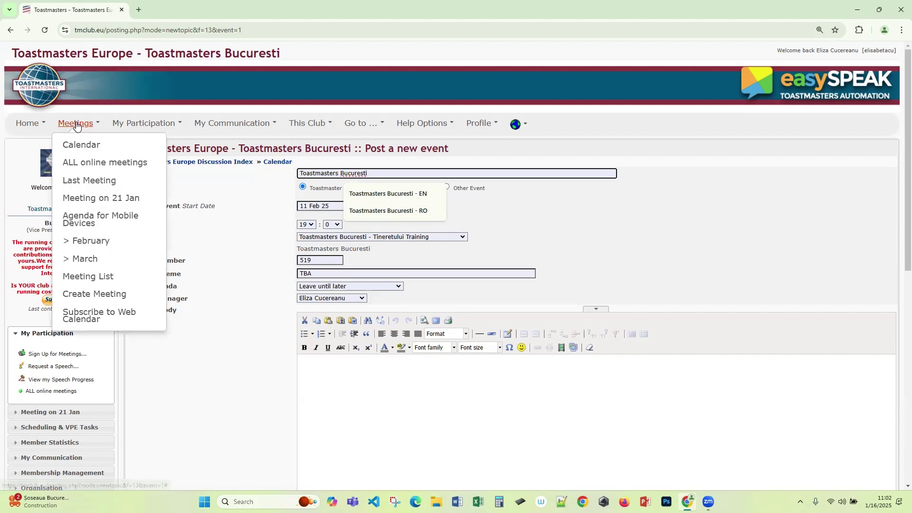
pyautogui.click(80, 143)
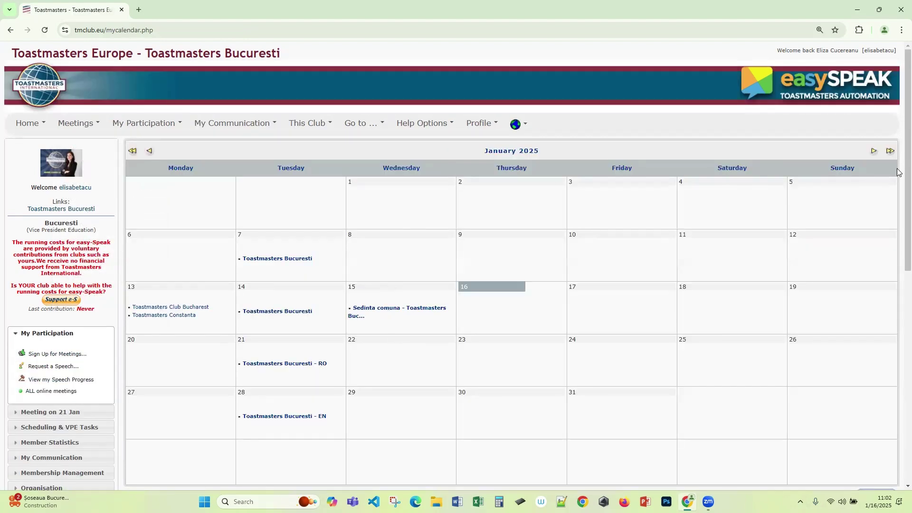
pyautogui.click(873, 151)
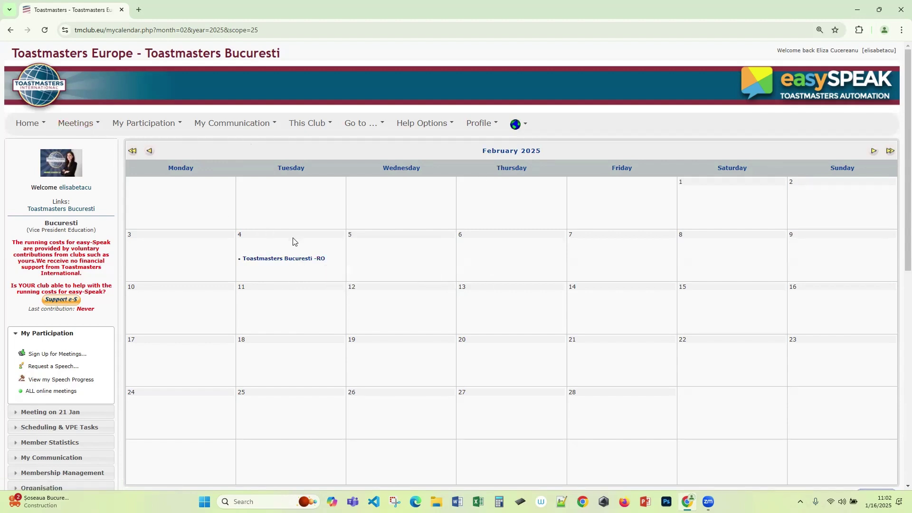
# Start a new Toastmasters meeting with the subject "Toastmasters Bucuresti - EN"
pyautogui.click(76, 124)
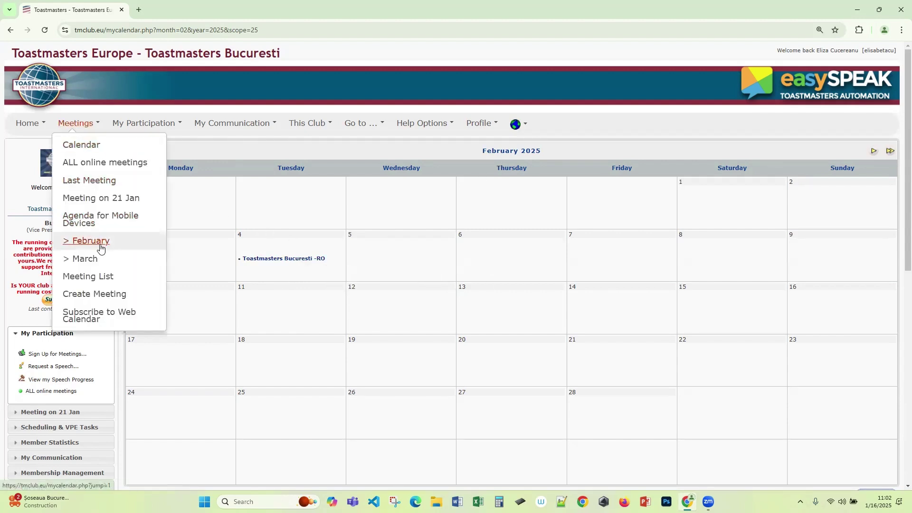
pyautogui.click(94, 295)
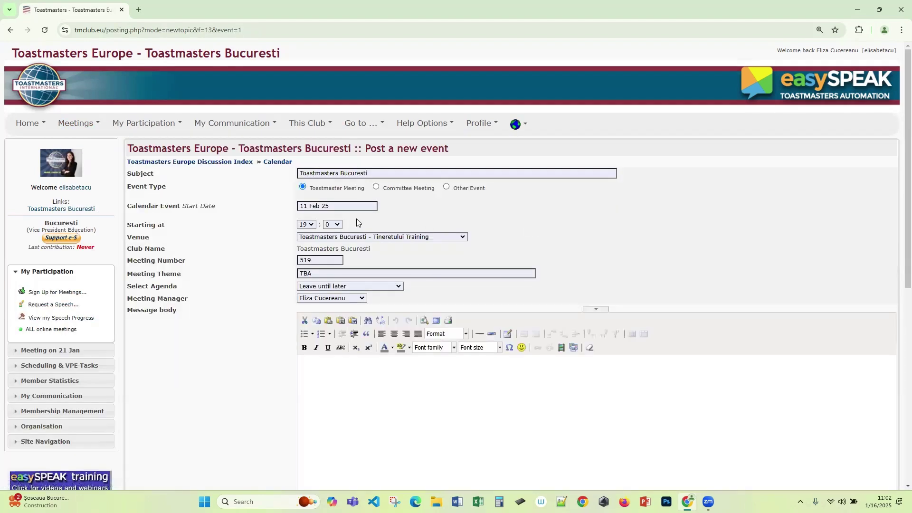
pyautogui.click(387, 174)
pyautogui.click(418, 198)
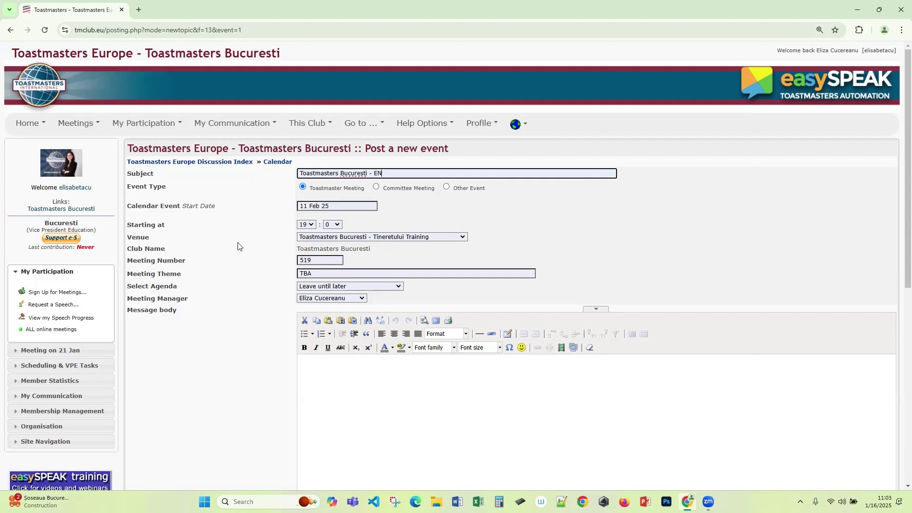
# Examine the new event's start date picker, available venues, meeting number and meeting theme fields
pyautogui.scroll(-1, 235, 241)
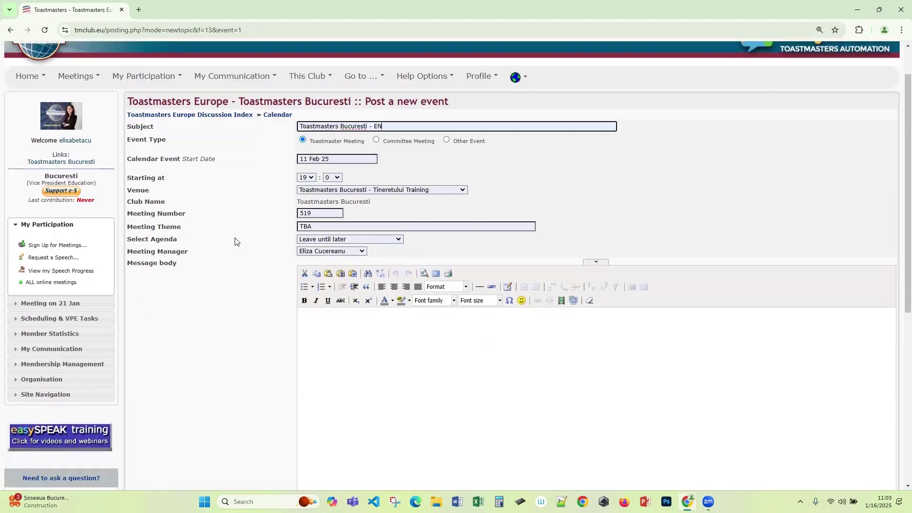
pyautogui.moveTo(346, 159); pyautogui.dragTo(278, 158)
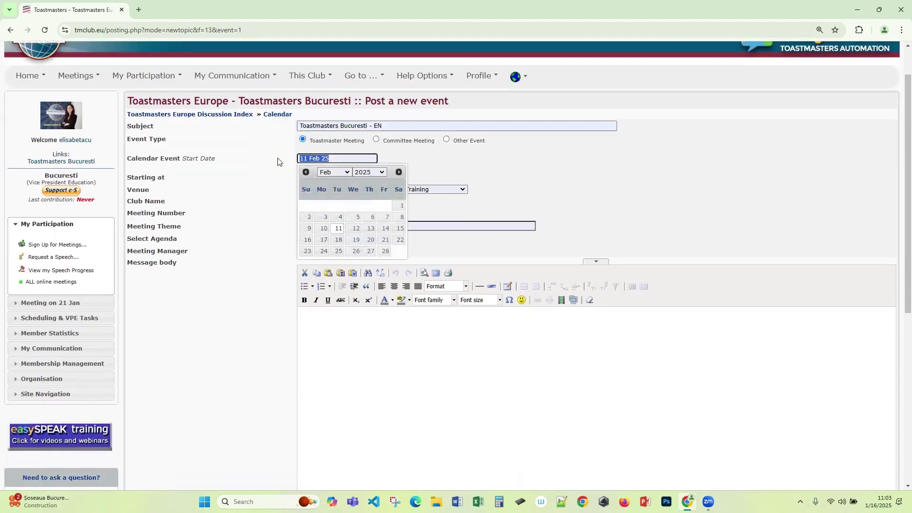
pyautogui.click(260, 178)
pyautogui.click(339, 158)
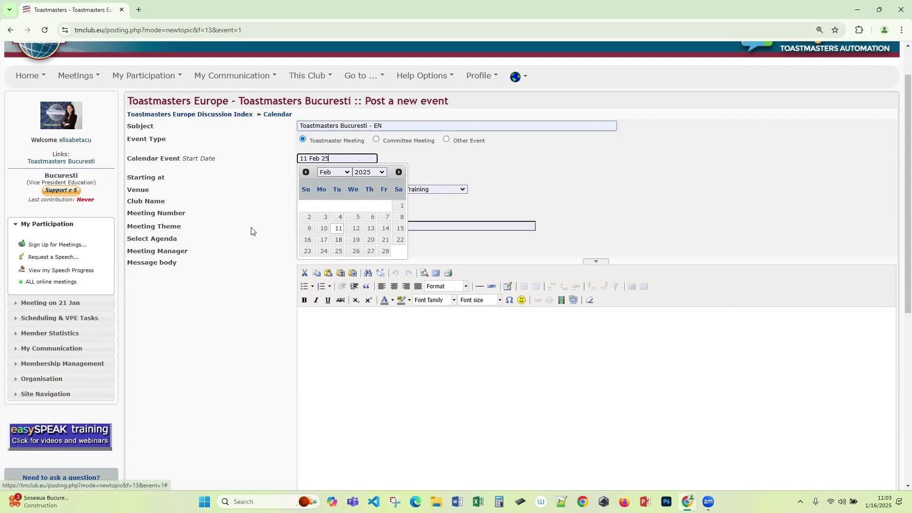
pyautogui.click(256, 276)
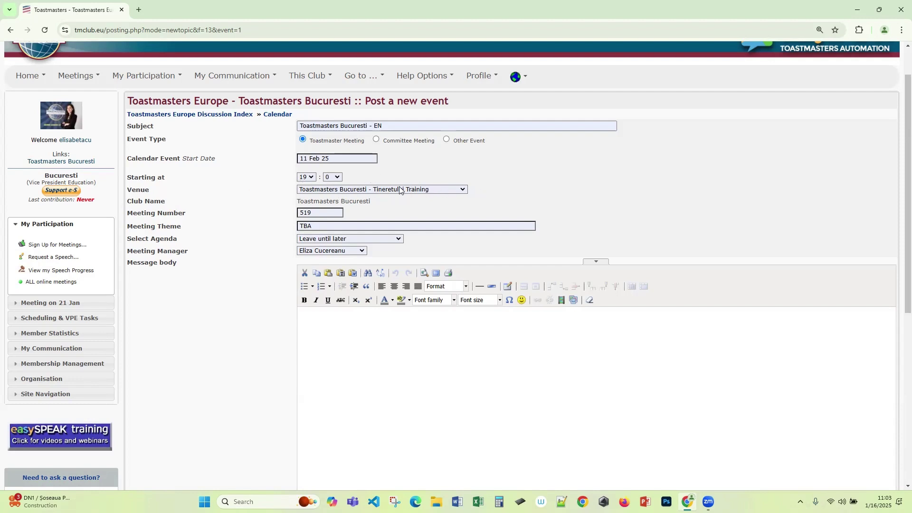
pyautogui.click(464, 189)
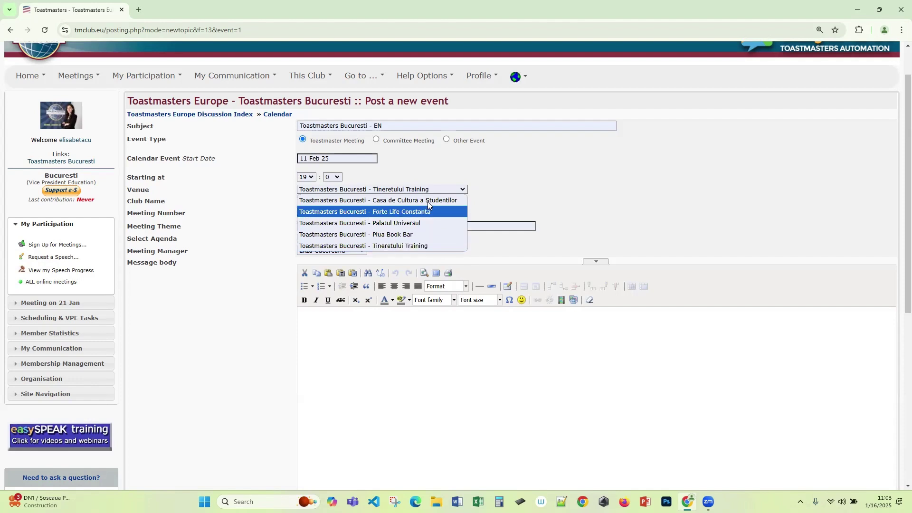
pyautogui.click(548, 190)
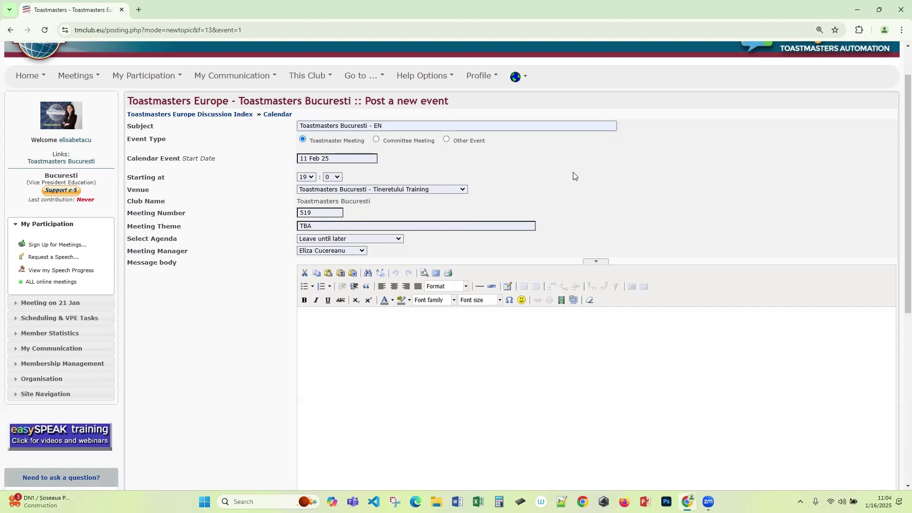
pyautogui.scroll(-1, 573, 172)
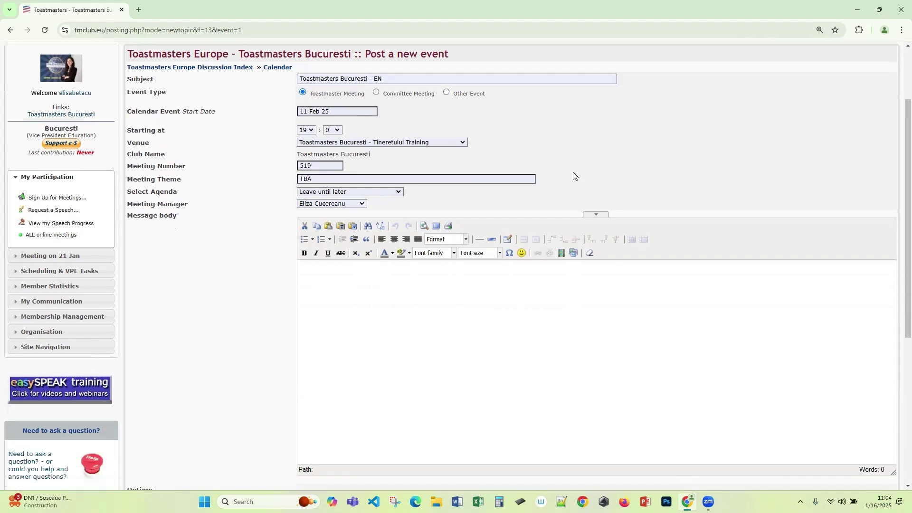
pyautogui.click(323, 164)
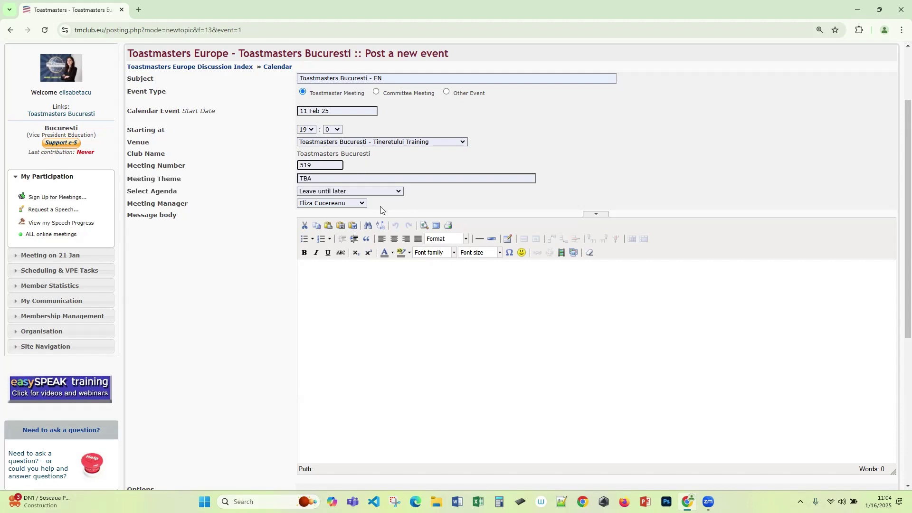
pyautogui.click(318, 181)
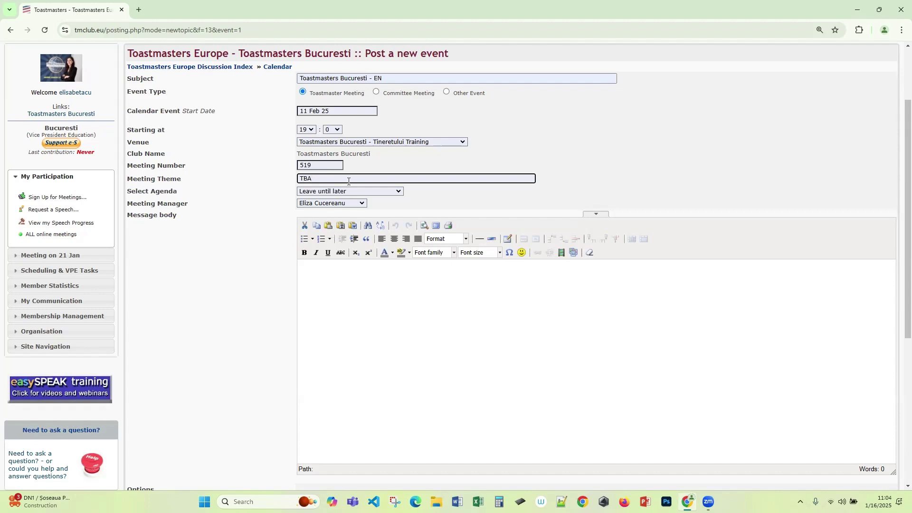
# Assign the "4 SP simplified" agenda to the new meeting
pyautogui.scroll(-1, 218, 182)
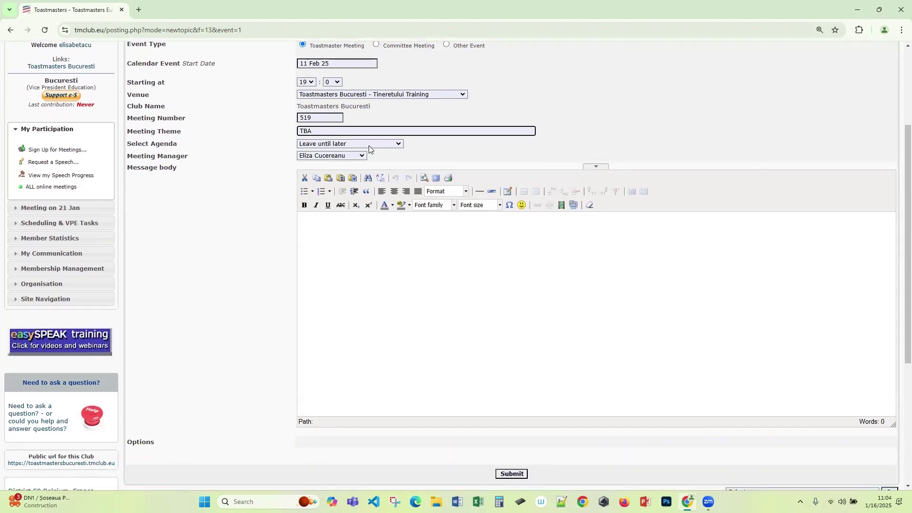
pyautogui.click(397, 144)
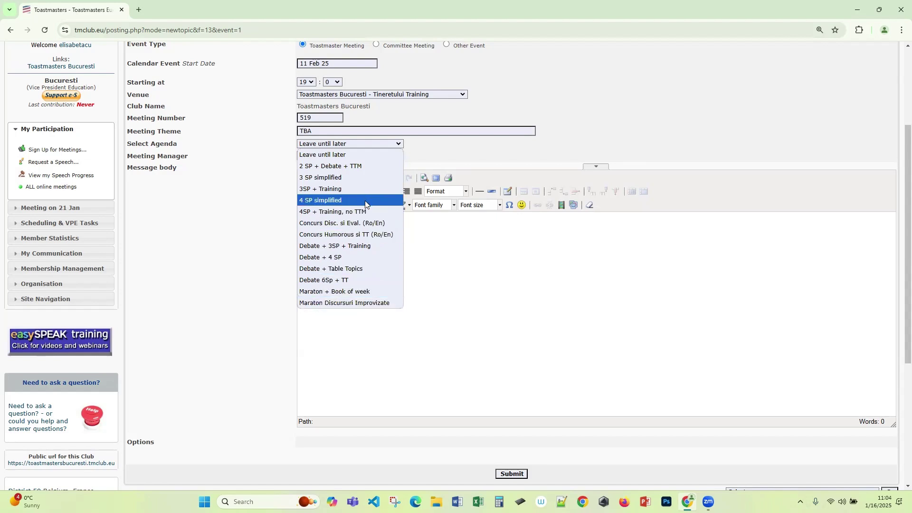
pyautogui.click(341, 200)
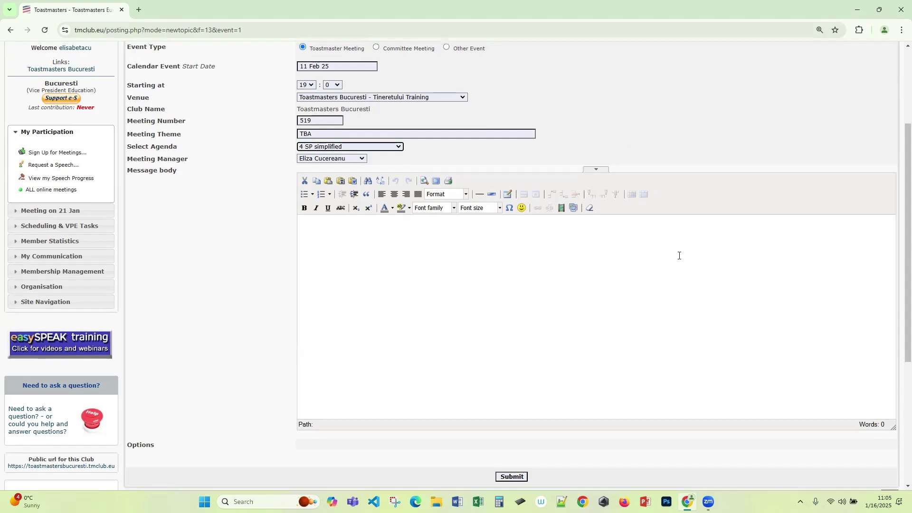
# Review the completed meeting details, leave the message body empty, and submit the new event
pyautogui.scroll(3, 678, 255)
pyautogui.scroll(-4, 678, 252)
pyautogui.scroll(1, 678, 249)
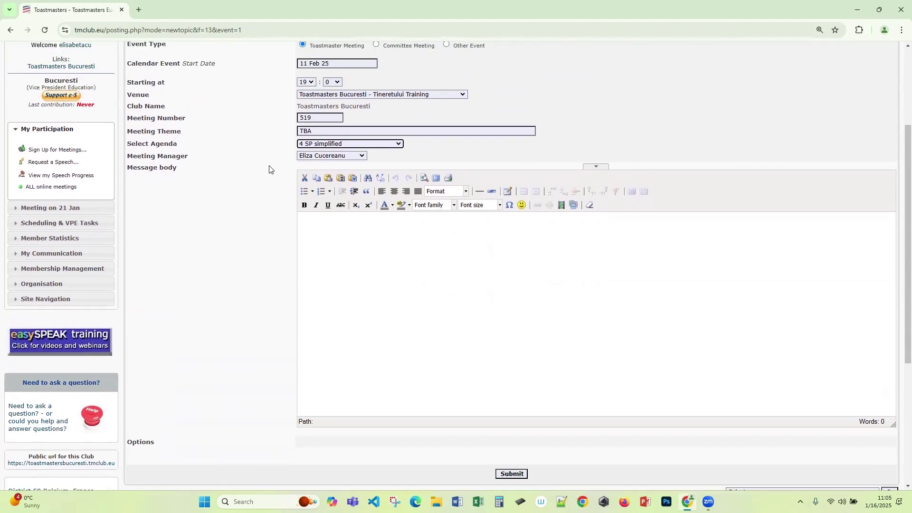
pyautogui.click(376, 224)
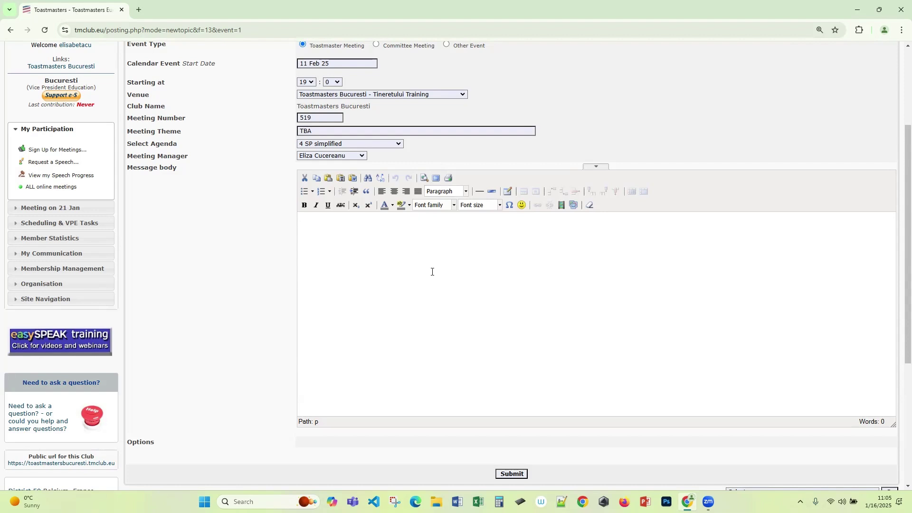
pyautogui.scroll(1, 432, 272)
pyautogui.scroll(-3, 430, 262)
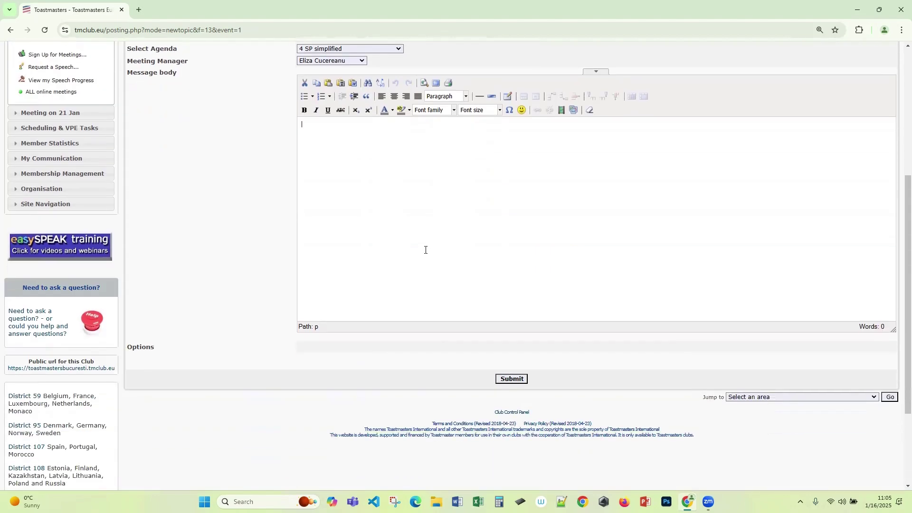
pyautogui.scroll(4, 513, 293)
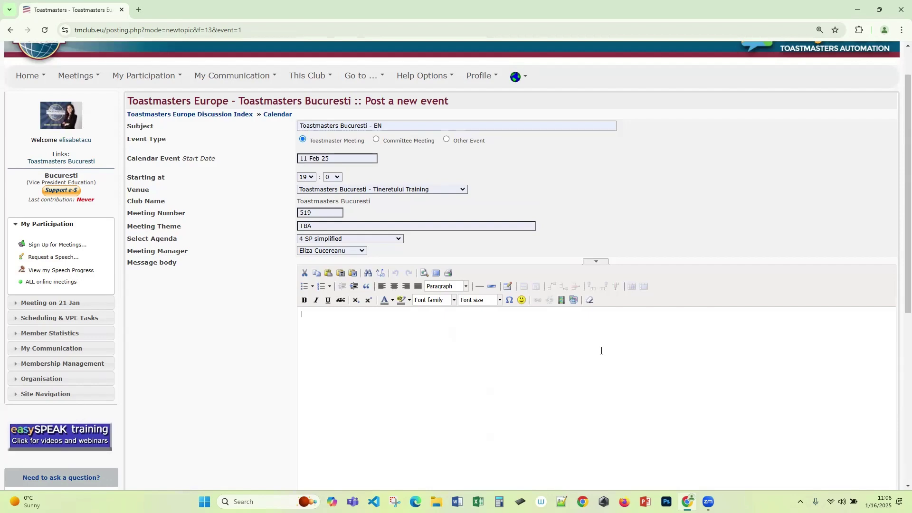
pyautogui.scroll(-3, 600, 350)
pyautogui.rightClick(508, 429)
pyautogui.click(534, 431)
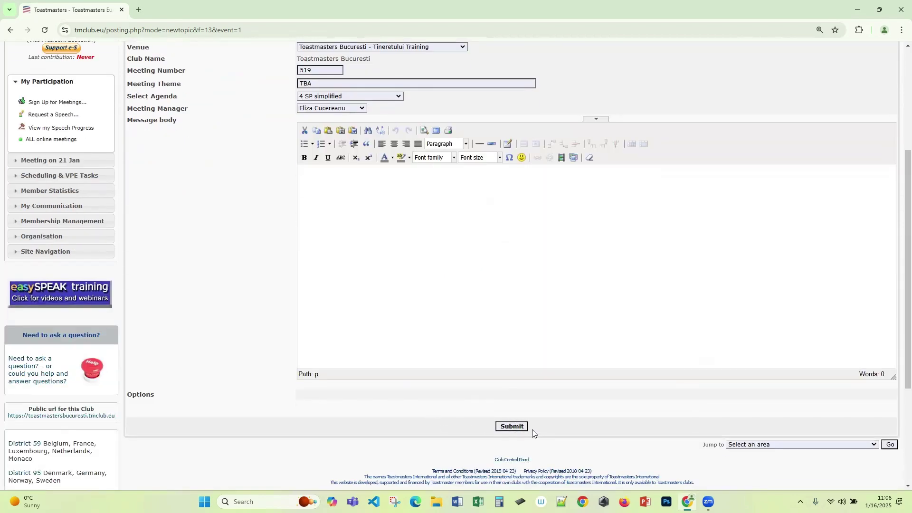
pyautogui.click(521, 428)
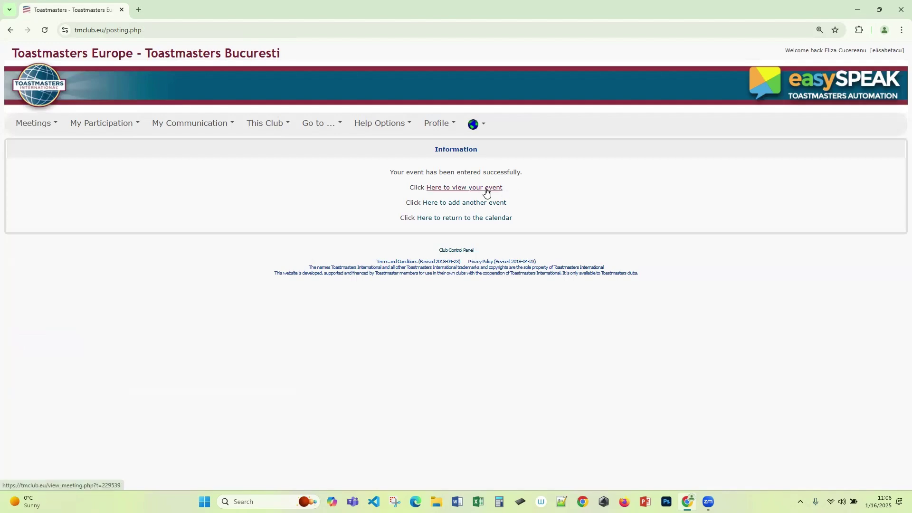
# View the newly created event and look over its meeting details, attendance list and role sign-ups
pyautogui.click(469, 191)
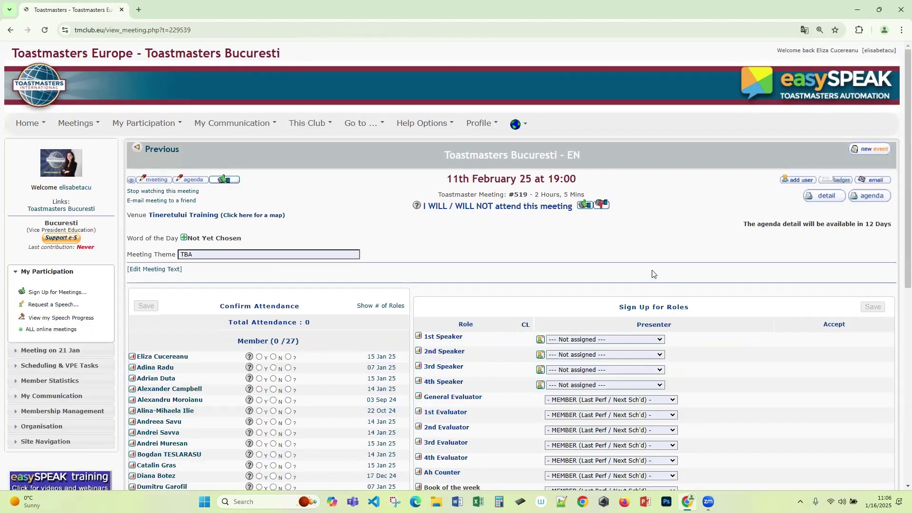
pyautogui.scroll(-3, 666, 211)
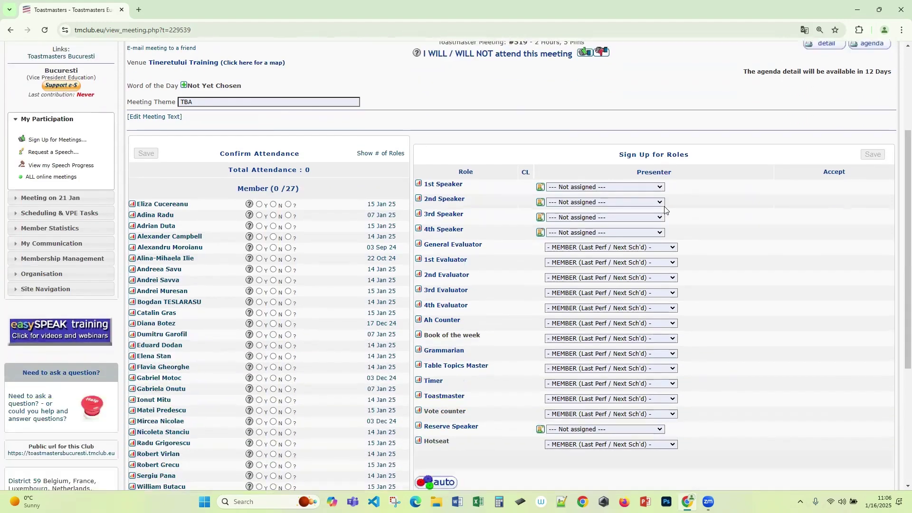
pyautogui.scroll(3, 666, 211)
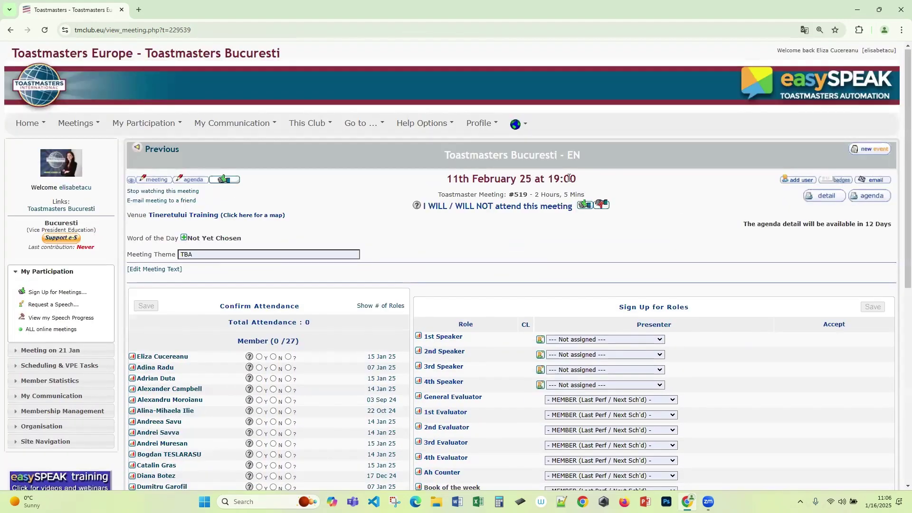
pyautogui.scroll(-5, 557, 177)
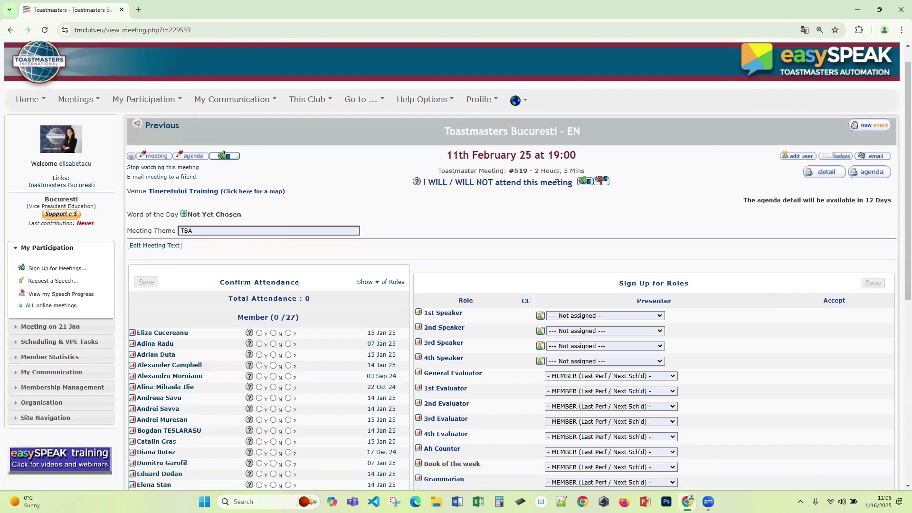
# Start another new event from the meeting page and set its subject to "Toastmasters Bucuresti - RO"
pyautogui.scroll(5, 814, 180)
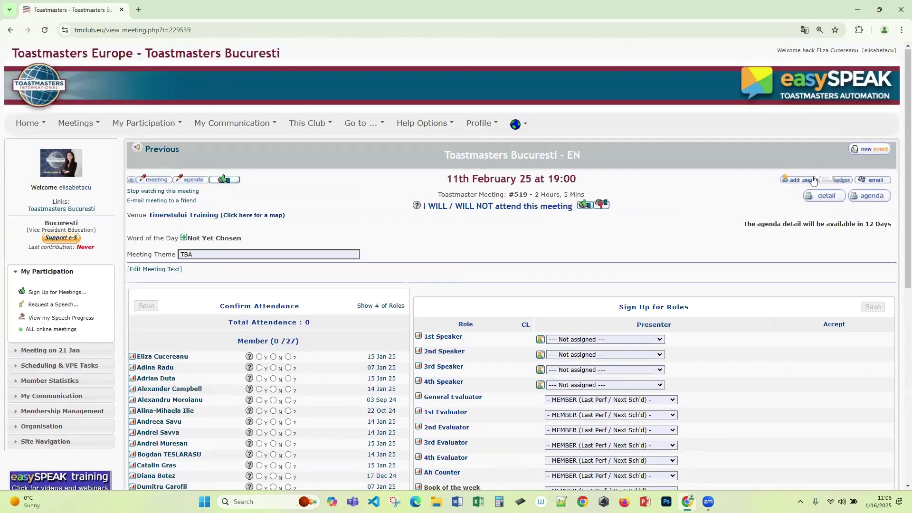
pyautogui.click(871, 150)
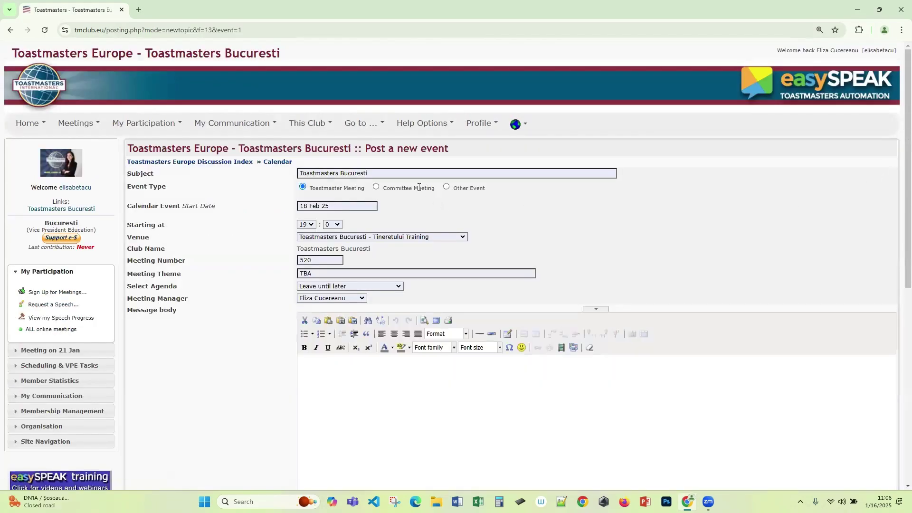
pyautogui.click(397, 174)
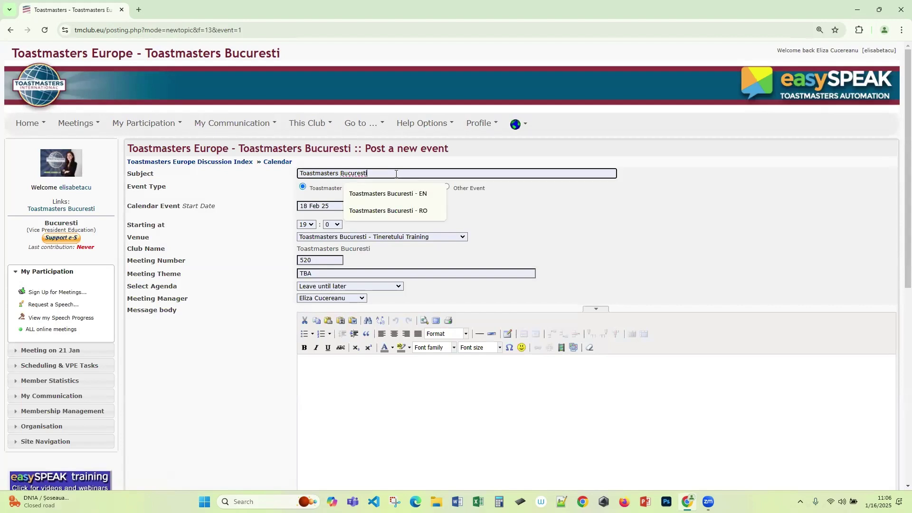
pyautogui.click(408, 210)
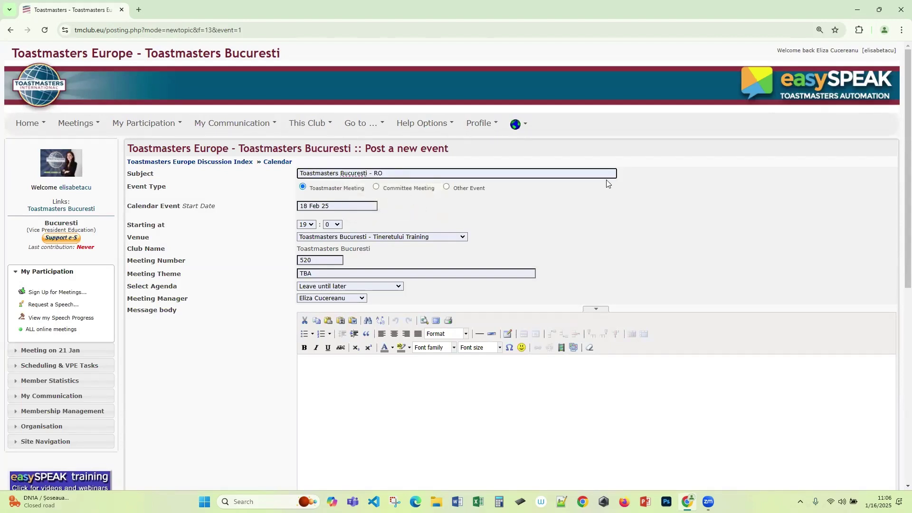
# Check the new event's meeting number and its start date in the calendar picker, leaving both as proposed
pyautogui.scroll(-1, 271, 241)
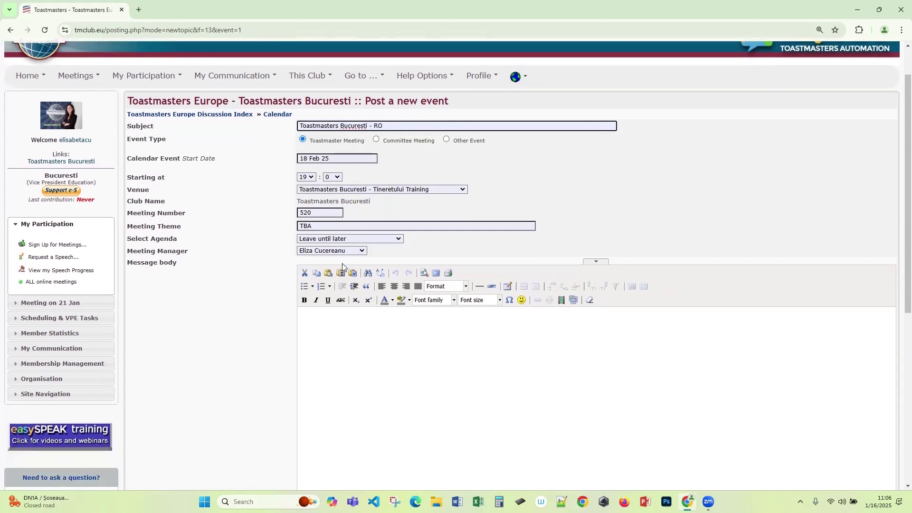
pyautogui.click(320, 213)
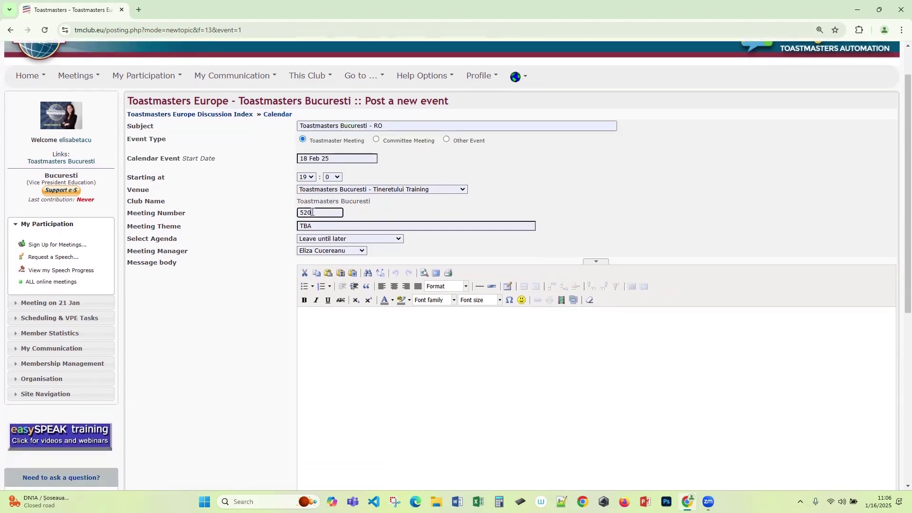
pyautogui.click(346, 158)
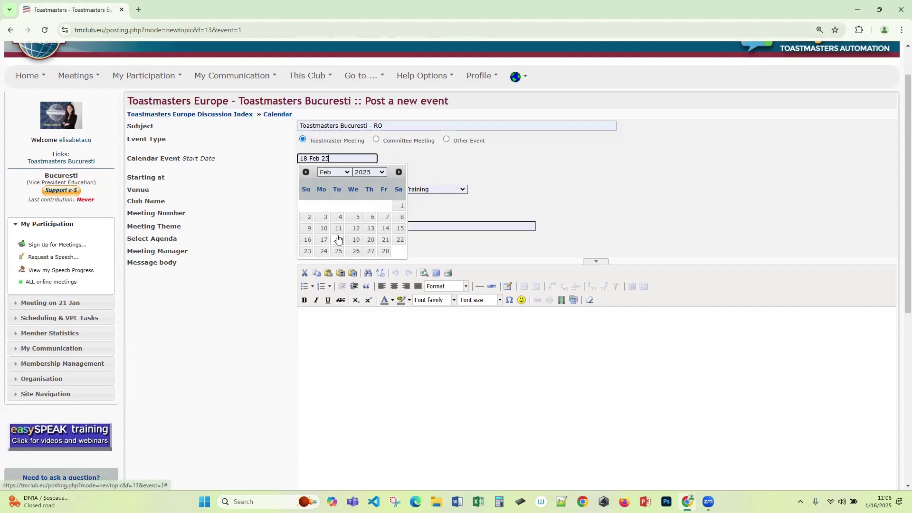
pyautogui.click(264, 227)
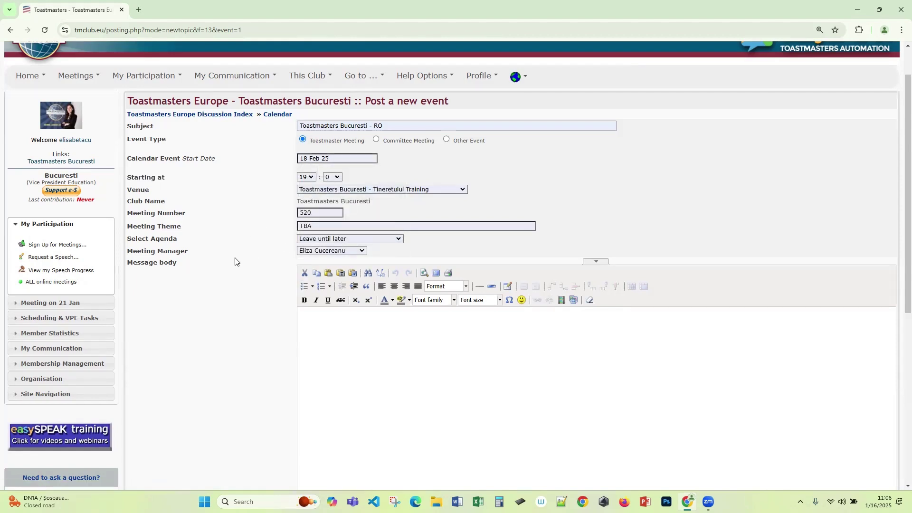
# Assign the "Concurs Disc. si Eval. (Ro/En)" agenda to the new event and submit it
pyautogui.scroll(-1, 235, 261)
pyautogui.click(381, 189)
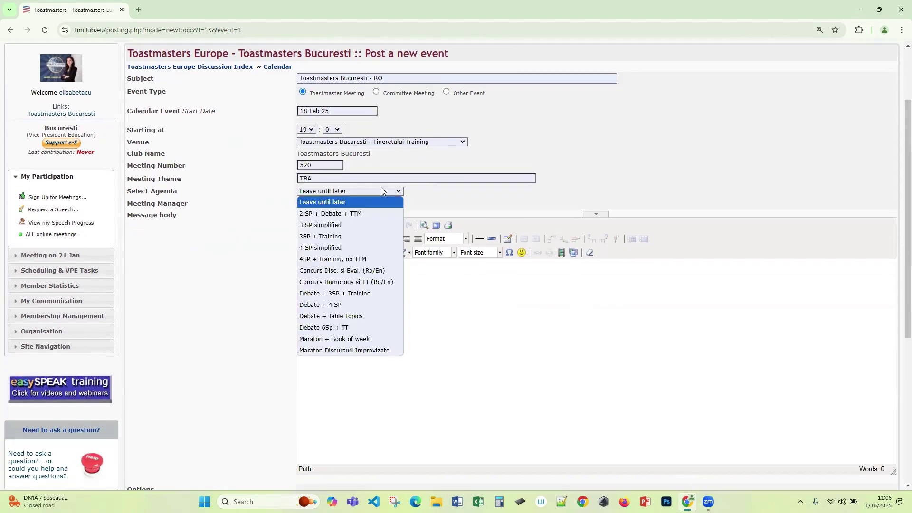
pyautogui.click(356, 271)
pyautogui.scroll(-5, 499, 205)
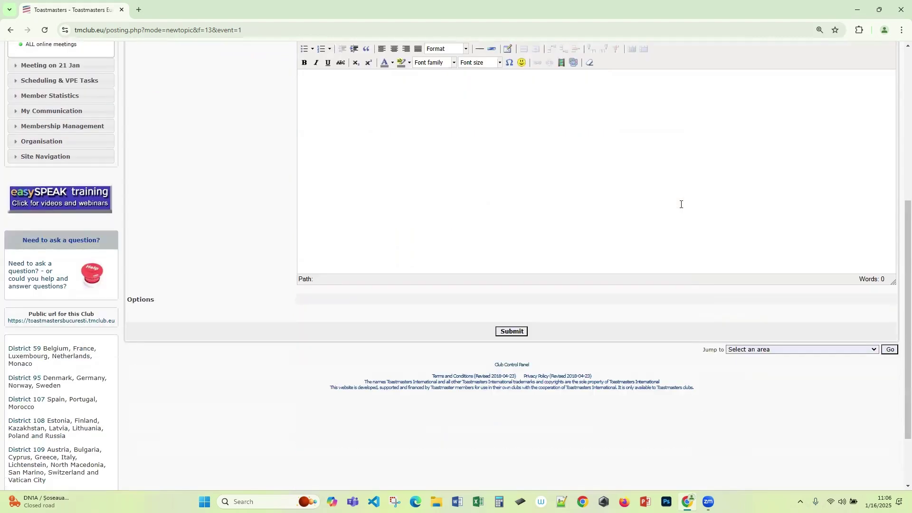
pyautogui.click(512, 330)
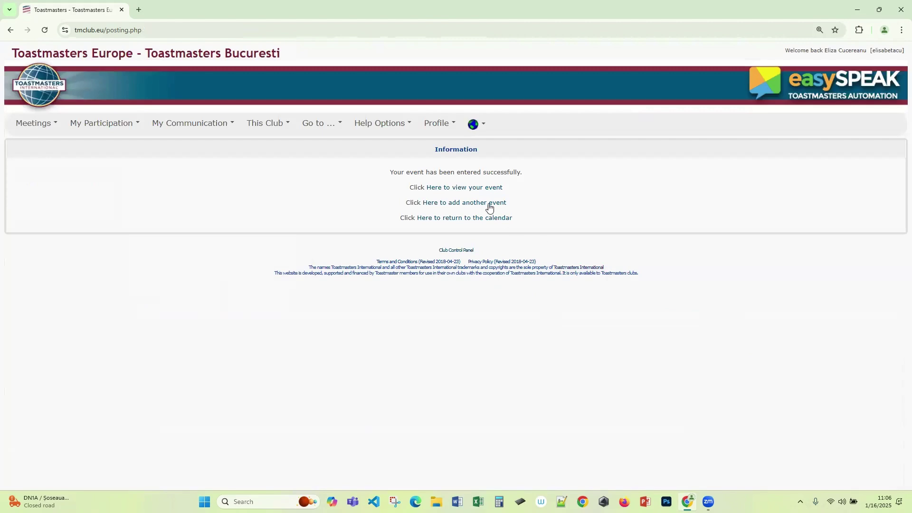
# View the newly created contest event and look over its details, attendance list and competition role sign-ups
pyautogui.click(475, 188)
pyautogui.scroll(-2, 727, 249)
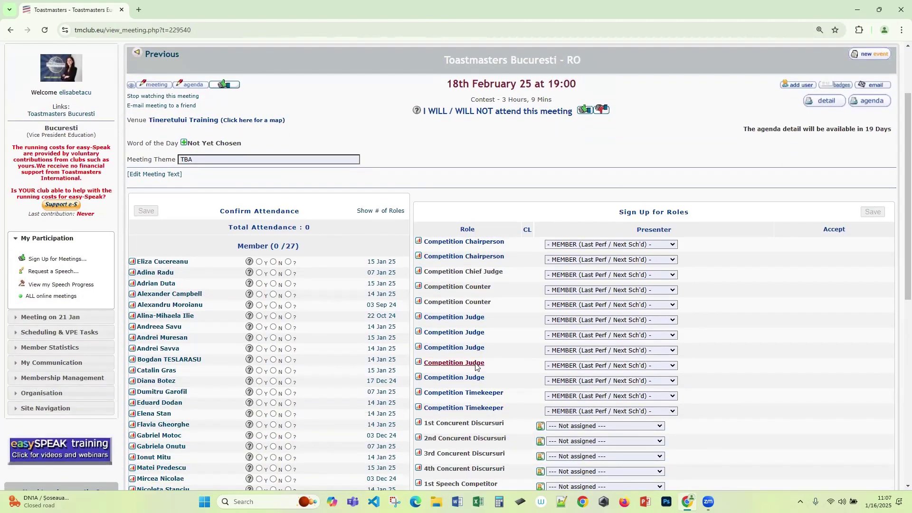
pyautogui.scroll(-3, 503, 409)
pyautogui.scroll(-3, 504, 380)
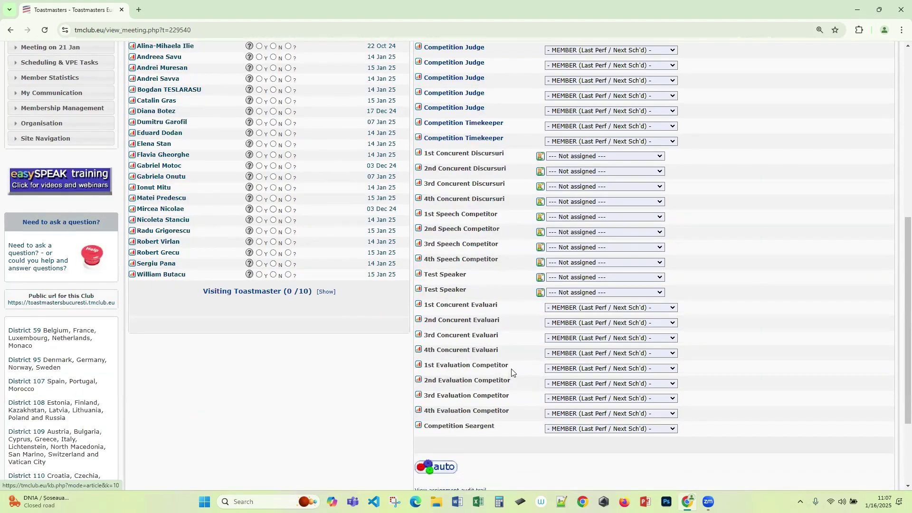
pyautogui.scroll(8, 512, 372)
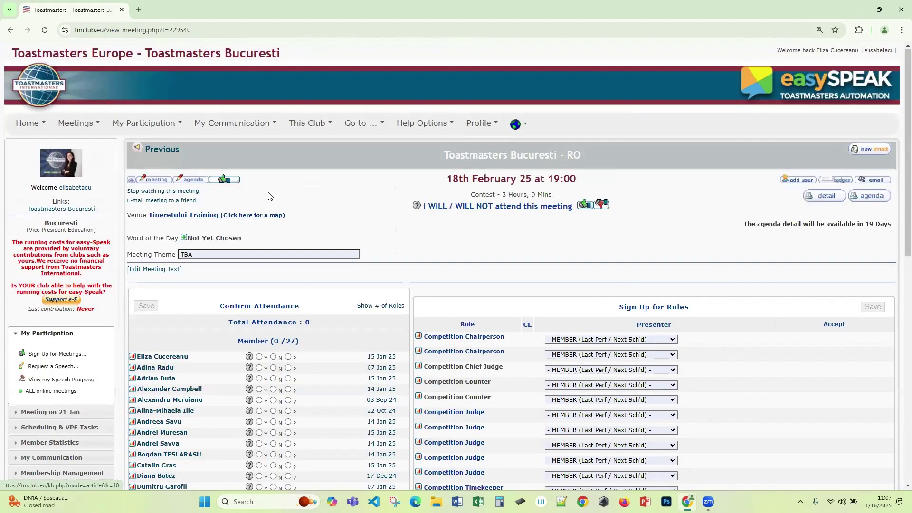
# Go to the previous meeting, on 11 February, and examine its duration, attendance list and role sign-ups
pyautogui.click(161, 150)
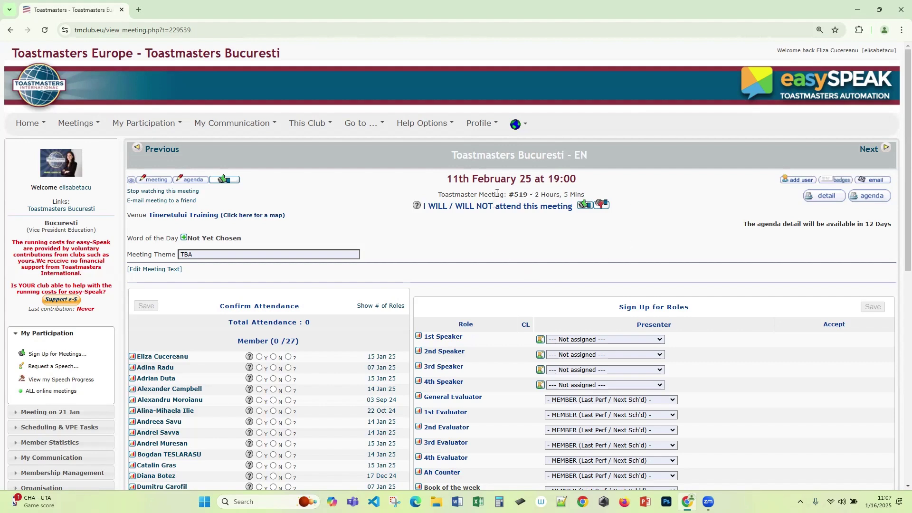
pyautogui.moveTo(535, 195); pyautogui.dragTo(613, 196)
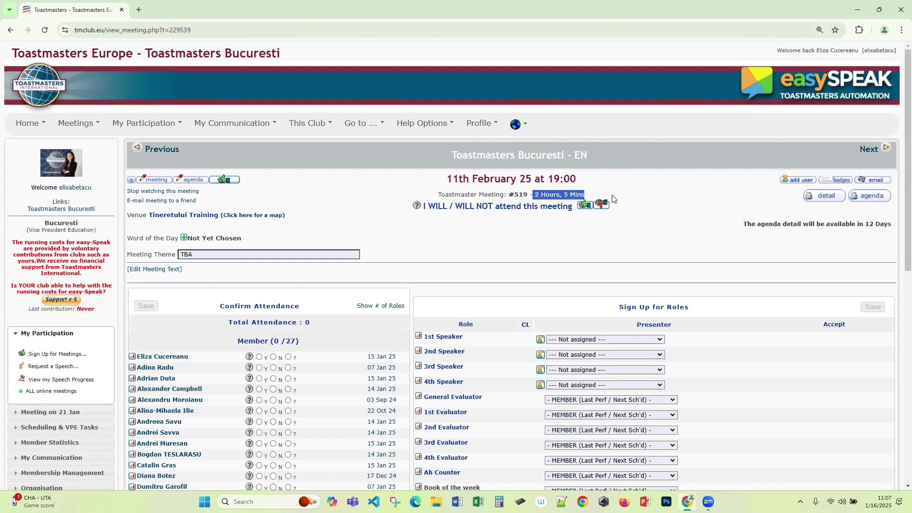
pyautogui.click(502, 256)
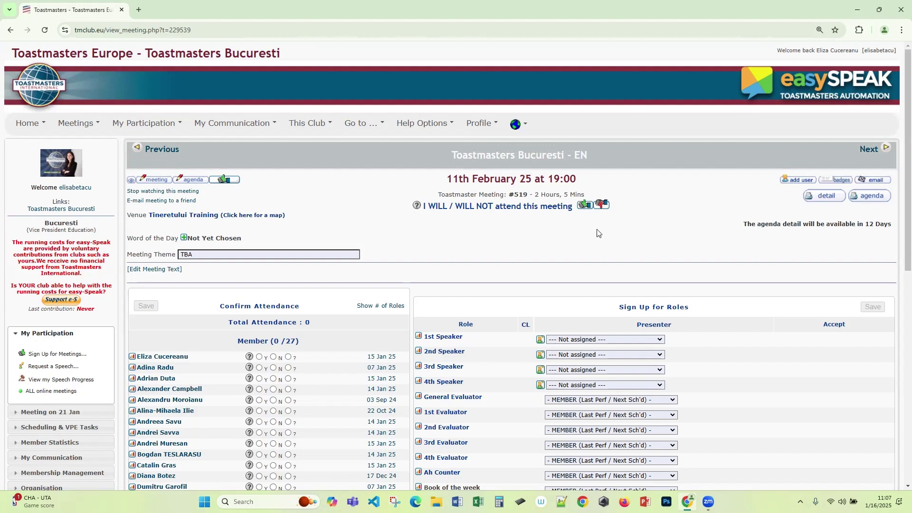
pyautogui.scroll(-5, 597, 230)
pyautogui.scroll(1, 386, 404)
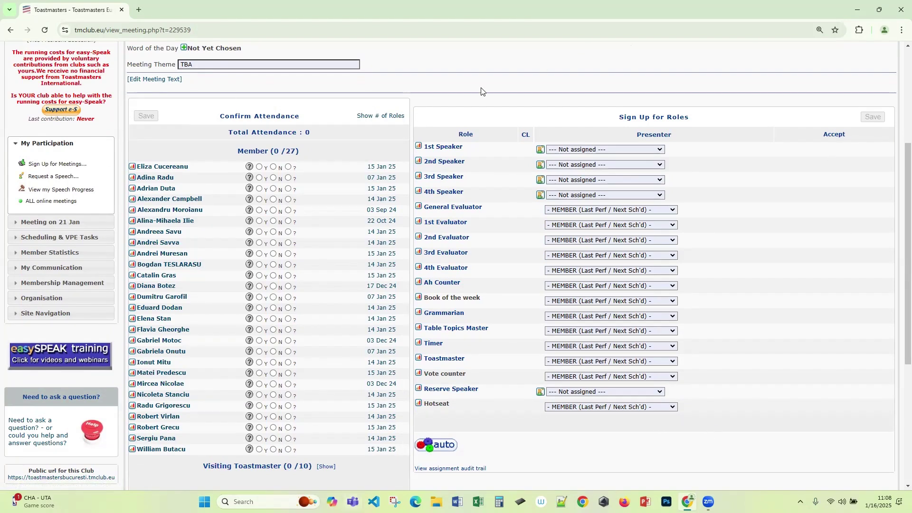
pyautogui.scroll(4, 296, 283)
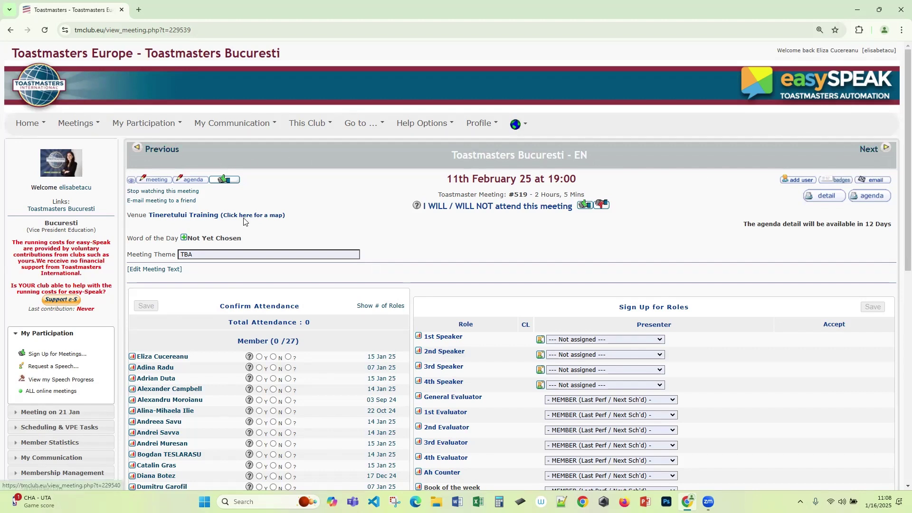
# Examine the list of users who viewed the 11 February agenda, including the topic time, and return to the meeting page
pyautogui.click(131, 181)
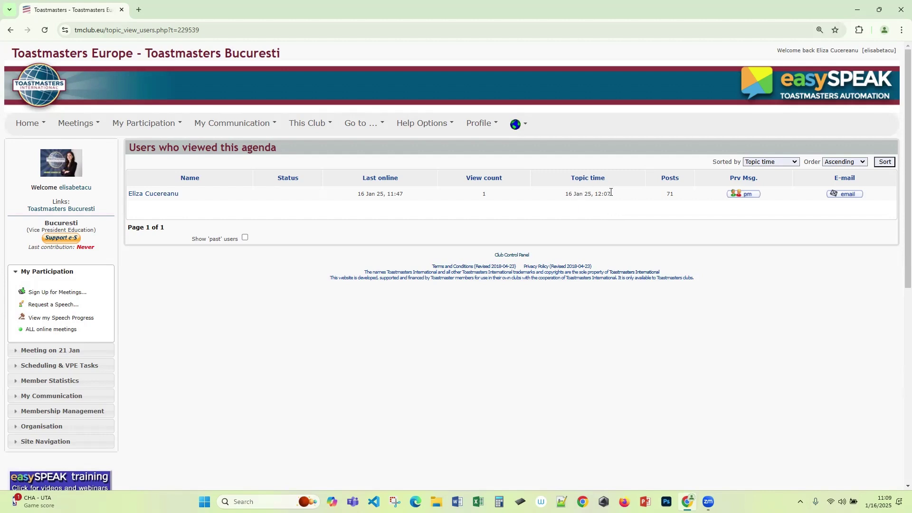
pyautogui.tripleClick(585, 196)
pyautogui.click(621, 198)
pyautogui.moveTo(623, 199)
pyautogui.mouseDown()
pyautogui.moveTo(565, 196)
pyautogui.moveTo(623, 197)
pyautogui.mouseUp()
pyautogui.click(584, 196)
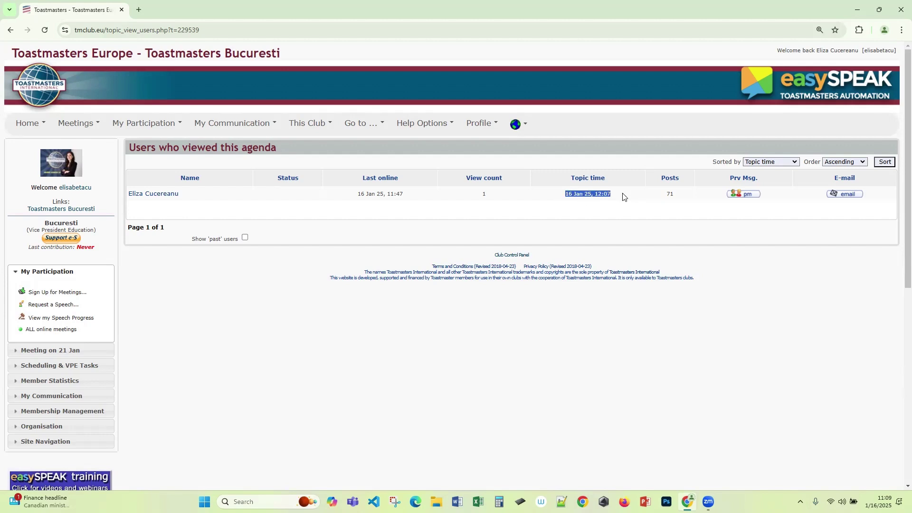
pyautogui.click(597, 195)
pyautogui.moveTo(885, 502)
pyautogui.click(11, 31)
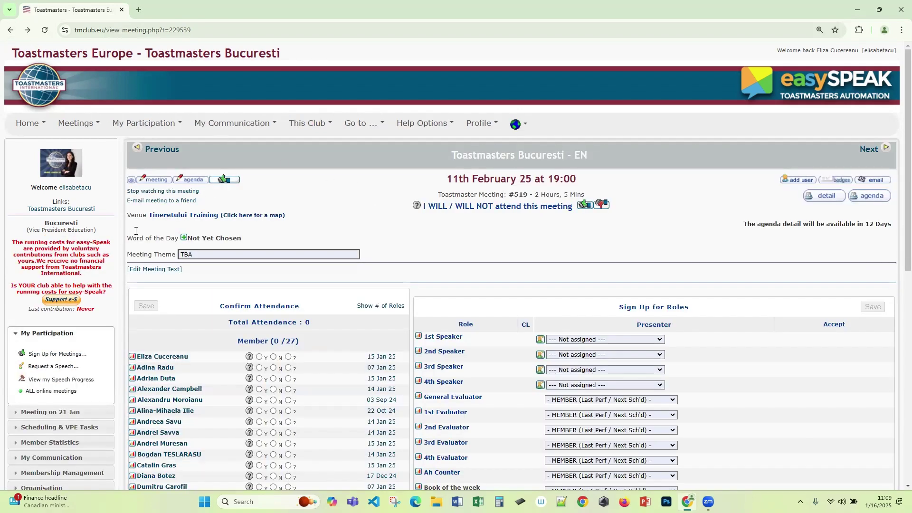
# Look over the 11 February meeting's editing form and its agenda editor, returning to the meeting page without changes
pyautogui.click(157, 184)
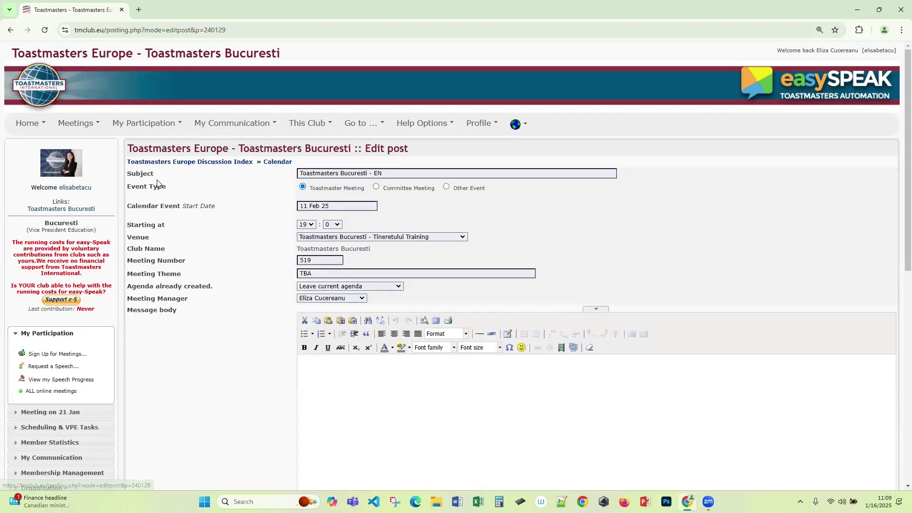
pyautogui.scroll(-4, 506, 440)
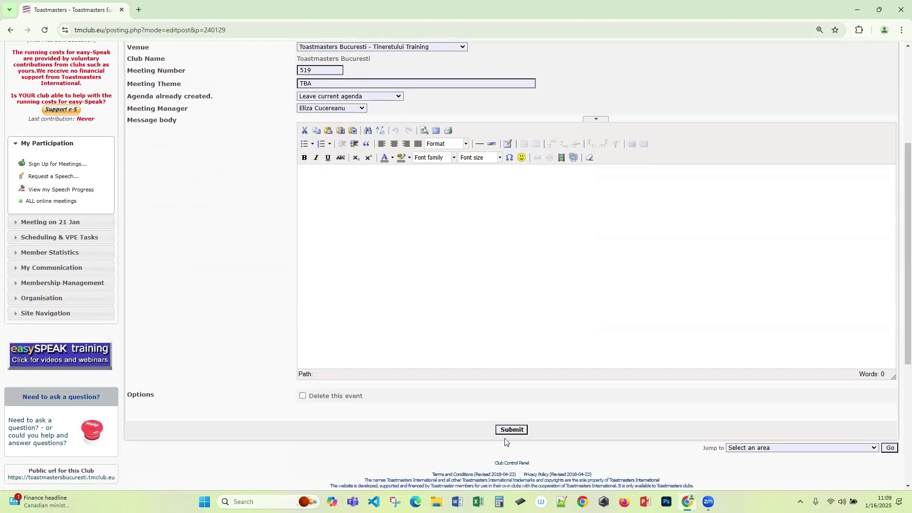
pyautogui.scroll(4, 672, 378)
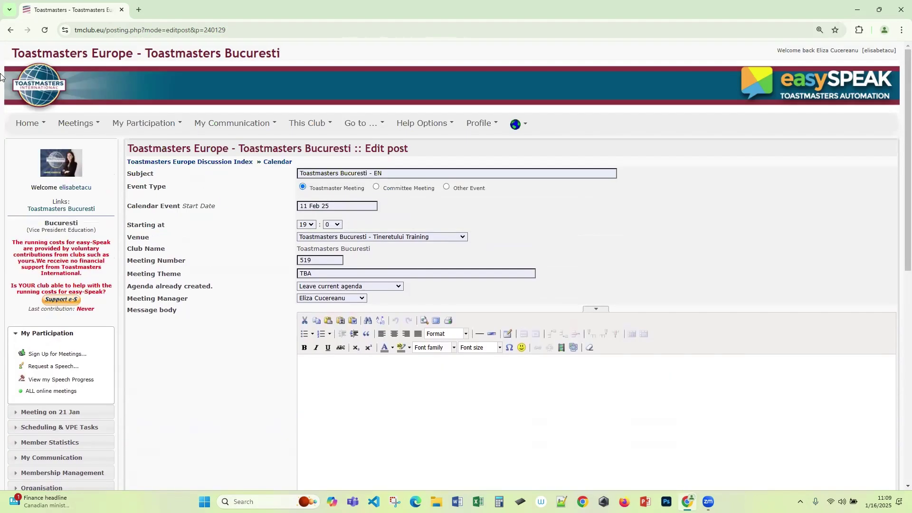
pyautogui.click(10, 30)
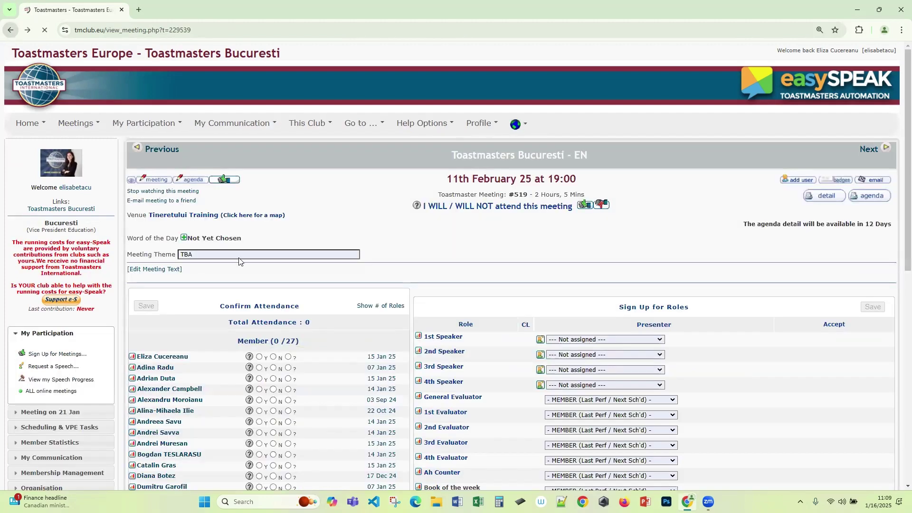
pyautogui.click(193, 181)
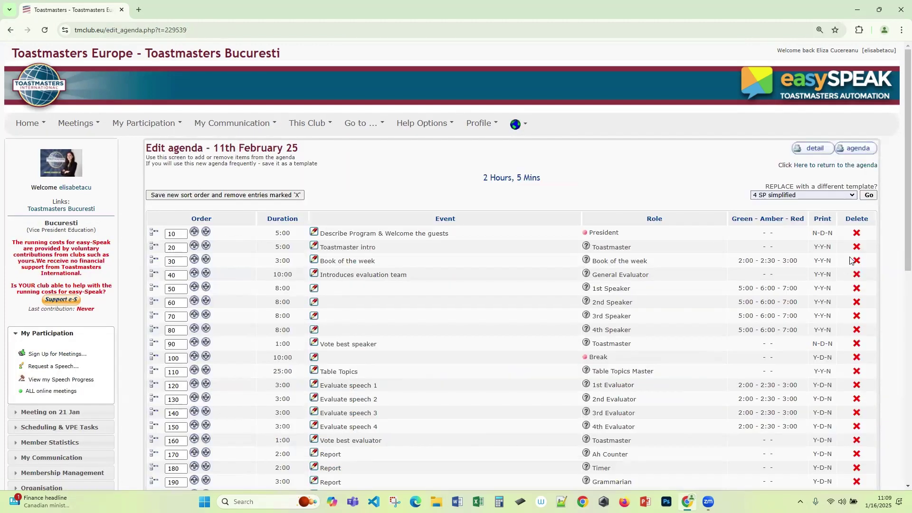
pyautogui.click(11, 30)
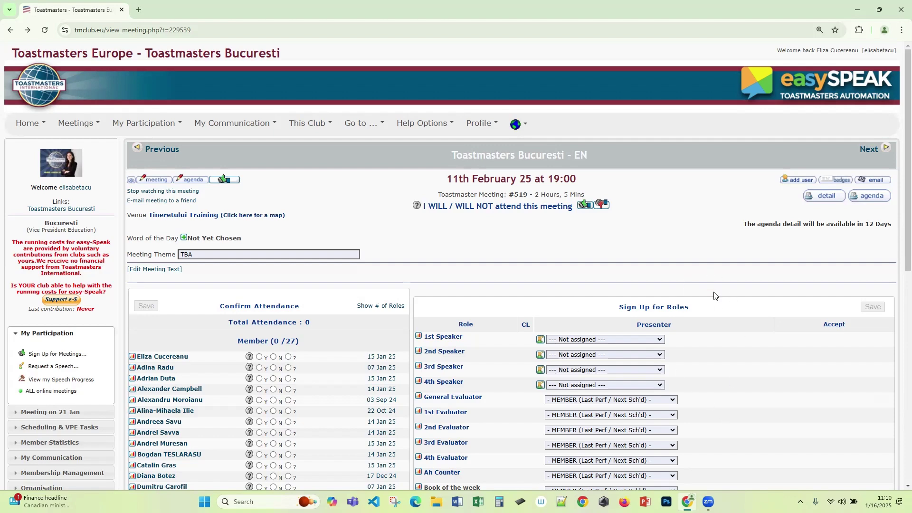
# Look over the 11 February meeting's attendance and role sections, and open the map of its Tineretului Training venue
pyautogui.scroll(-1, 744, 317)
pyautogui.scroll(-3, 744, 317)
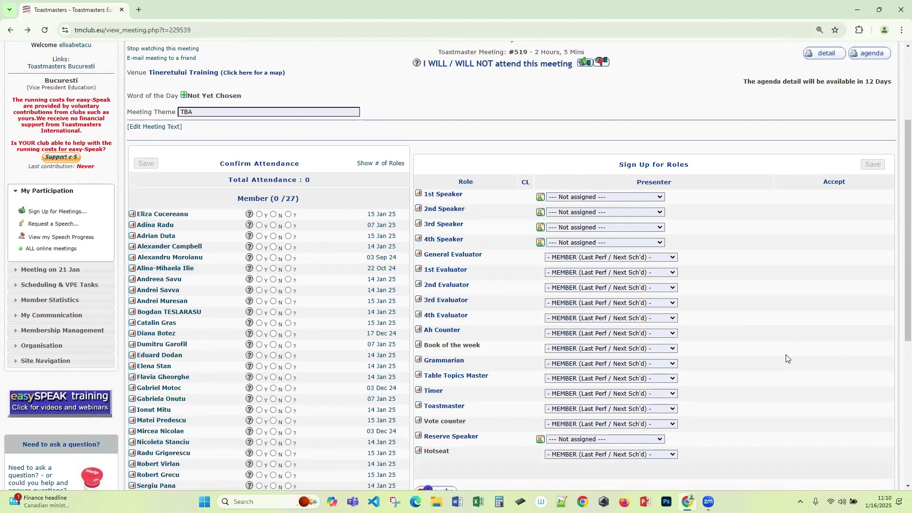
pyautogui.scroll(3, 773, 363)
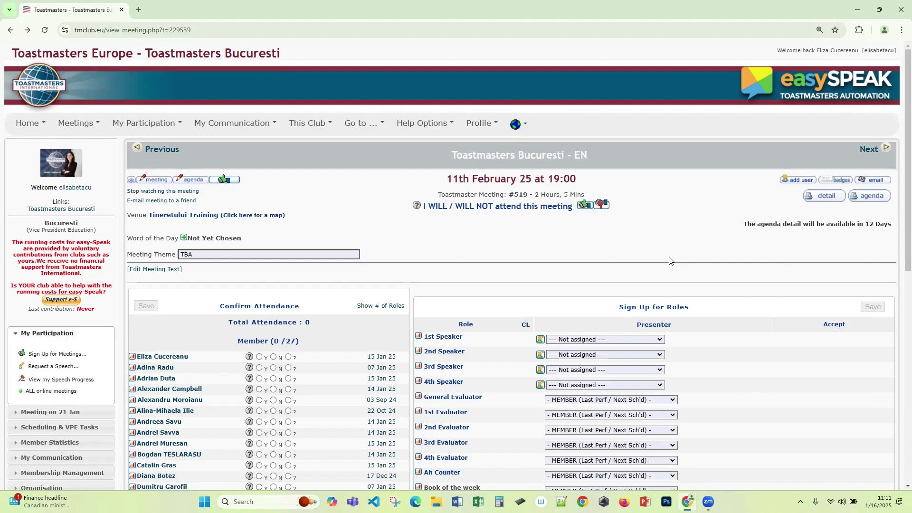
pyautogui.scroll(-3, 665, 264)
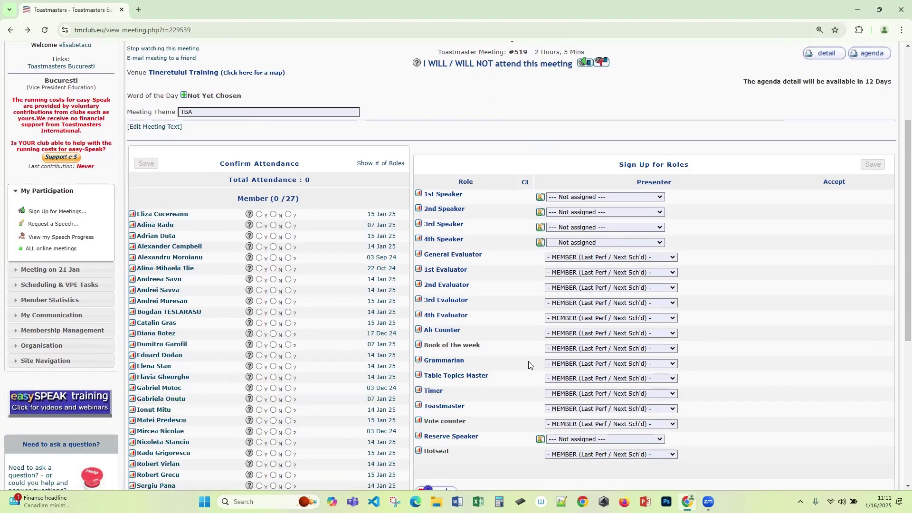
pyautogui.scroll(3, 775, 280)
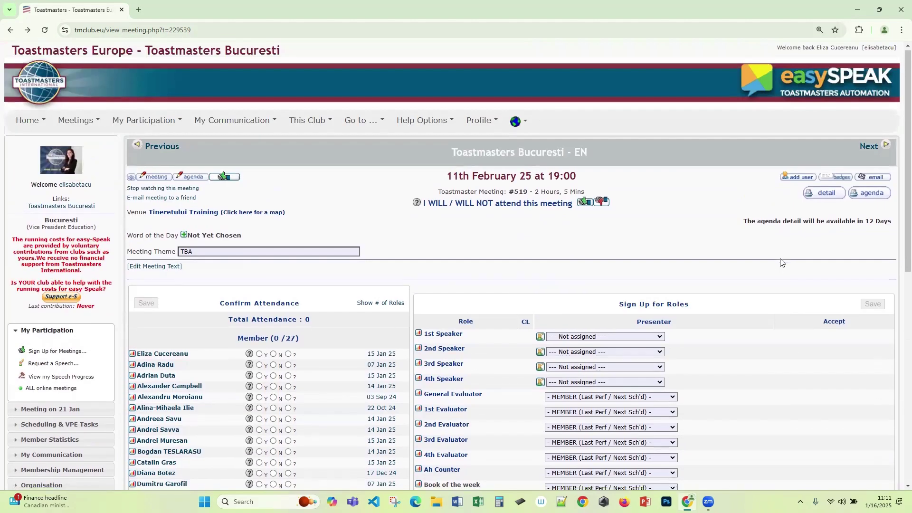
pyautogui.scroll(-3, 782, 263)
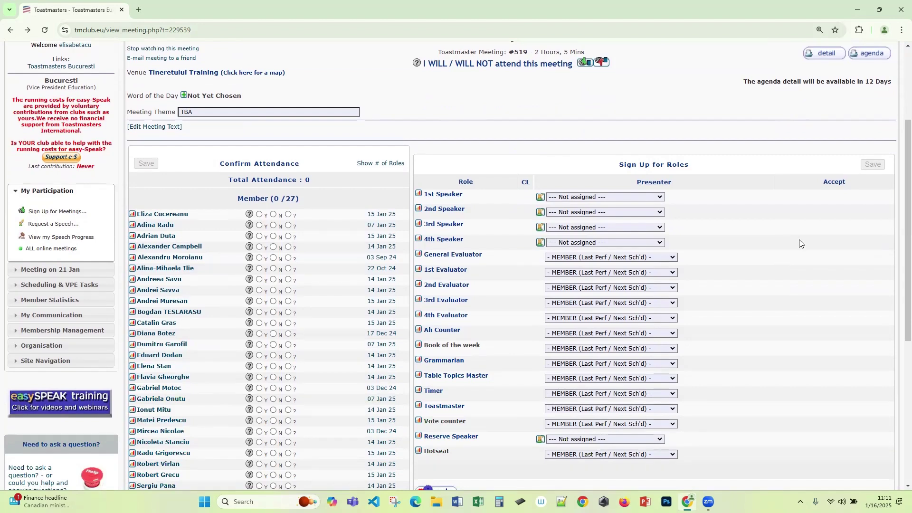
pyautogui.scroll(3, 801, 244)
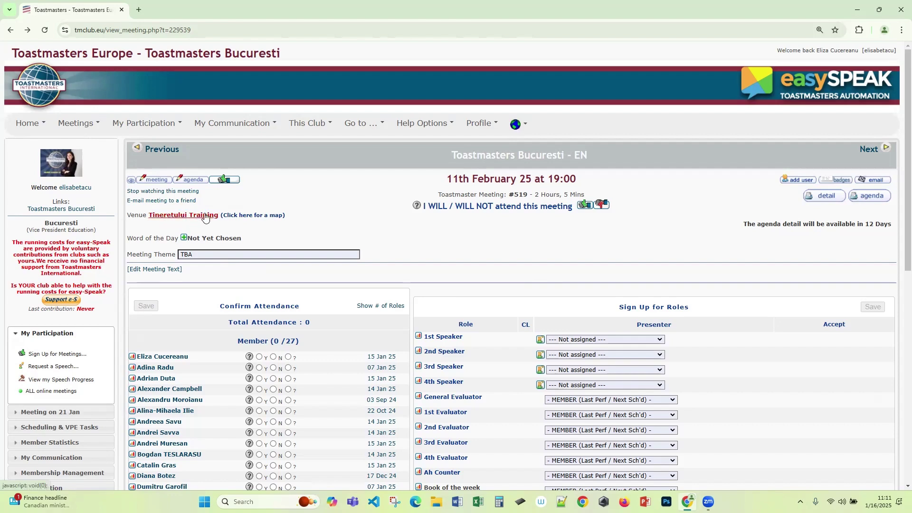
pyautogui.click(268, 217)
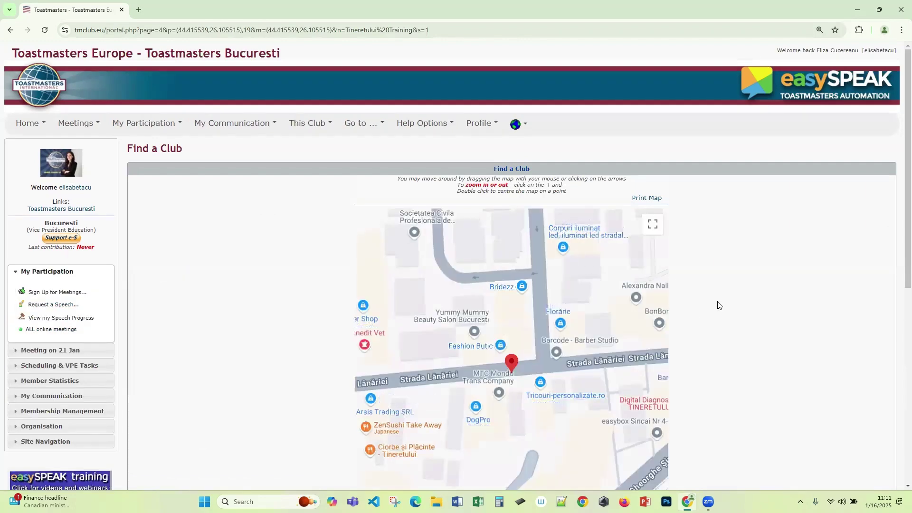
# Return to the 11 February meeting page, start choosing its Word of the Day, and browse the easySpeak word library
pyautogui.click(10, 30)
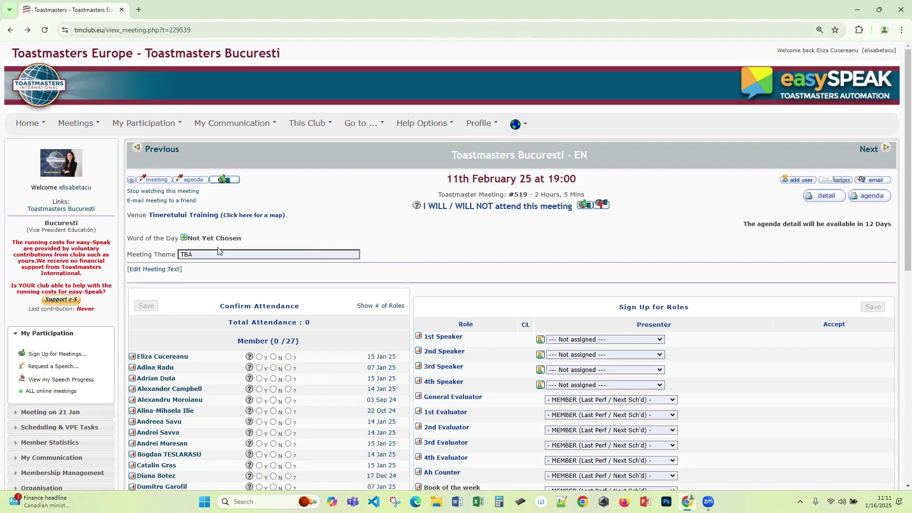
pyautogui.click(184, 239)
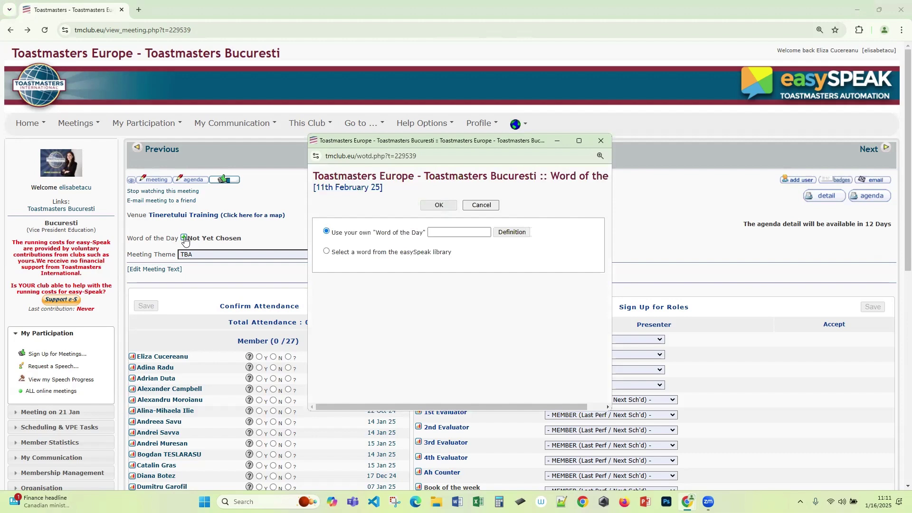
pyautogui.click(440, 233)
pyautogui.click(326, 251)
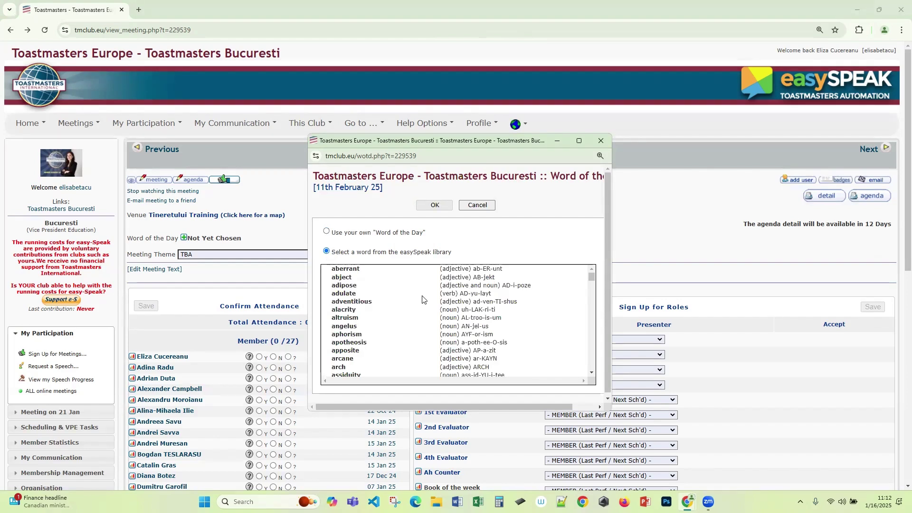
pyautogui.scroll(-3, 420, 295)
pyautogui.scroll(-6, 421, 295)
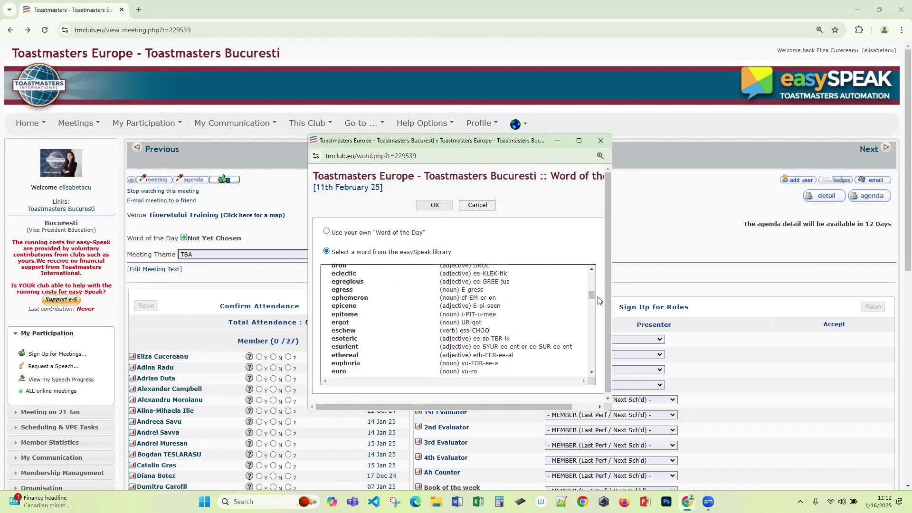
pyautogui.scroll(-18, 589, 318)
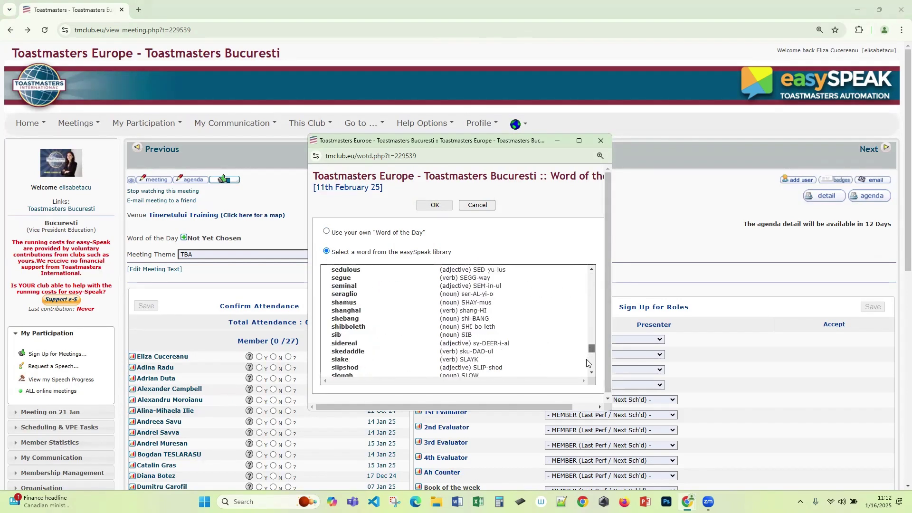
pyautogui.scroll(-10, 587, 363)
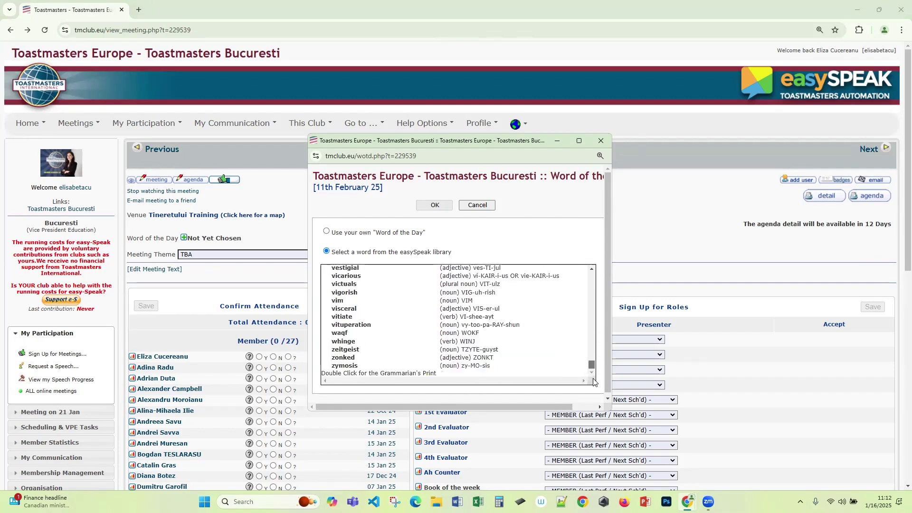
pyautogui.moveTo(592, 365); pyautogui.dragTo(592, 276)
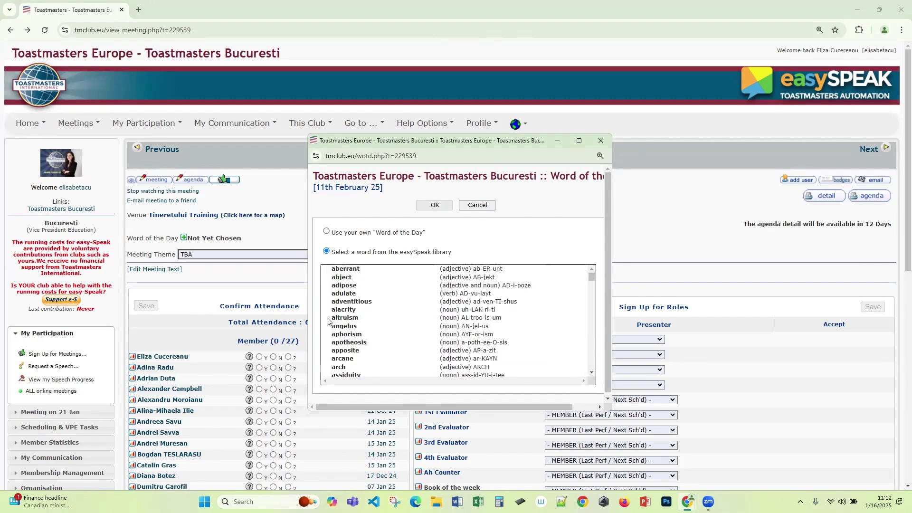
# Select "adipose" in the word library and view its Grammarian's print full-screen, through to the second page
pyautogui.click(346, 287)
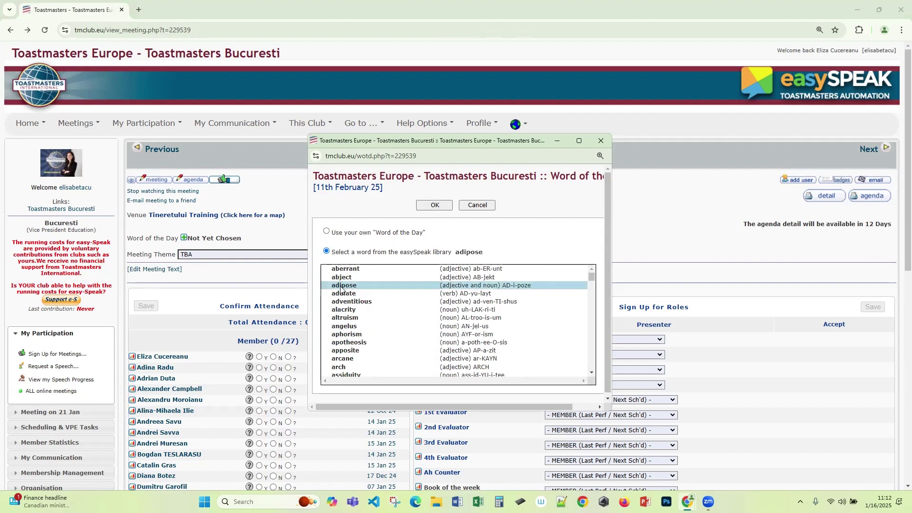
pyautogui.doubleClick(349, 287)
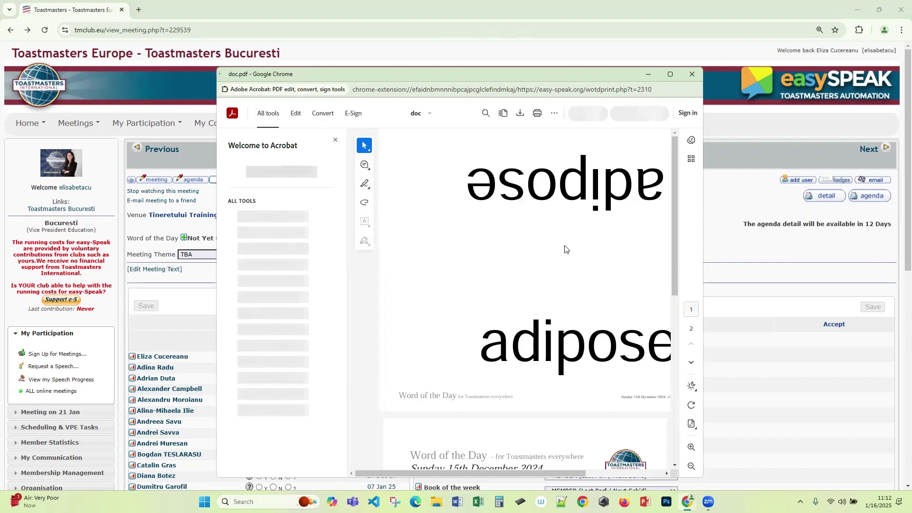
pyautogui.click(669, 76)
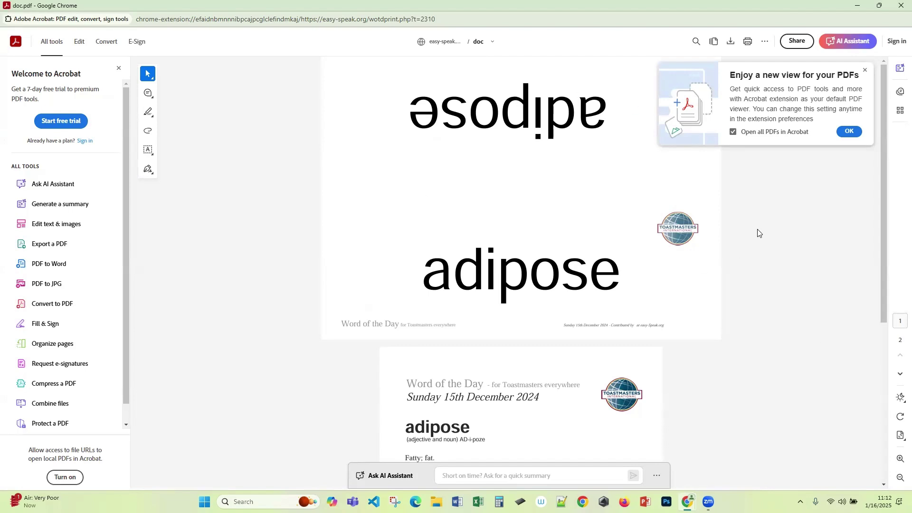
pyautogui.click(866, 70)
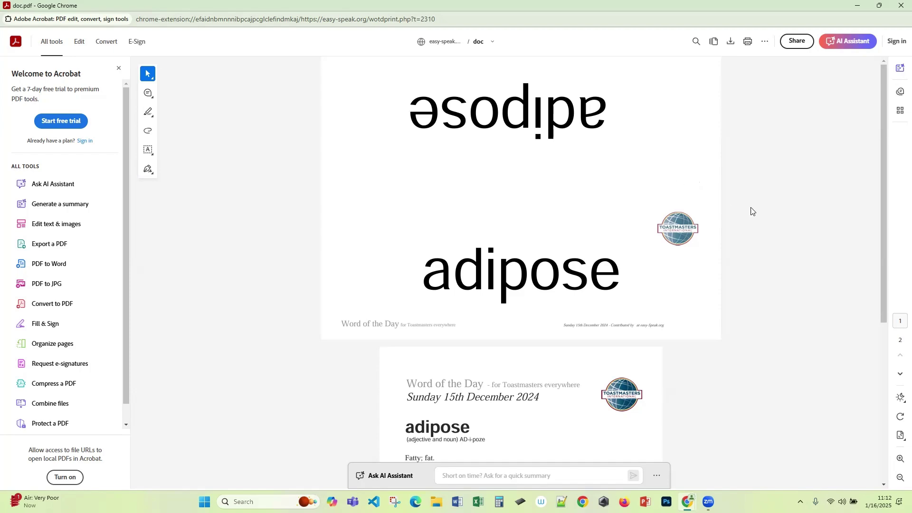
pyautogui.scroll(-5, 760, 241)
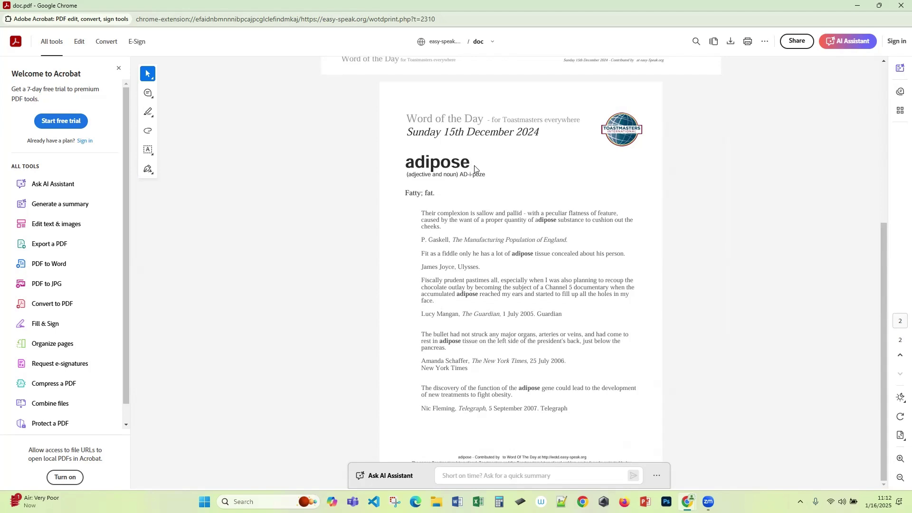
# Examine the definition and quoted example sentences on the "adipose" print, and close the document
pyautogui.moveTo(400, 197); pyautogui.dragTo(611, 411)
pyautogui.click(531, 241)
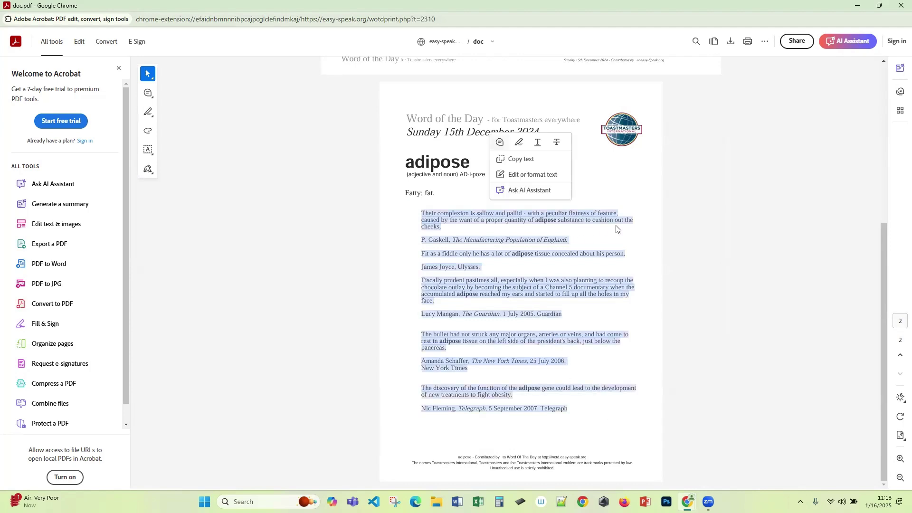
pyautogui.click(639, 232)
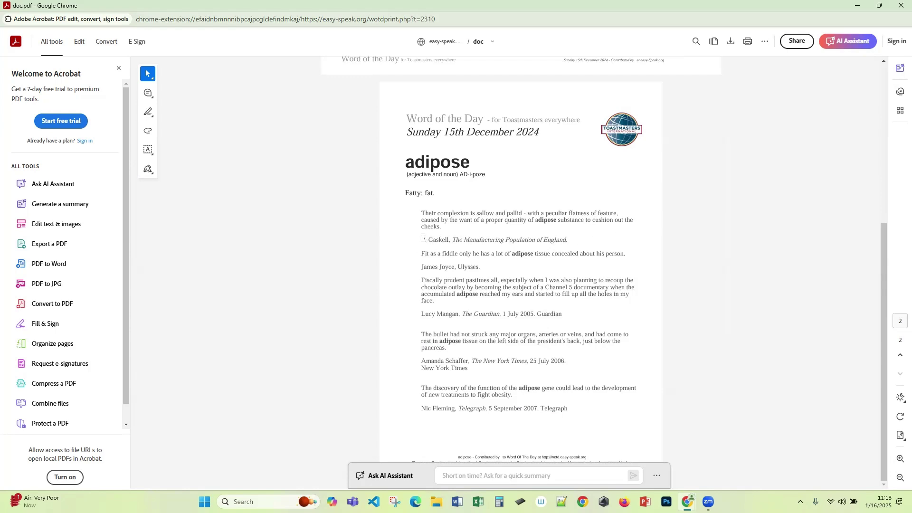
pyautogui.moveTo(423, 239); pyautogui.dragTo(578, 240)
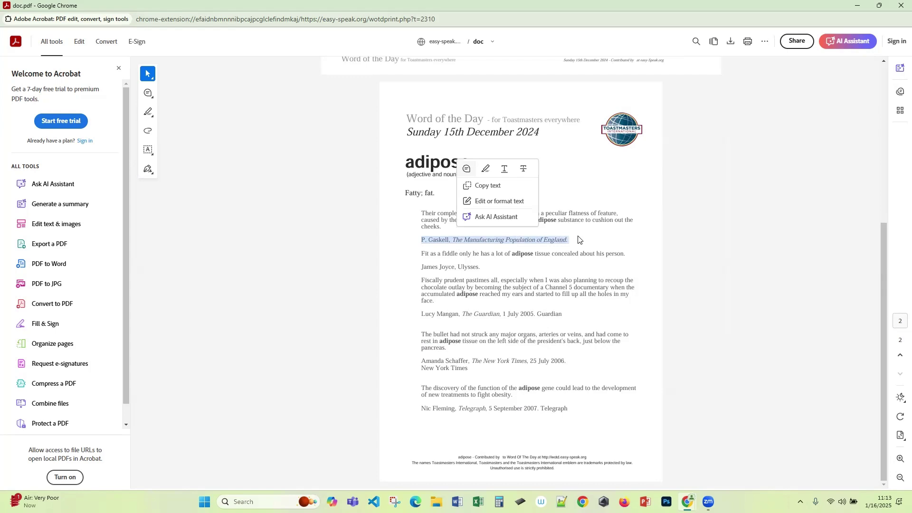
pyautogui.click(580, 241)
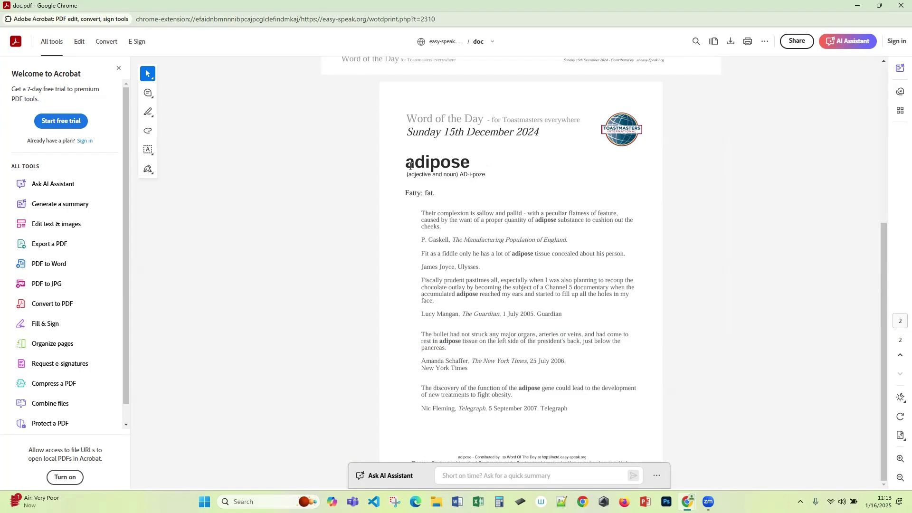
pyautogui.moveTo(409, 166); pyautogui.dragTo(489, 165)
pyautogui.click(530, 177)
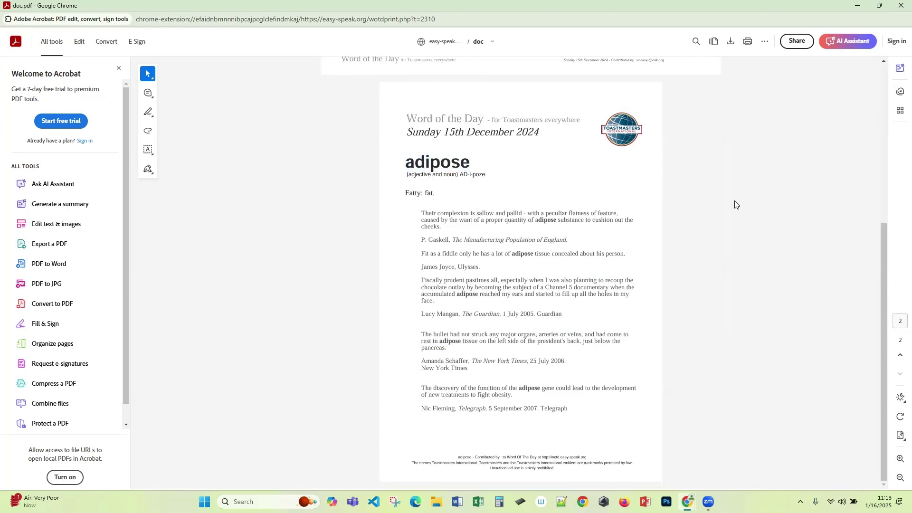
pyautogui.scroll(4, 737, 241)
pyautogui.scroll(-4, 745, 245)
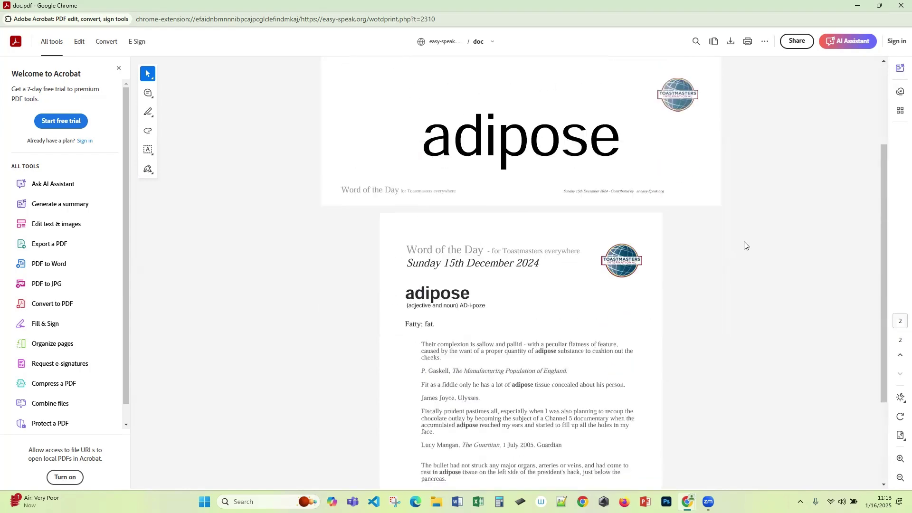
pyautogui.scroll(2, 745, 246)
pyautogui.click(902, 6)
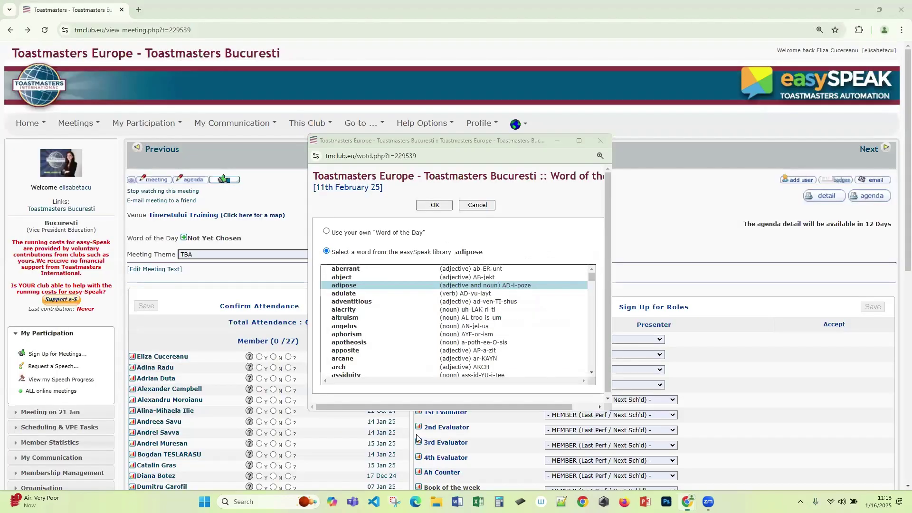
# Switch to a custom Word of the Day, enter "solid", and read through its dictionary definition before closing it
pyautogui.scroll(-6, 340, 354)
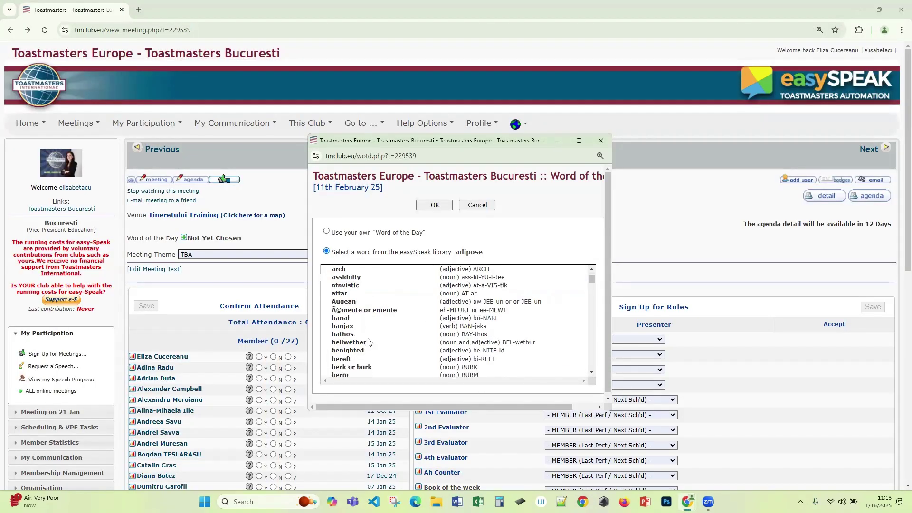
pyautogui.click(327, 232)
pyautogui.click(438, 233)
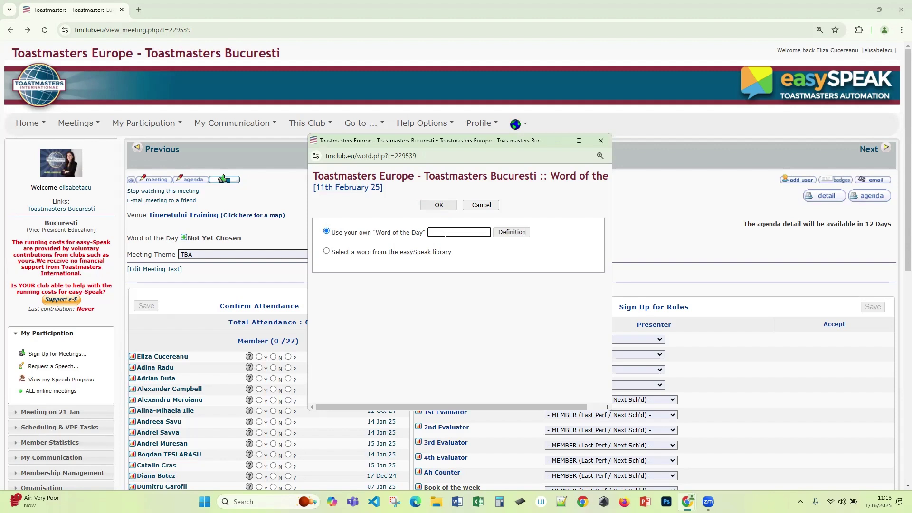
pyautogui.write('solid')
pyautogui.click(506, 233)
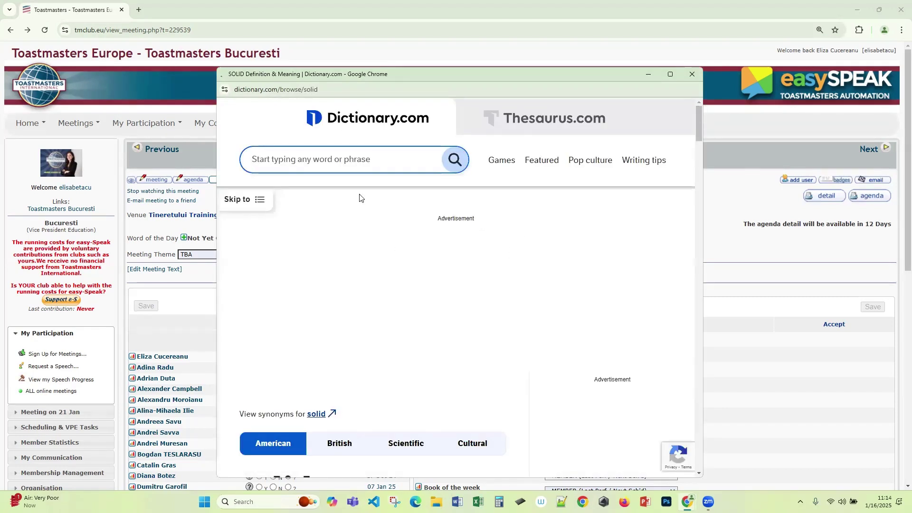
pyautogui.scroll(-2, 470, 244)
pyautogui.scroll(-6, 450, 244)
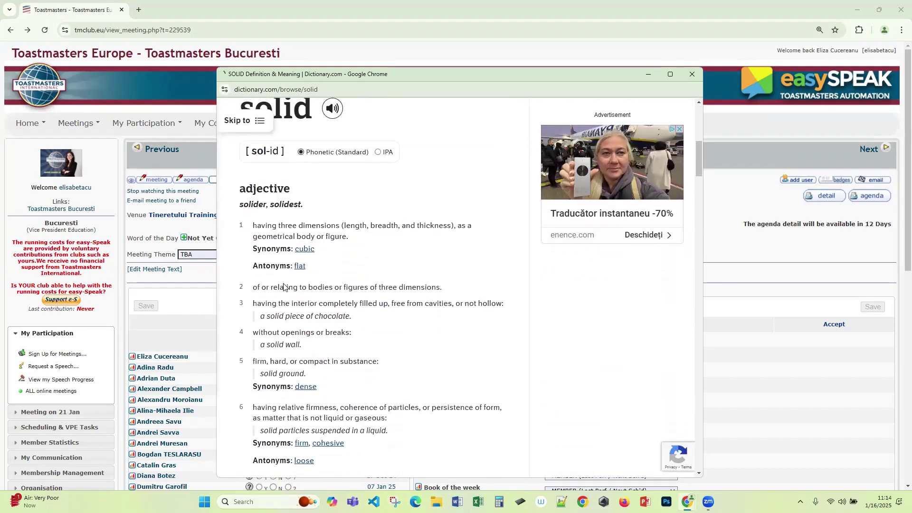
pyautogui.scroll(-12, 332, 258)
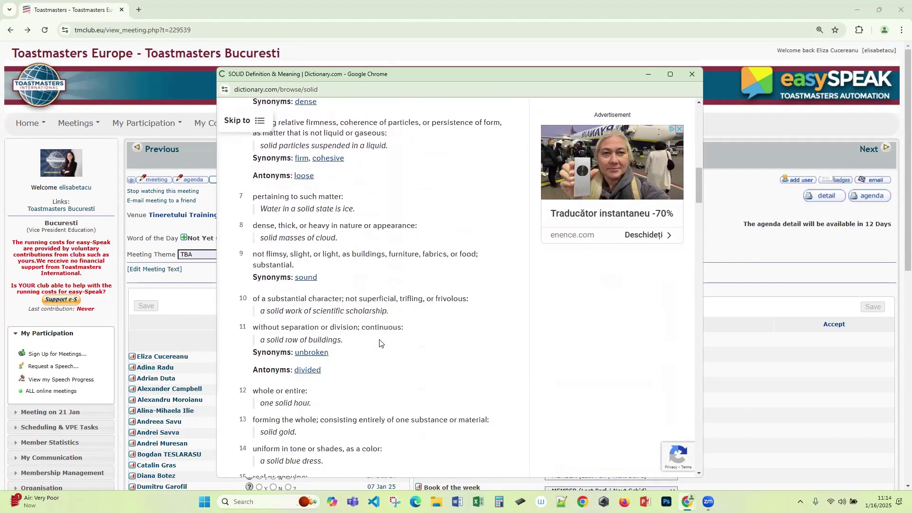
pyautogui.scroll(15, 376, 333)
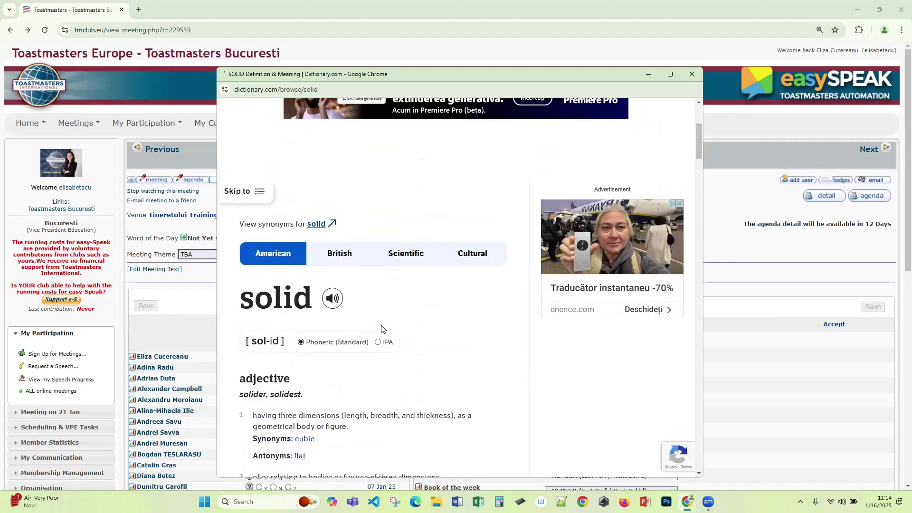
pyautogui.click(693, 75)
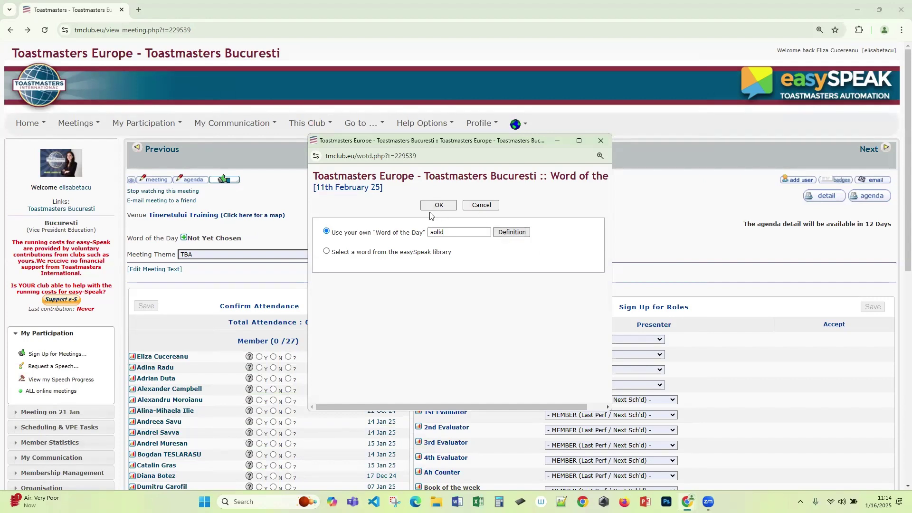
# Replace the custom word with "destitute" and save it as the 11 February meeting's Word of the Day
pyautogui.moveTo(455, 229); pyautogui.dragTo(418, 235)
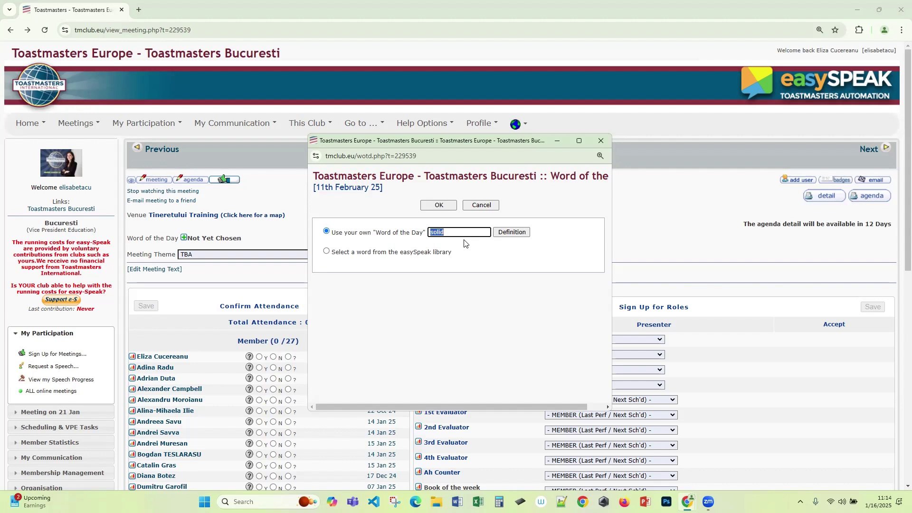
pyautogui.press('BackSpace')
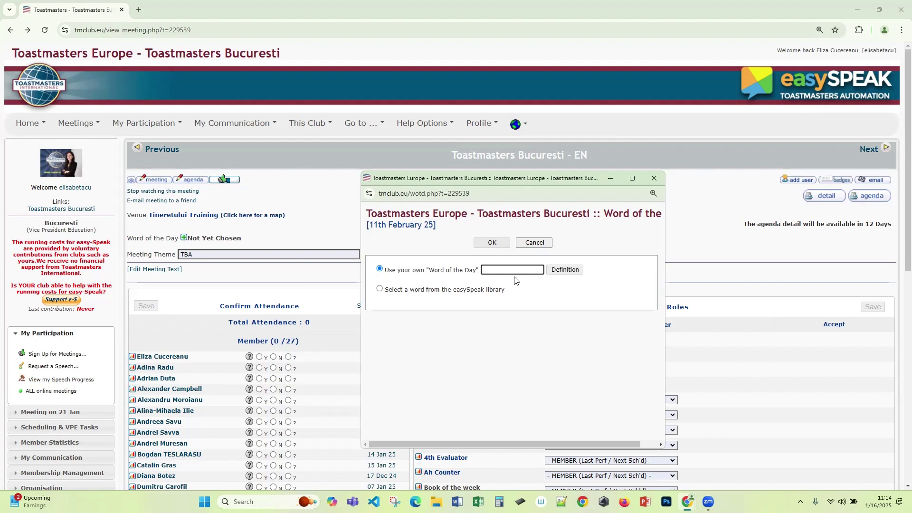
pyautogui.write('destitute')
pyautogui.click(492, 243)
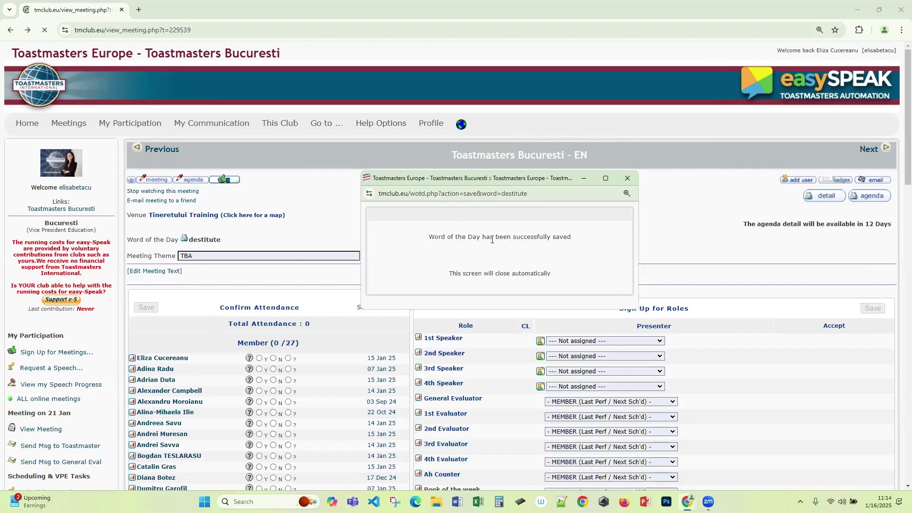
# Read the dictionary definition of the meeting's Word of the Day from the meeting page, and close it
pyautogui.click(184, 239)
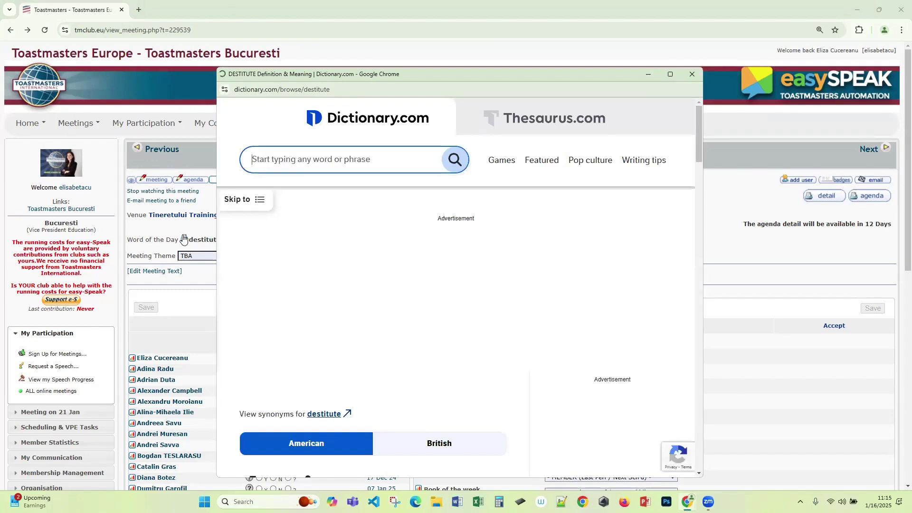
pyautogui.scroll(-5, 639, 302)
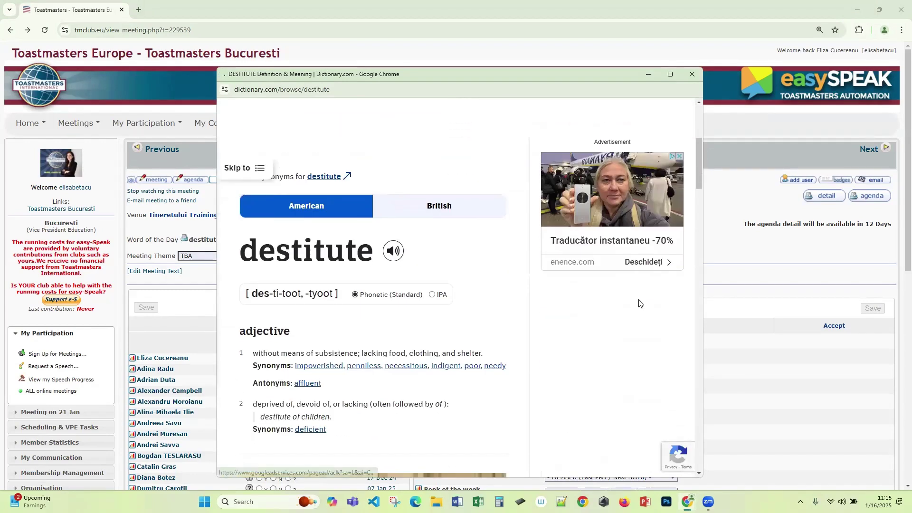
pyautogui.scroll(-9, 640, 304)
pyautogui.scroll(8, 512, 340)
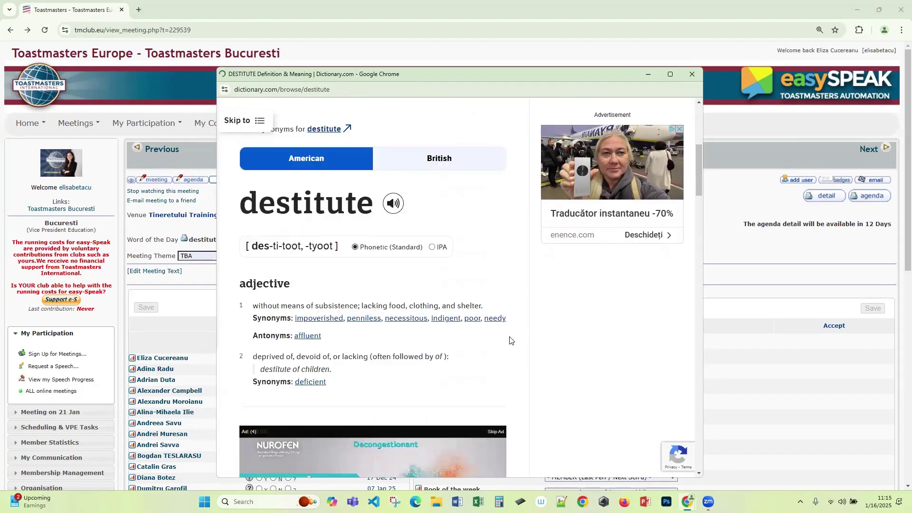
pyautogui.click(692, 75)
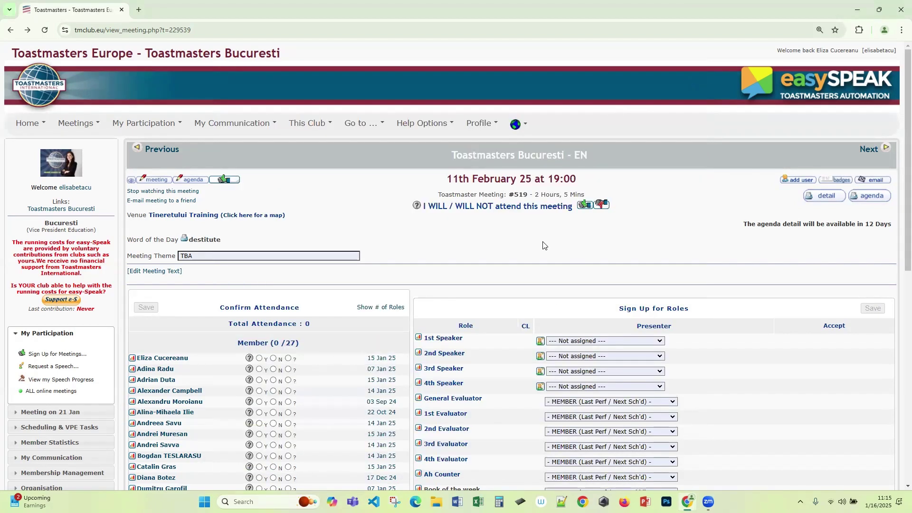
# Set the 11 February meeting's theme to "Happyness"
pyautogui.click(202, 259)
pyautogui.doubleClick(186, 256)
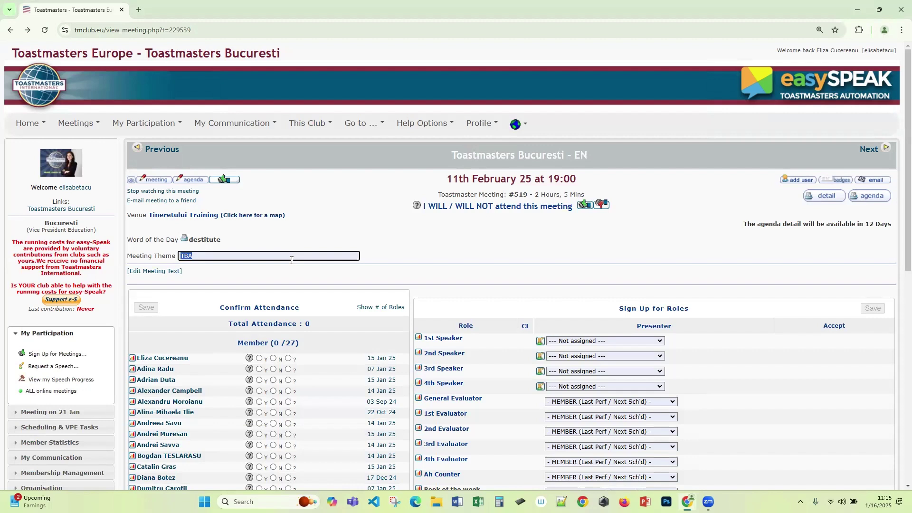
pyautogui.write('Hepp')
pyautogui.write('yness')
pyautogui.press('Return')
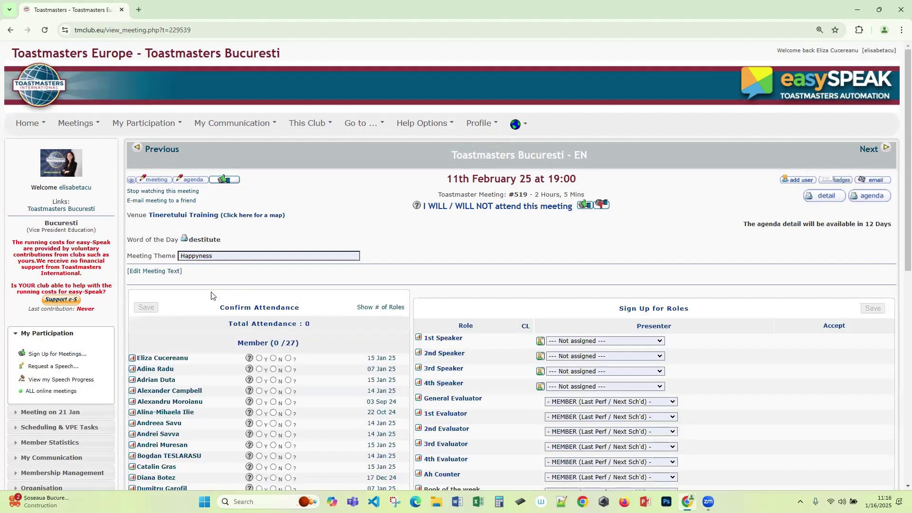
# Add the meeting text "Daca doriti sa va inscrieti in clubul nostru, discutati cu VPM." to the 11 February meeting and save it
pyautogui.click(166, 273)
pyautogui.click(446, 345)
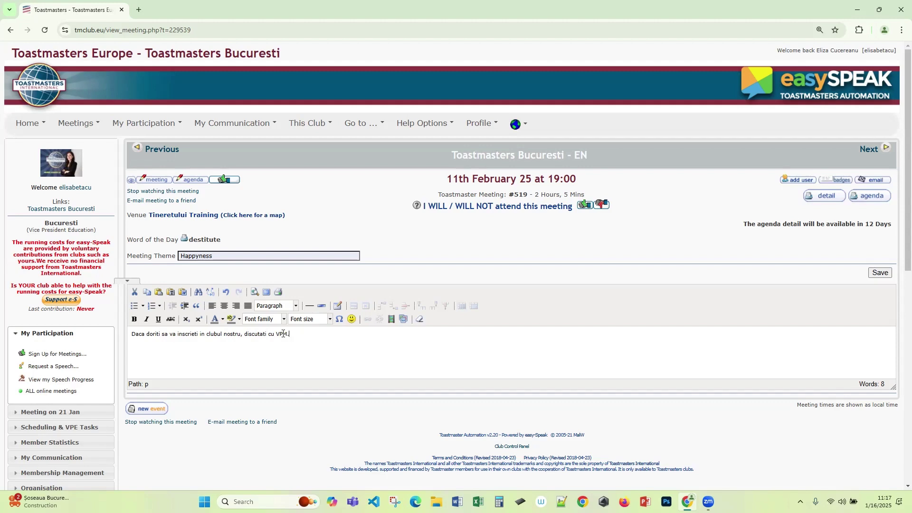
pyautogui.click(880, 272)
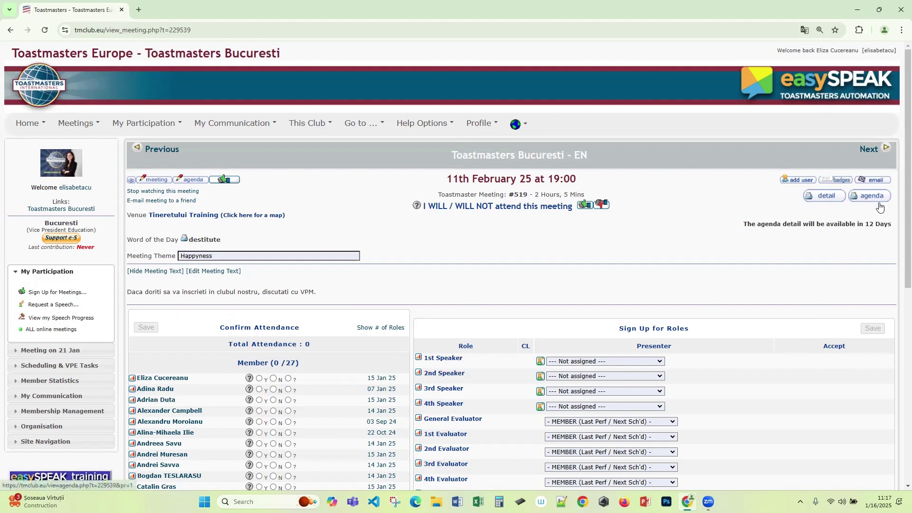
# Open the meeting's standard printable agenda and examine its club details, date, start time and meeting number
pyautogui.scroll(-4, 720, 428)
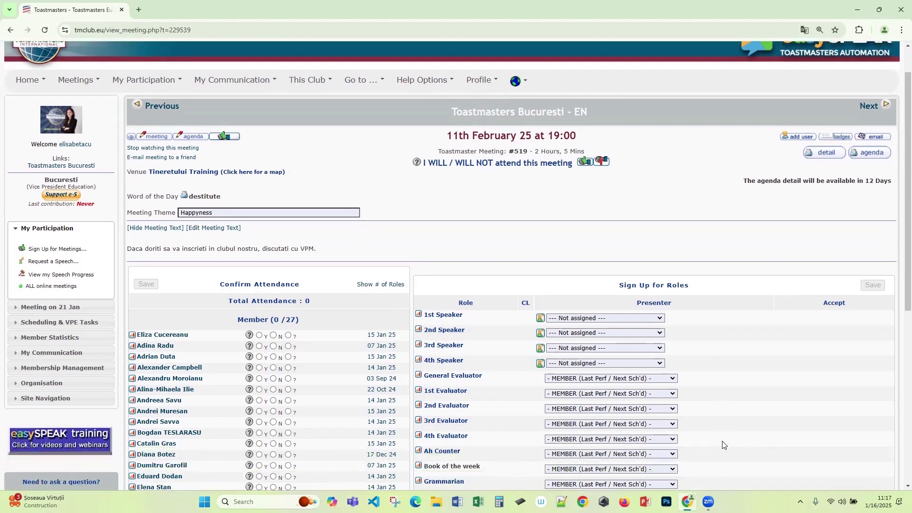
pyautogui.scroll(4, 727, 434)
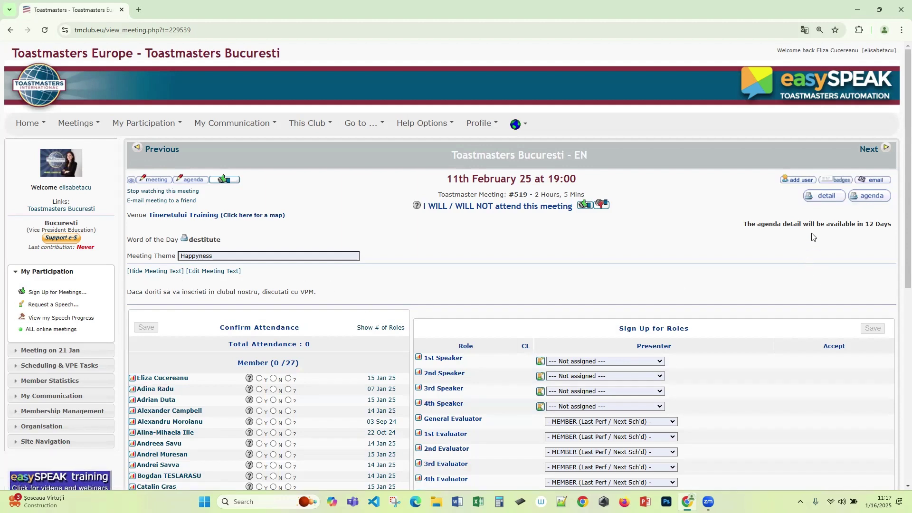
pyautogui.click(879, 200)
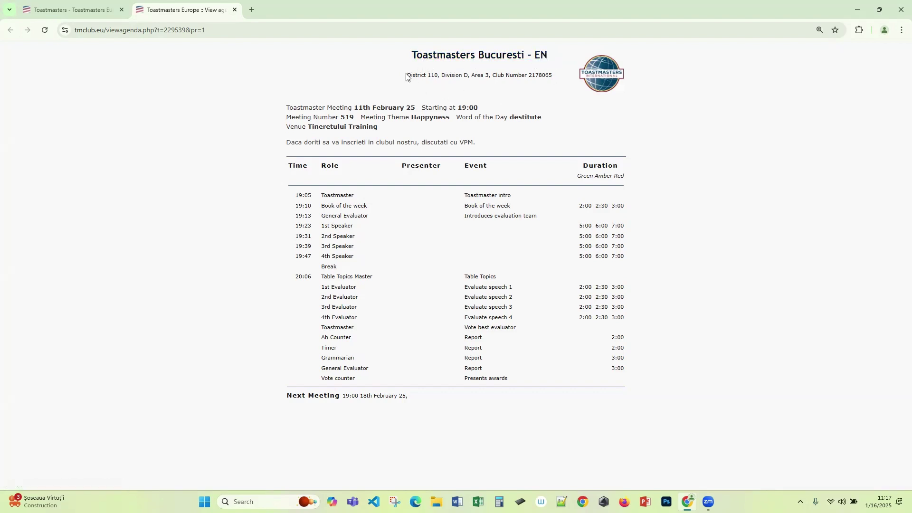
pyautogui.moveTo(406, 76); pyautogui.dragTo(566, 81)
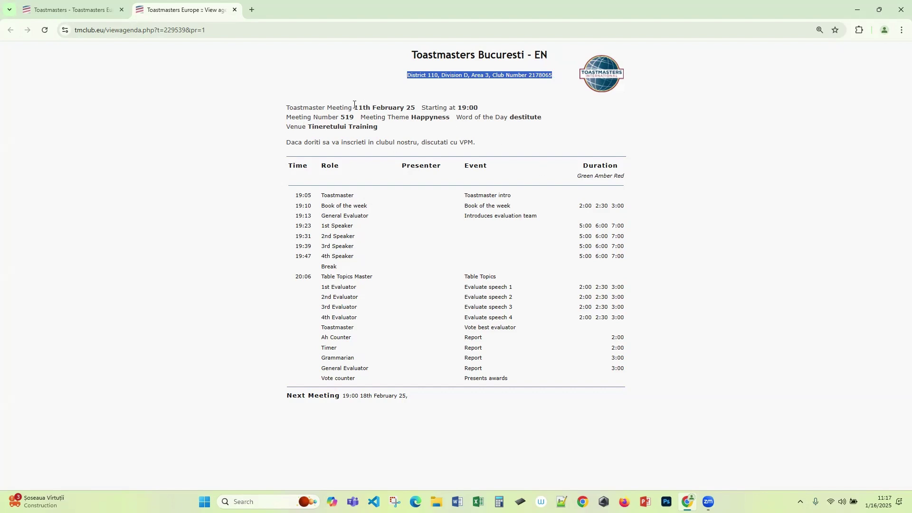
pyautogui.moveTo(354, 106); pyautogui.dragTo(417, 107)
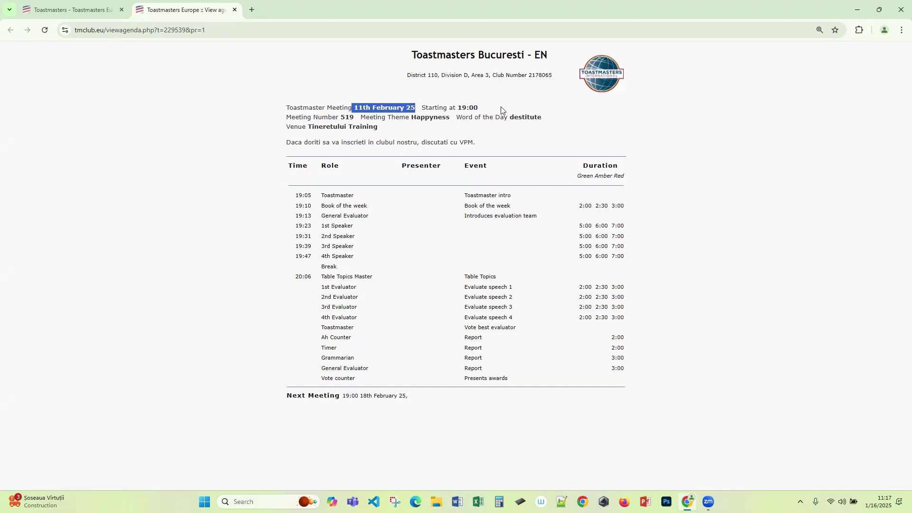
pyautogui.moveTo(479, 110); pyautogui.dragTo(463, 112)
pyautogui.moveTo(378, 129); pyautogui.dragTo(287, 123)
pyautogui.click(355, 119)
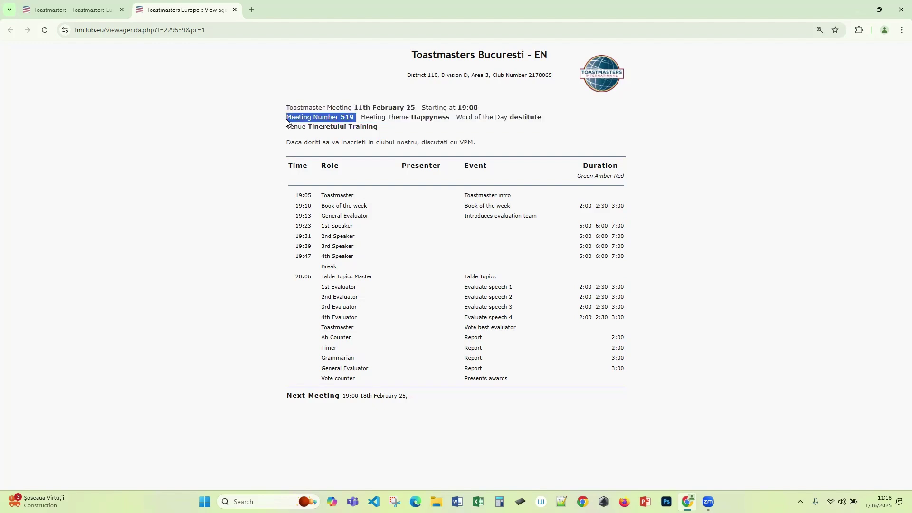
pyautogui.click(364, 121)
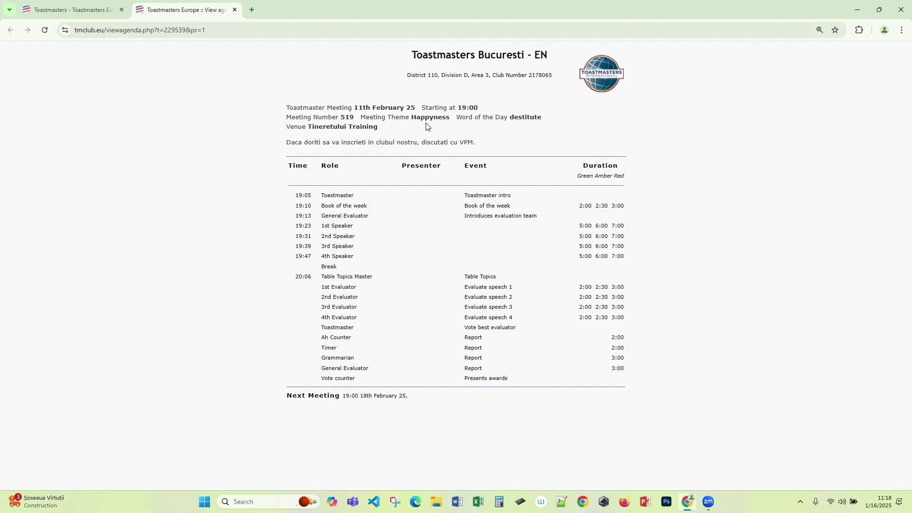
# Check the meeting theme, Word of the Day, venue and meeting text in the agenda header
pyautogui.moveTo(412, 117); pyautogui.dragTo(453, 118)
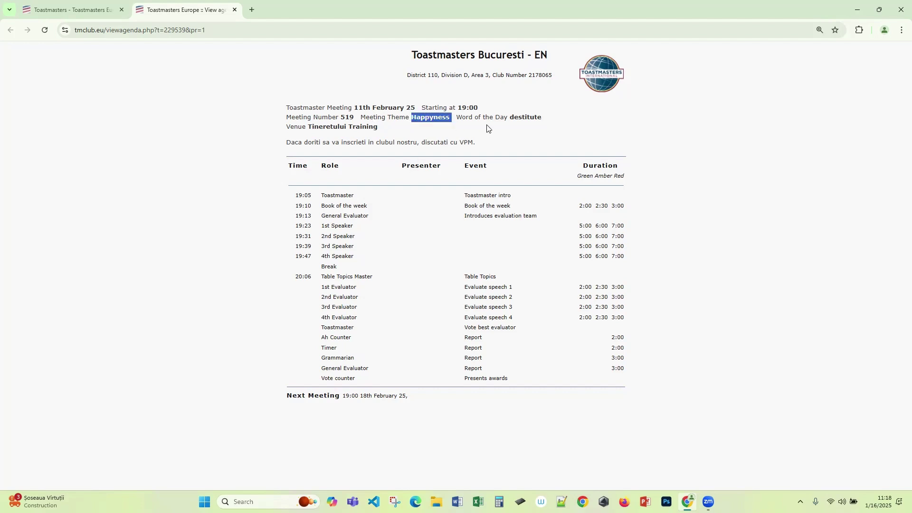
pyautogui.doubleClick(518, 118)
pyautogui.click(394, 132)
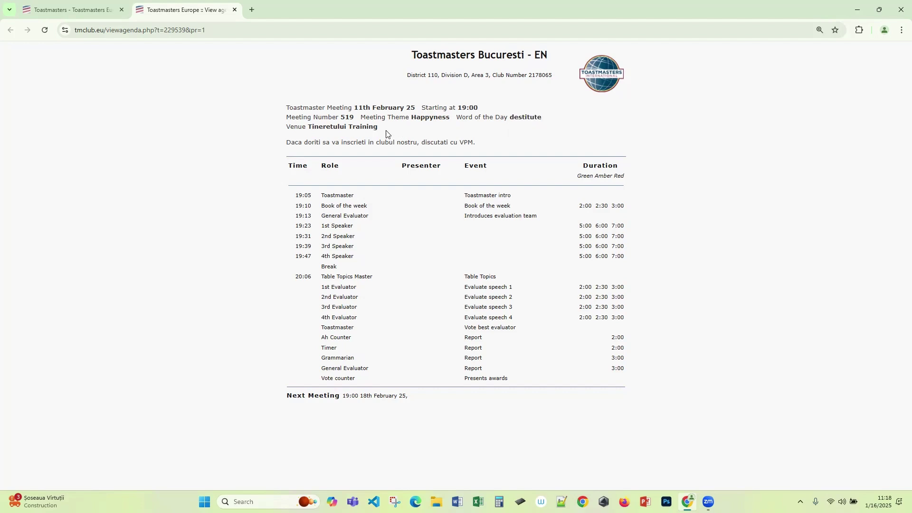
pyautogui.moveTo(347, 128); pyautogui.dragTo(407, 135)
pyautogui.click(411, 143)
pyautogui.moveTo(283, 145); pyautogui.dragTo(531, 152)
pyautogui.click(482, 160)
# Review the event descriptions in the agenda schedule, including the evaluation team introduction and the speech evaluations
pyautogui.moveTo(468, 215); pyautogui.dragTo(552, 218)
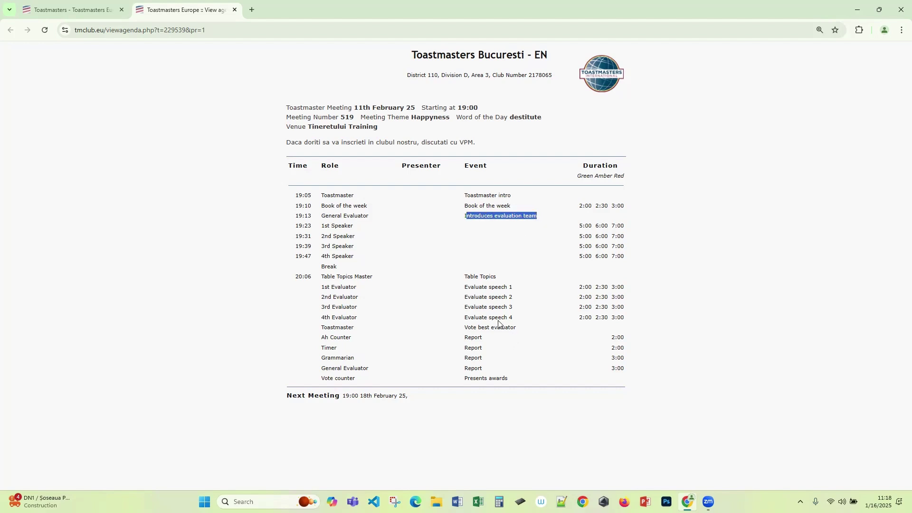
pyautogui.moveTo(465, 287); pyautogui.dragTo(521, 290)
pyautogui.click(500, 342)
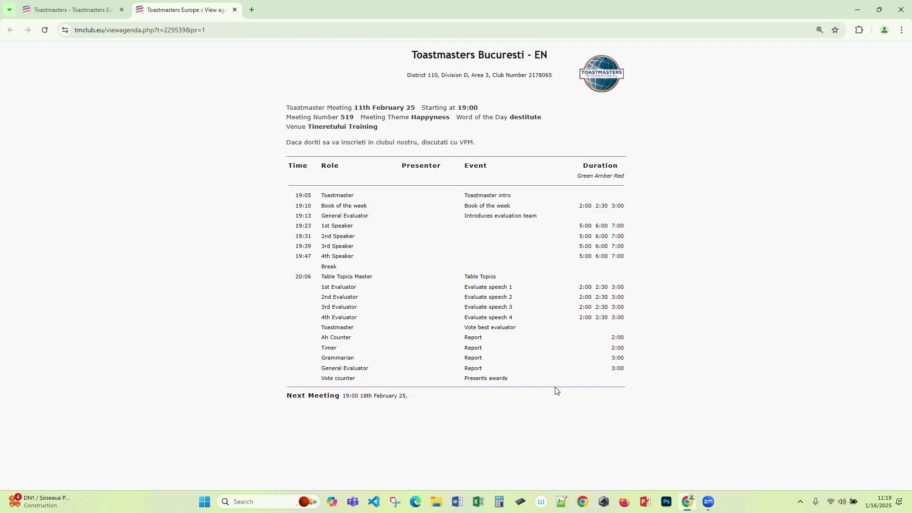
# Open the meeting's detailed agenda from the meeting page and read through its full list of roles and times
pyautogui.click(90, 11)
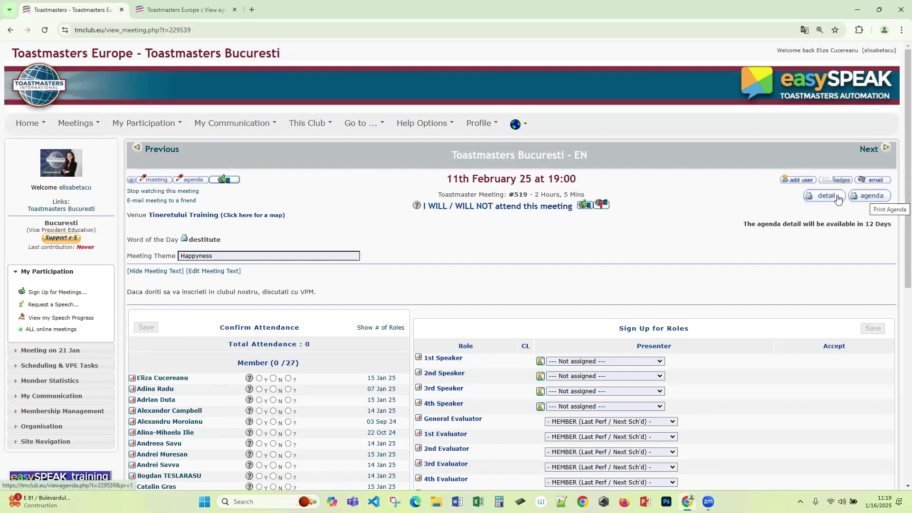
pyautogui.click(826, 196)
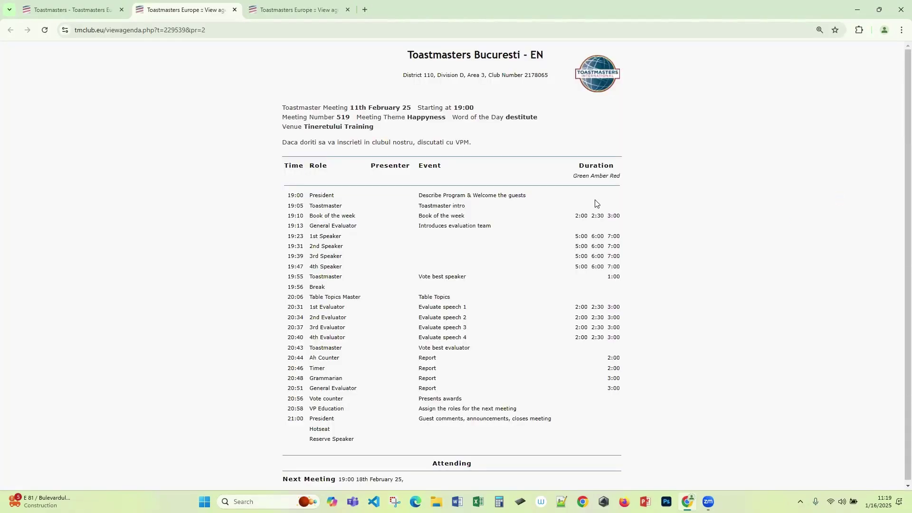
pyautogui.click(278, 10)
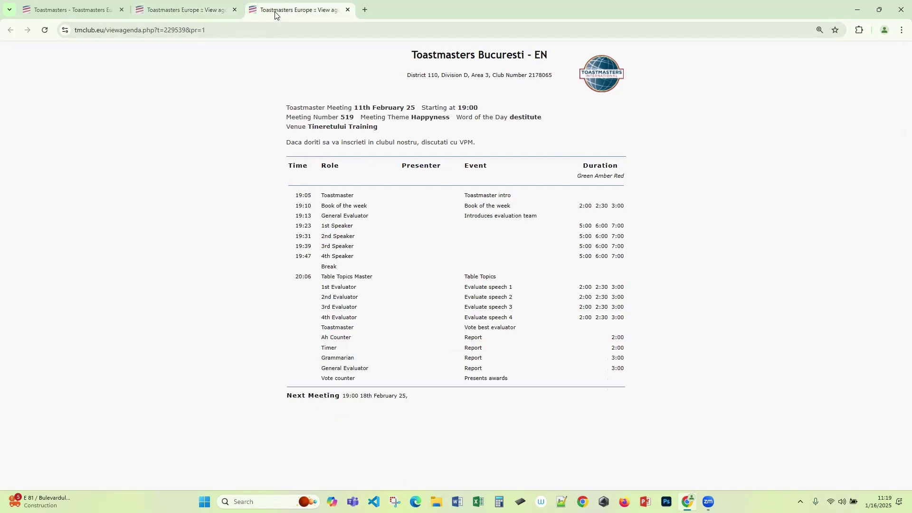
pyautogui.click(199, 10)
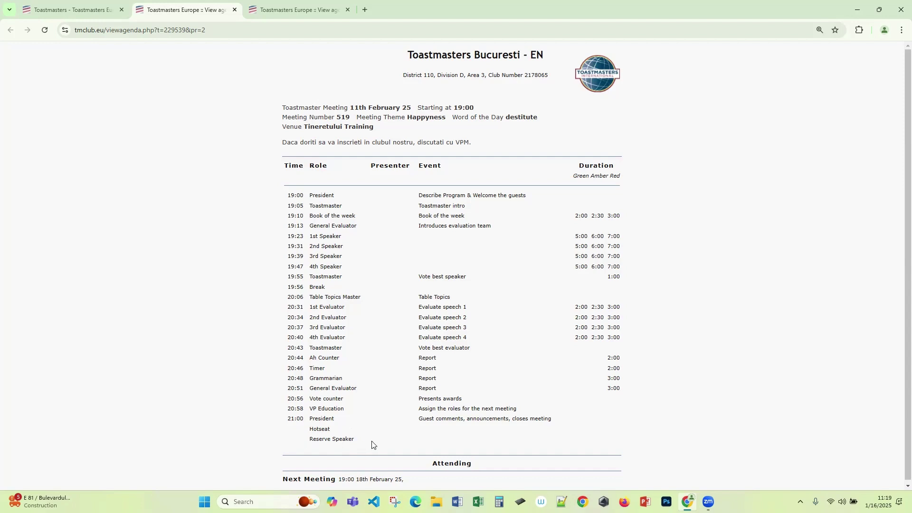
pyautogui.scroll(-1, 365, 430)
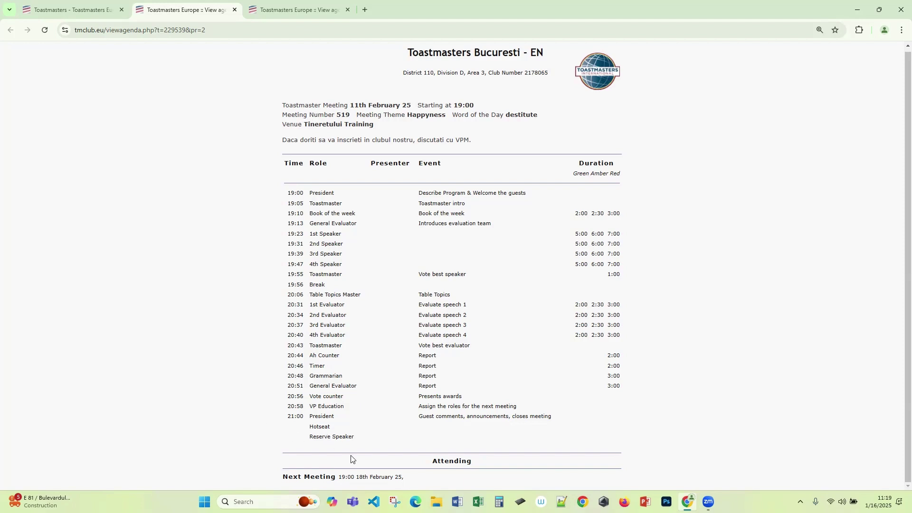
# Compare the roles and times in the detailed agenda with those in the standard agenda
pyautogui.click(294, 10)
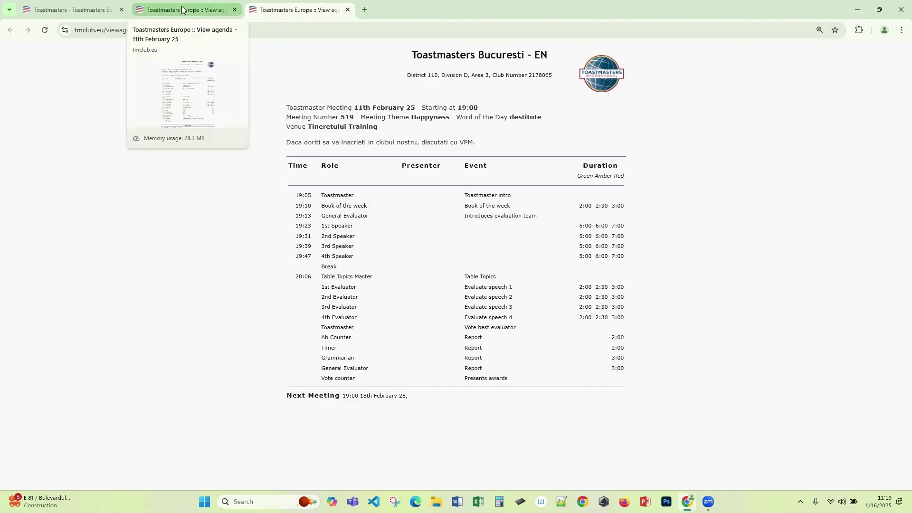
pyautogui.click(194, 11)
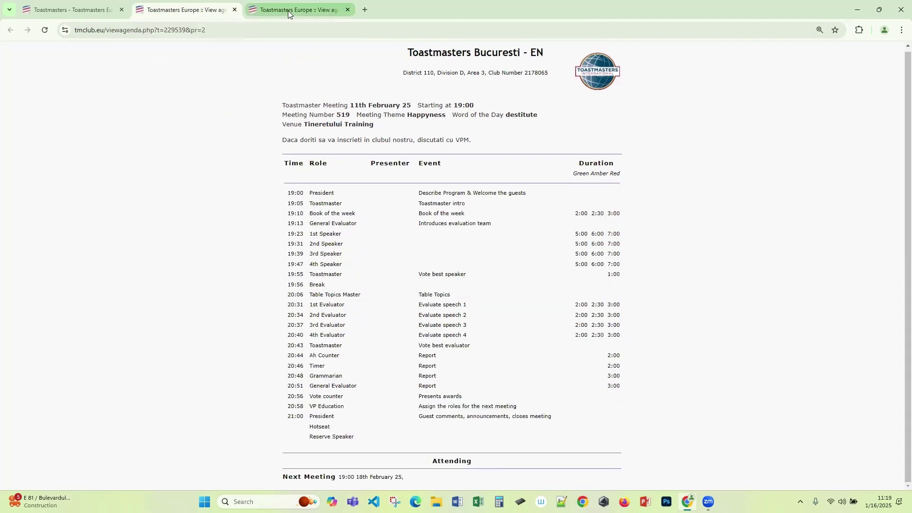
pyautogui.click(288, 10)
pyautogui.click(178, 9)
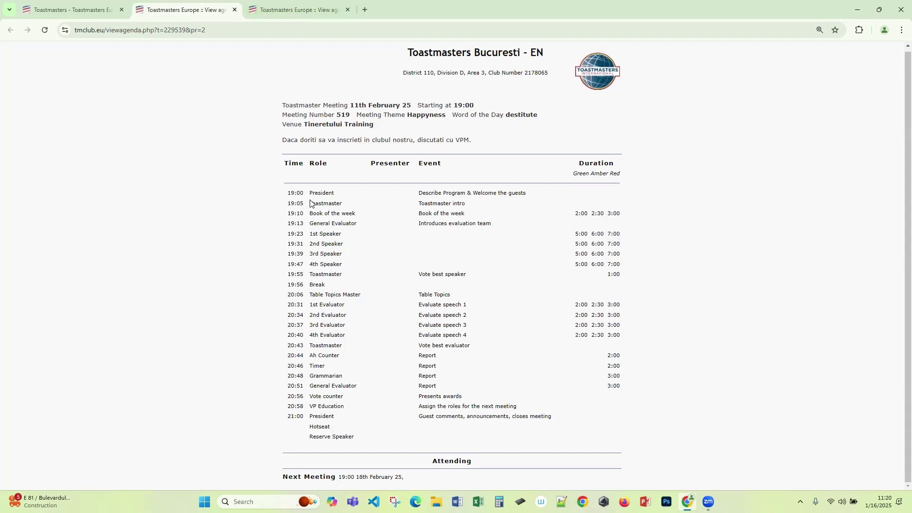
pyautogui.click(283, 9)
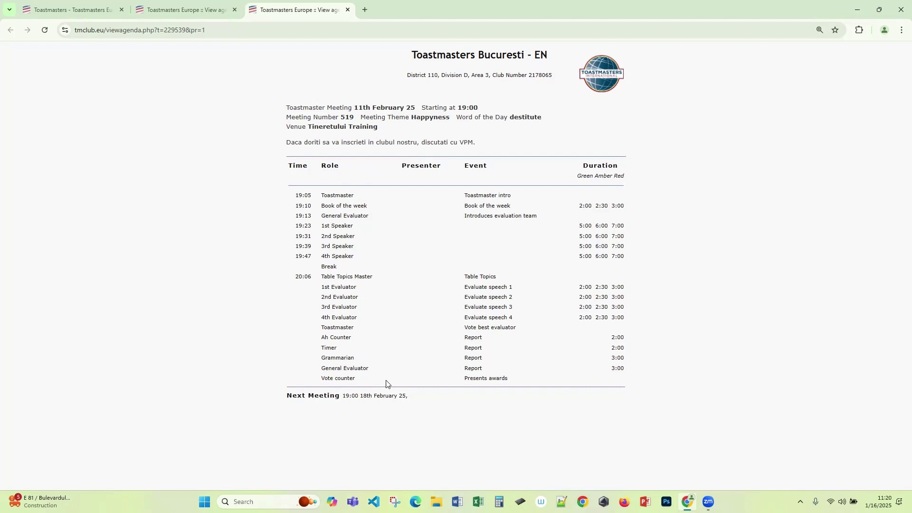
pyautogui.click(185, 10)
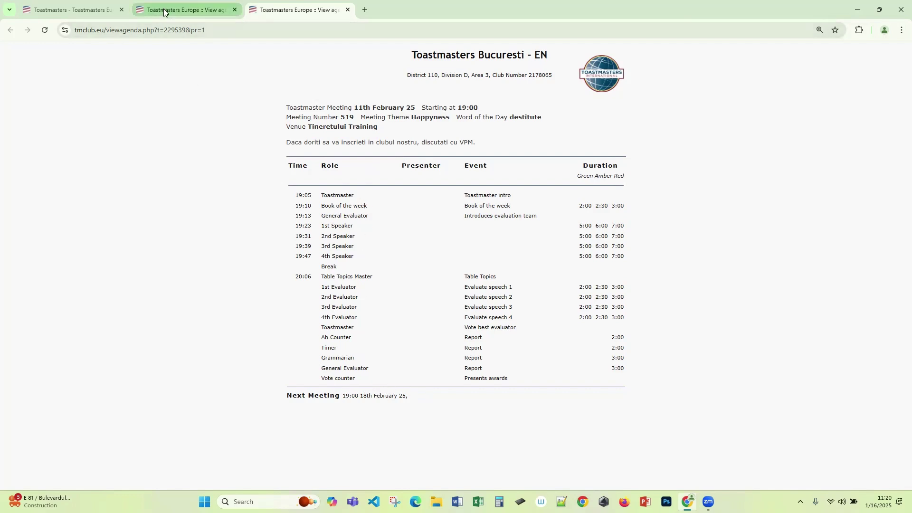
# Return to the meeting page, open the form for adding a user, and review the available connection statuses
pyautogui.click(49, 9)
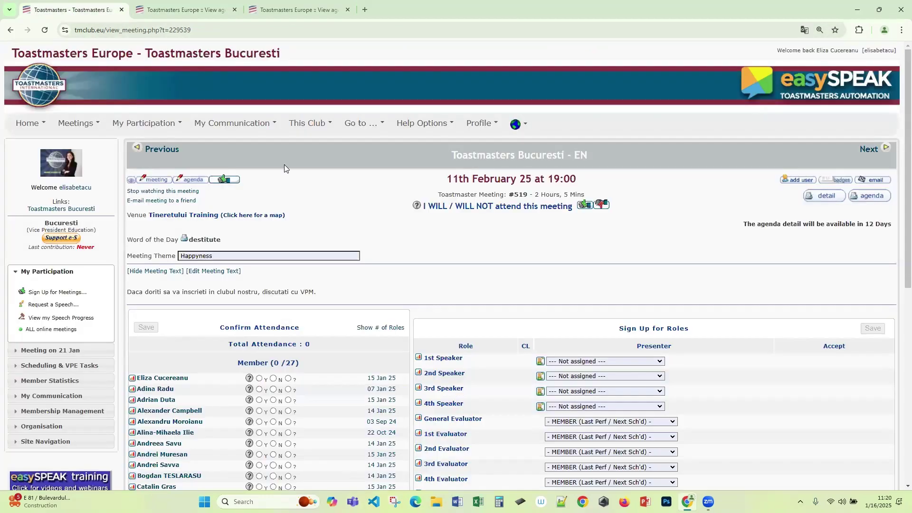
pyautogui.click(799, 183)
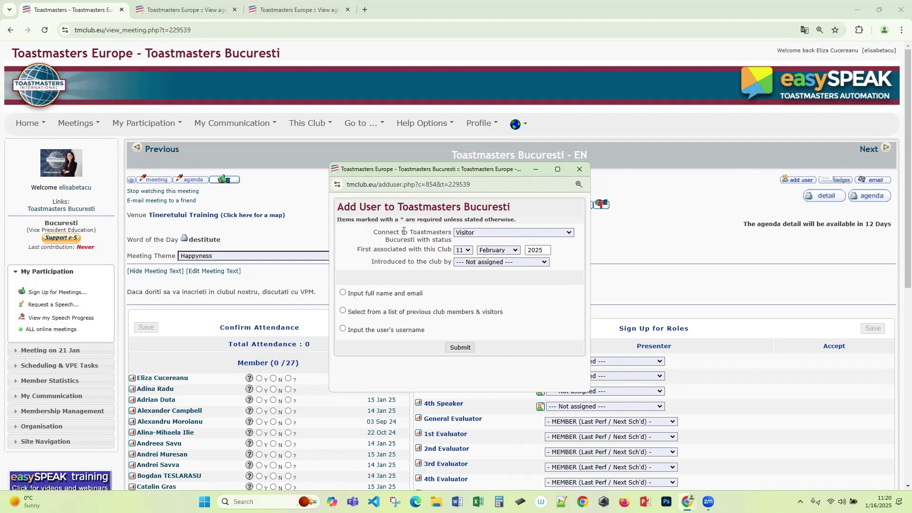
pyautogui.click(569, 233)
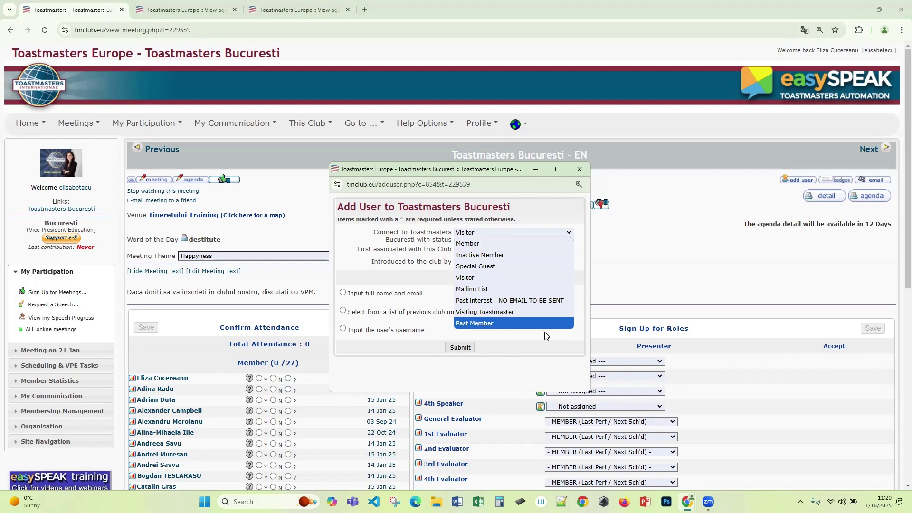
pyautogui.click(570, 233)
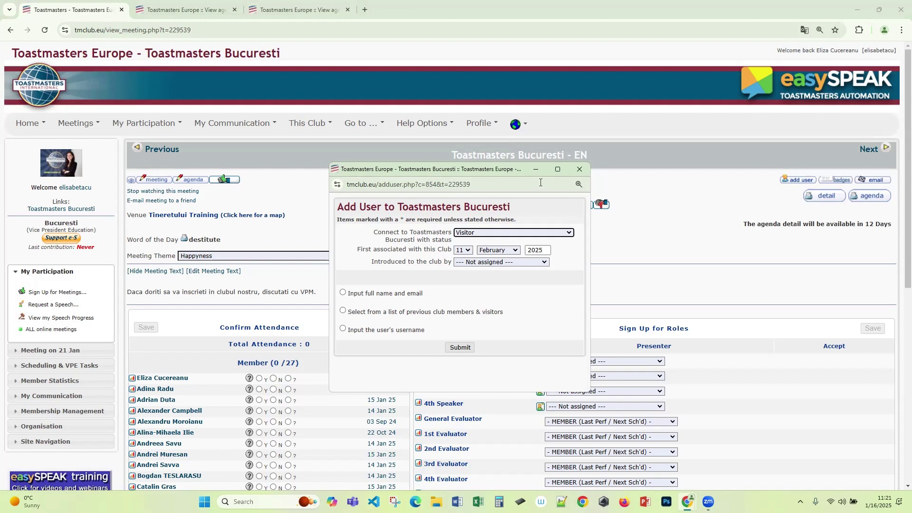
# Review the available sources and members for who introduced the new user to the club, leaving the field unassigned
pyautogui.moveTo(534, 176); pyautogui.dragTo(584, 201)
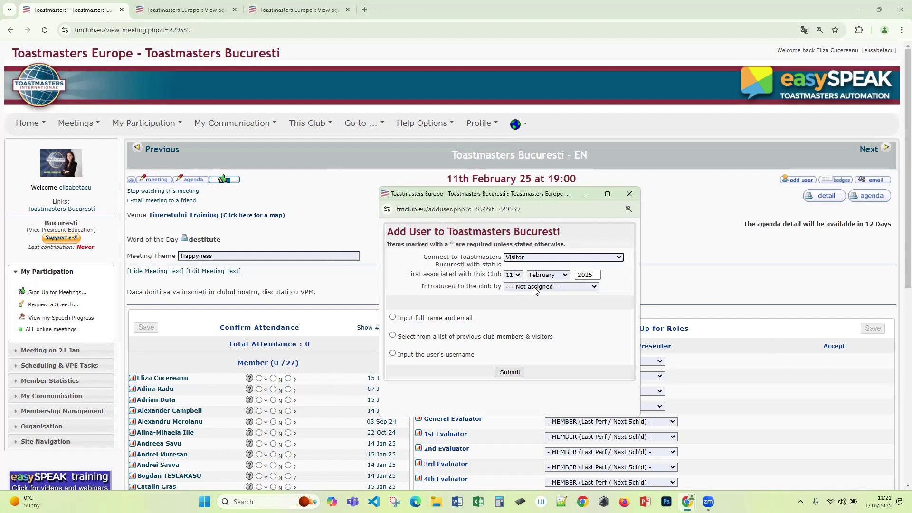
pyautogui.click(585, 287)
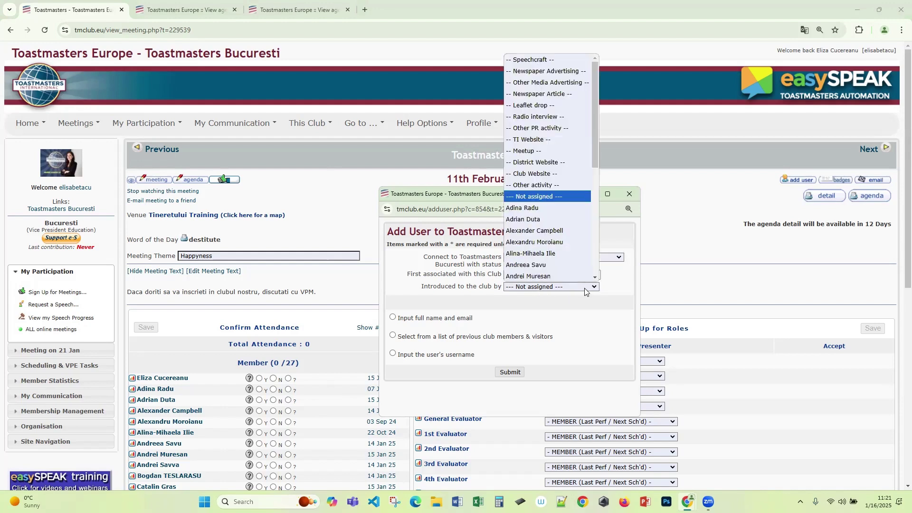
pyautogui.scroll(-5, 551, 204)
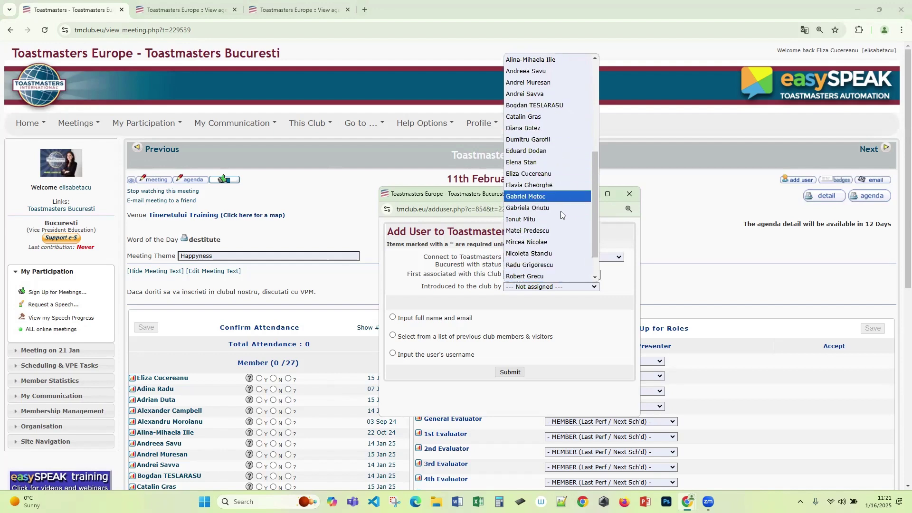
pyautogui.scroll(1, 536, 281)
pyautogui.press('Escape')
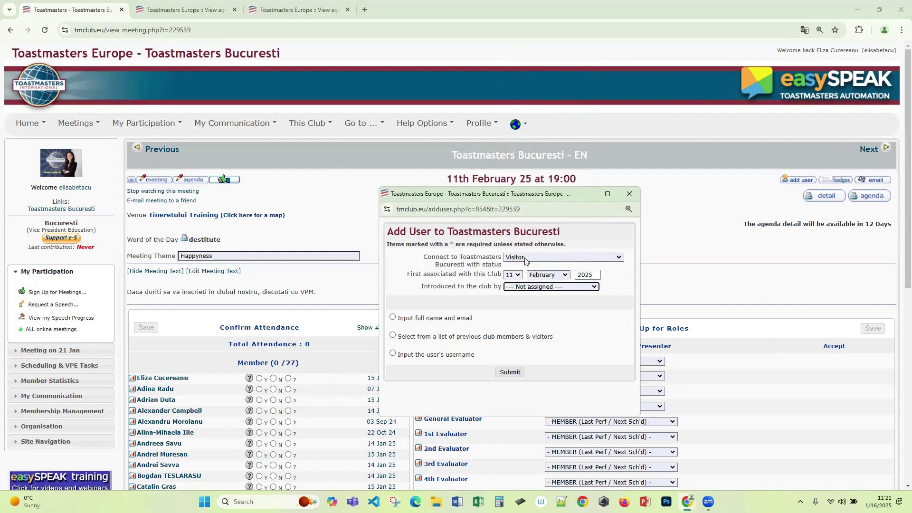
pyautogui.click(593, 287)
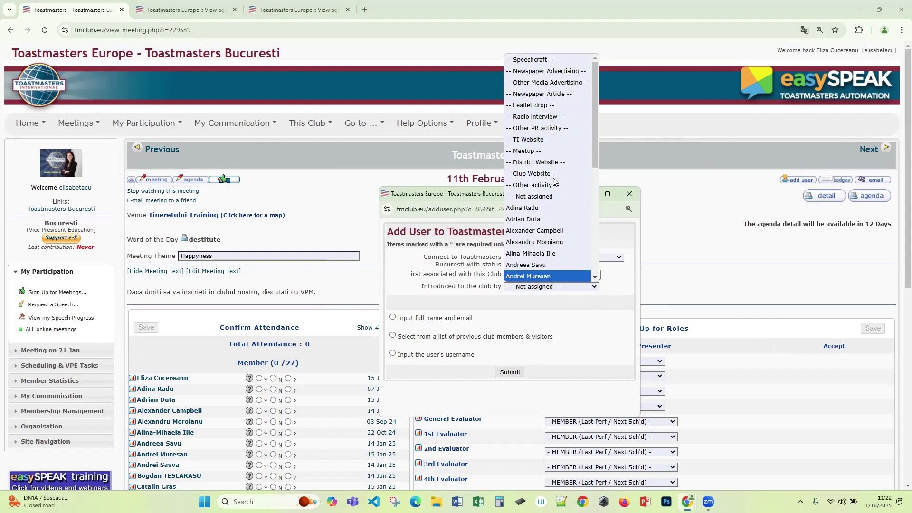
pyautogui.scroll(-4, 561, 90)
pyautogui.scroll(-1, 561, 92)
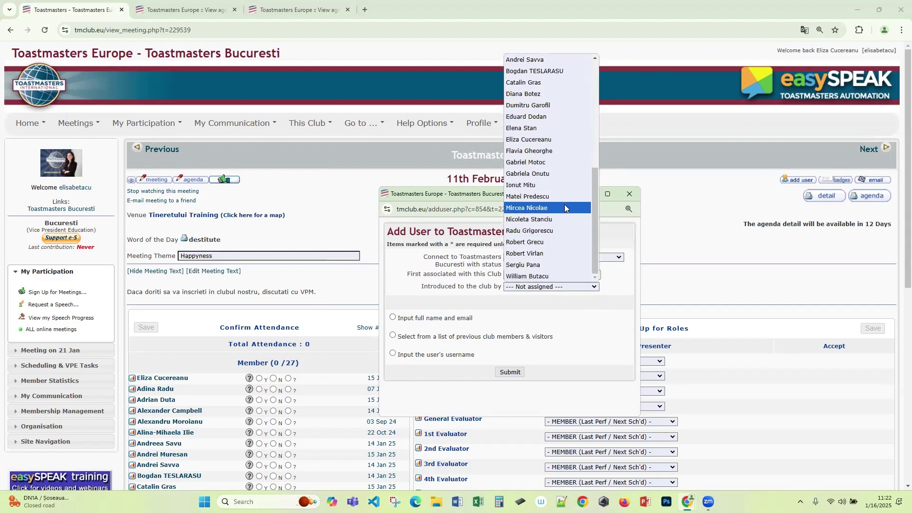
pyautogui.scroll(5, 565, 204)
pyautogui.scroll(-5, 564, 148)
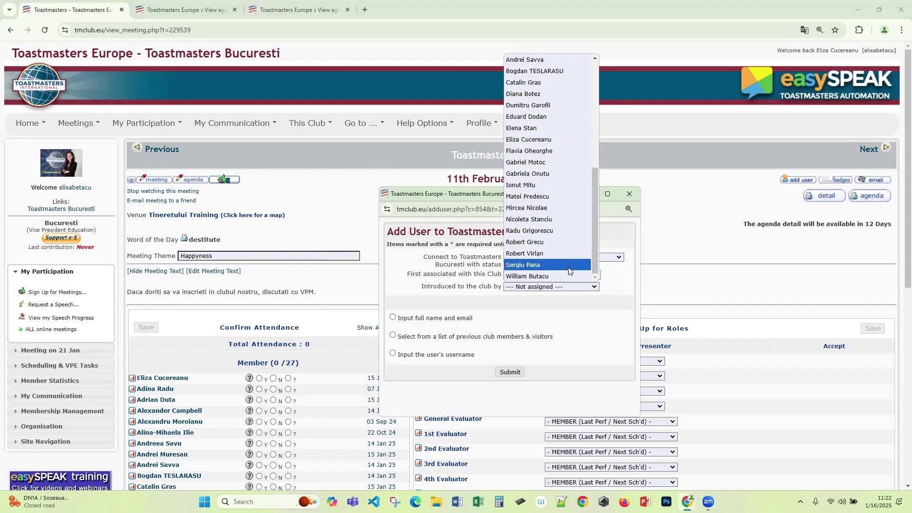
pyautogui.scroll(6, 564, 174)
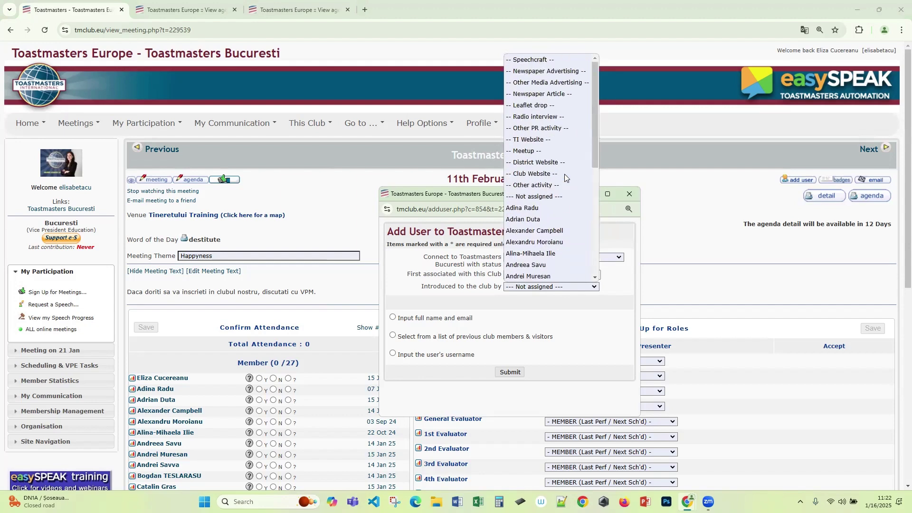
pyautogui.scroll(-6, 564, 174)
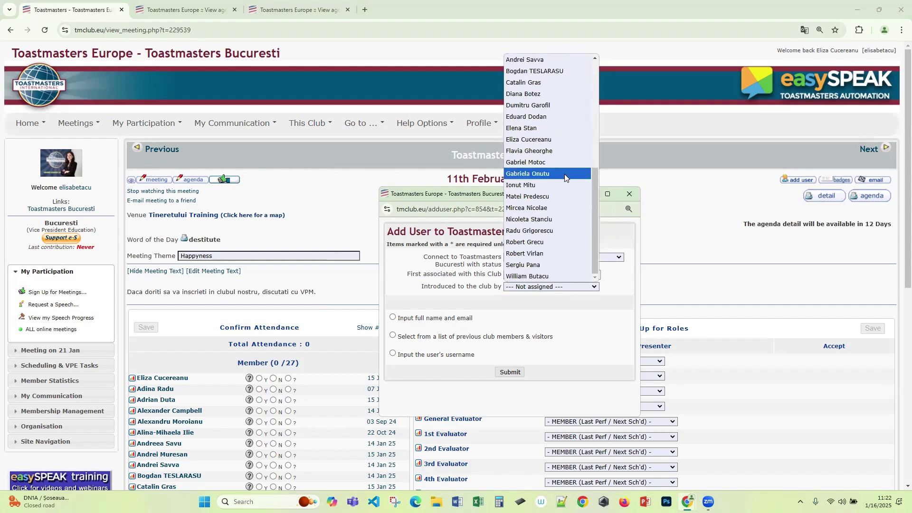
pyautogui.click(552, 311)
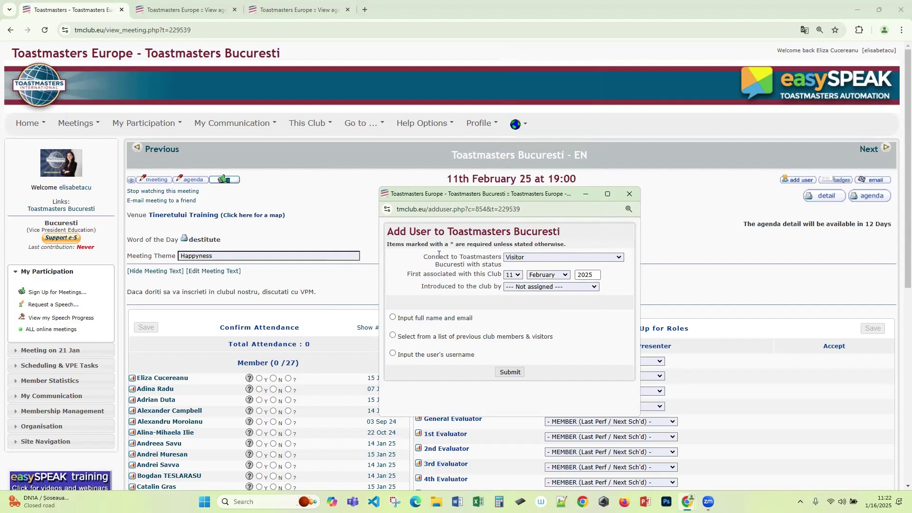
# Set the connection status to Member and show the fields for entering a full name and email
pyautogui.click(566, 261)
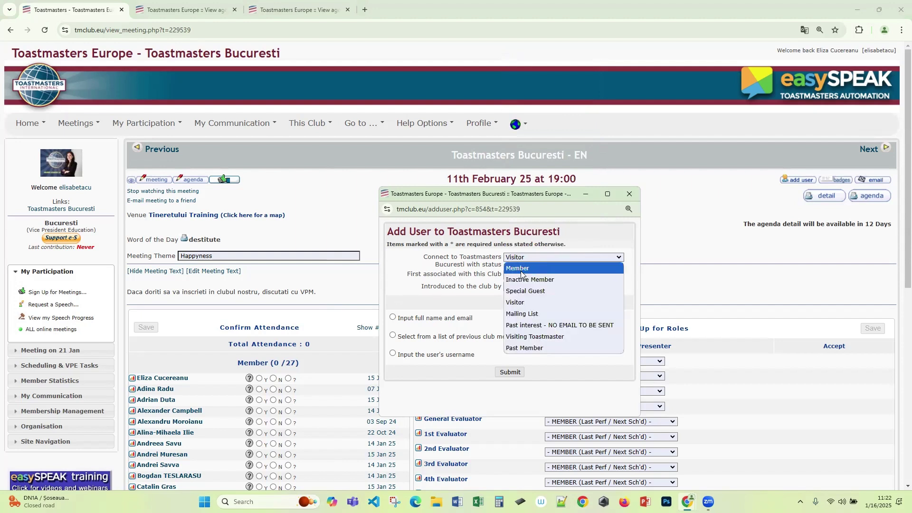
pyautogui.click(595, 268)
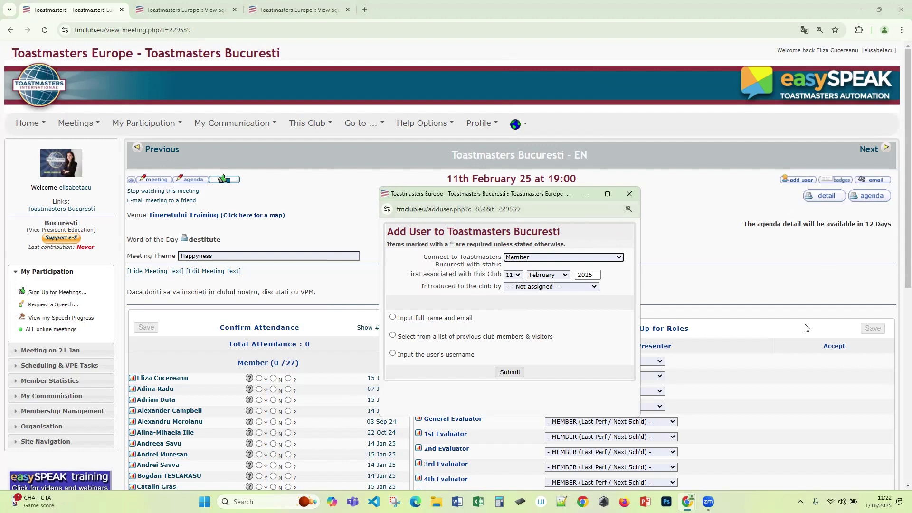
pyautogui.click(393, 320)
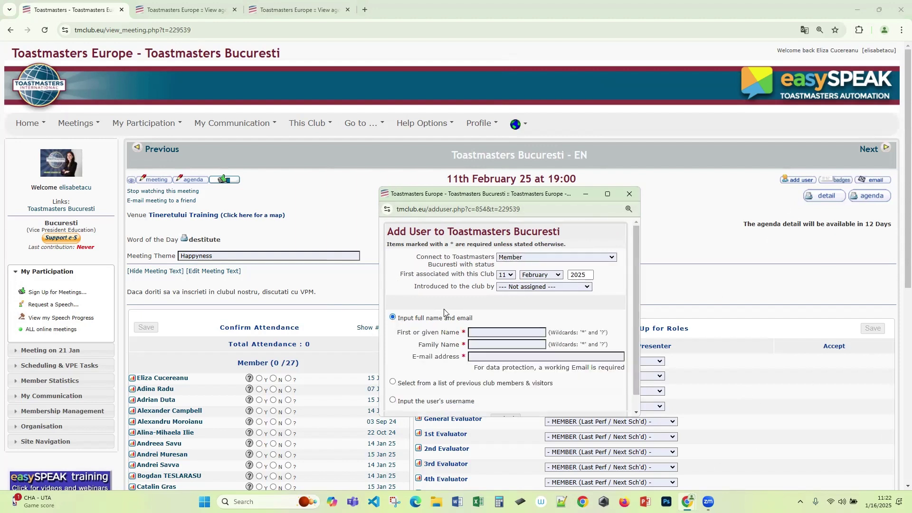
pyautogui.scroll(-1, 476, 318)
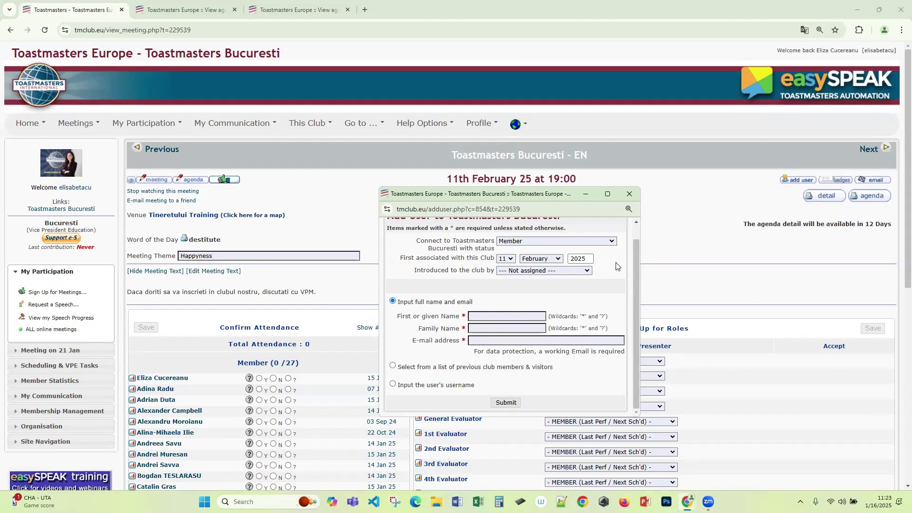
# Set the connection status to Visiting Toastmaster and show the option for entering the user's username
pyautogui.click(611, 242)
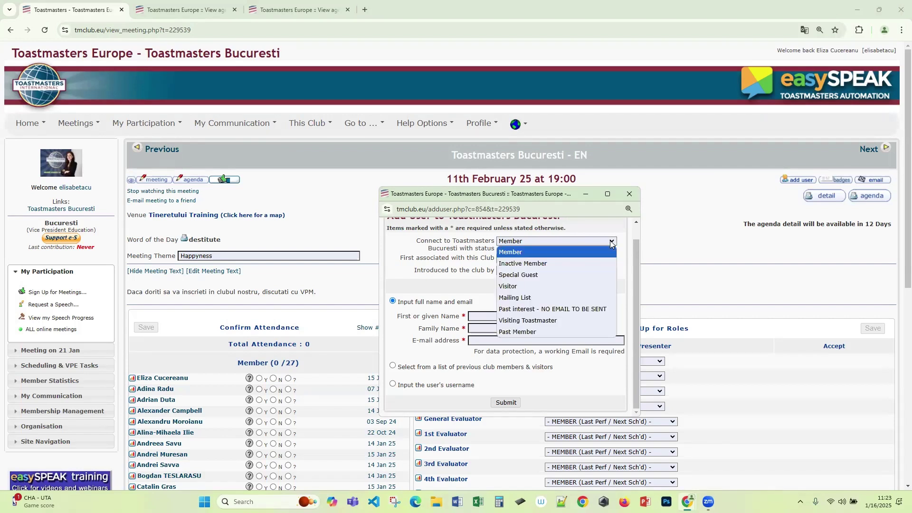
pyautogui.click(581, 321)
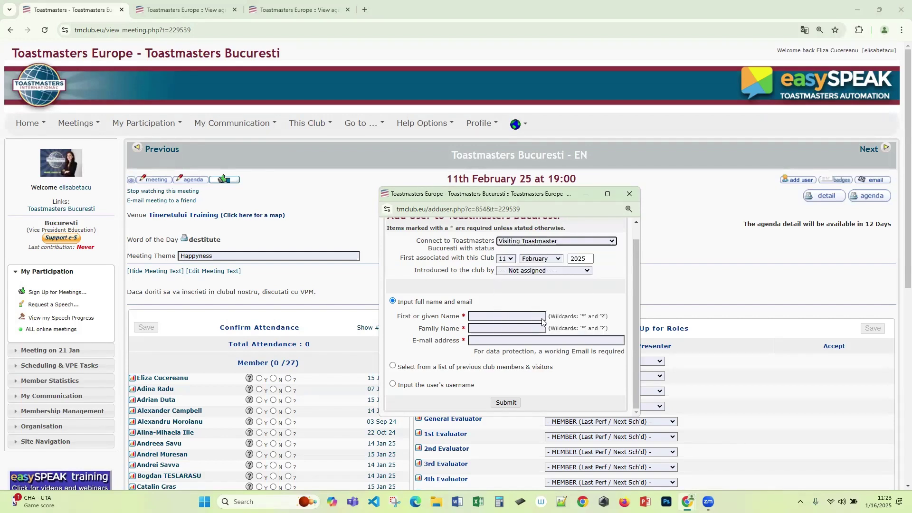
pyautogui.click(393, 386)
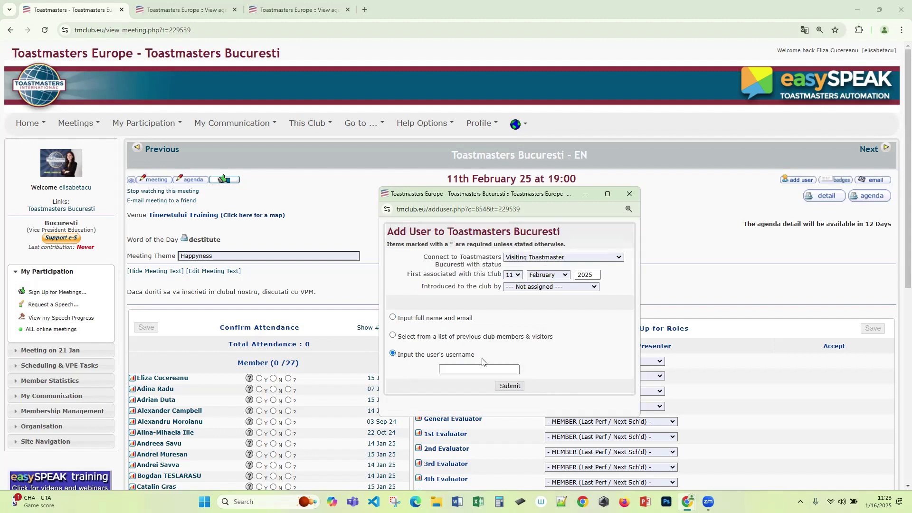
pyautogui.click(464, 369)
pyautogui.moveTo(521, 156); pyautogui.dragTo(519, 156)
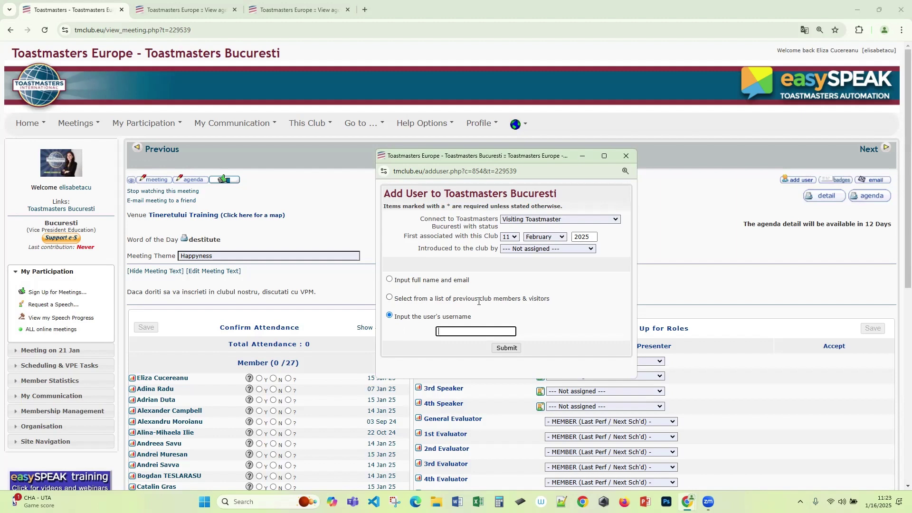
# Pick a special guest from the list of previous club members and visitors and submit them to the meeting
pyautogui.click(390, 298)
pyautogui.click(563, 317)
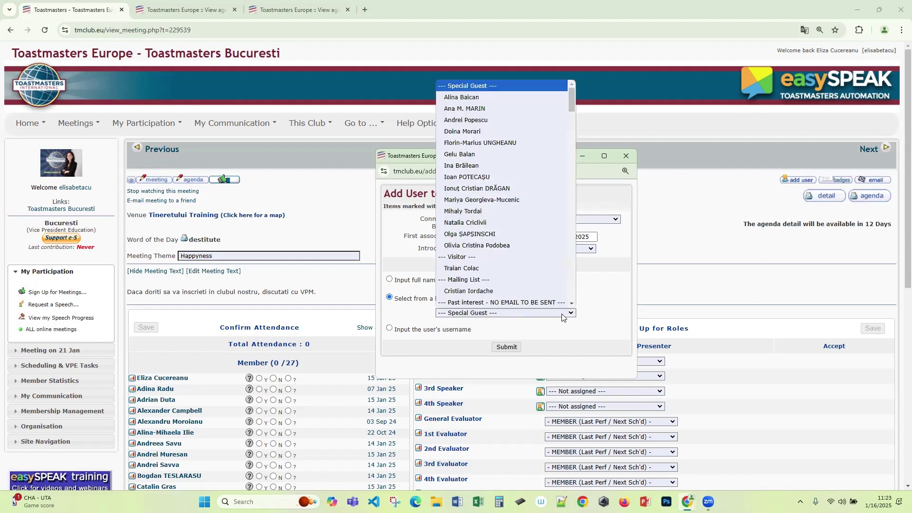
pyautogui.scroll(-20, 524, 191)
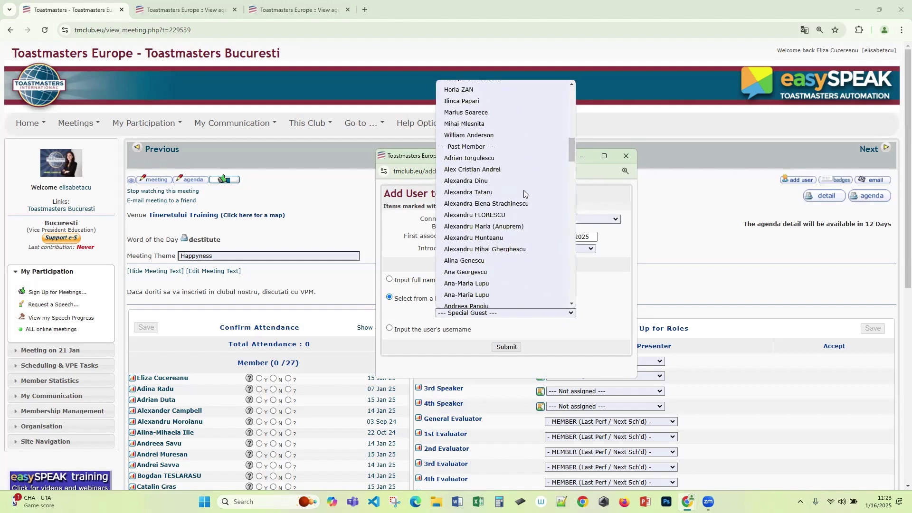
pyautogui.scroll(20, 536, 233)
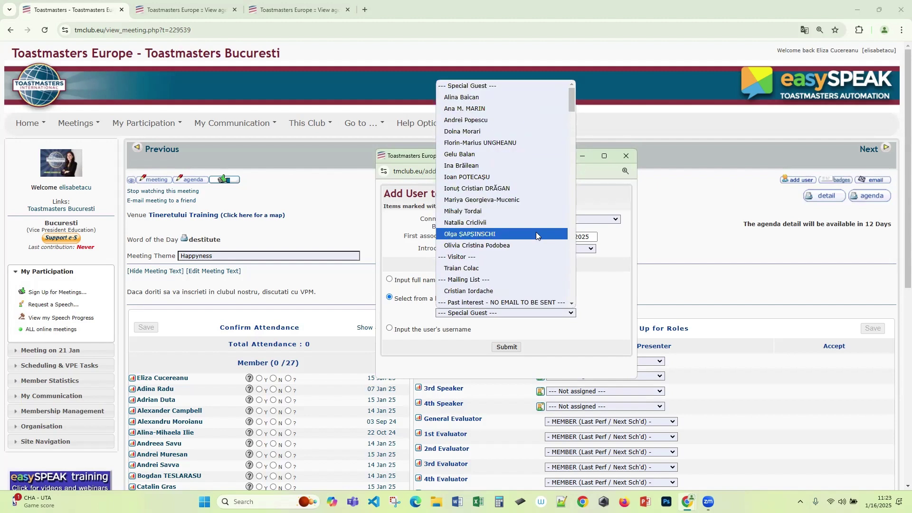
pyautogui.click(500, 233)
pyautogui.click(506, 348)
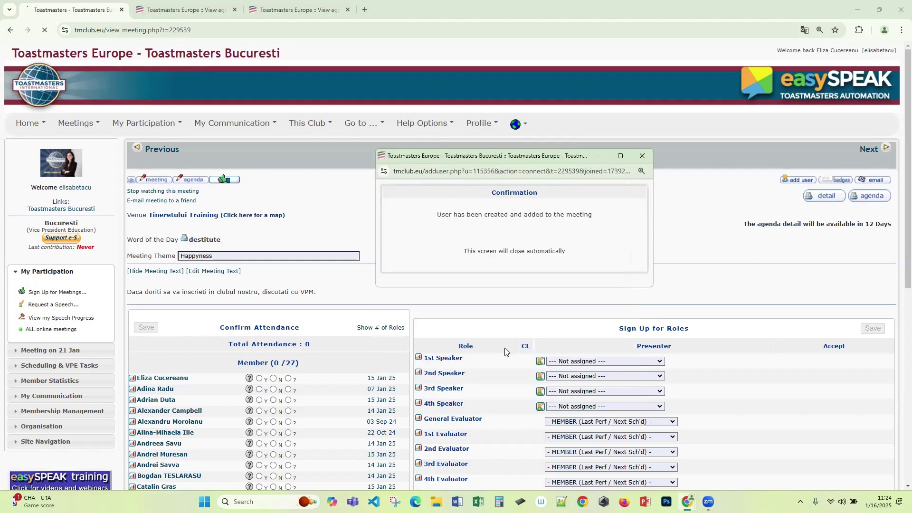
# Expand the Visiting Toastmaster group in the attendance list and check the added guest's attendance
pyautogui.scroll(-4, 546, 280)
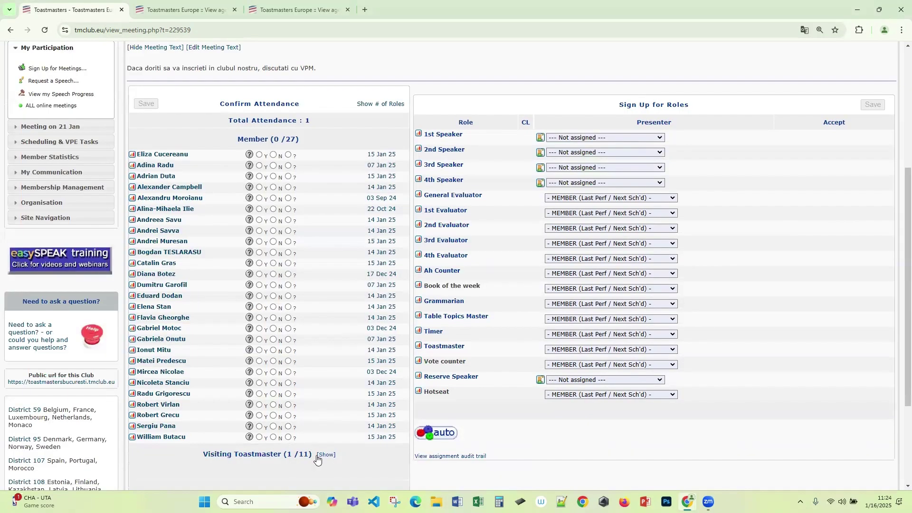
pyautogui.click(325, 453)
pyautogui.scroll(-1, 307, 355)
pyautogui.scroll(-1, 310, 358)
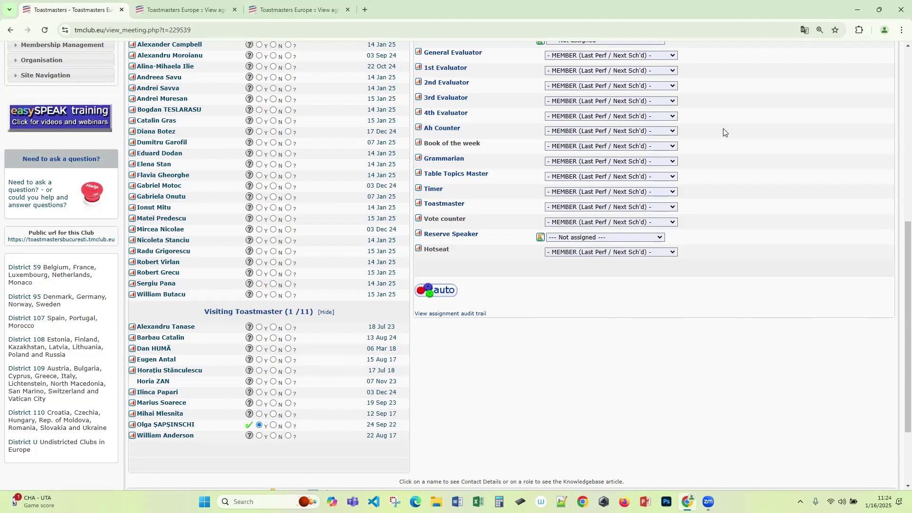
# Examine the role sign-up list alongside the members and visiting Toastmasters in the attendance list
pyautogui.scroll(3, 532, 358)
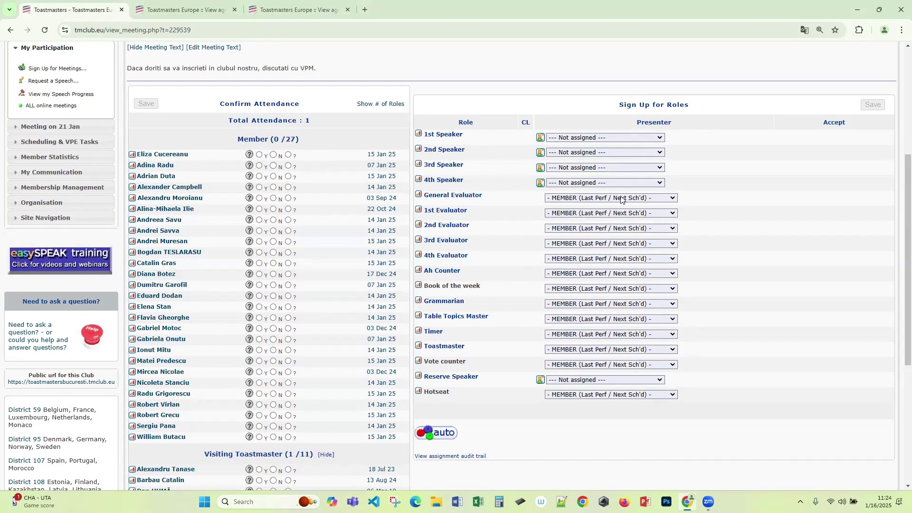
pyautogui.scroll(1, 646, 279)
pyautogui.scroll(3, 646, 279)
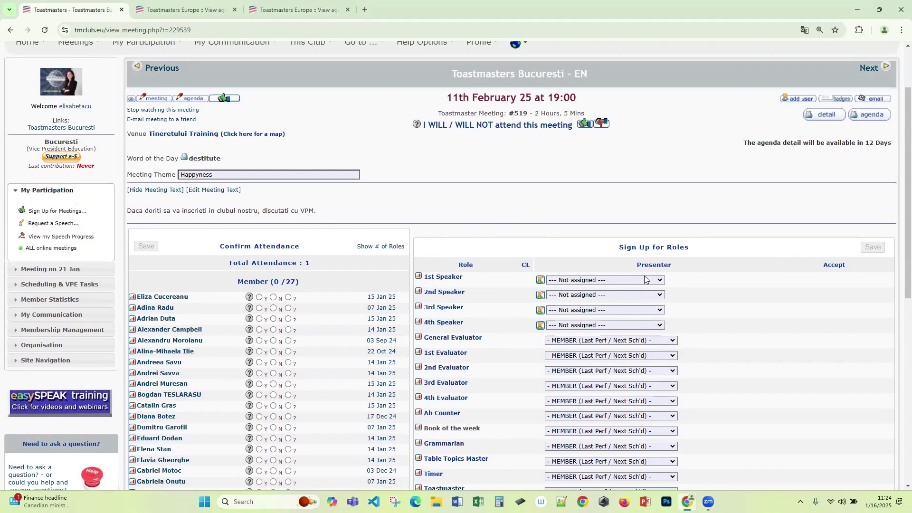
pyautogui.scroll(-5, 644, 276)
pyautogui.scroll(-1, 303, 423)
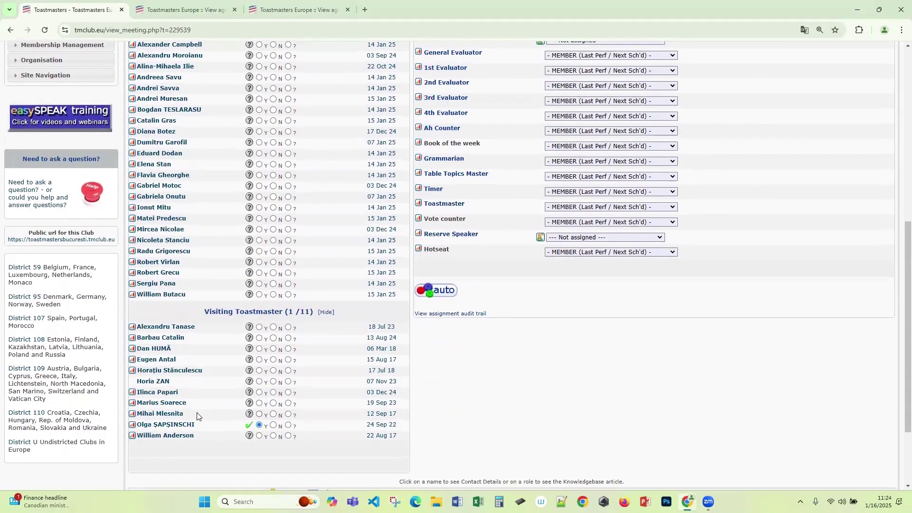
pyautogui.scroll(4, 665, 327)
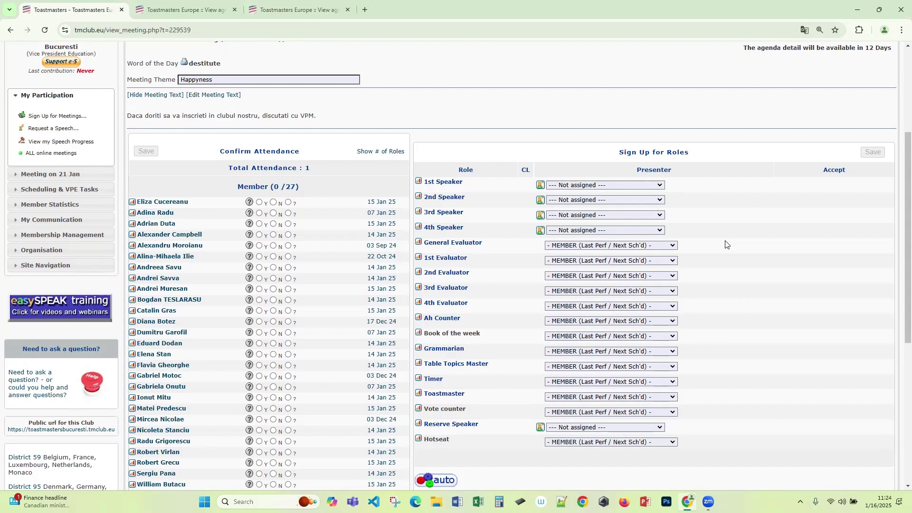
pyautogui.scroll(-3, 720, 259)
pyautogui.scroll(5, 745, 352)
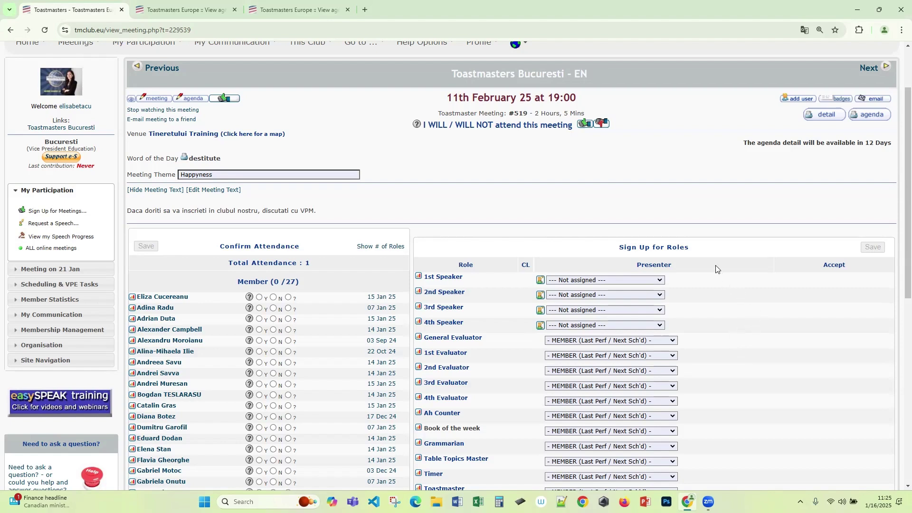
# Generate the meeting's name badges for everyone, with educational awards included and the logo on all blank labels
pyautogui.click(844, 100)
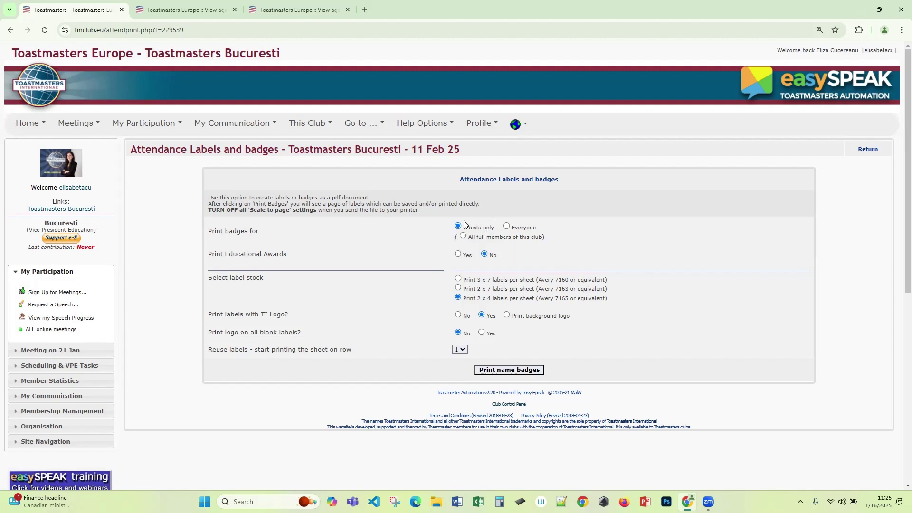
pyautogui.click(507, 228)
pyautogui.click(463, 238)
pyautogui.click(458, 254)
pyautogui.scroll(-1, 266, 294)
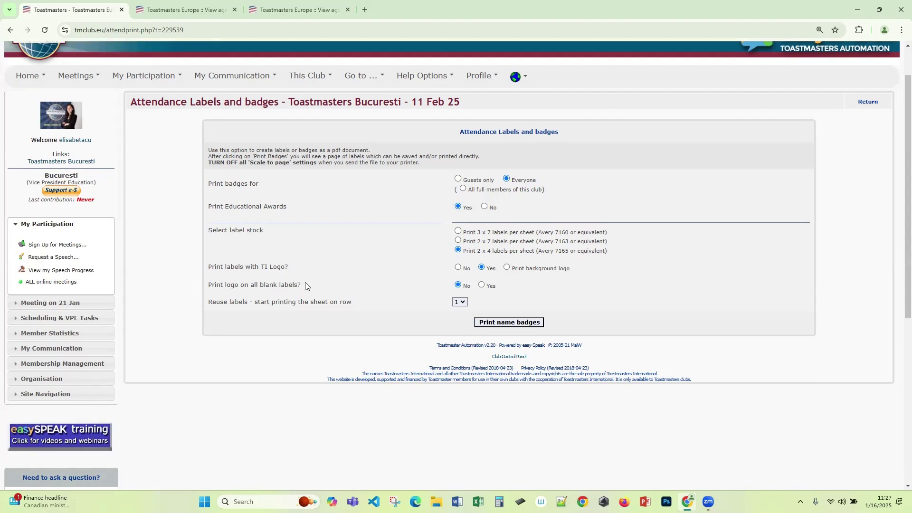
pyautogui.click(482, 285)
pyautogui.click(511, 323)
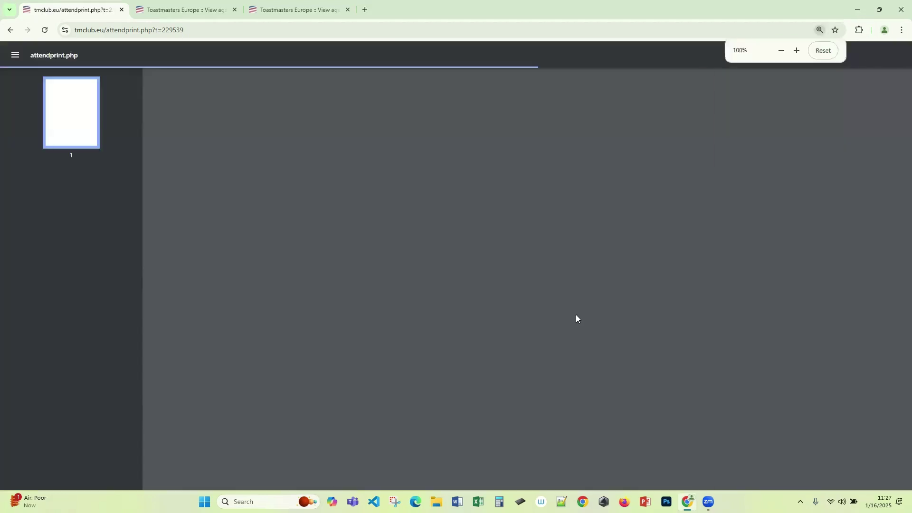
# Look through the generated name badge sheet from top to bottom
pyautogui.scroll(-3, 579, 351)
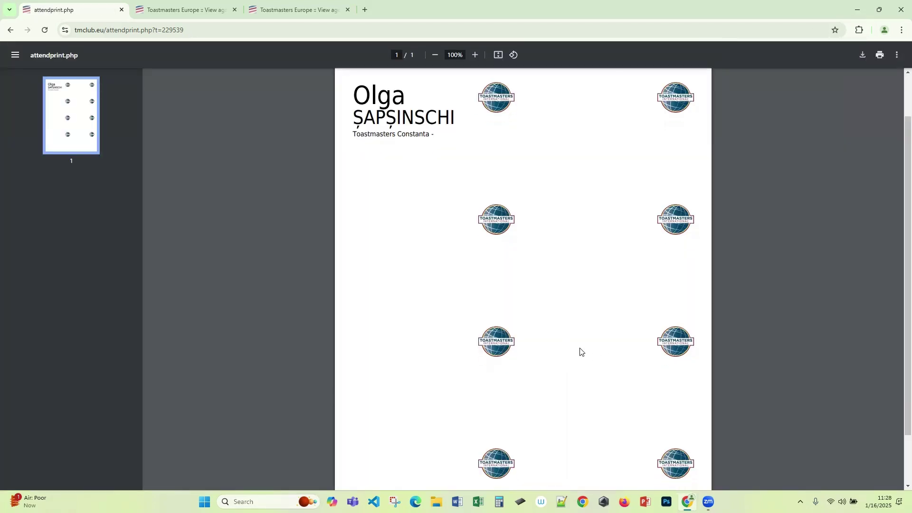
pyautogui.scroll(3, 579, 412)
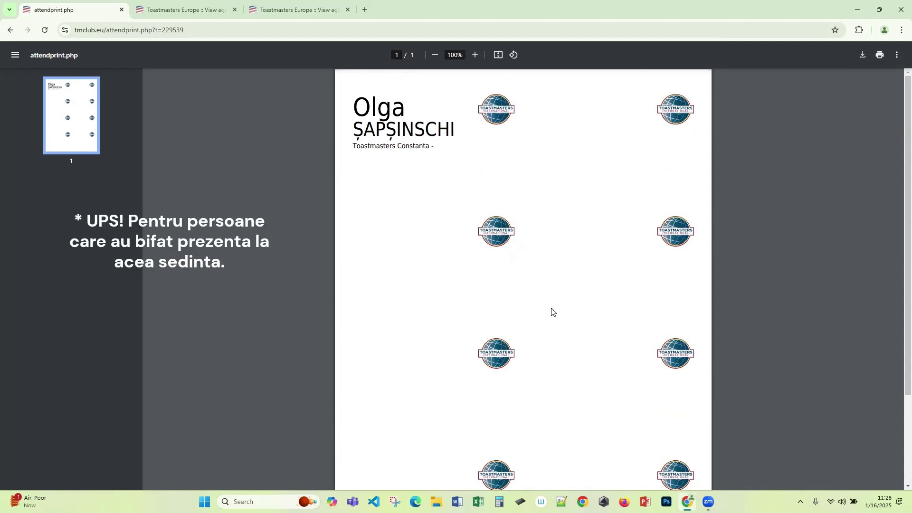
pyautogui.scroll(-3, 608, 423)
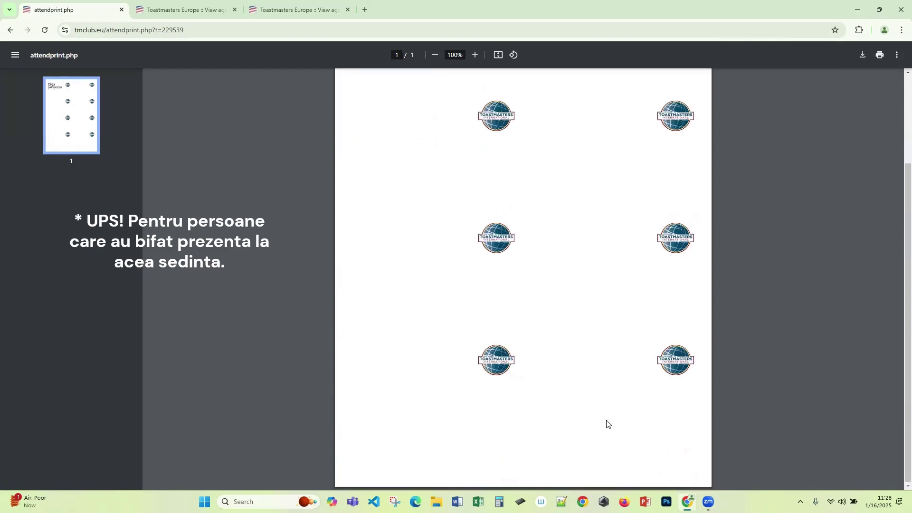
# Return to the badge options and generate name badges for all full members of the club
pyautogui.scroll(3, 608, 422)
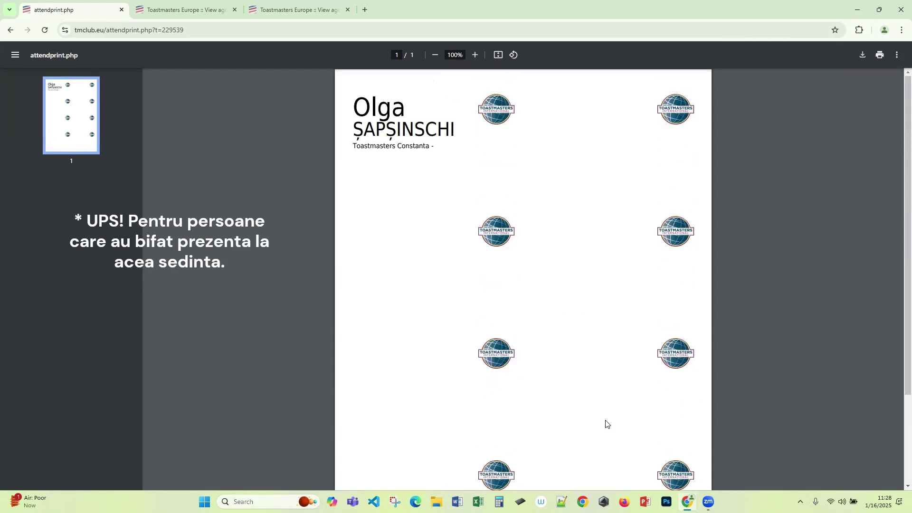
pyautogui.click(11, 32)
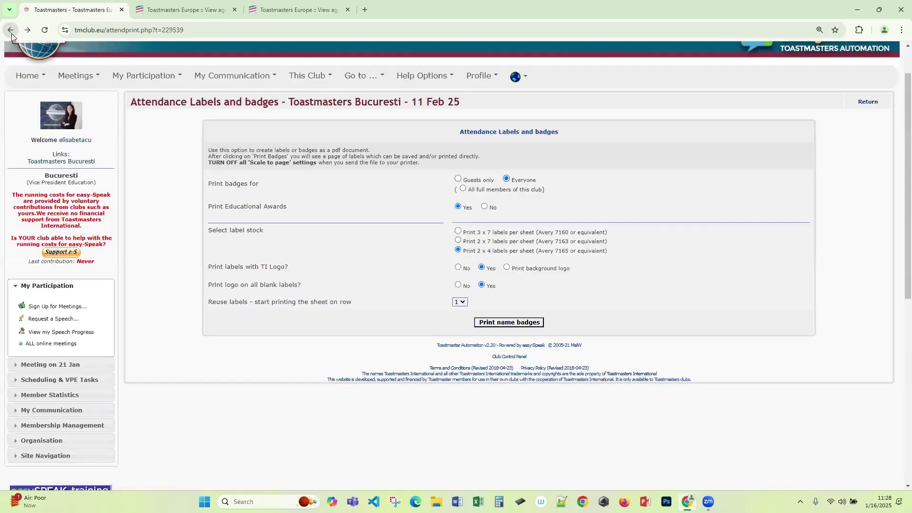
pyautogui.click(467, 193)
pyautogui.click(524, 325)
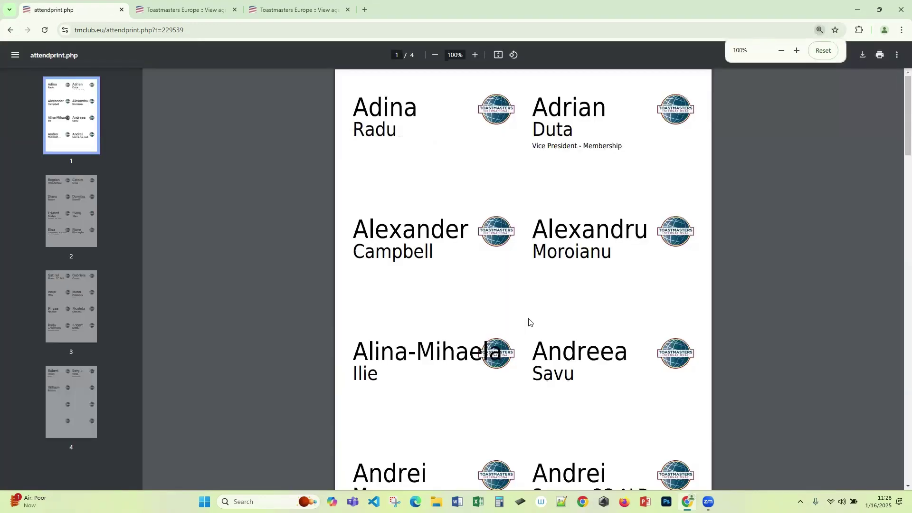
# Look through all the pages of generated member name badges
pyautogui.scroll(-13, 591, 256)
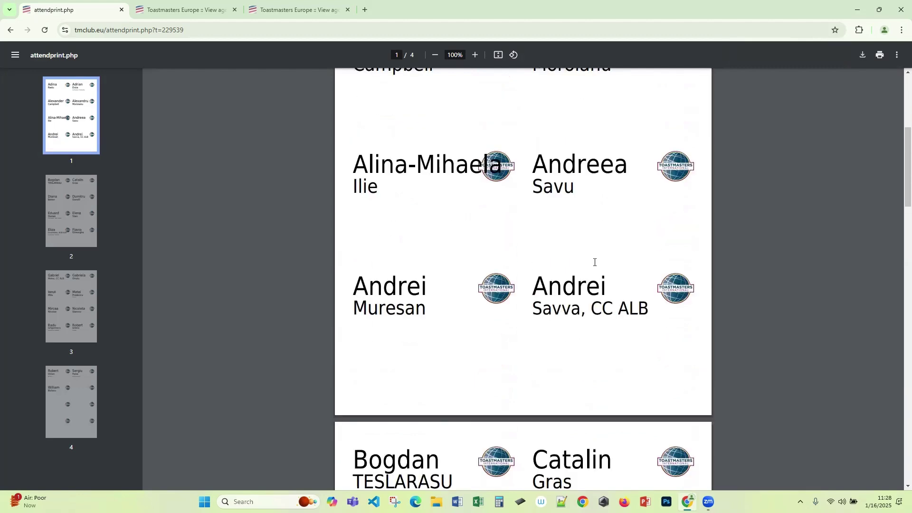
pyautogui.scroll(-4, 597, 269)
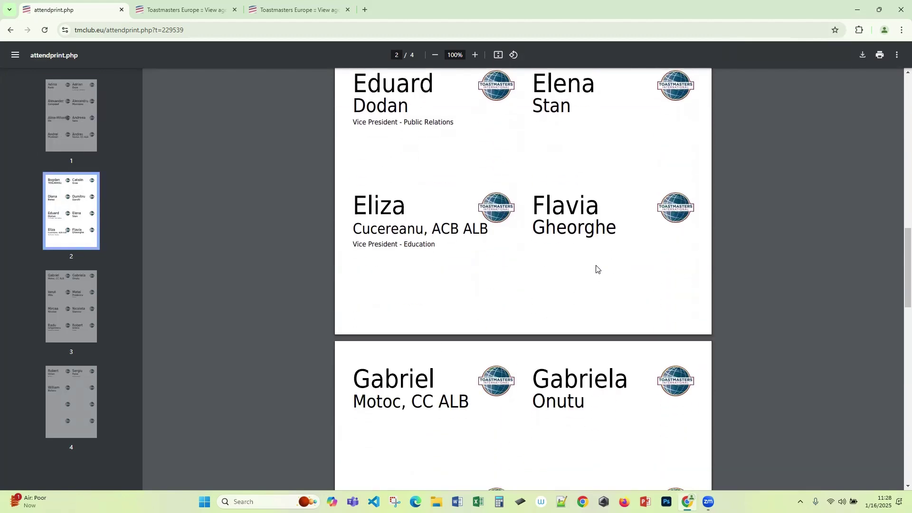
pyautogui.scroll(-20, 597, 269)
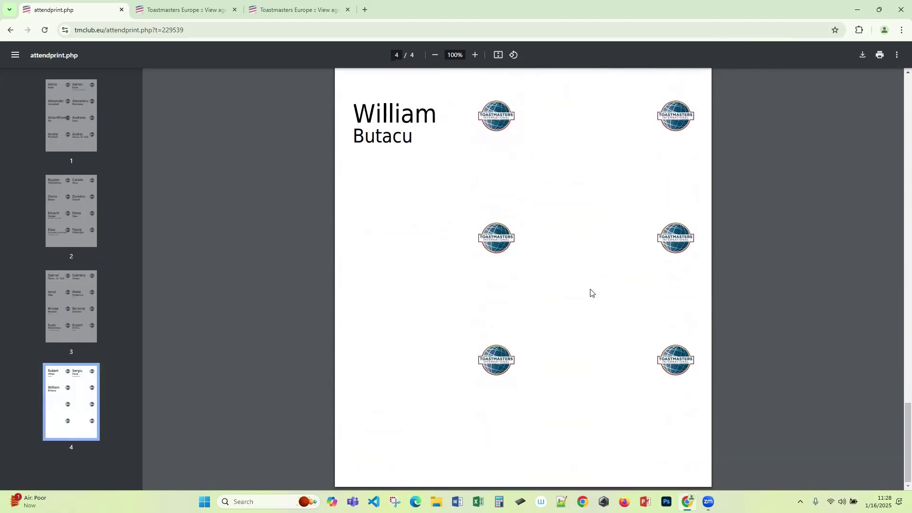
pyautogui.scroll(8, 592, 292)
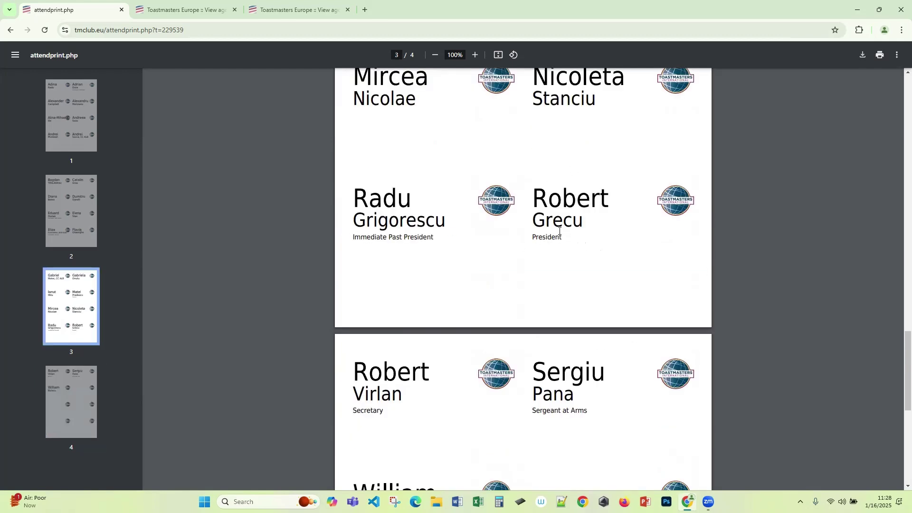
pyautogui.scroll(13, 572, 397)
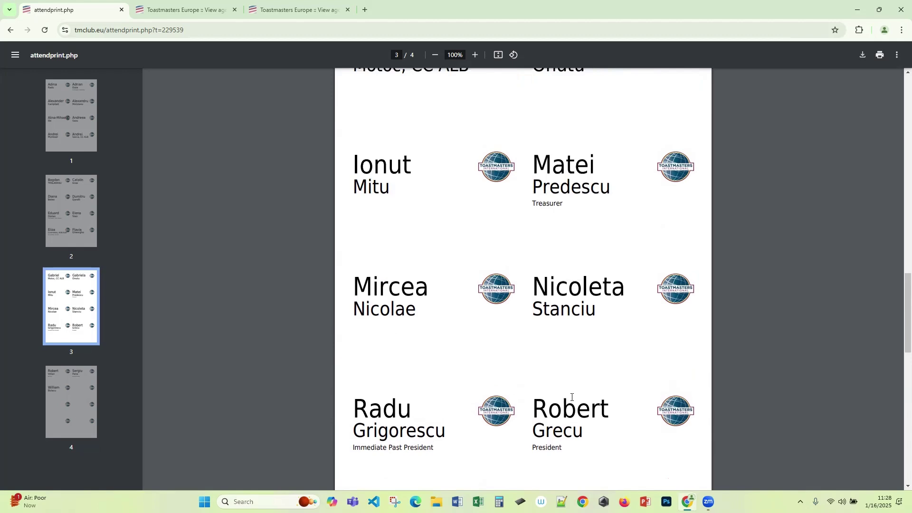
# Examine the educational awards, such as CC and ALB, and the officer titles printed on the member badges
pyautogui.scroll(-3, 575, 398)
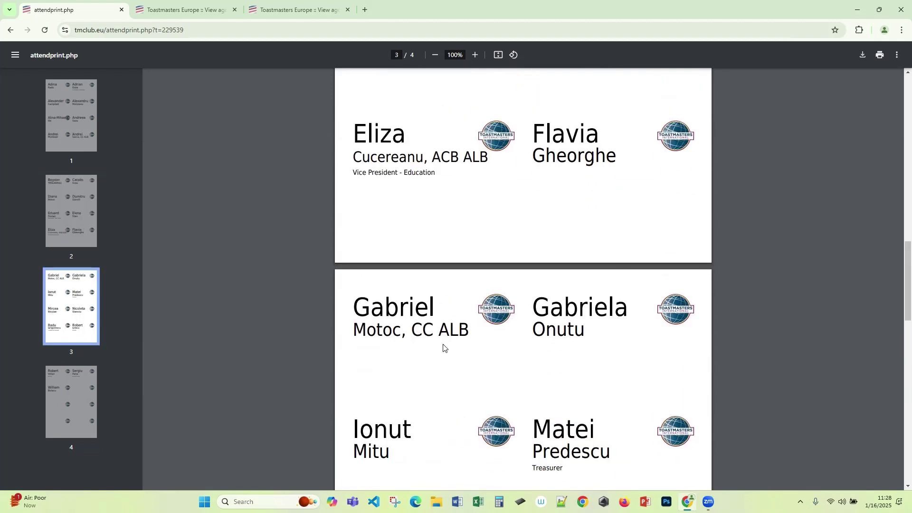
pyautogui.moveTo(434, 329); pyautogui.dragTo(470, 333)
pyautogui.click(432, 335)
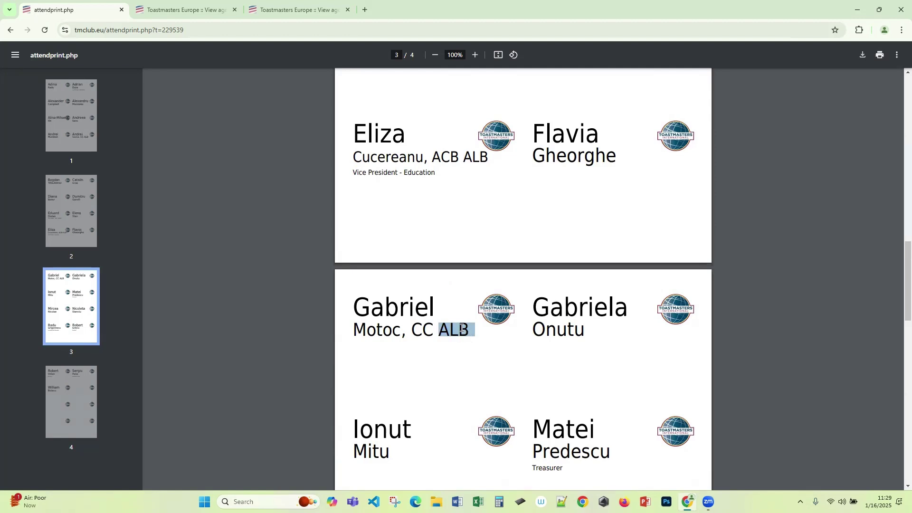
pyautogui.click(472, 342)
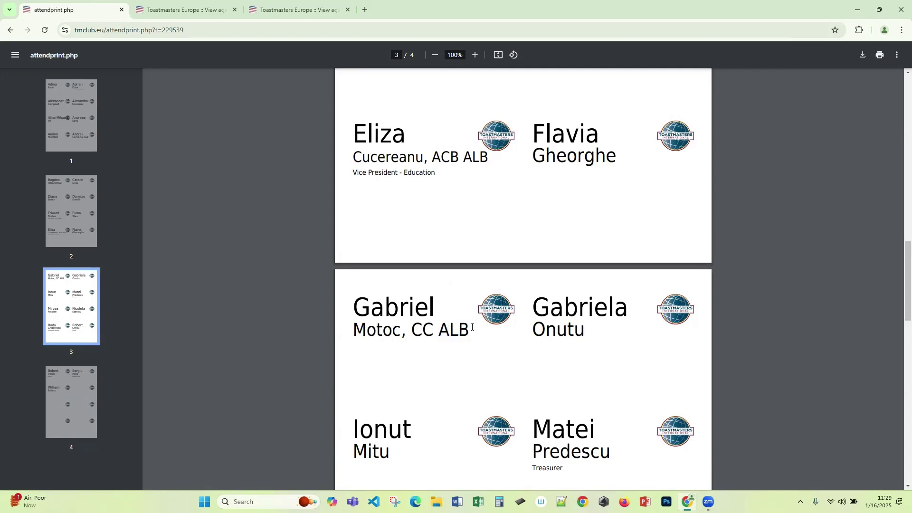
pyautogui.scroll(-10, 480, 361)
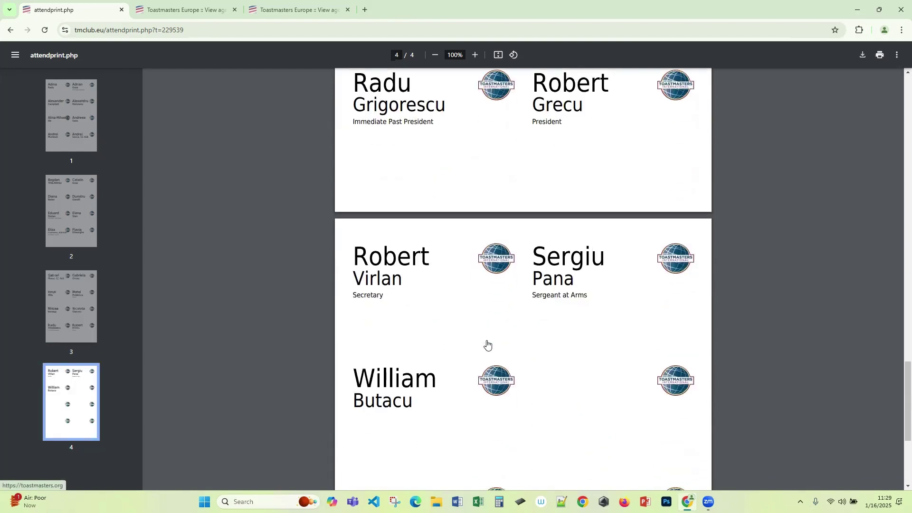
pyautogui.scroll(15, 494, 351)
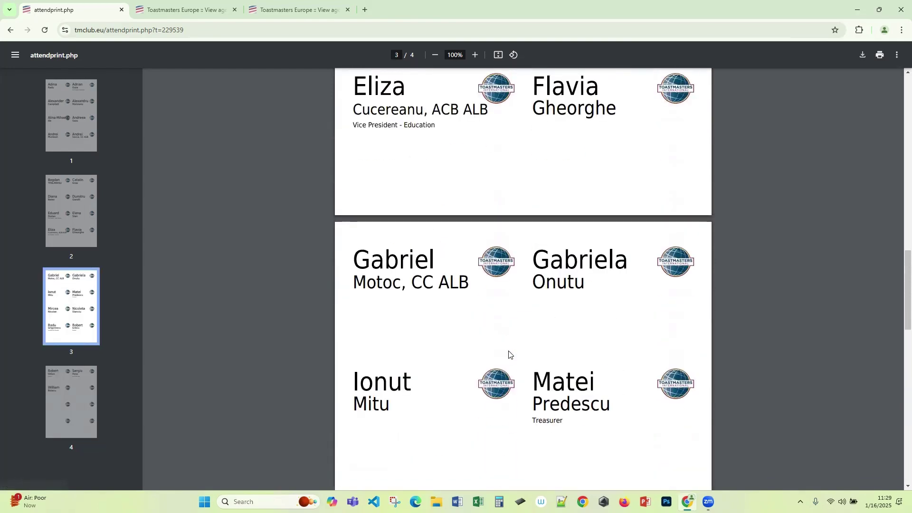
pyautogui.scroll(20, 510, 355)
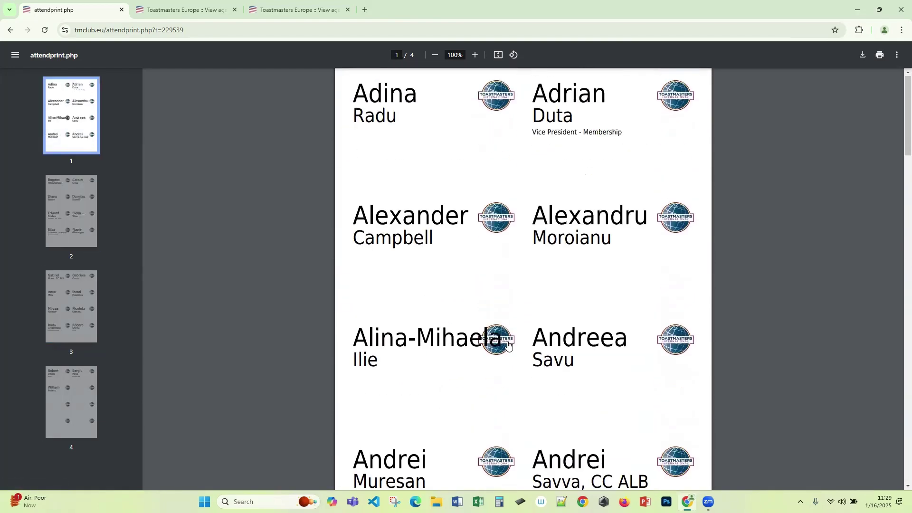
pyautogui.scroll(1, 508, 346)
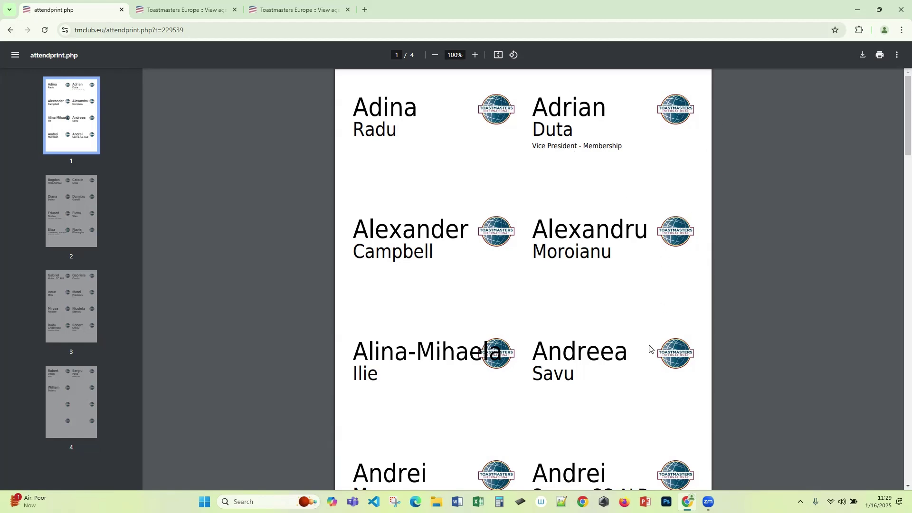
pyautogui.scroll(-12, 654, 342)
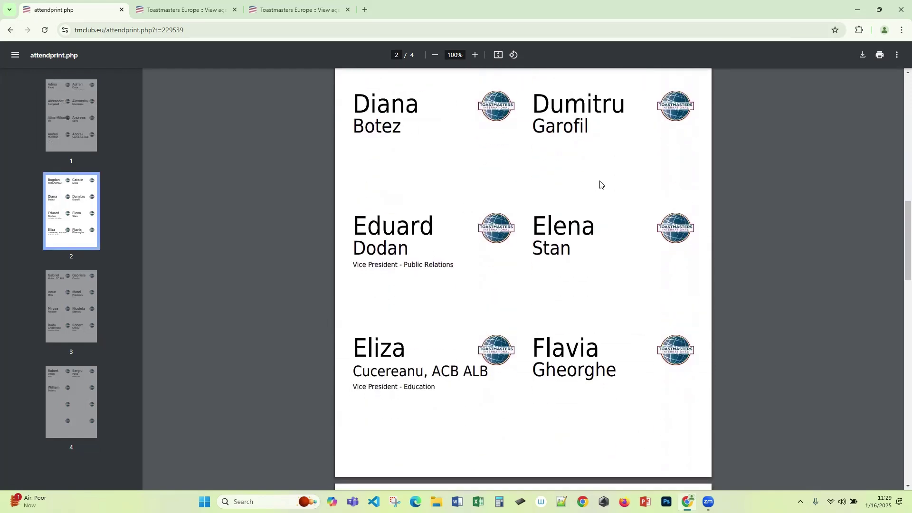
# Return to the 11 February meeting, open its agenda e-mail page and examine the first to fifth and mentors' e-mail options
pyautogui.click(10, 30)
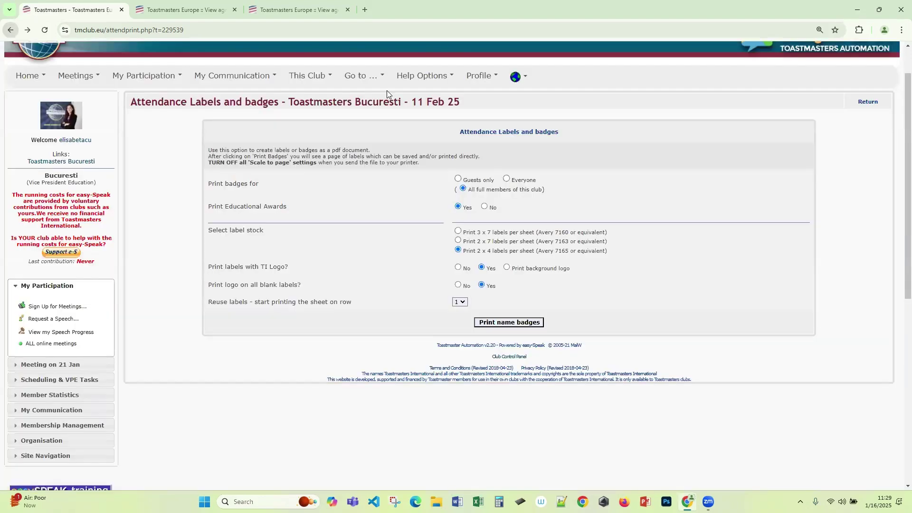
pyautogui.click(867, 102)
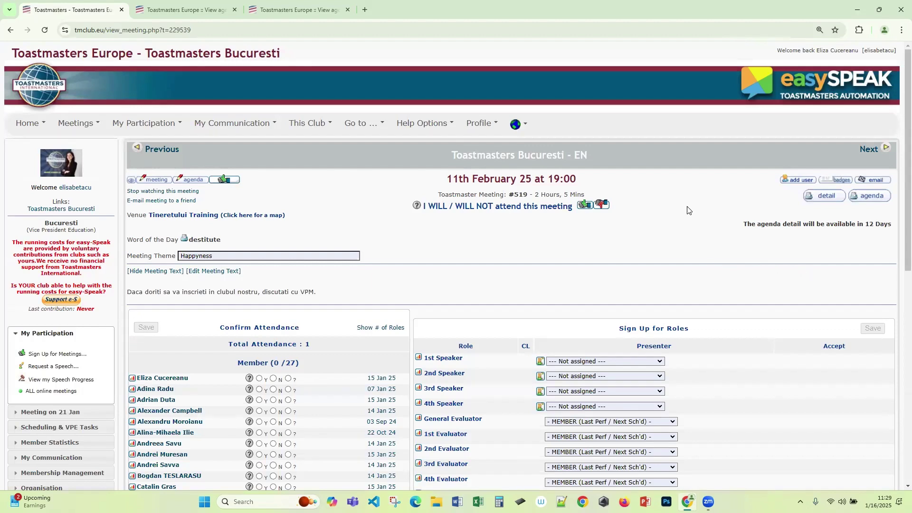
pyautogui.click(869, 181)
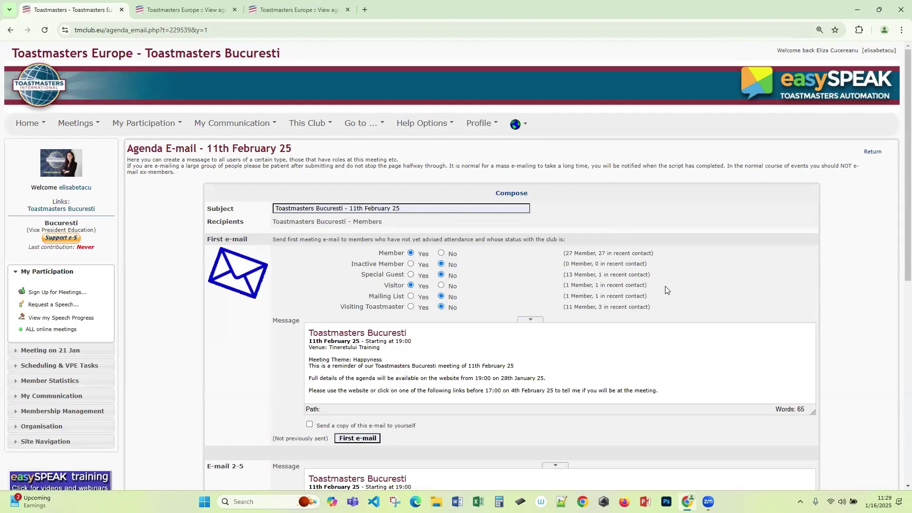
pyautogui.scroll(-8, 666, 289)
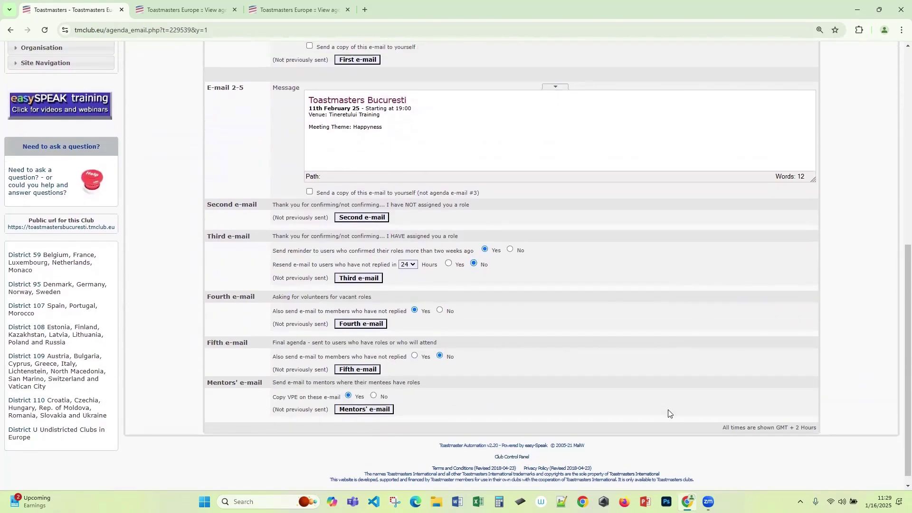
pyautogui.scroll(6, 673, 406)
pyautogui.scroll(-6, 675, 402)
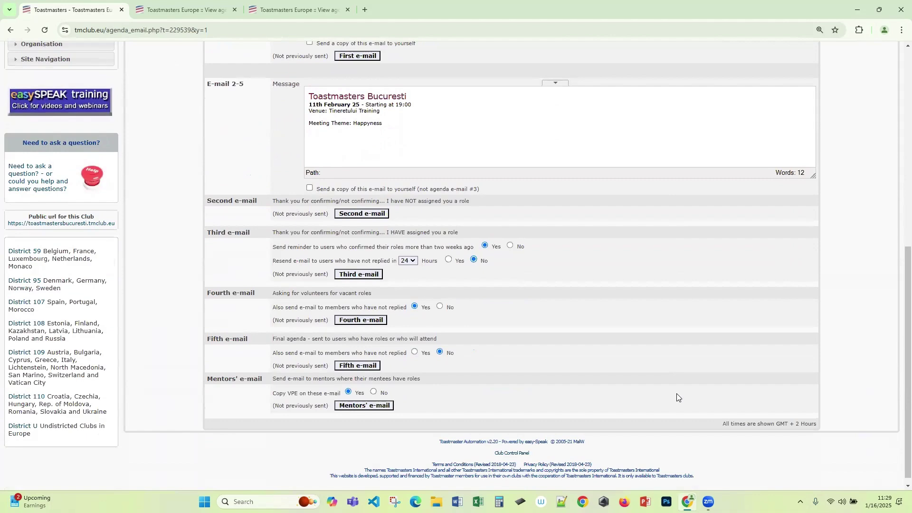
pyautogui.scroll(5, 678, 397)
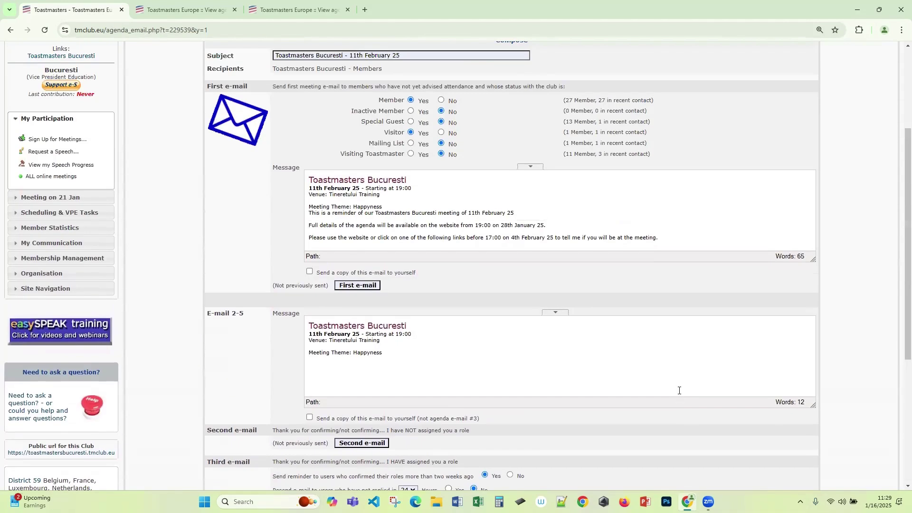
pyautogui.scroll(-5, 679, 391)
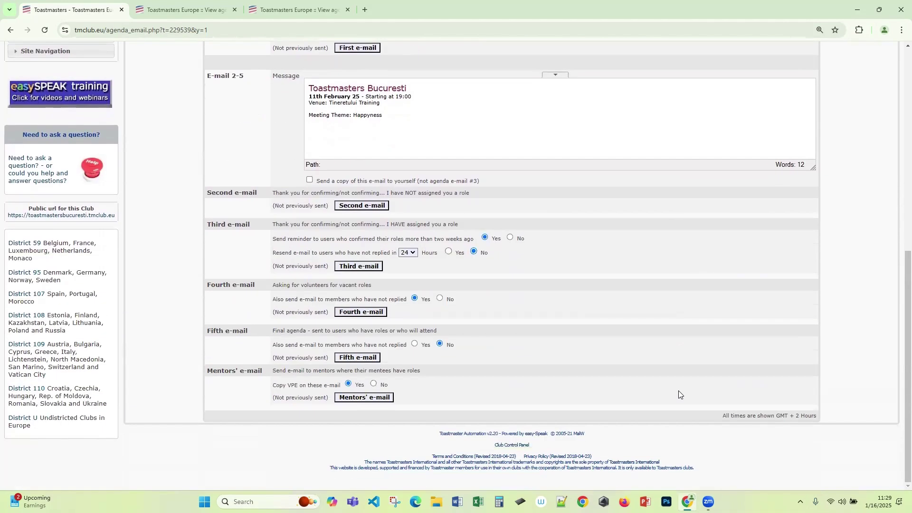
pyautogui.scroll(8, 678, 393)
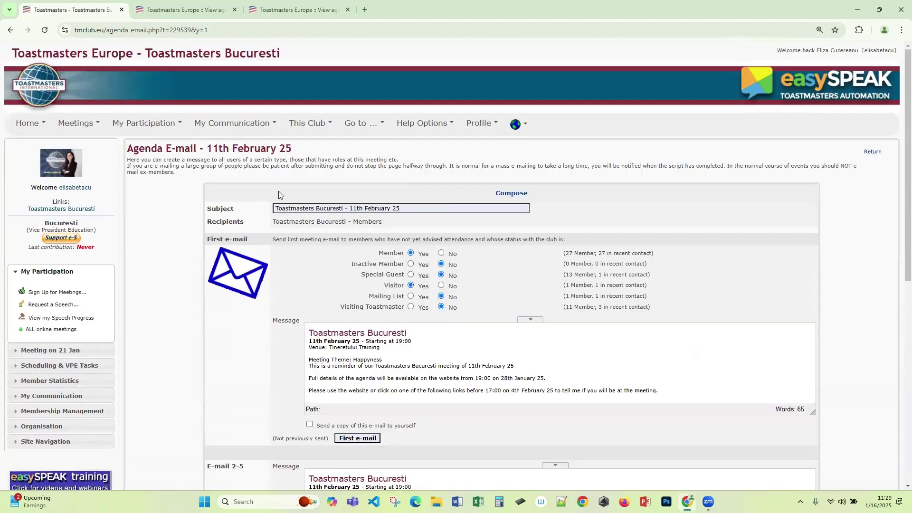
# Go back to the meeting page and highlight the notice about when the agenda detail will be available
pyautogui.click(10, 30)
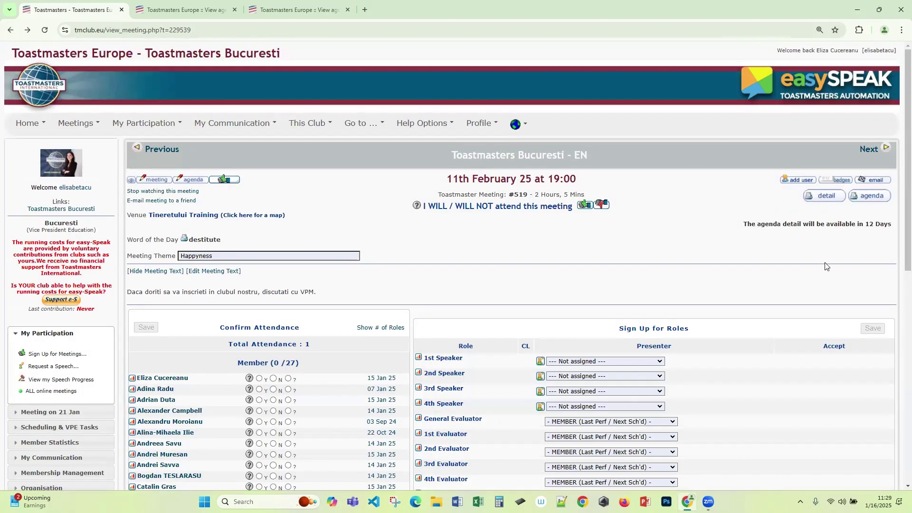
pyautogui.moveTo(744, 225); pyautogui.dragTo(896, 228)
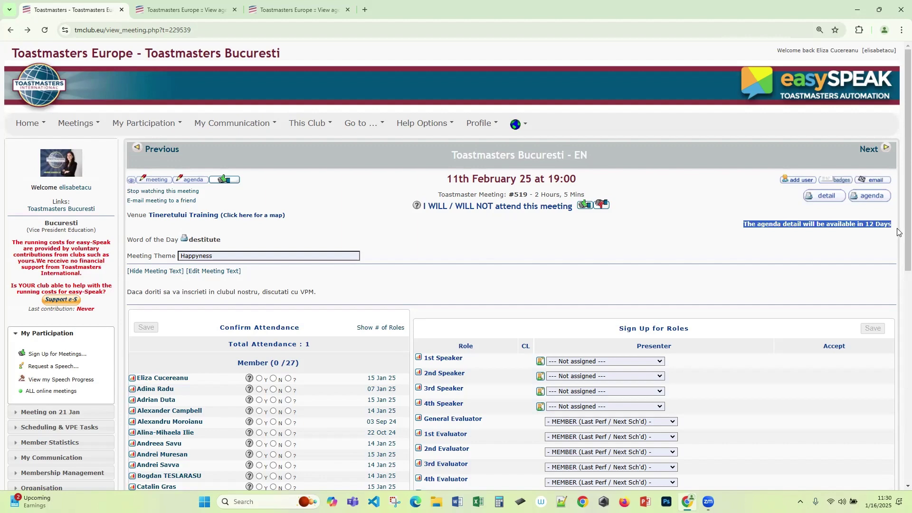
pyautogui.click(872, 223)
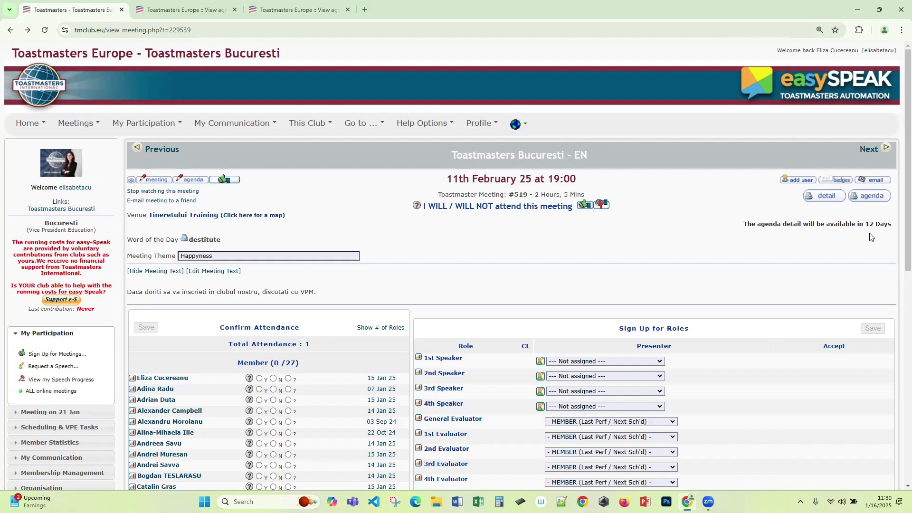
pyautogui.moveTo(893, 225); pyautogui.dragTo(744, 224)
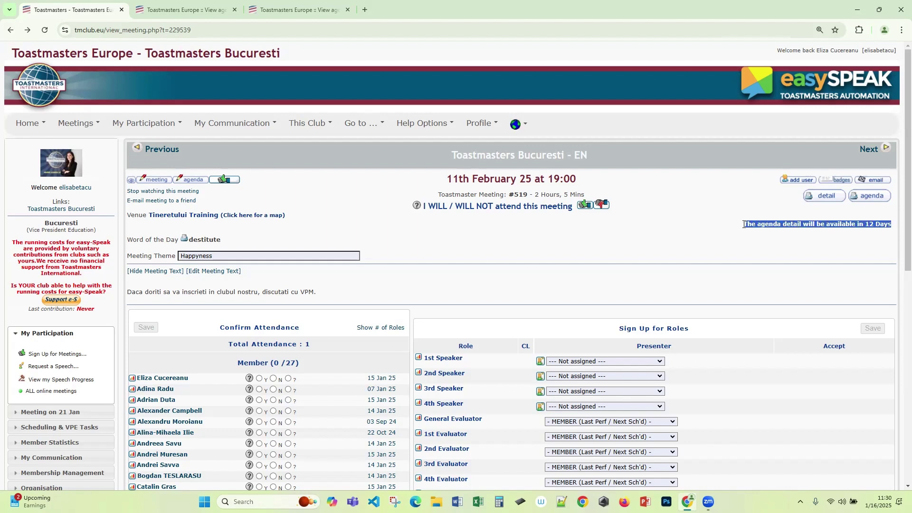
pyautogui.click(760, 225)
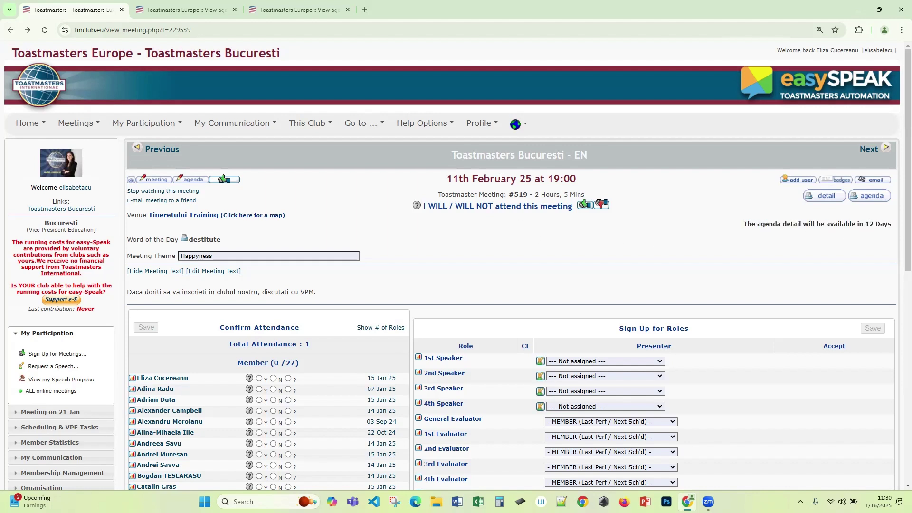
# Switch to the club member view and examine which roles of the 11 February meeting members can see
pyautogui.moveTo(481, 125)
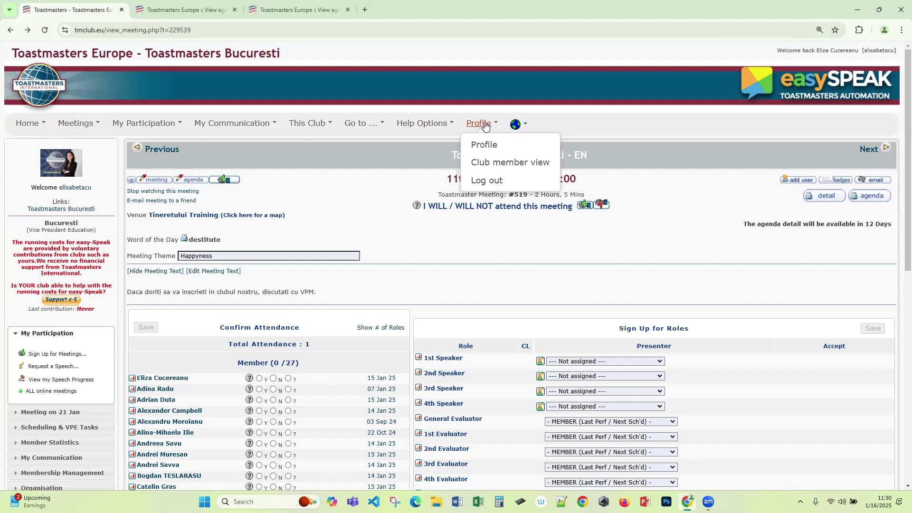
pyautogui.click(504, 163)
pyautogui.scroll(-1, 732, 259)
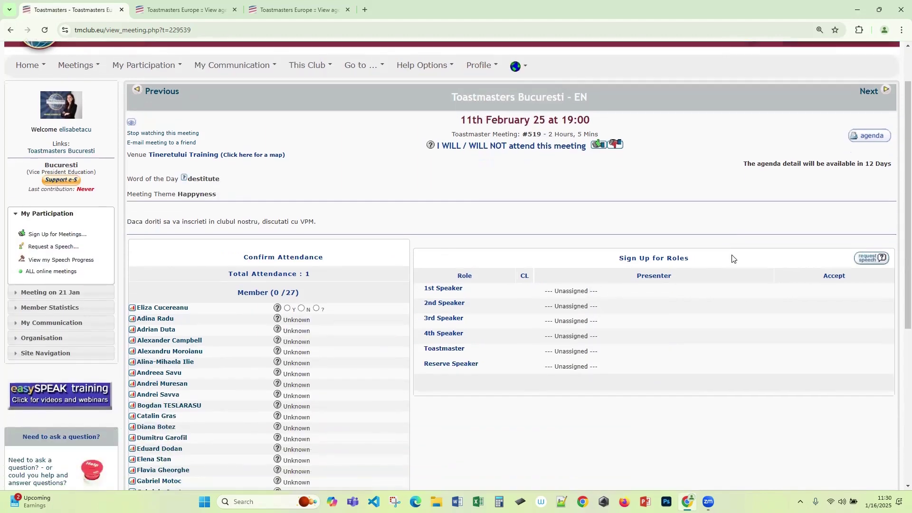
pyautogui.scroll(-1, 734, 259)
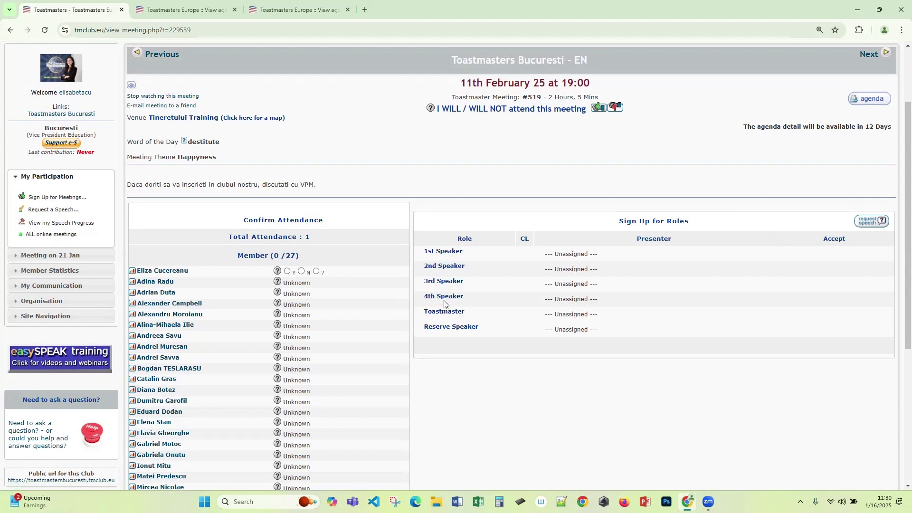
pyautogui.scroll(2, 800, 294)
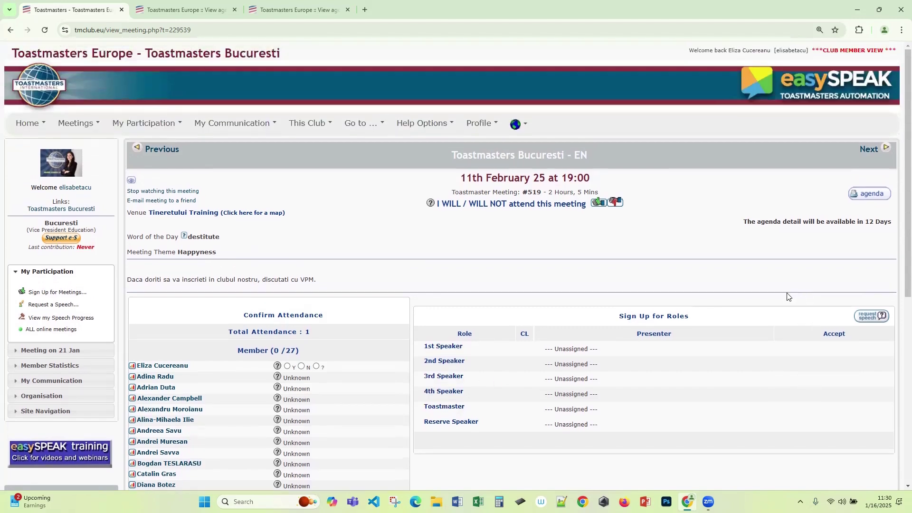
# Leave the club member view and check the full role list and agenda visibility control on the meeting page
pyautogui.click(481, 125)
pyautogui.click(500, 163)
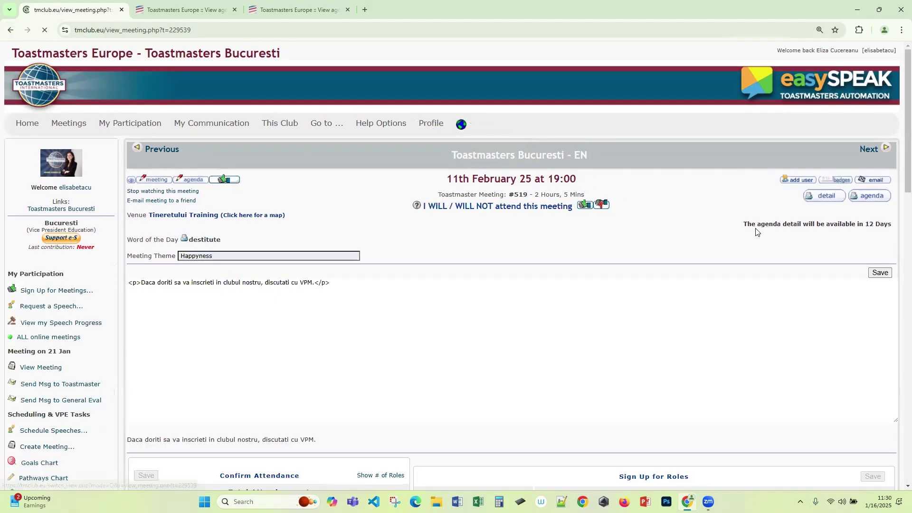
pyautogui.scroll(-3, 752, 222)
pyautogui.scroll(2, 534, 189)
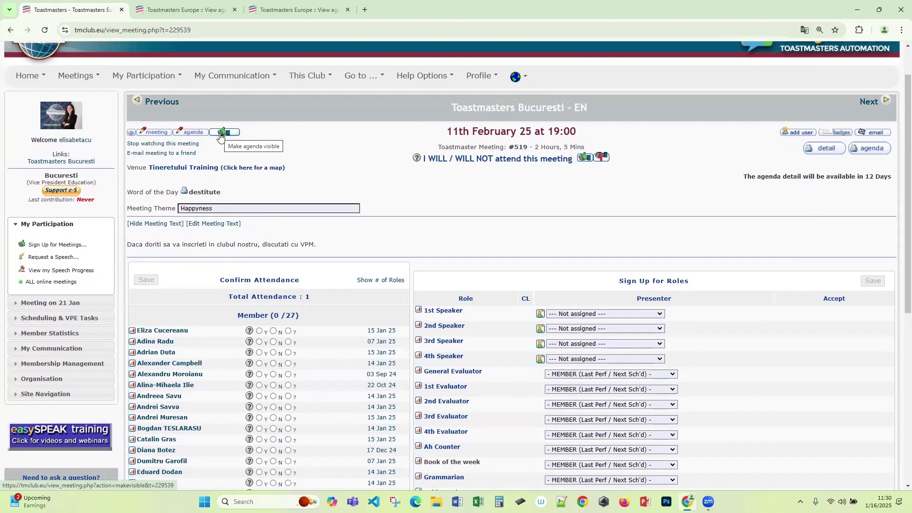
# Make the agenda of the 11 February meeting visible to members and check the updated meeting page
pyautogui.click(221, 136)
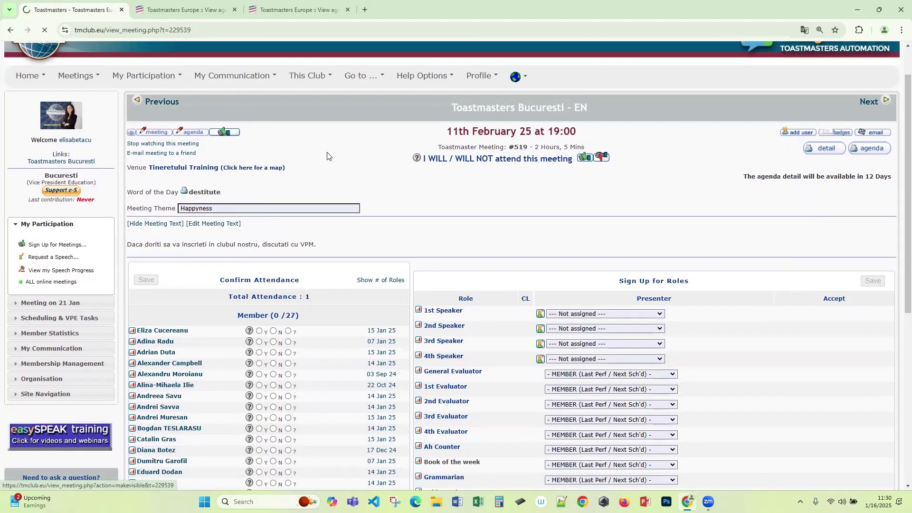
pyautogui.scroll(-2, 612, 259)
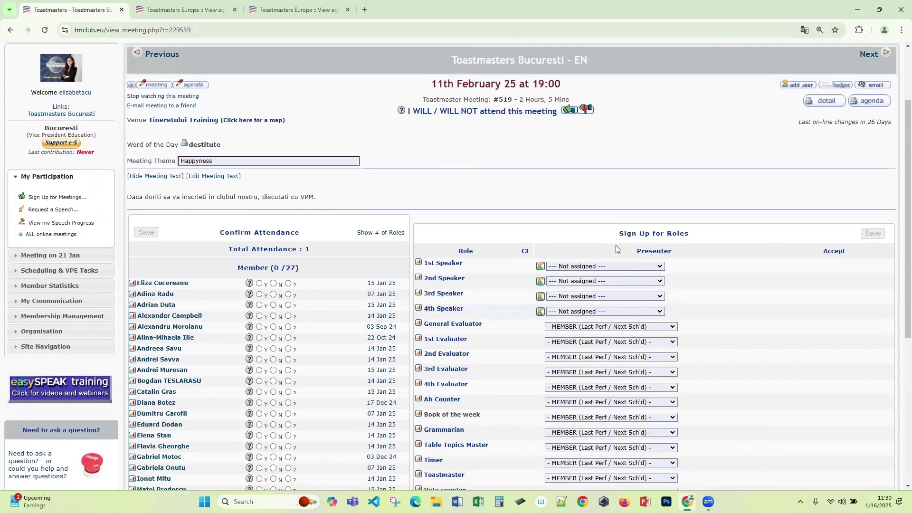
pyautogui.scroll(-2, 618, 250)
pyautogui.scroll(2, 630, 232)
pyautogui.scroll(2, 630, 233)
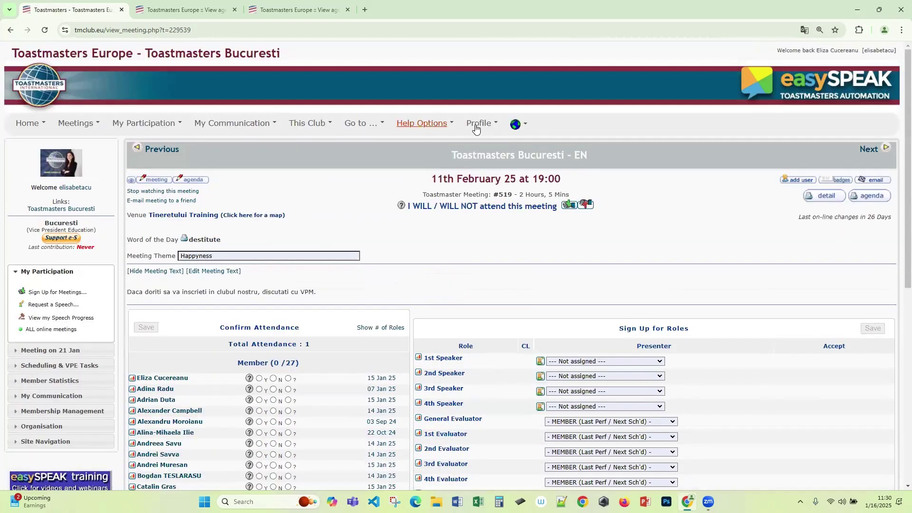
# Switch to the club member view and examine which roles of the 11 February meeting members can see with the agenda visible
pyautogui.click(478, 125)
pyautogui.click(498, 163)
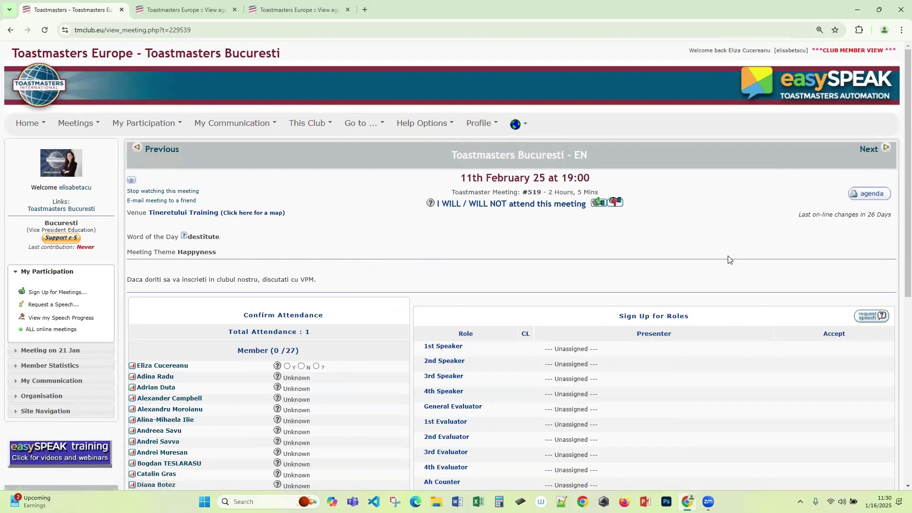
pyautogui.scroll(-3, 652, 267)
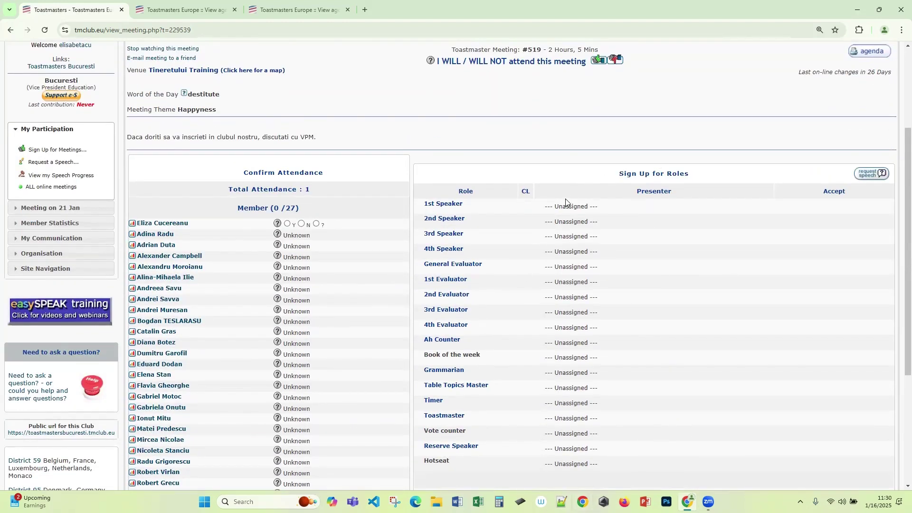
pyautogui.scroll(-1, 570, 203)
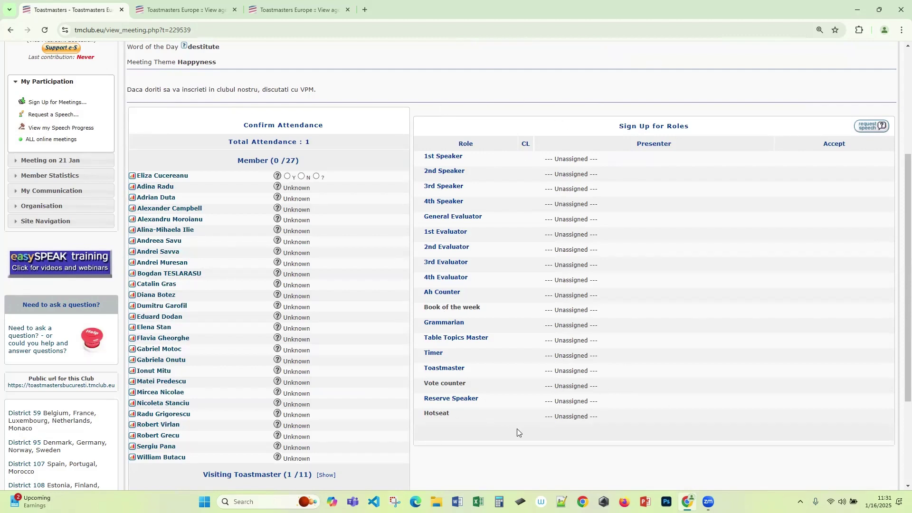
pyautogui.scroll(1, 628, 414)
pyautogui.scroll(4, 628, 414)
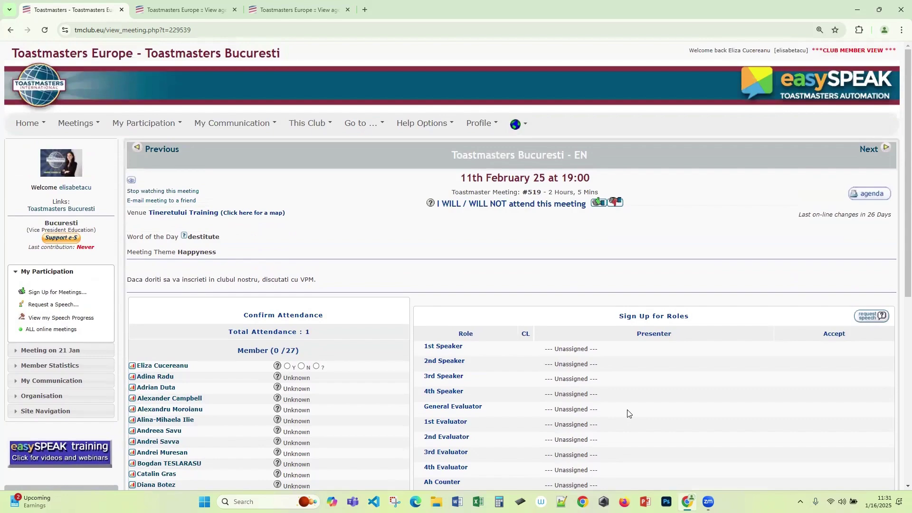
pyautogui.scroll(-4, 628, 414)
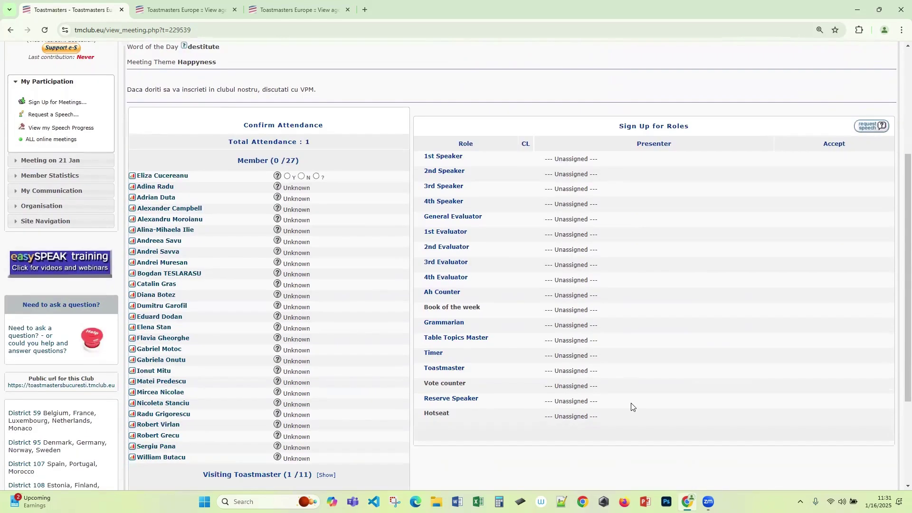
pyautogui.scroll(4, 631, 408)
# Return to the officer view and highlight the notice about the last on-line changes to the meeting
pyautogui.click(480, 123)
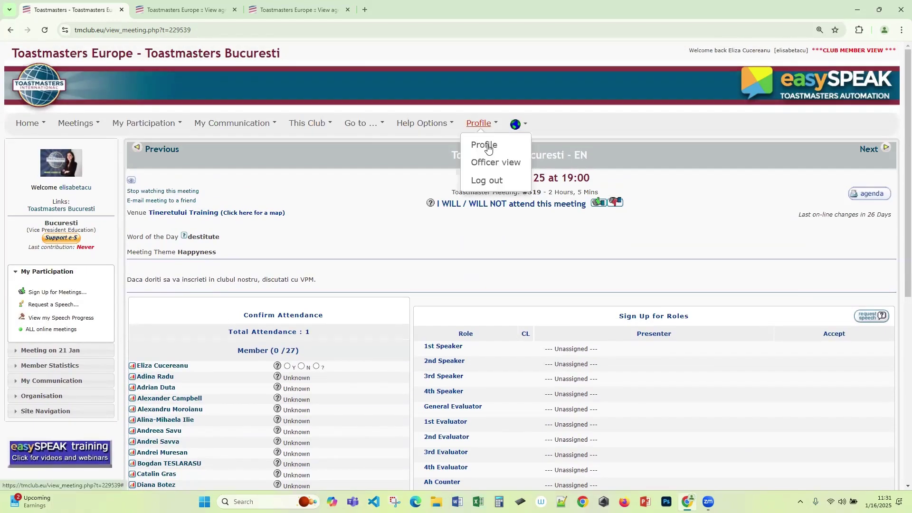
pyautogui.click(497, 164)
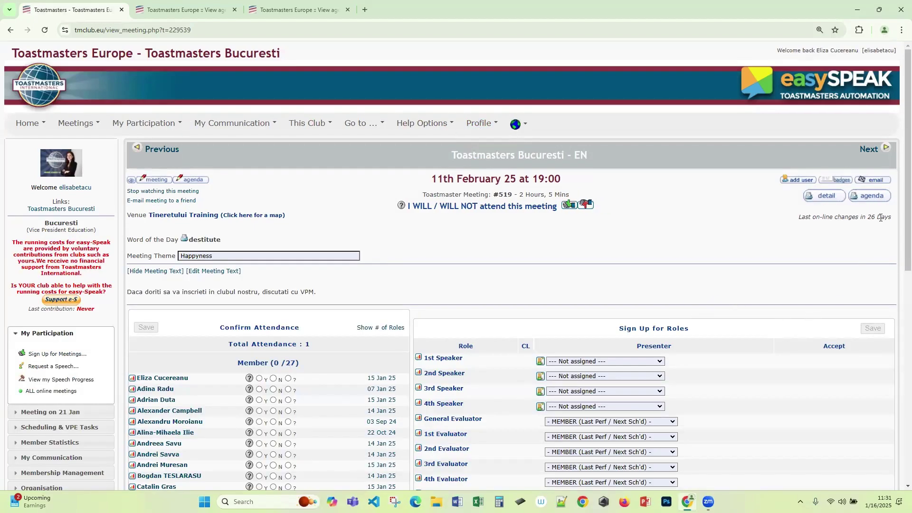
pyautogui.moveTo(800, 219); pyautogui.dragTo(898, 218)
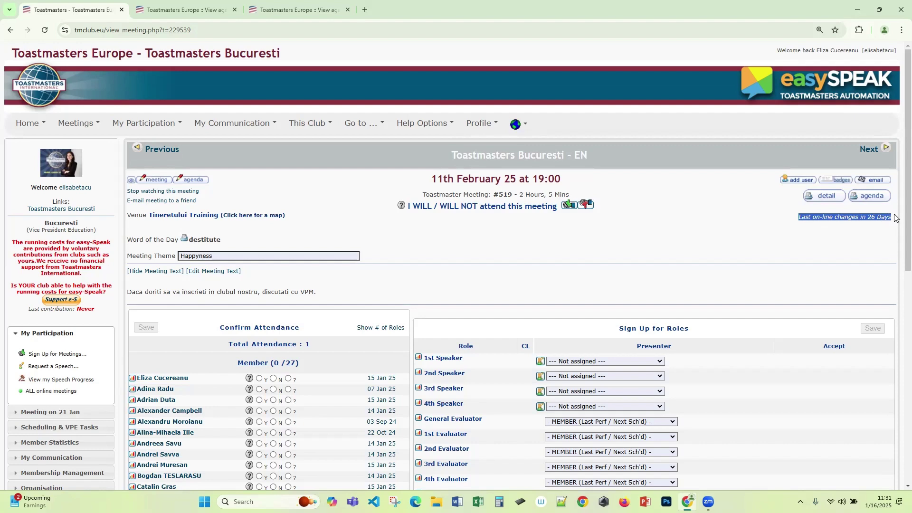
pyautogui.click(807, 232)
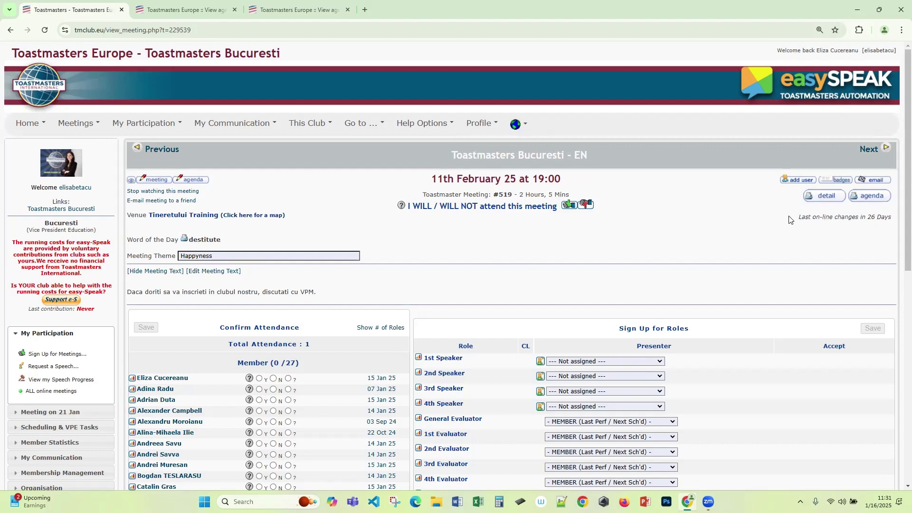
pyautogui.moveTo(791, 219); pyautogui.dragTo(898, 221)
pyautogui.click(874, 220)
pyautogui.moveTo(889, 217); pyautogui.dragTo(801, 217)
pyautogui.click(805, 220)
# Review when members last performed as Toastmaster, assign the logged-in member to the Toastmaster role, and save the role sign-ups
pyautogui.scroll(-4, 691, 234)
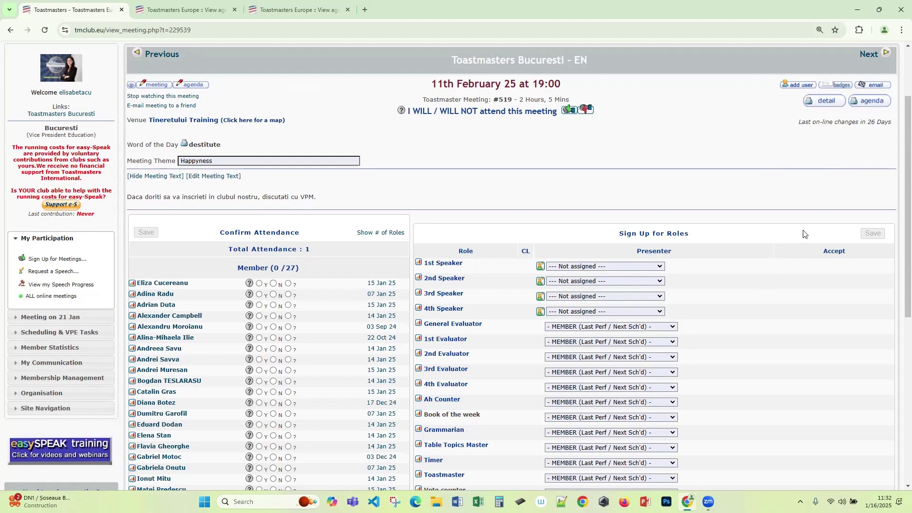
pyautogui.scroll(-4, 791, 274)
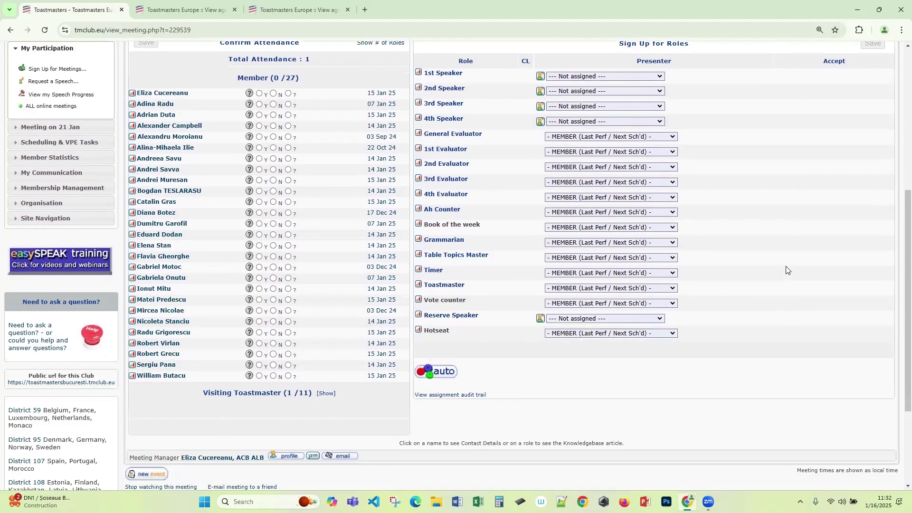
pyautogui.scroll(2, 789, 272)
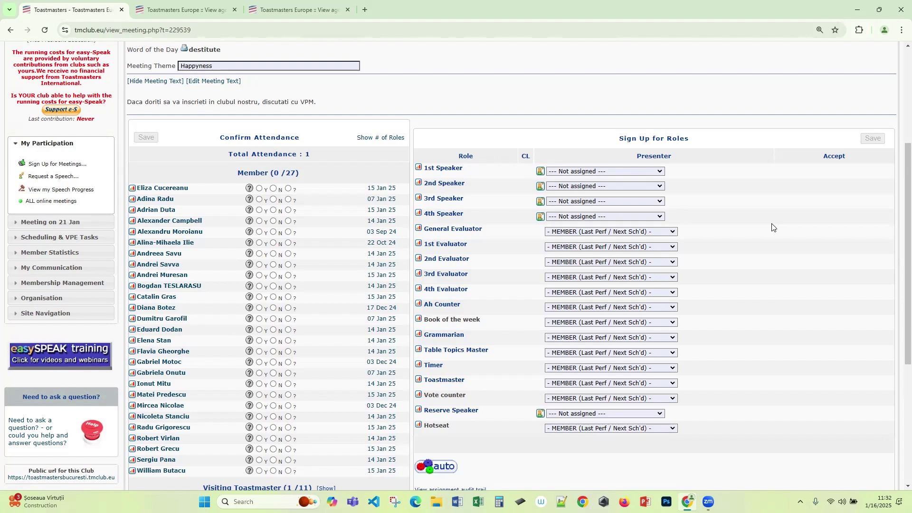
pyautogui.click(587, 384)
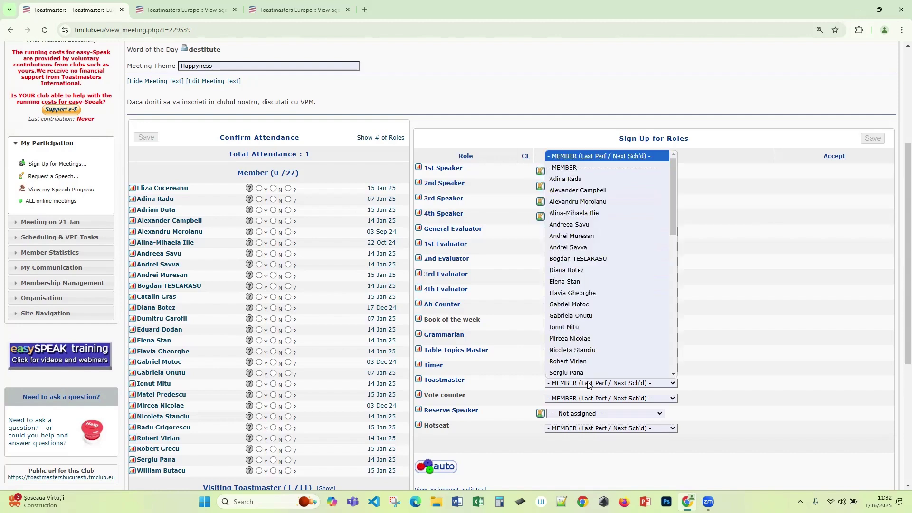
pyautogui.write('ed')
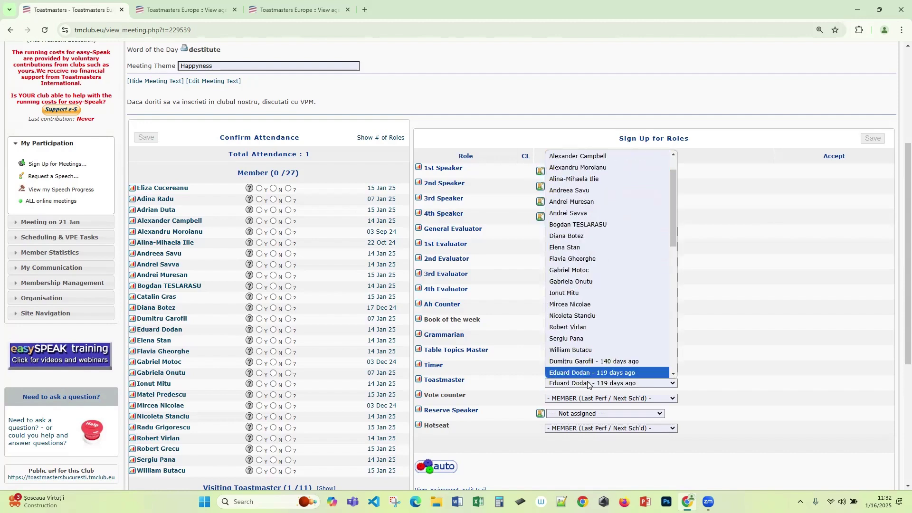
pyautogui.scroll(1, 627, 252)
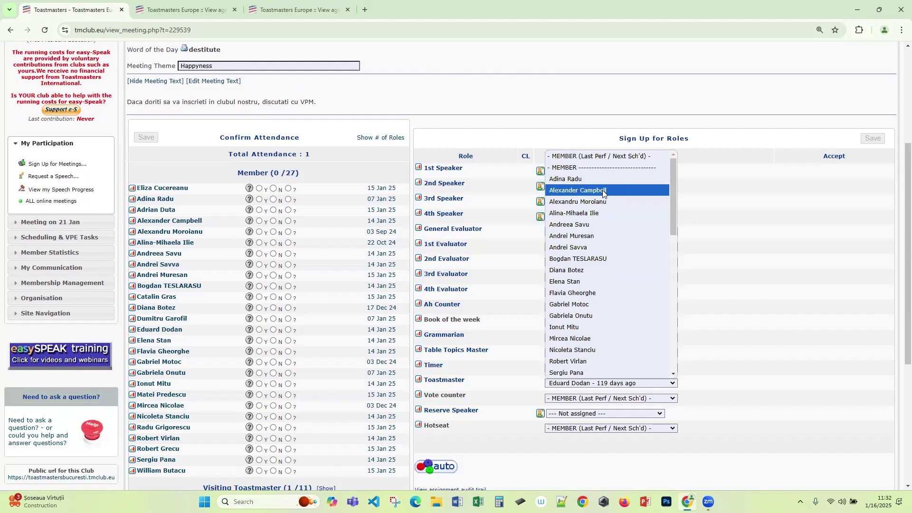
pyautogui.scroll(-4, 626, 321)
pyautogui.scroll(5, 648, 271)
pyautogui.scroll(-10, 618, 171)
pyautogui.scroll(10, 638, 281)
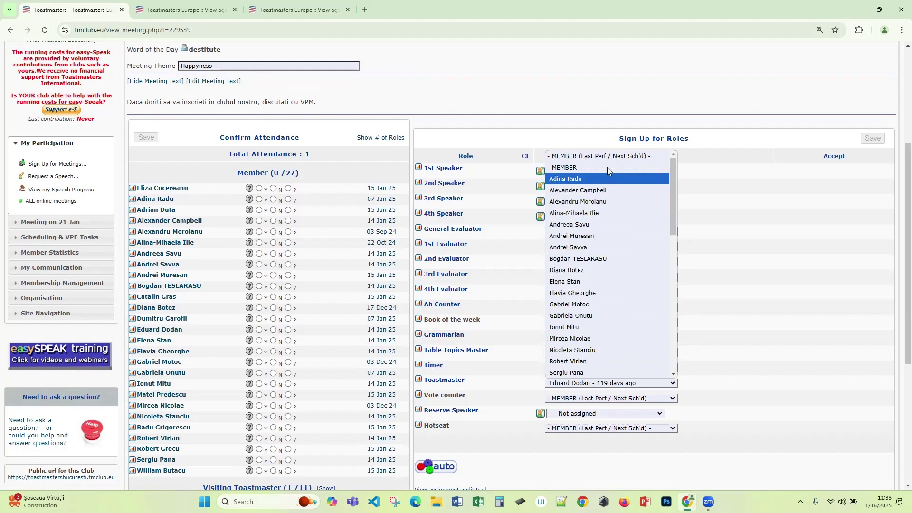
pyautogui.scroll(-5, 619, 250)
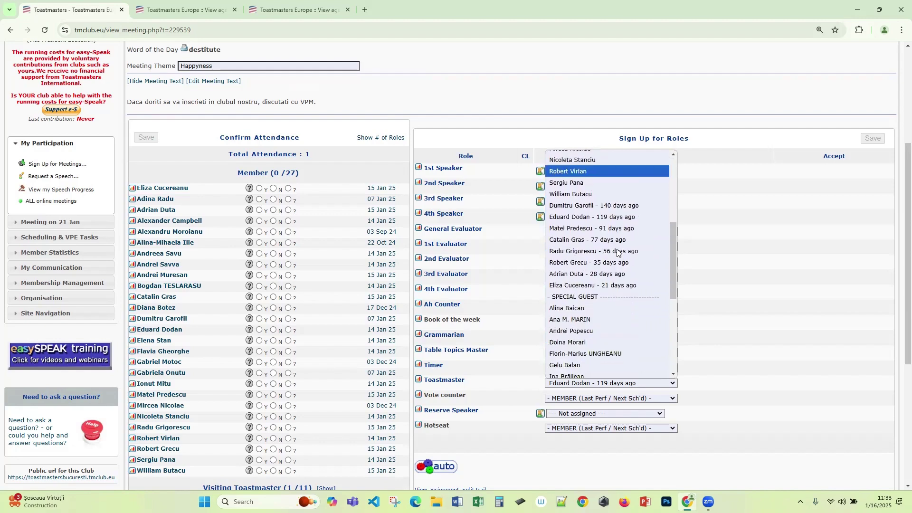
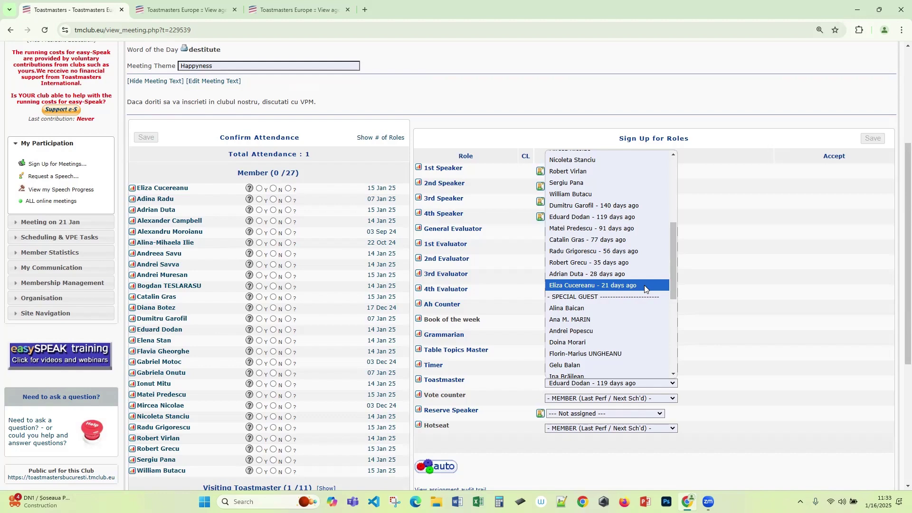
pyautogui.click(645, 285)
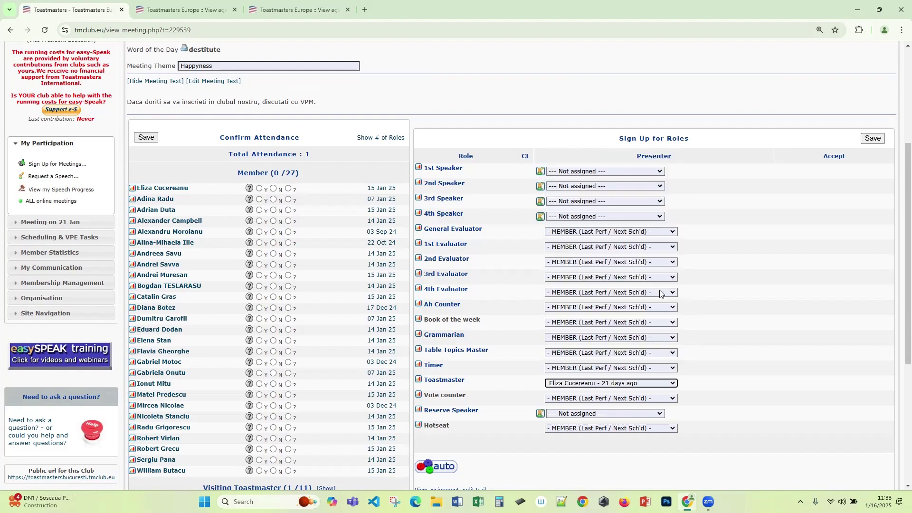
pyautogui.click(879, 138)
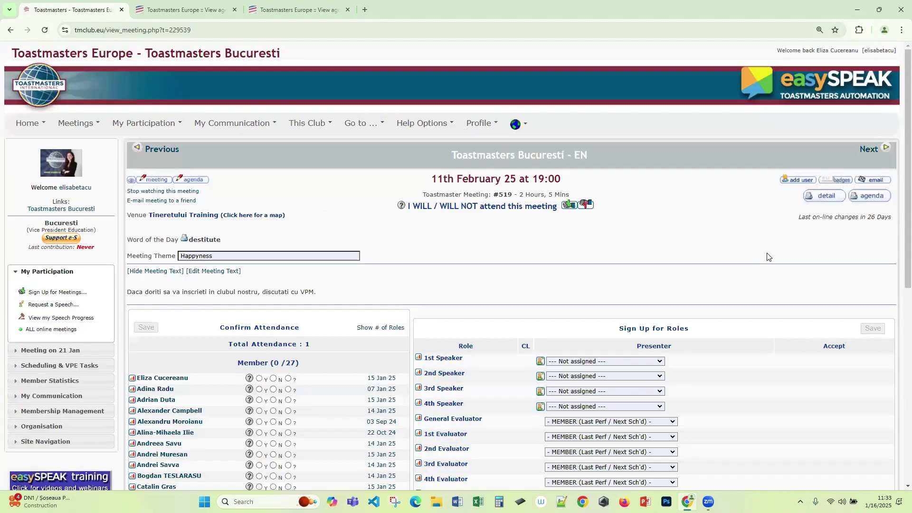
# Check the saved Toastmaster assignment and fill the 1st Speaker slot with the third pending speech request
pyautogui.scroll(-3, 773, 248)
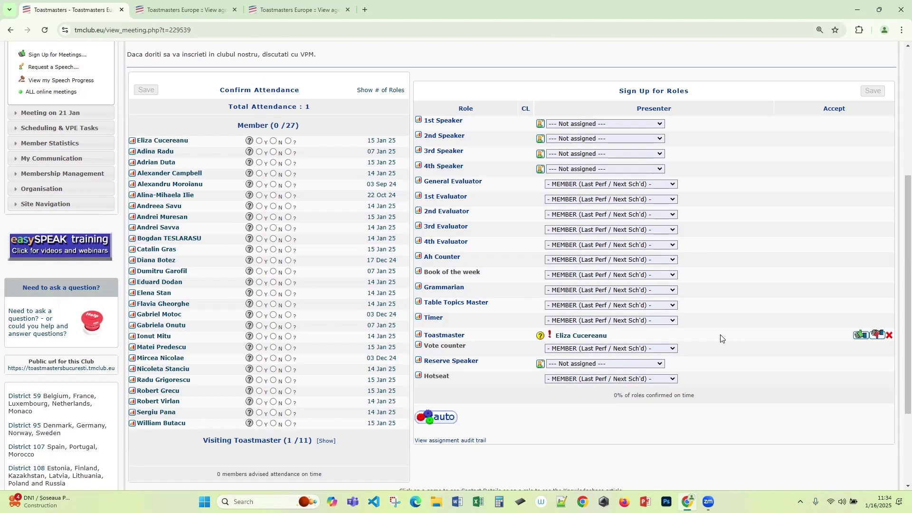
pyautogui.scroll(5, 725, 372)
pyautogui.scroll(-4, 668, 170)
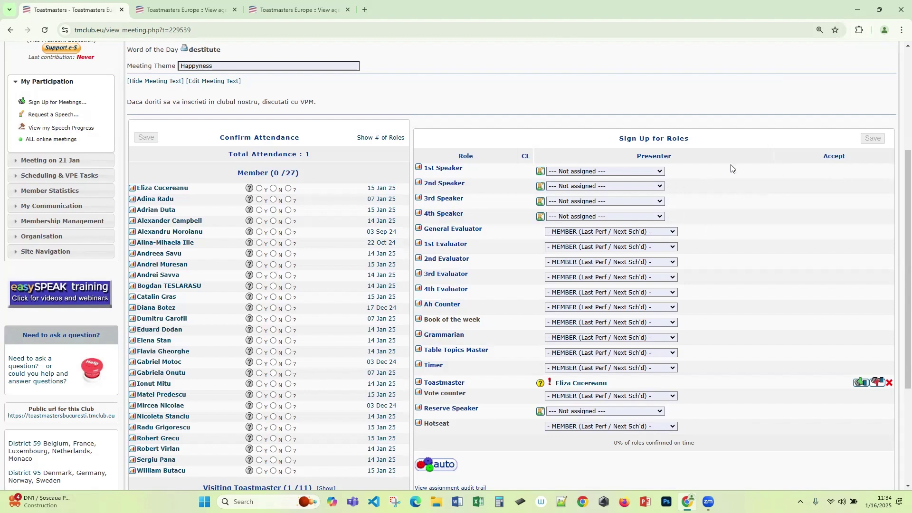
pyautogui.click(660, 173)
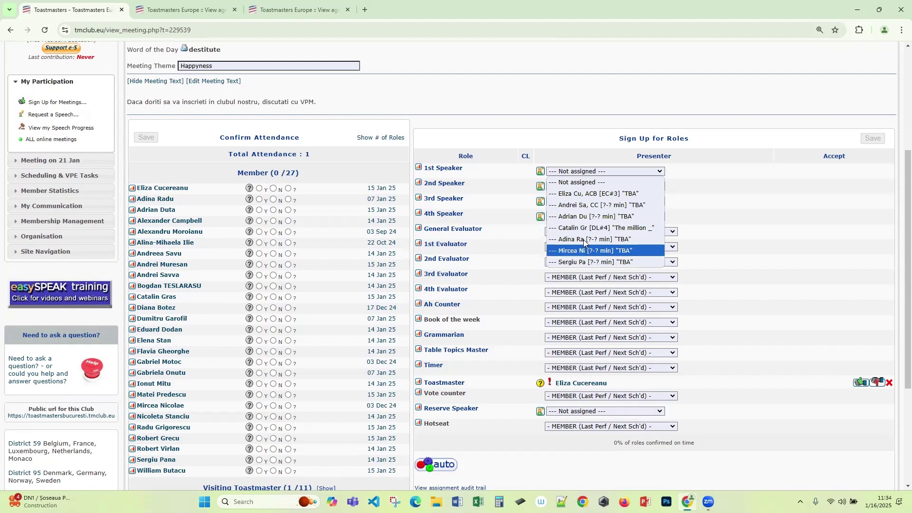
pyautogui.click(625, 218)
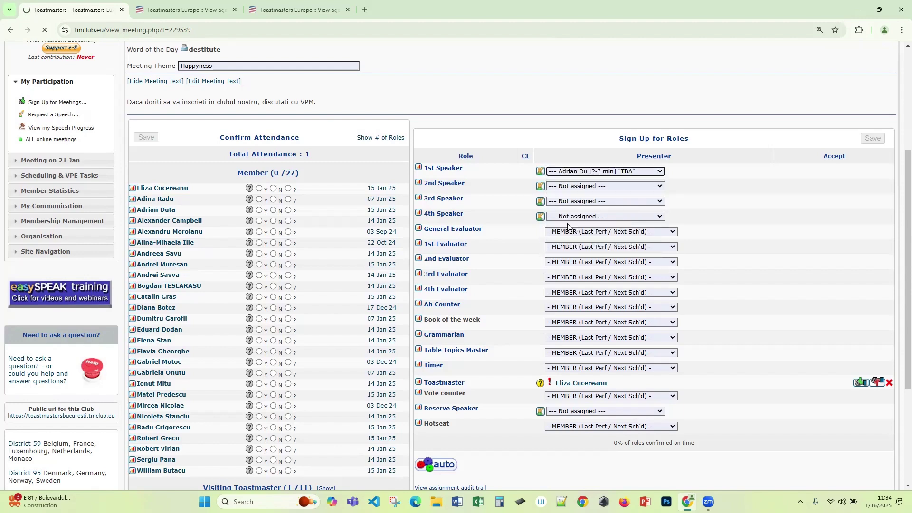
# Fill the 2nd Speaker slot with the logged-in member's EC#3 "TBA" speech request
pyautogui.scroll(-3, 704, 195)
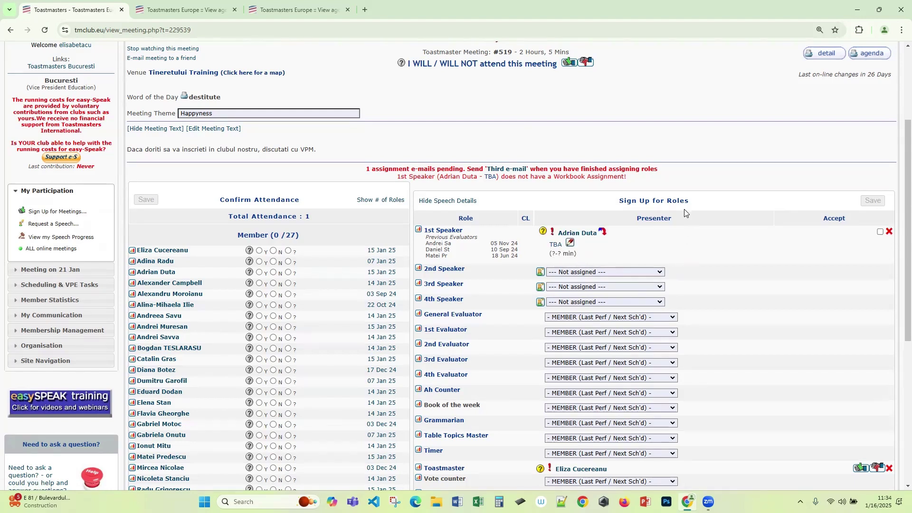
pyautogui.click(662, 273)
pyautogui.click(632, 298)
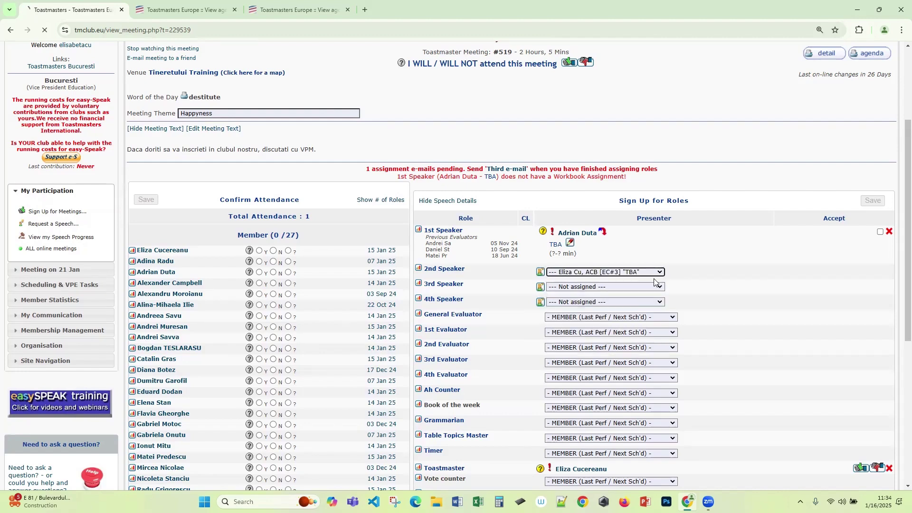
# Review the pending speech requests available for the 3rd Speaker slot
pyautogui.scroll(-3, 698, 224)
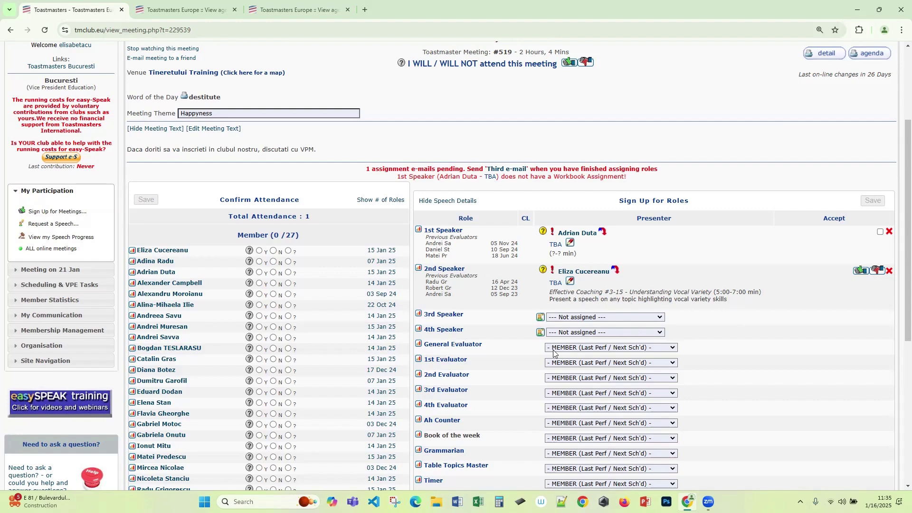
pyautogui.scroll(-1, 666, 273)
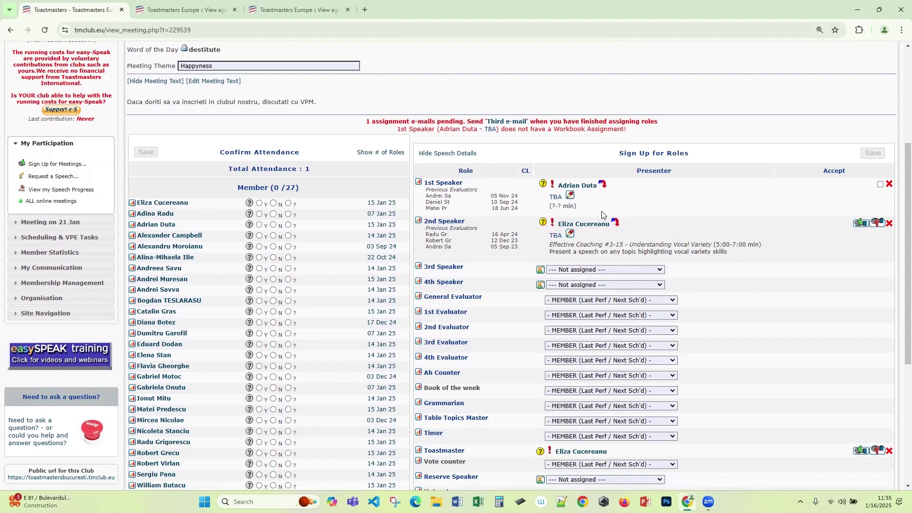
pyautogui.click(660, 270)
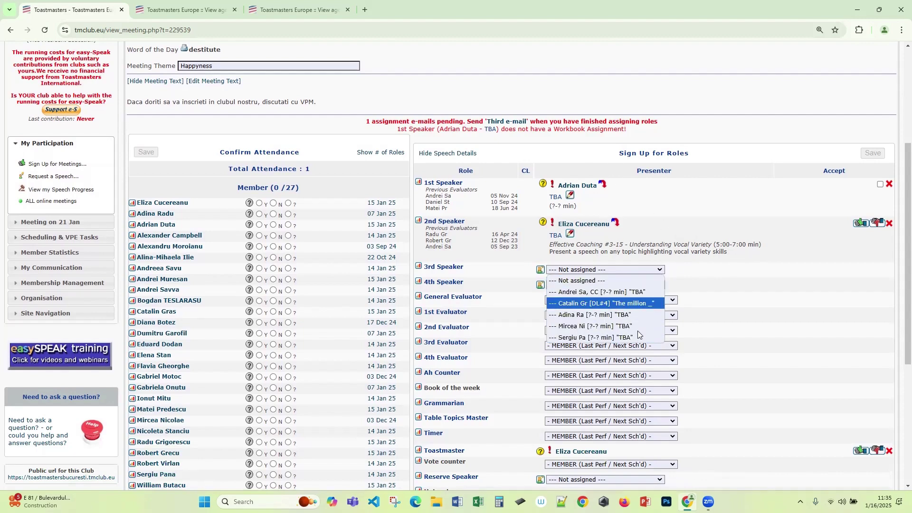
pyautogui.click(662, 270)
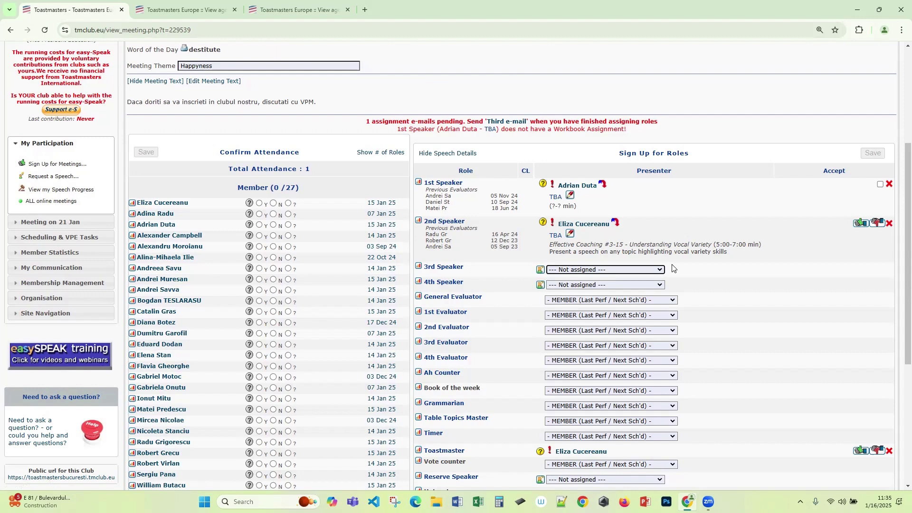
pyautogui.click(540, 272)
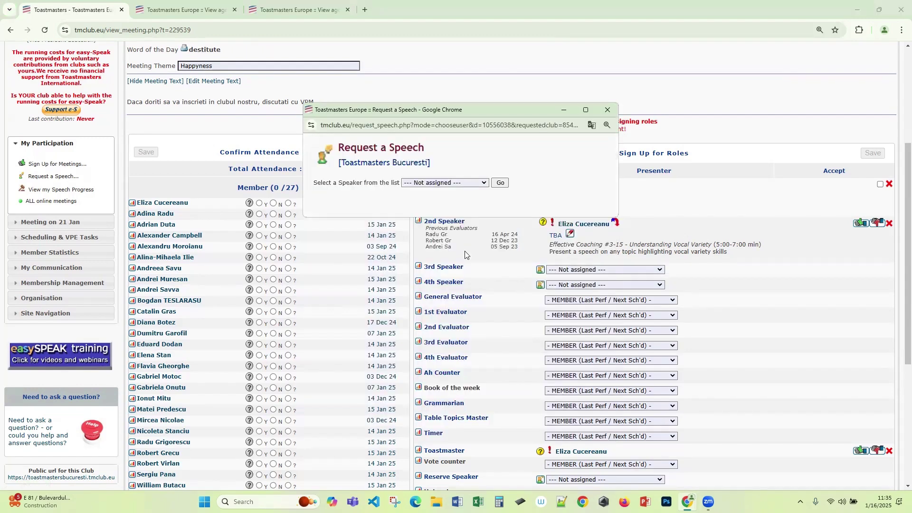
pyautogui.click(482, 183)
pyautogui.scroll(-8, 454, 266)
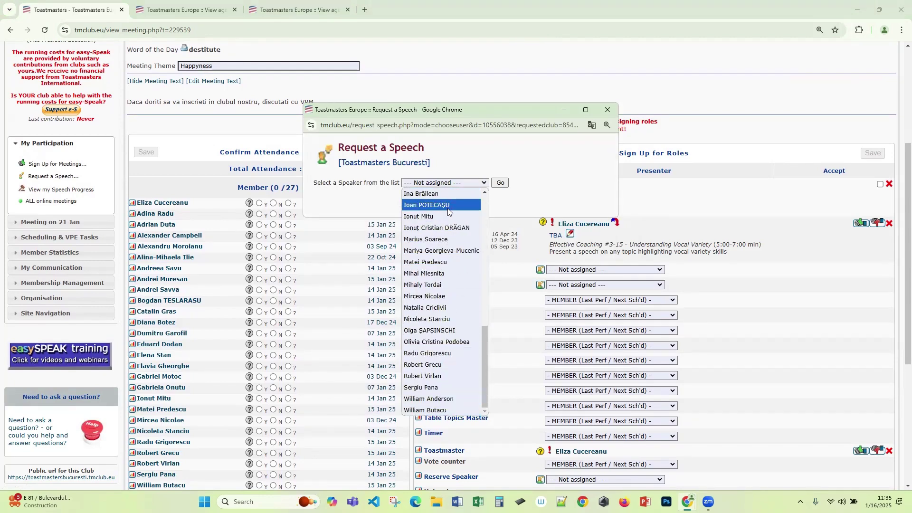
pyautogui.scroll(3, 454, 333)
pyautogui.scroll(5, 454, 332)
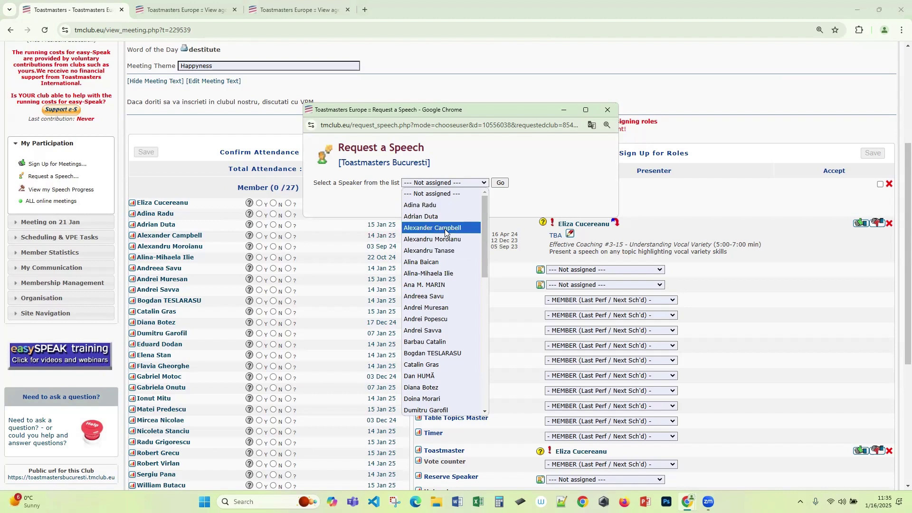
pyautogui.scroll(-6, 446, 255)
pyautogui.scroll(-2, 449, 266)
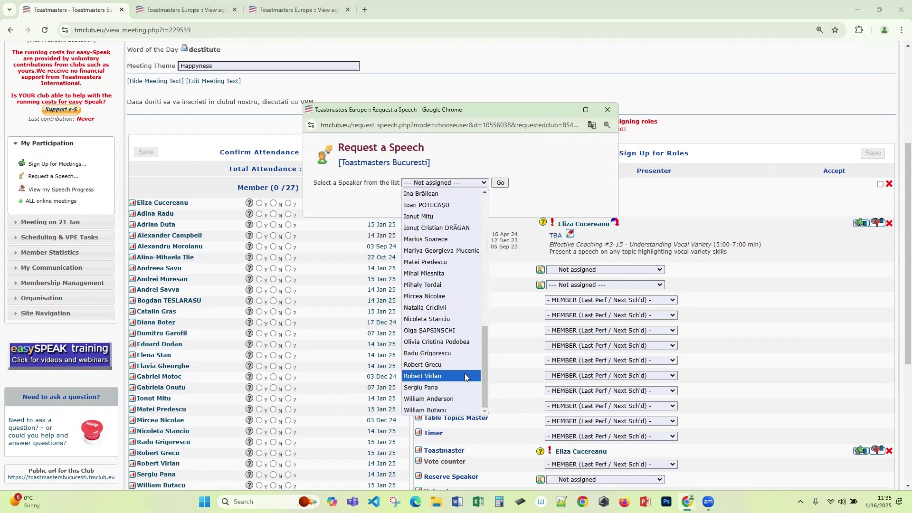
pyautogui.click(457, 335)
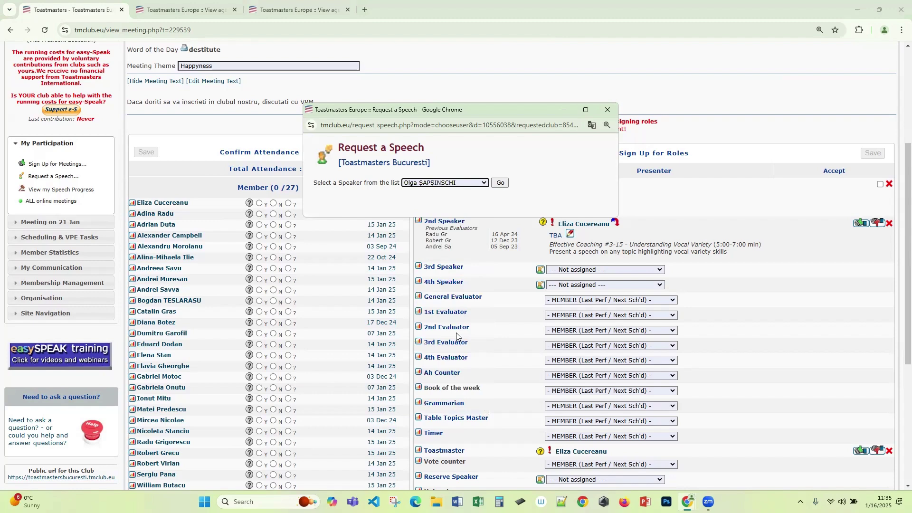
pyautogui.click(500, 183)
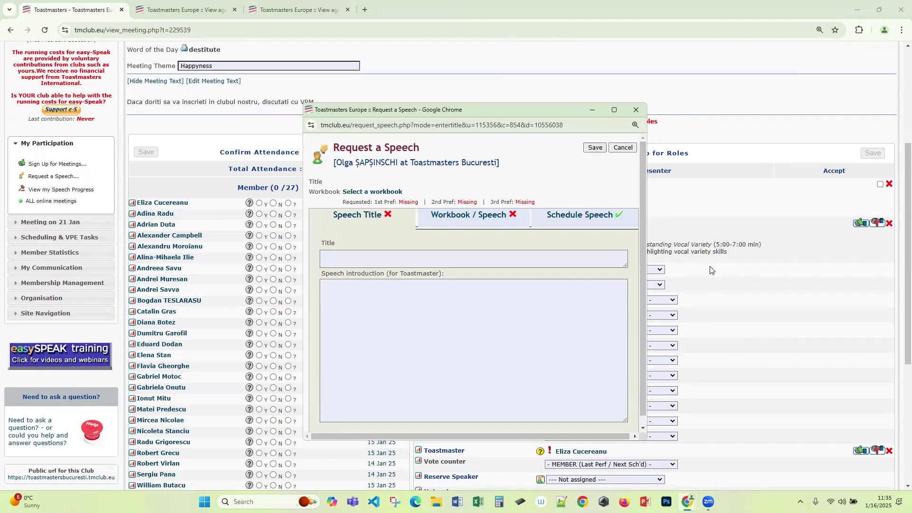
pyautogui.click(623, 148)
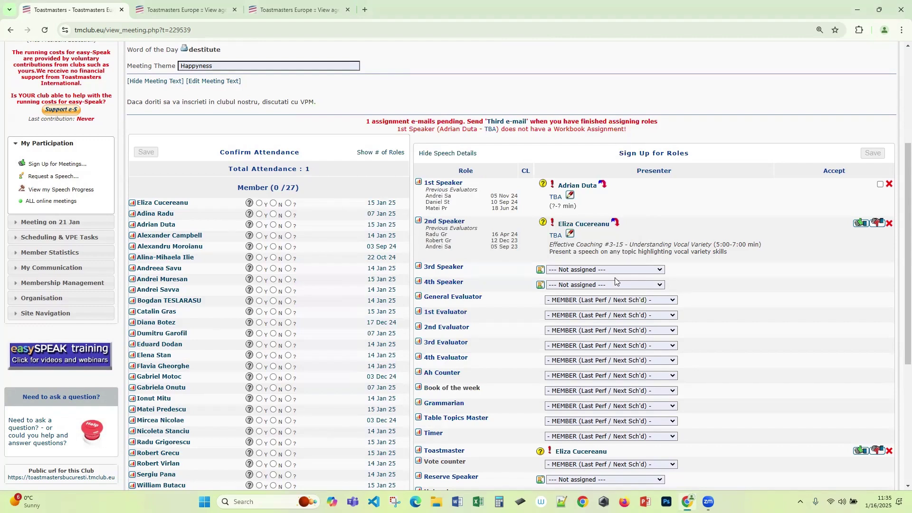
# Create and save a speech request for the third member in the speaker list to fill the 3rd Speaker slot
pyautogui.click(540, 271)
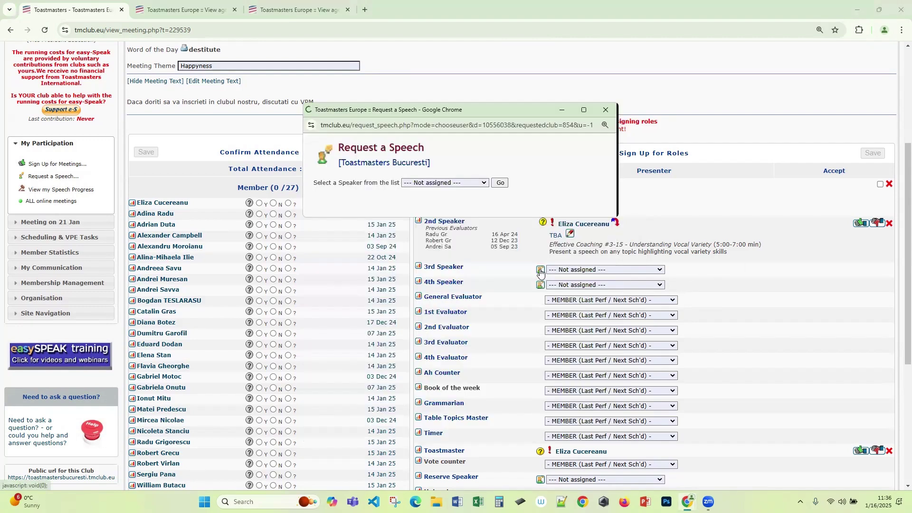
pyautogui.click(470, 183)
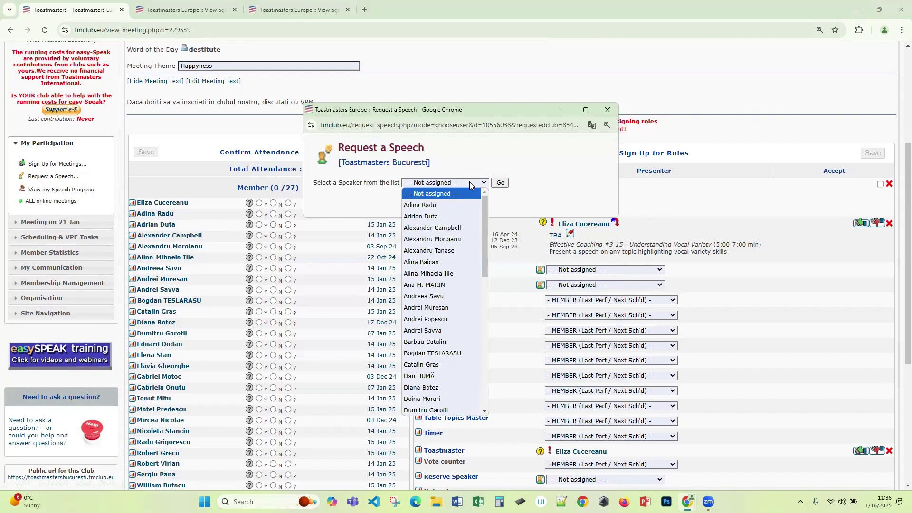
pyautogui.click(464, 228)
pyautogui.click(502, 184)
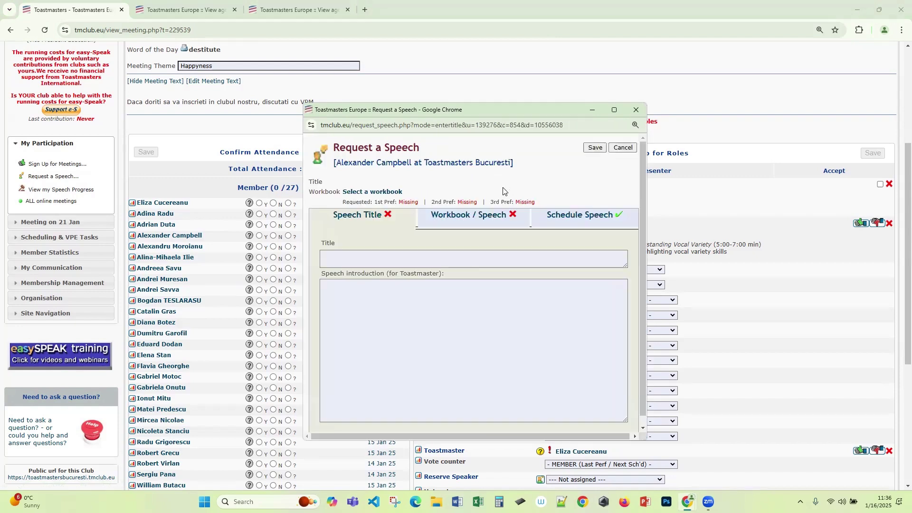
pyautogui.click(597, 149)
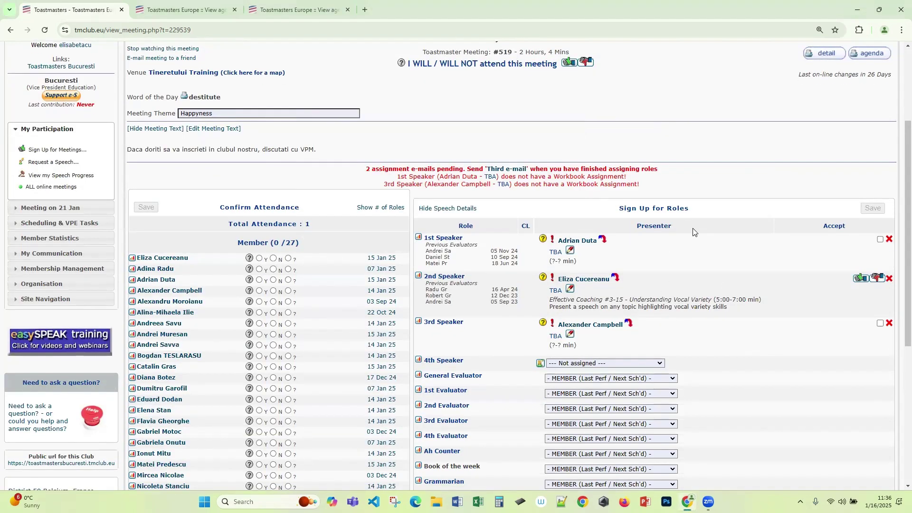
# Review the speaker slots, the roles without a presenter and the attendance list of the 11 February meeting
pyautogui.scroll(-2, 695, 242)
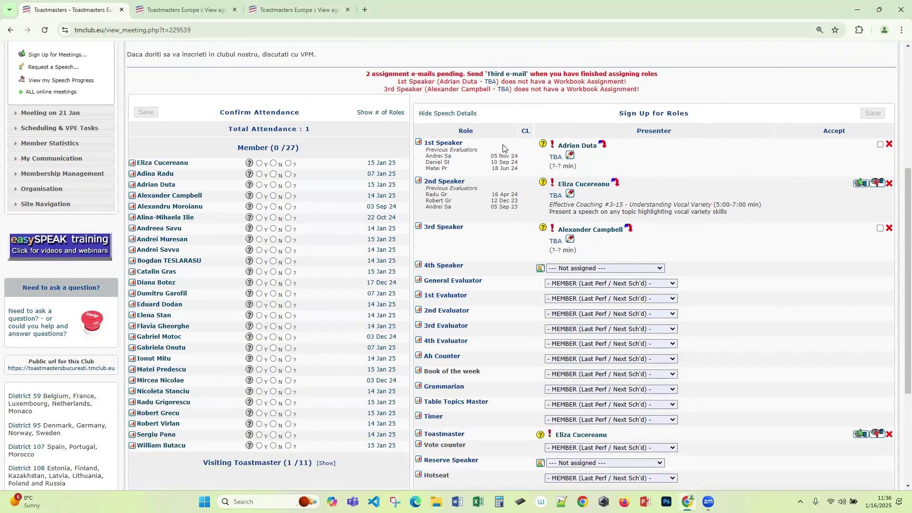
pyautogui.scroll(-1, 834, 235)
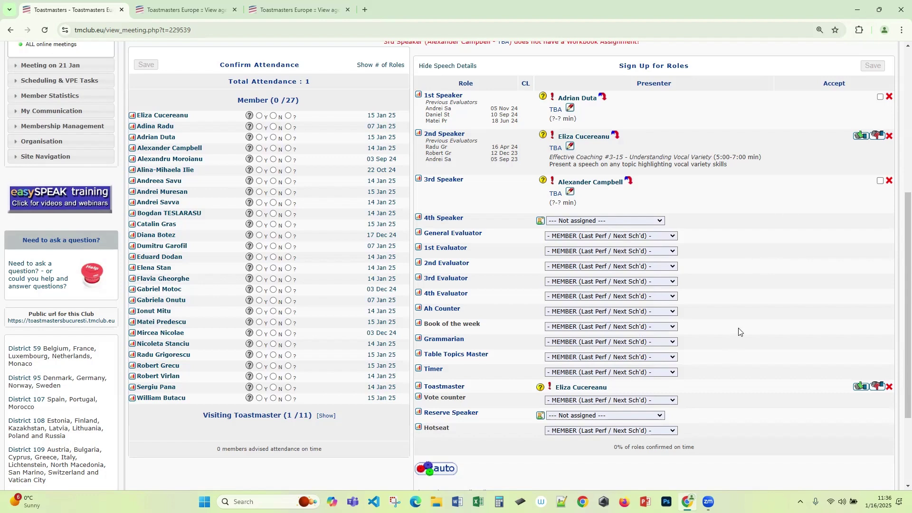
pyautogui.scroll(-3, 735, 344)
pyautogui.scroll(5, 741, 340)
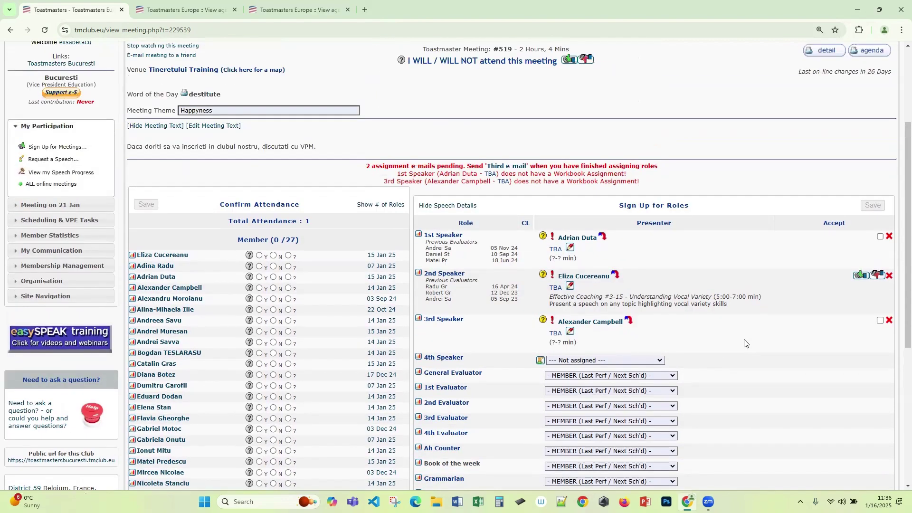
pyautogui.scroll(-5, 746, 343)
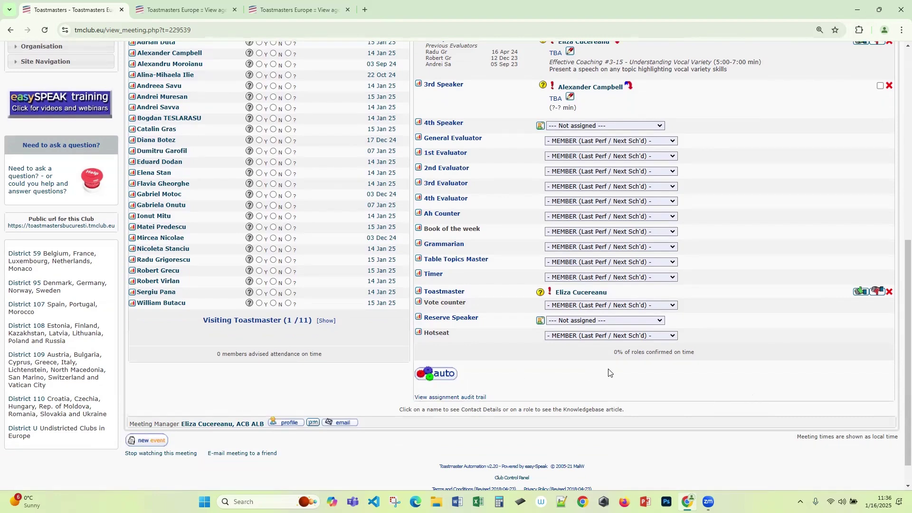
pyautogui.scroll(2, 757, 390)
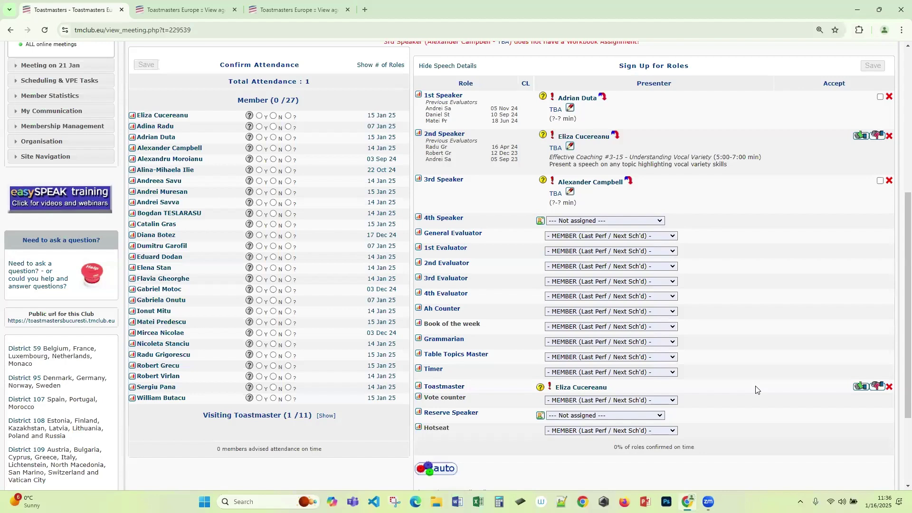
pyautogui.scroll(1, 757, 390)
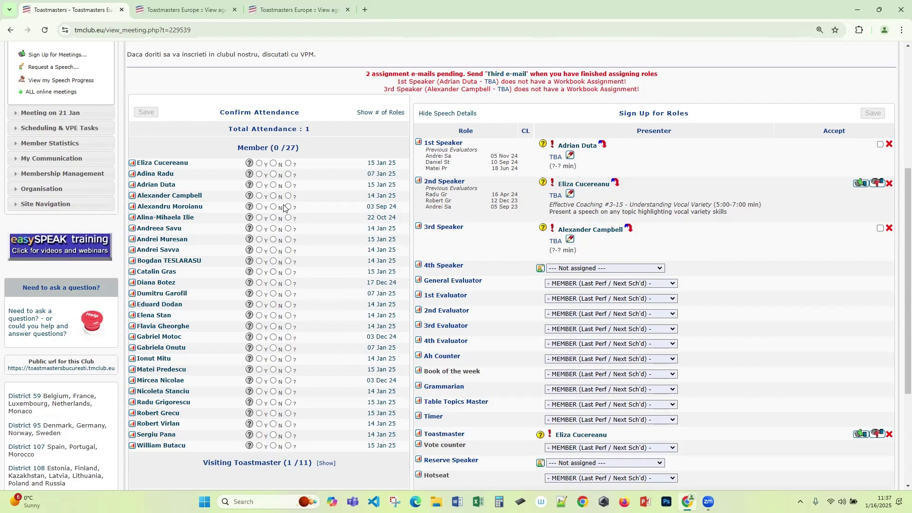
# Mark the four members dated 22 Oct 24, 03 Dec 24 and 17 Dec 24 in the attendance list as attending
pyautogui.click(259, 218)
pyautogui.click(259, 338)
pyautogui.click(259, 381)
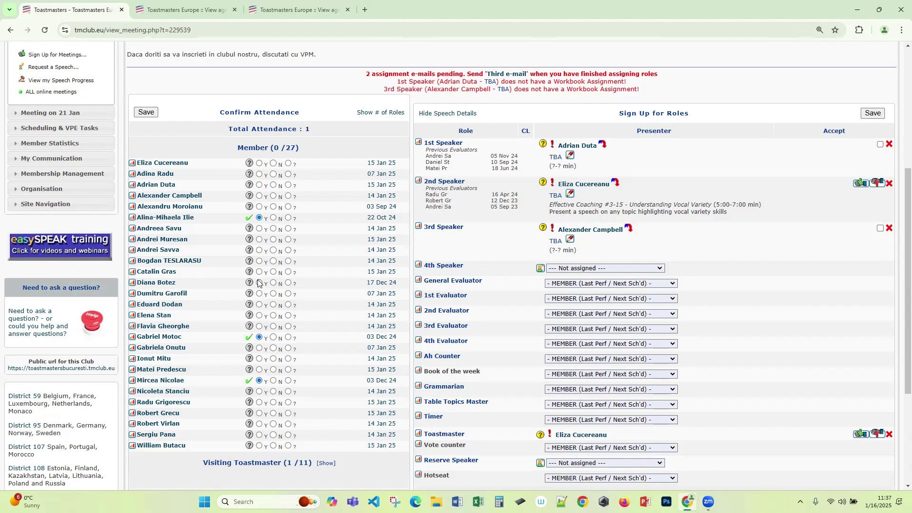
pyautogui.click(259, 282)
# Mark five members, including the 1st Speaker, as not attending the meeting
pyautogui.click(273, 304)
pyautogui.click(273, 316)
pyautogui.click(274, 251)
pyautogui.click(273, 261)
pyautogui.click(274, 186)
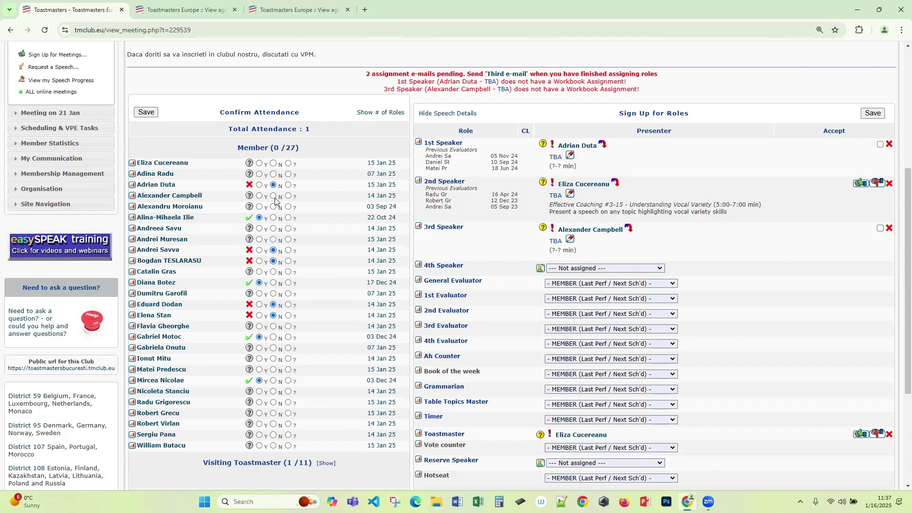
# Mark two members, including the one dated 03 Sep 24, as unsure about attending and save the attendance
pyautogui.click(289, 207)
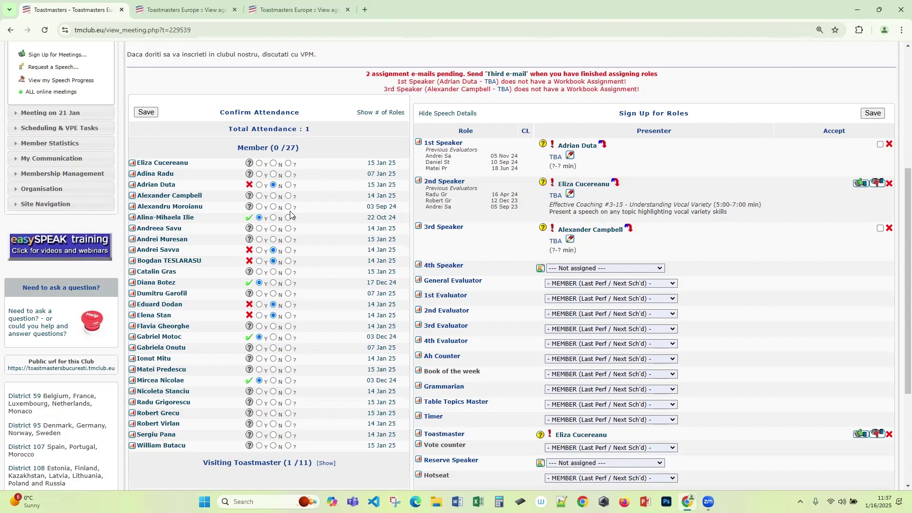
pyautogui.click(287, 338)
pyautogui.click(259, 338)
pyautogui.click(288, 370)
pyautogui.click(144, 113)
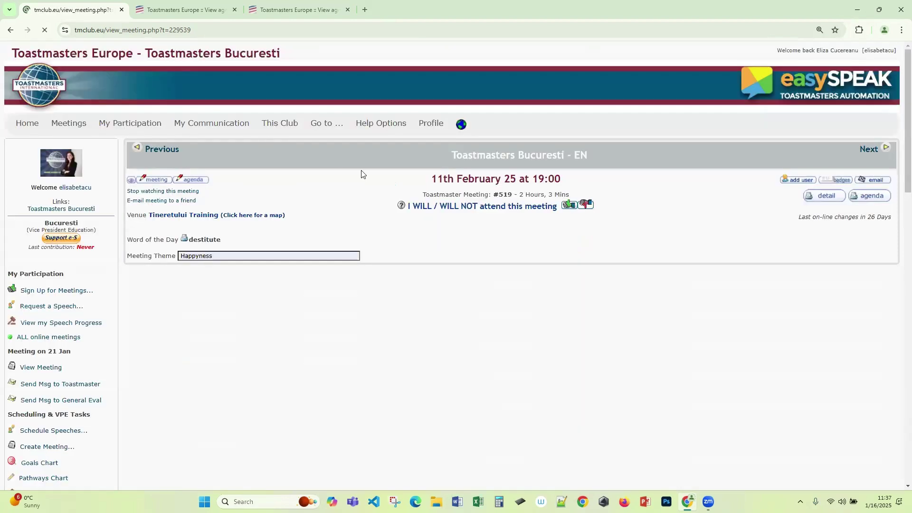
# Check the updated sign-ups and the pending speech requests offered for the 1st Speaker slot
pyautogui.scroll(-5, 421, 255)
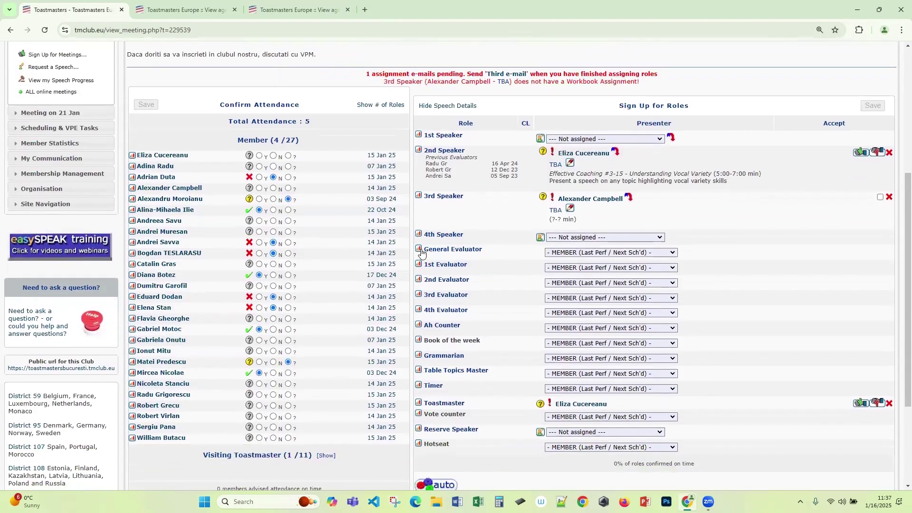
pyautogui.click(660, 140)
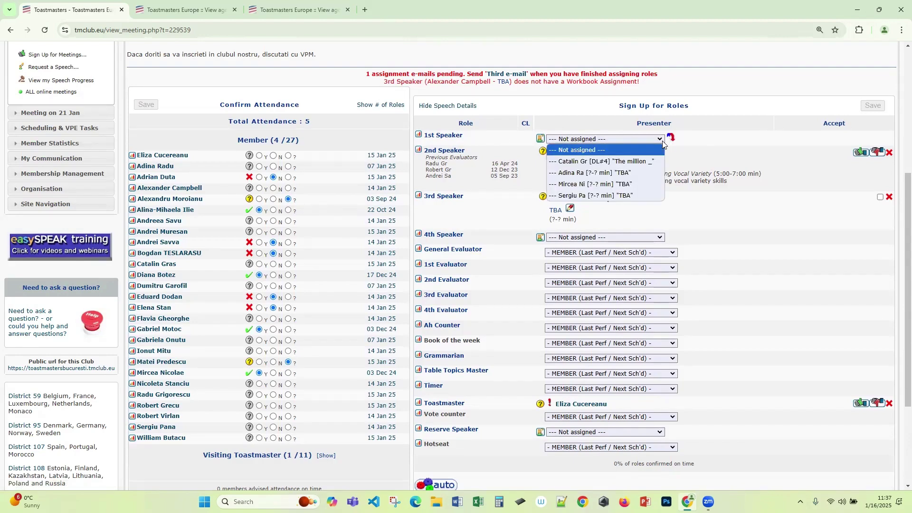
pyautogui.click(663, 142)
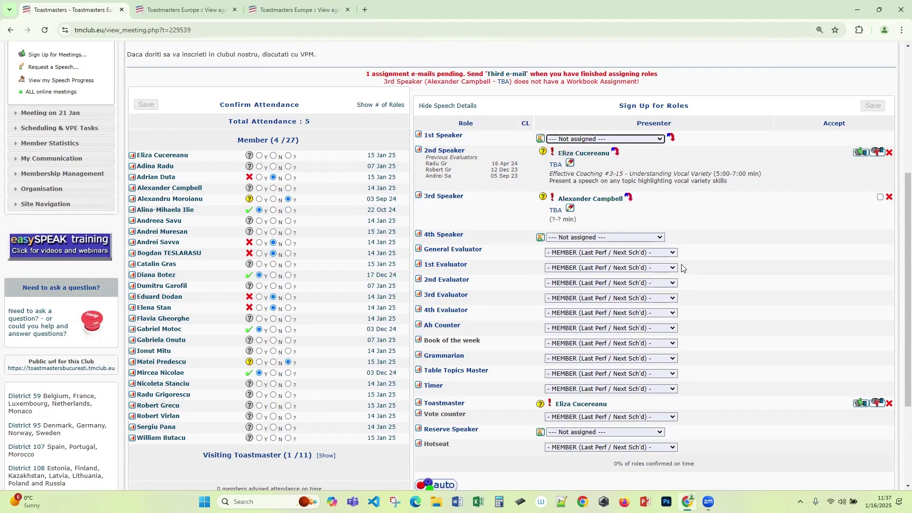
# Auto-assign members to the open meeting roles and review the resulting presenters
pyautogui.scroll(-2, 687, 260)
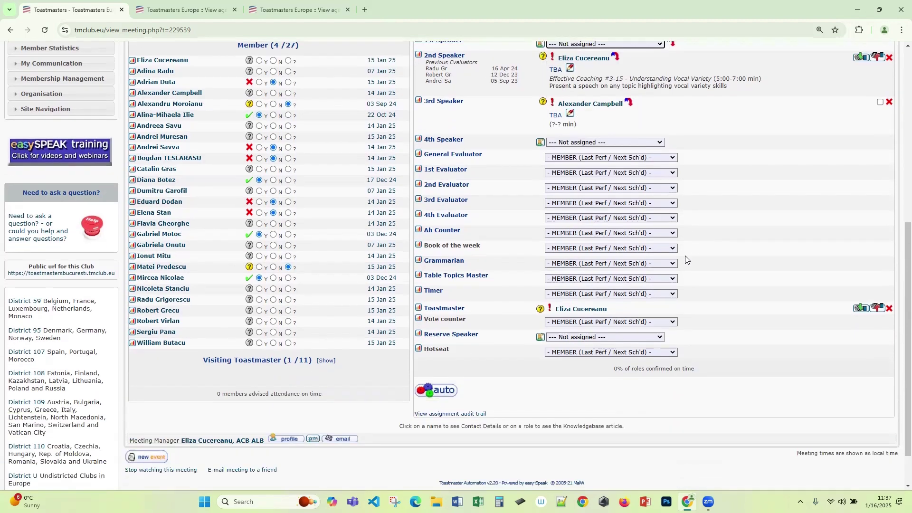
pyautogui.click(443, 393)
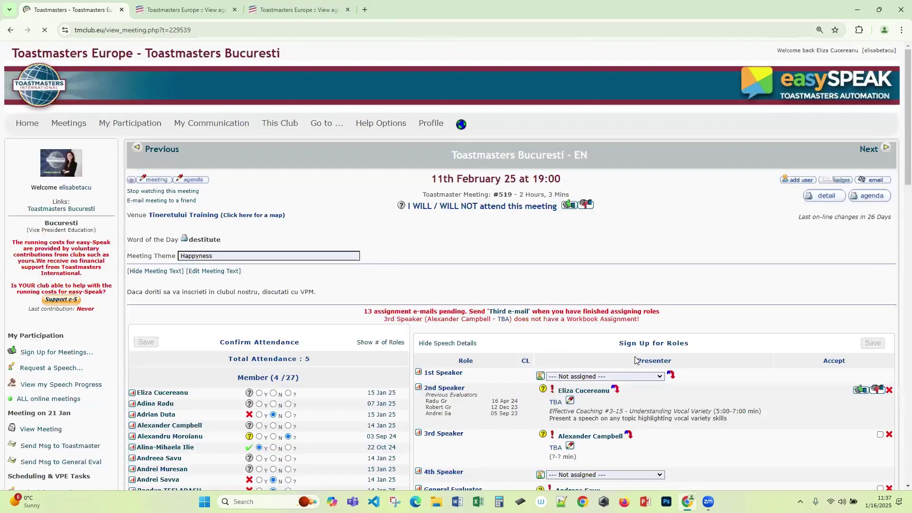
pyautogui.scroll(-5, 755, 353)
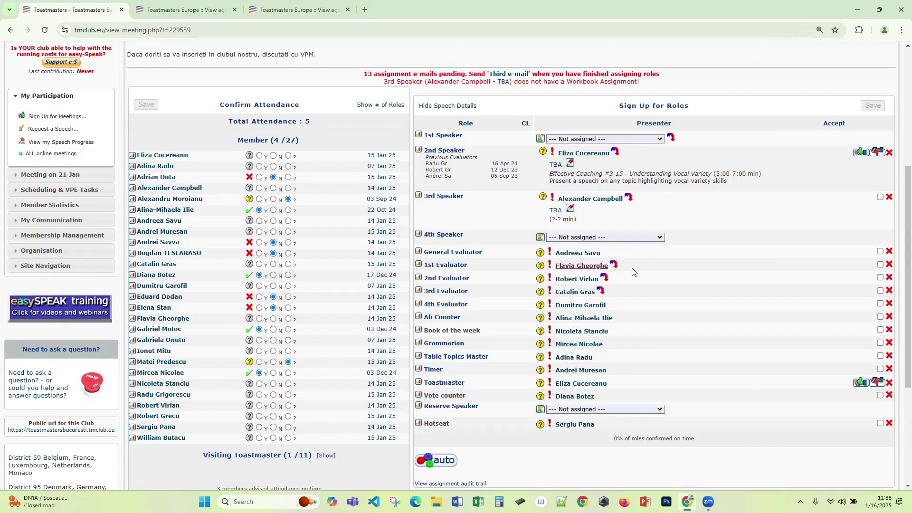
pyautogui.scroll(-1, 761, 290)
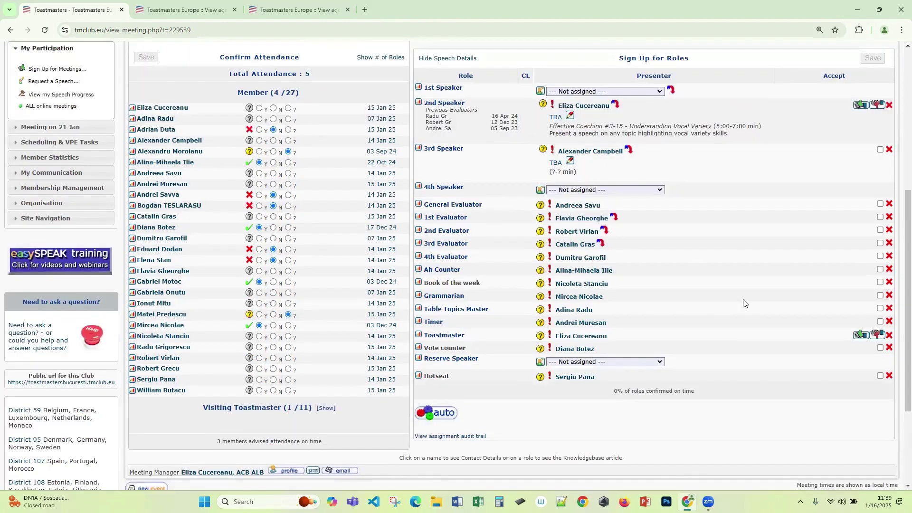
pyautogui.scroll(-1, 687, 384)
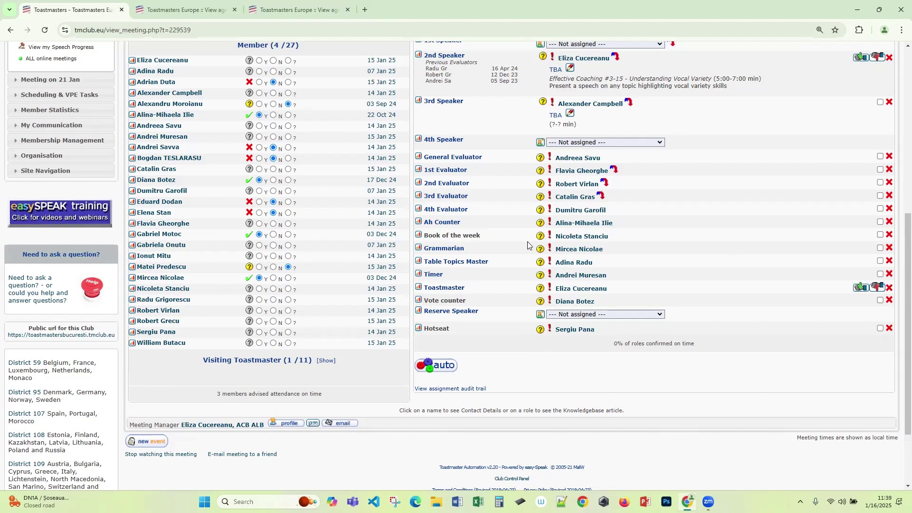
# Review the assignment audit trail for how available members were matched to each unassigned role, and close the log
pyautogui.click(436, 391)
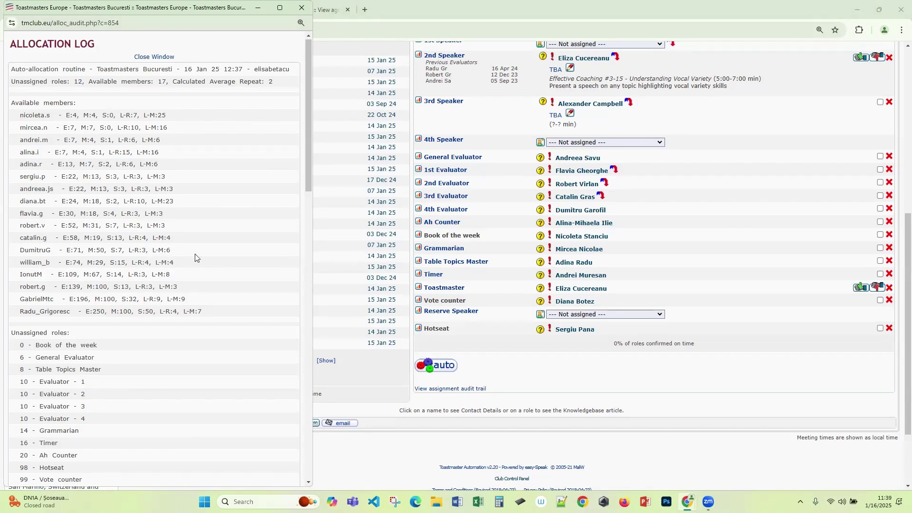
pyautogui.scroll(-15, 163, 236)
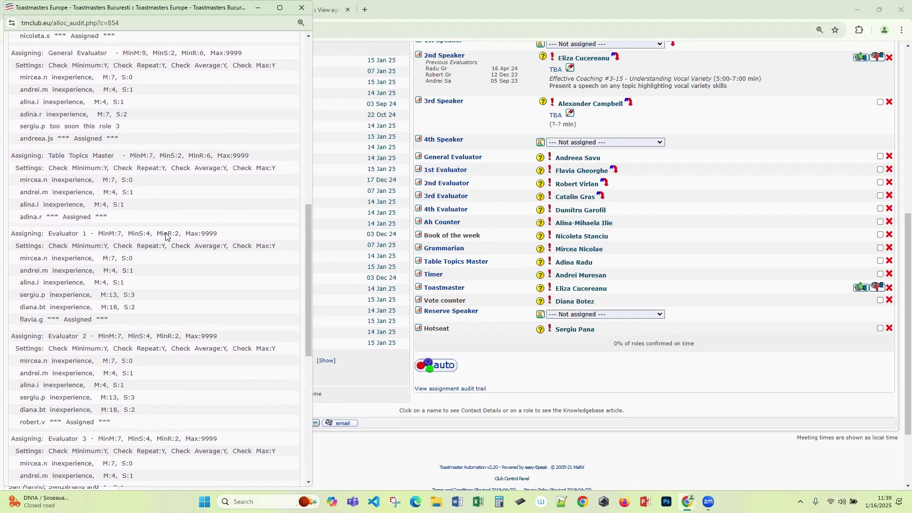
pyautogui.scroll(-3, 166, 237)
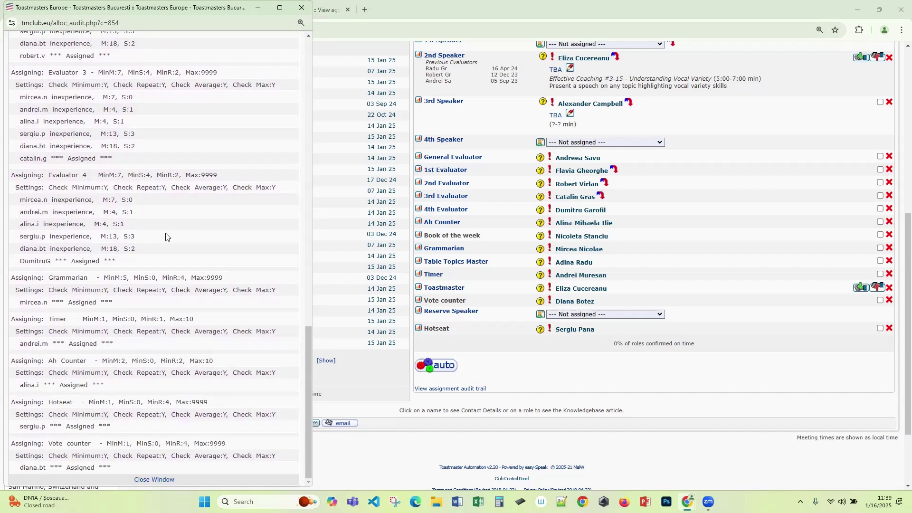
pyautogui.press('Home')
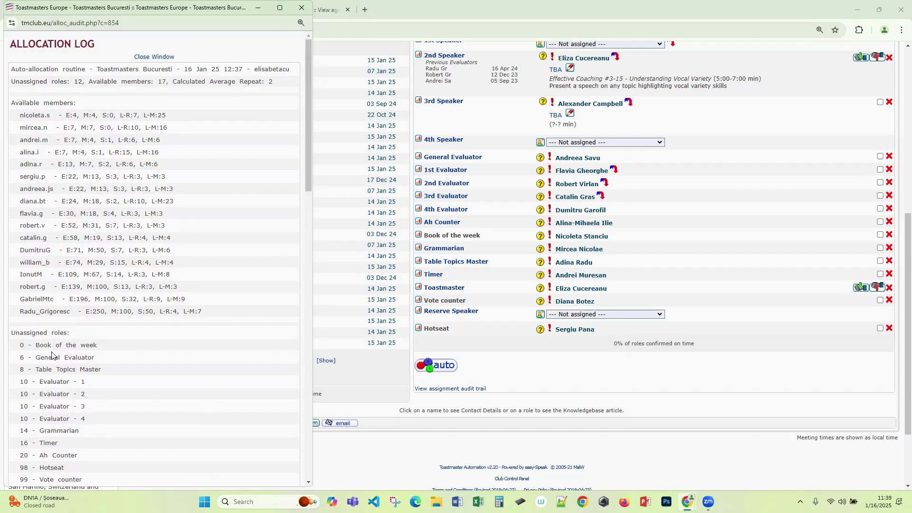
pyautogui.scroll(-15, 183, 251)
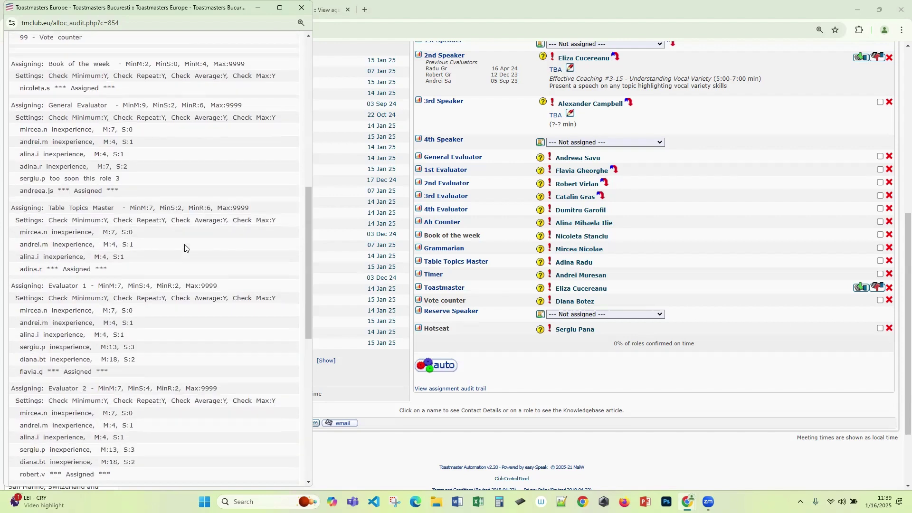
pyautogui.scroll(15, 179, 329)
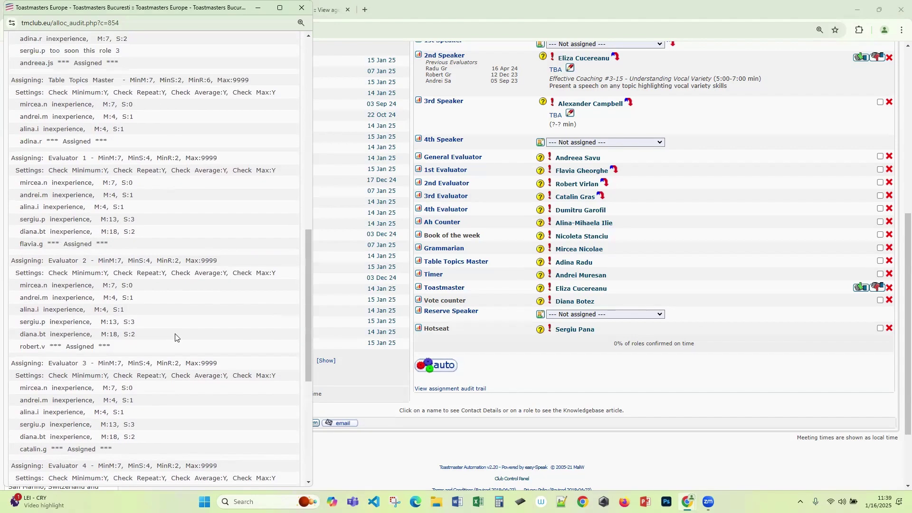
pyautogui.click(302, 8)
# Open the agenda e-mail composer for the 11 February meeting
pyautogui.scroll(2, 638, 429)
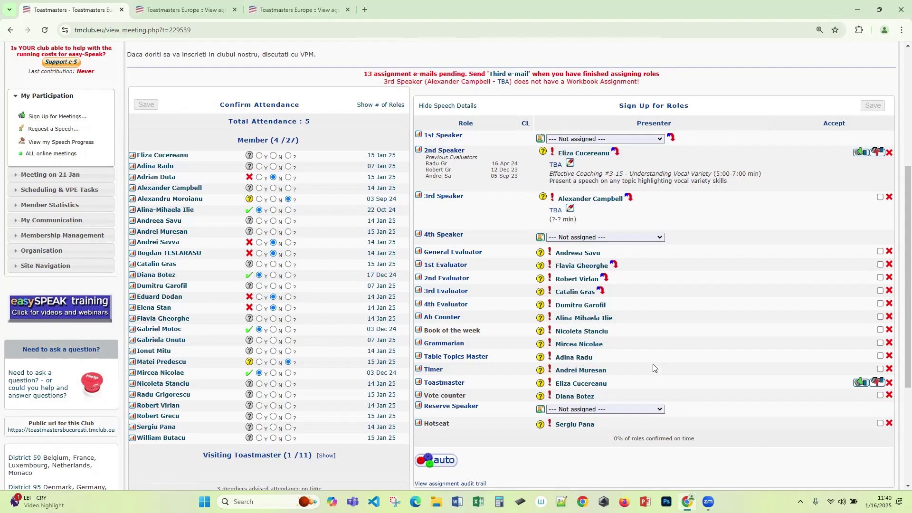
pyautogui.scroll(2, 653, 367)
pyautogui.scroll(-2, 653, 367)
pyautogui.scroll(3, 654, 367)
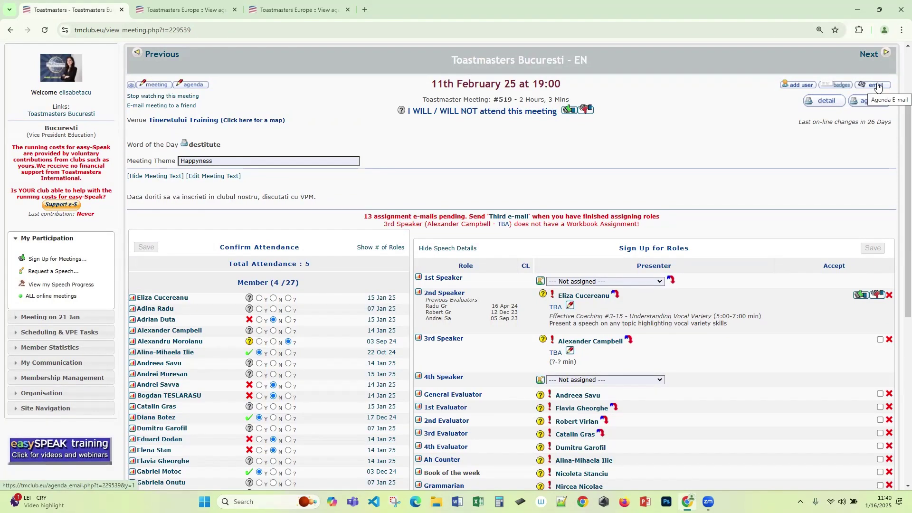
pyautogui.click(517, 219)
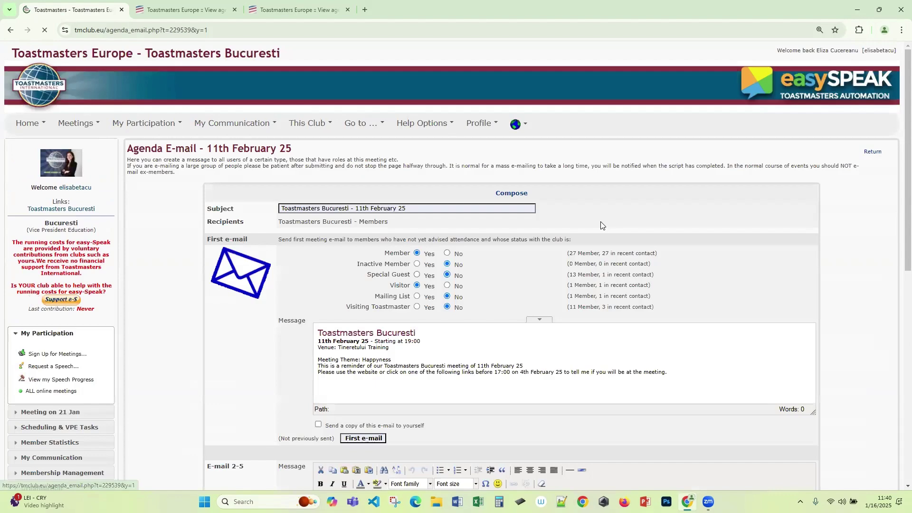
# Examine the first e-mail's recipient options and its reminder message with the meeting date and attendance reply instructions
pyautogui.scroll(-3, 422, 223)
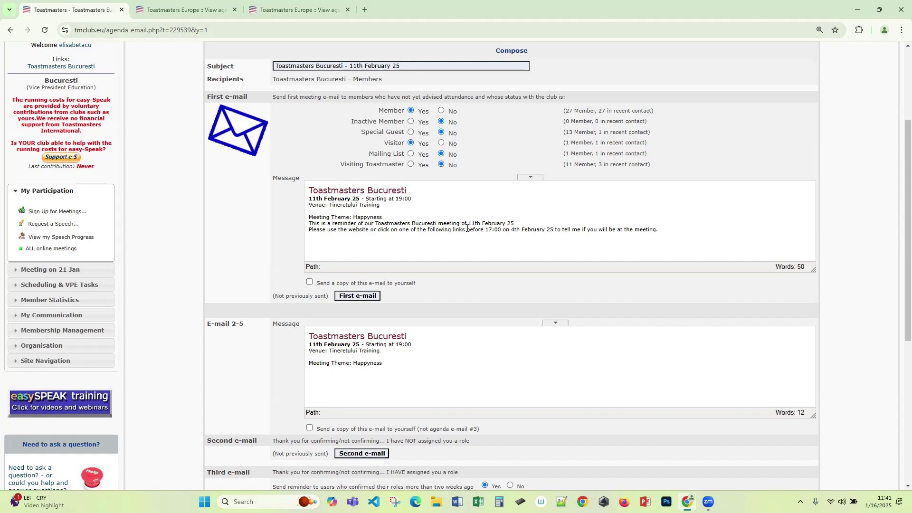
pyautogui.moveTo(467, 223); pyautogui.dragTo(515, 223)
pyautogui.click(451, 231)
pyautogui.moveTo(327, 230); pyautogui.dragTo(428, 229)
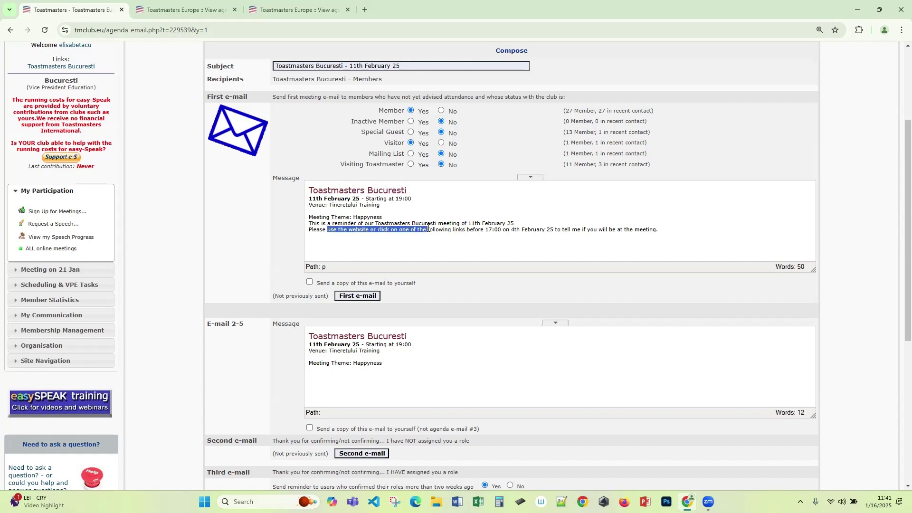
pyautogui.click(471, 231)
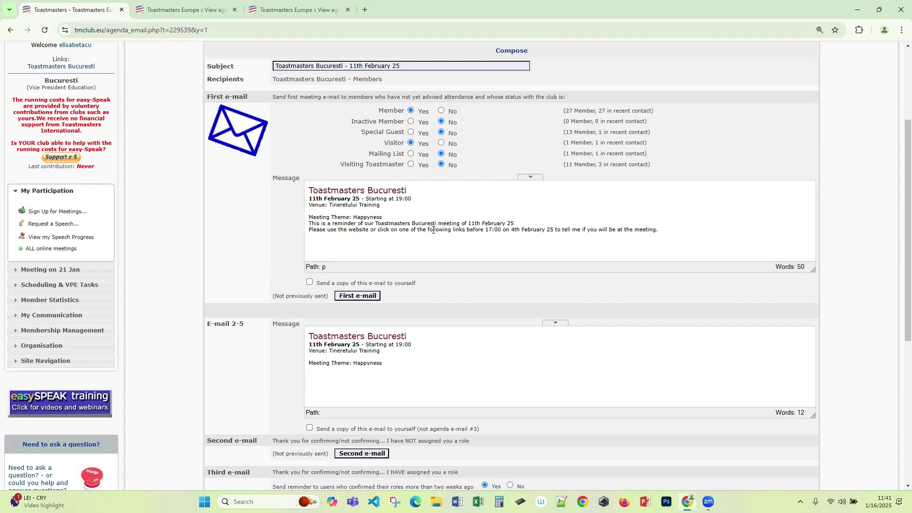
pyautogui.moveTo(419, 232); pyautogui.dragTo(472, 233)
pyautogui.click(532, 229)
pyautogui.moveTo(309, 239); pyautogui.dragTo(406, 232)
pyautogui.click(338, 232)
# Review the purpose and sending options of the second to fifth e-mails and the mentors' e-mail
pyautogui.scroll(-5, 609, 253)
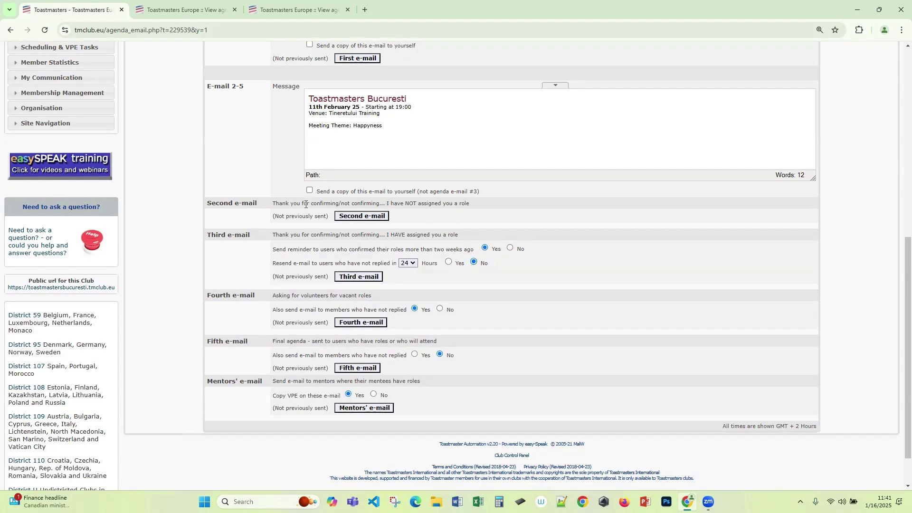
pyautogui.scroll(-1, 475, 214)
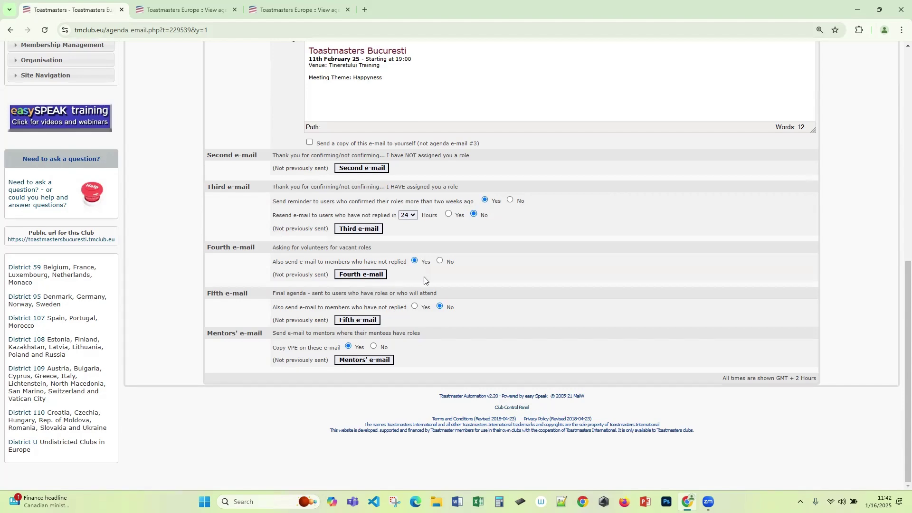
pyautogui.scroll(2, 425, 277)
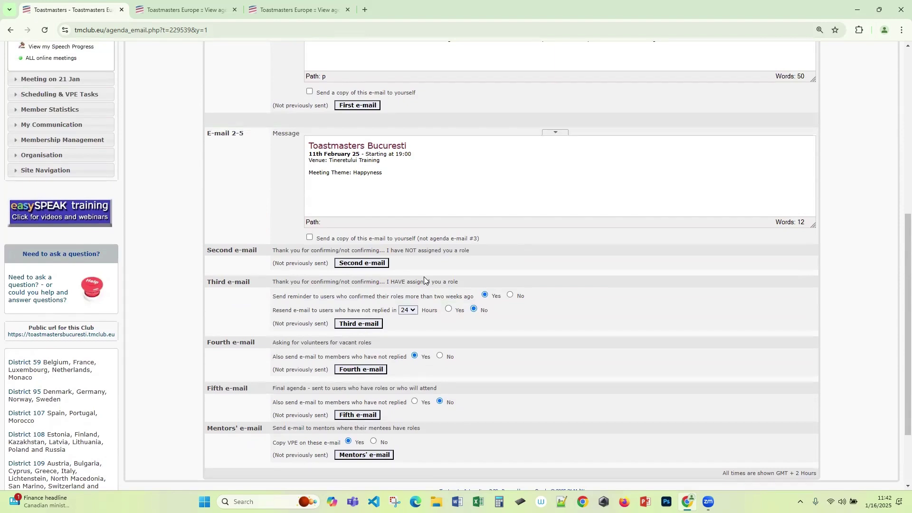
pyautogui.scroll(1, 424, 277)
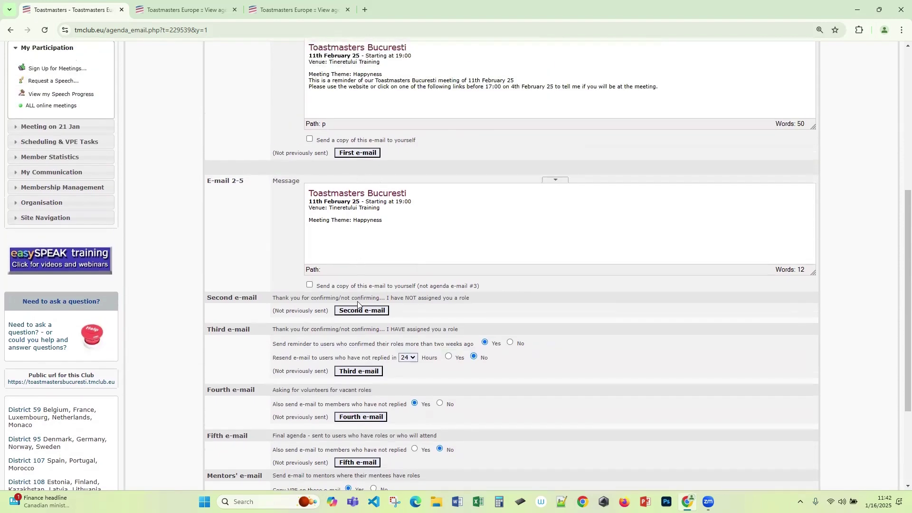
pyautogui.scroll(1, 333, 225)
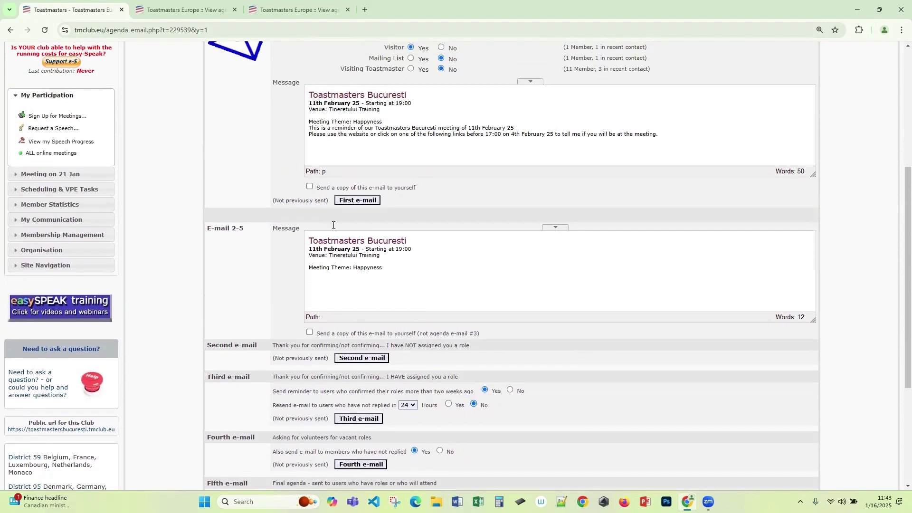
pyautogui.scroll(5, 639, 309)
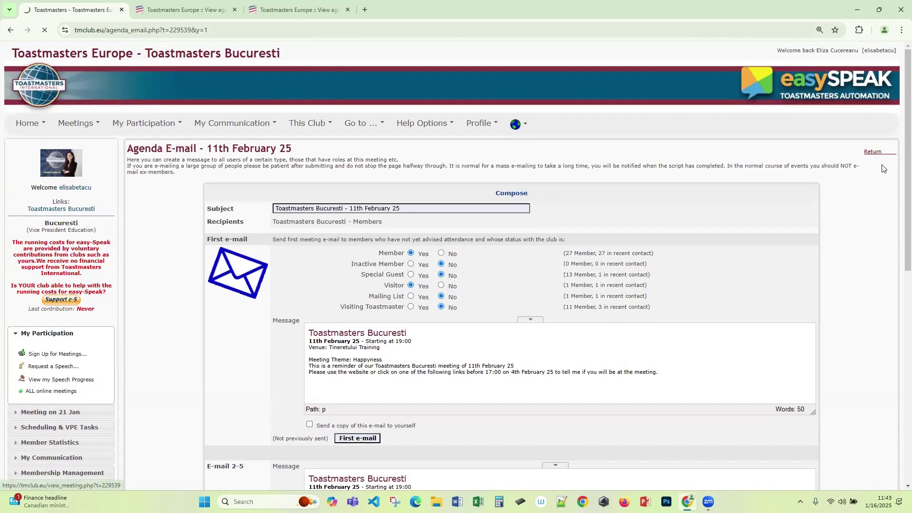
# Return to the meeting page and accept the Toastmaster and 2nd Speaker roles
pyautogui.click(879, 153)
pyautogui.scroll(-6, 746, 233)
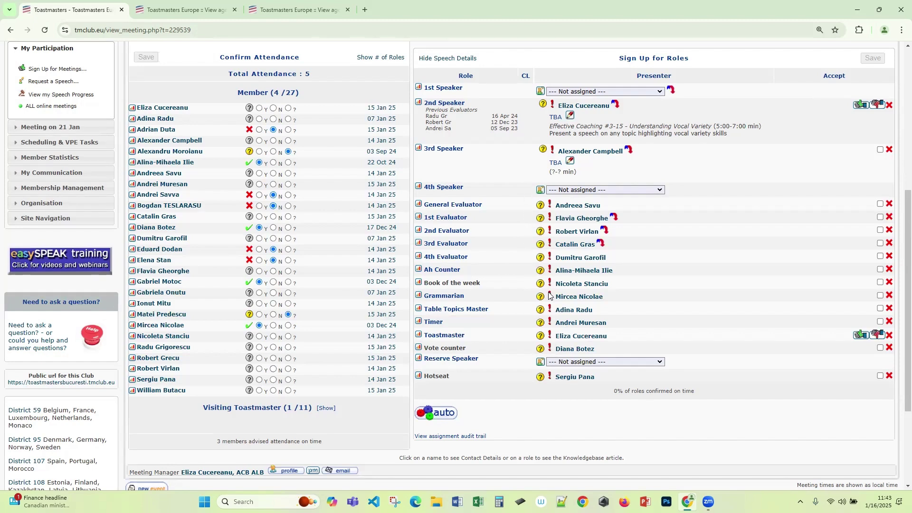
pyautogui.click(861, 336)
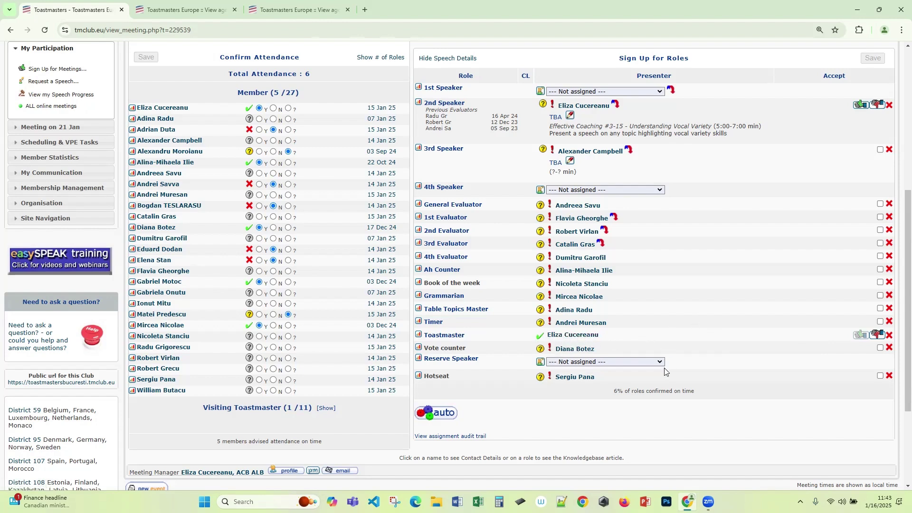
pyautogui.scroll(2, 653, 400)
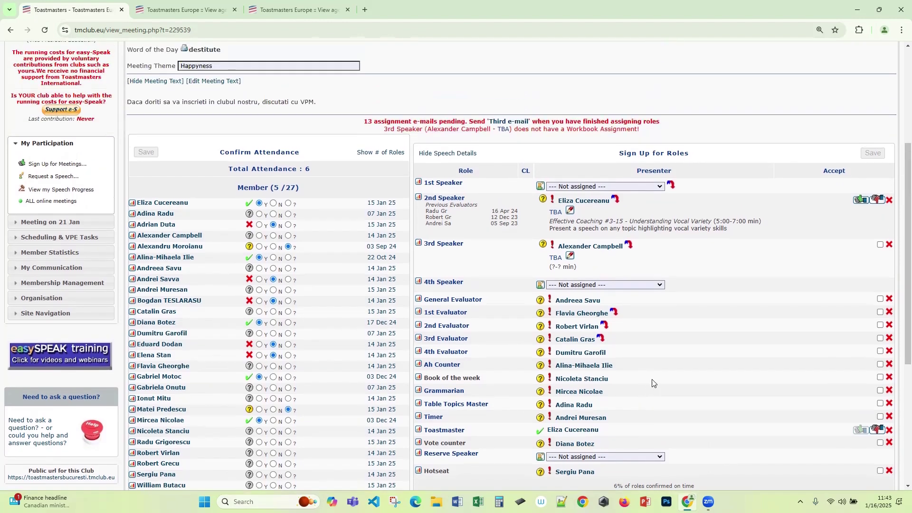
pyautogui.click(860, 201)
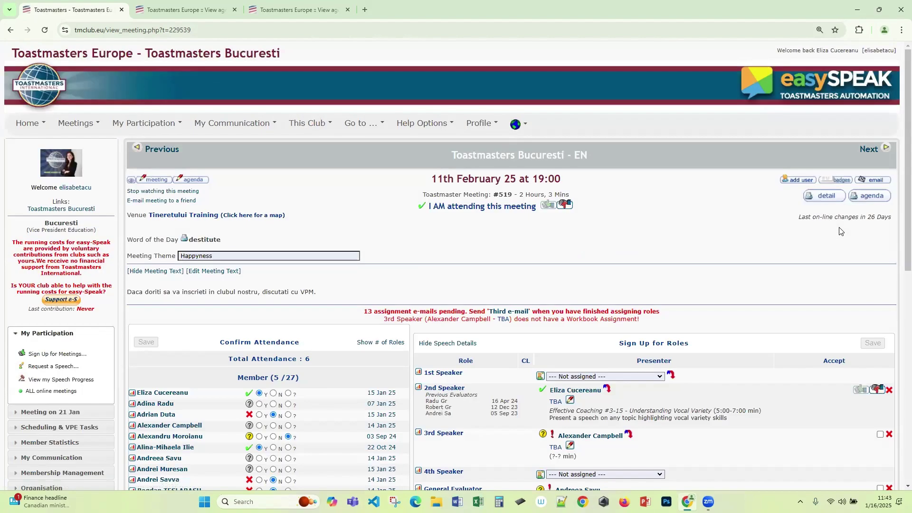
pyautogui.scroll(-2, 841, 225)
pyautogui.scroll(-4, 840, 226)
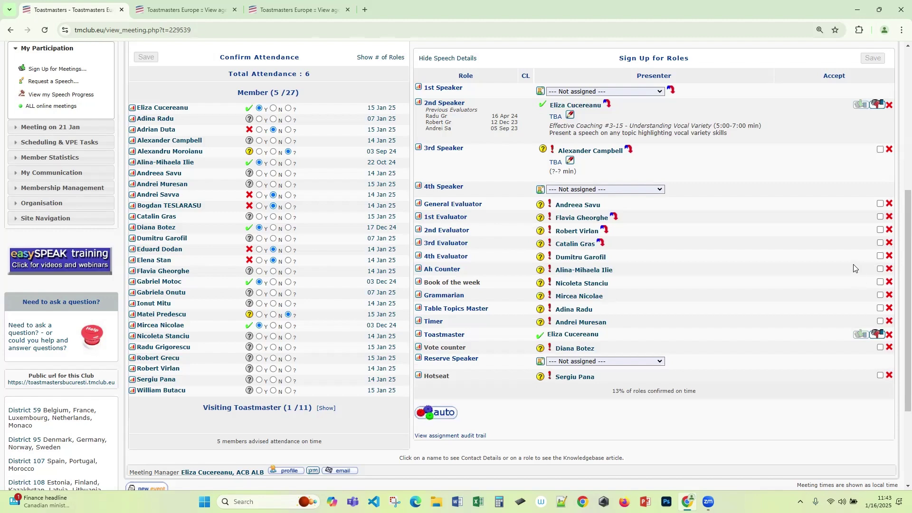
# Swap the 1st Speaker with the 2nd, and the 2nd Speaker with the 3rd, so the assigned speakers fill the first two slots
pyautogui.scroll(1, 850, 264)
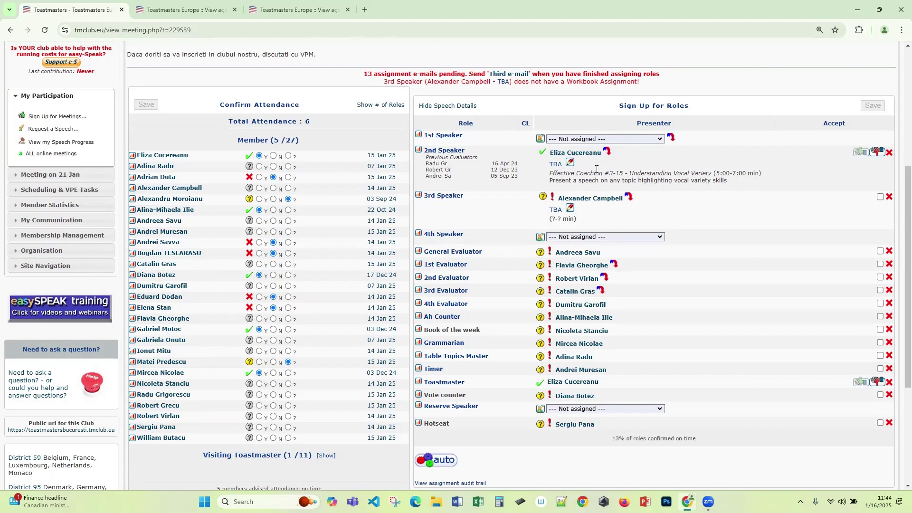
pyautogui.click(672, 140)
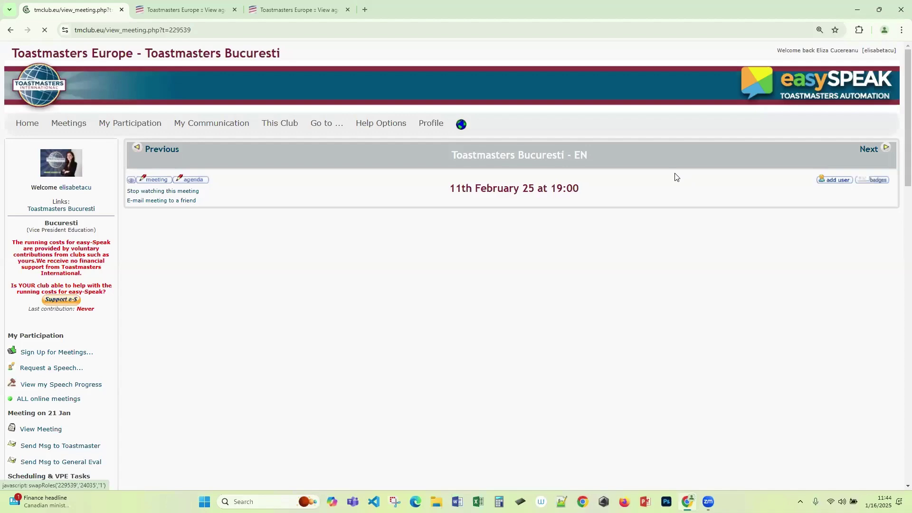
pyautogui.scroll(-3, 675, 177)
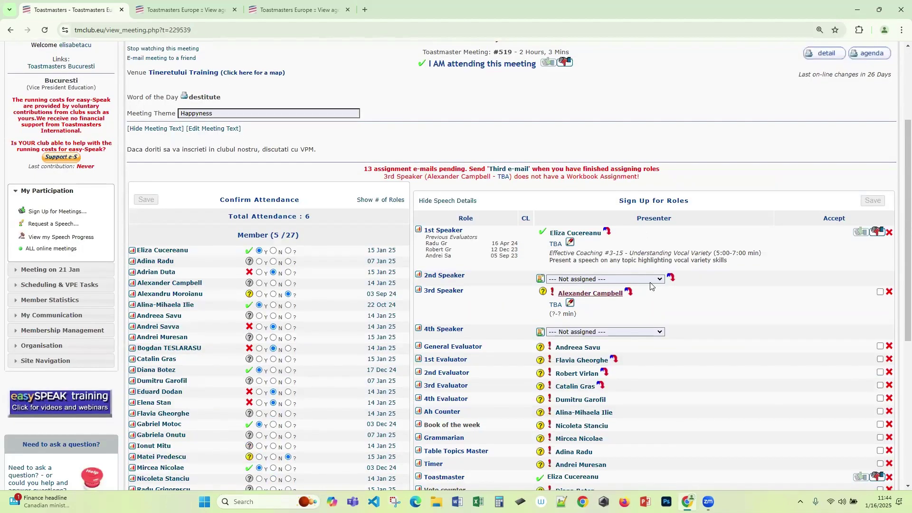
pyautogui.scroll(-1, 685, 252)
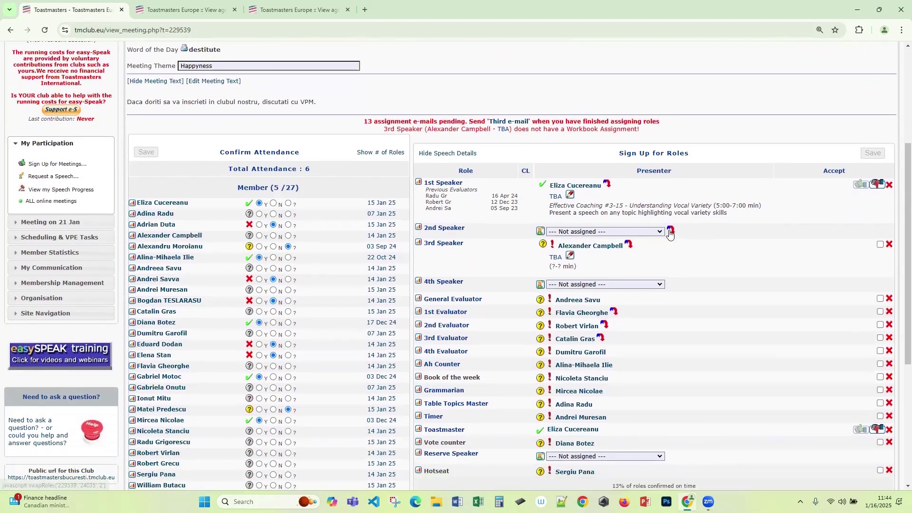
pyautogui.click(672, 231)
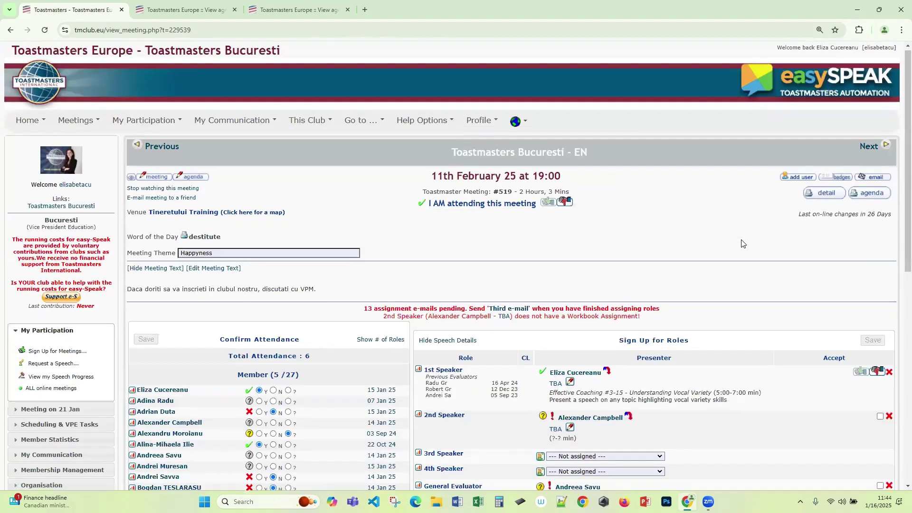
# Swap the 1st and 2nd Evaluators, and the 2nd and 3rd Evaluators
pyautogui.scroll(-4, 741, 245)
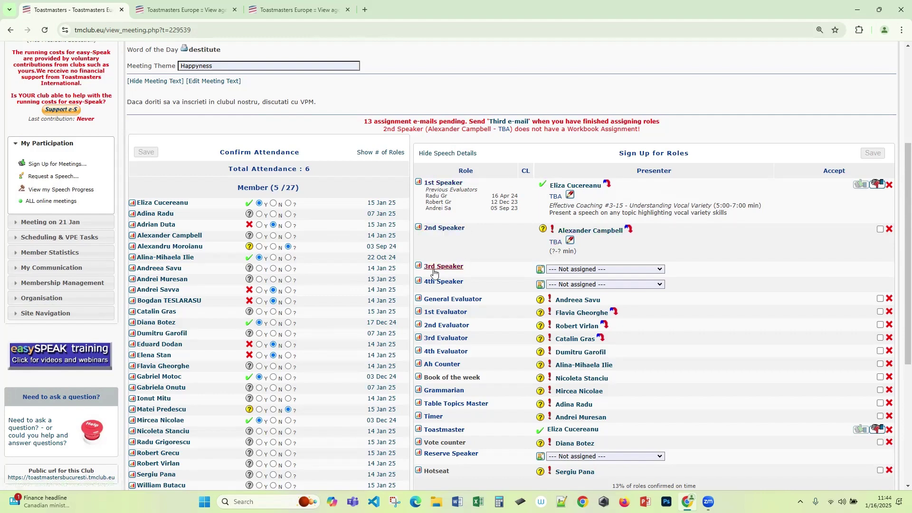
pyautogui.scroll(-1, 685, 217)
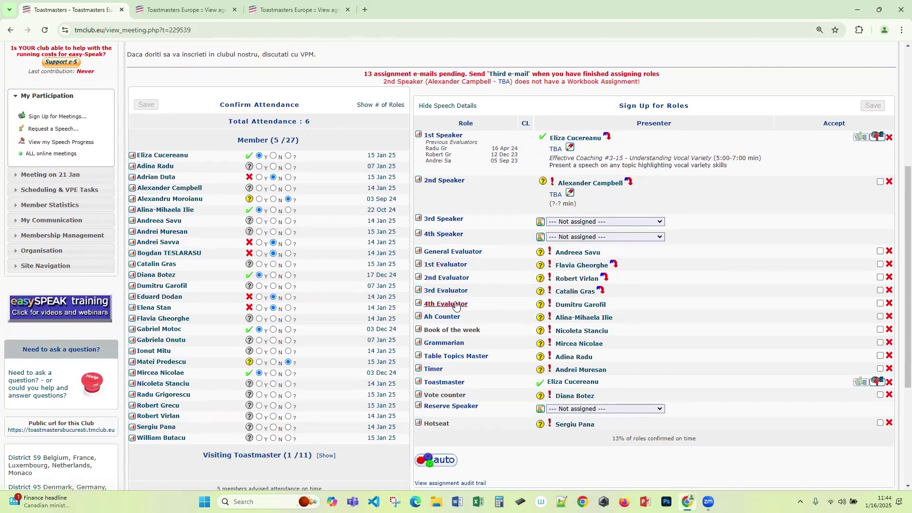
pyautogui.click(613, 266)
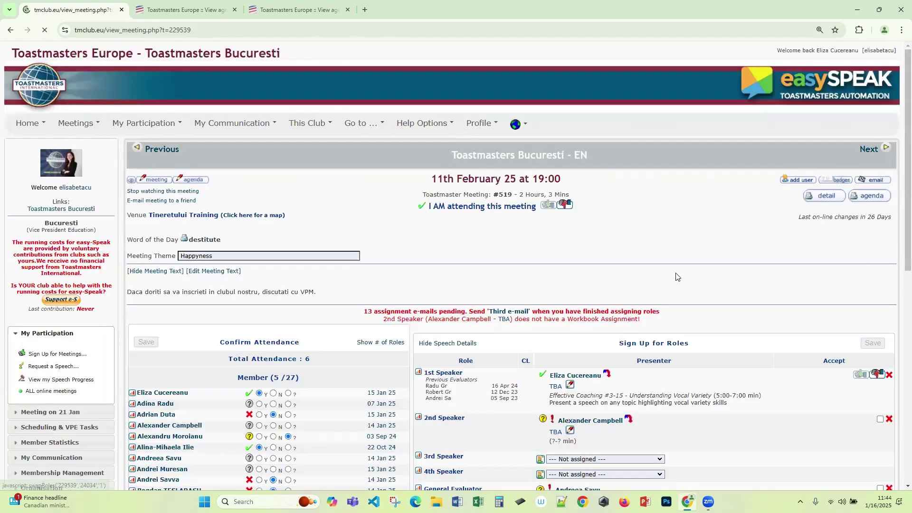
pyautogui.scroll(-1, 663, 266)
pyautogui.scroll(-5, 663, 266)
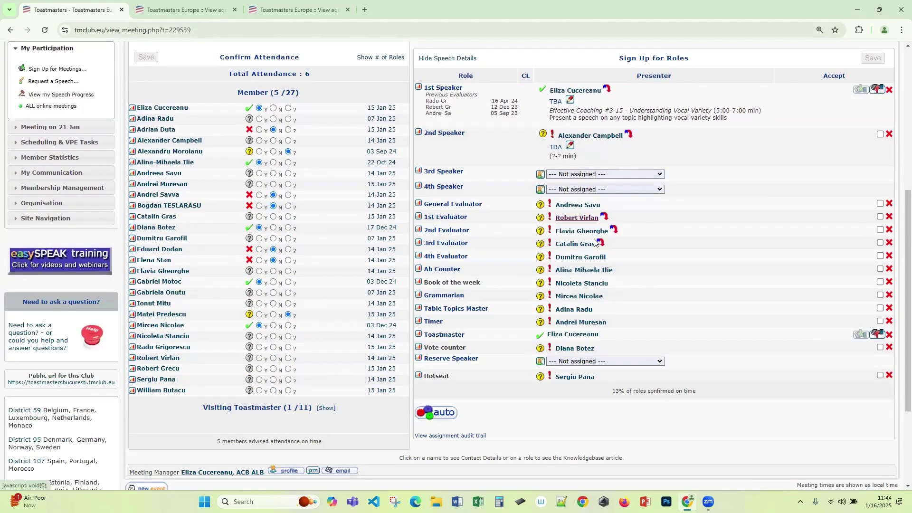
pyautogui.click(614, 233)
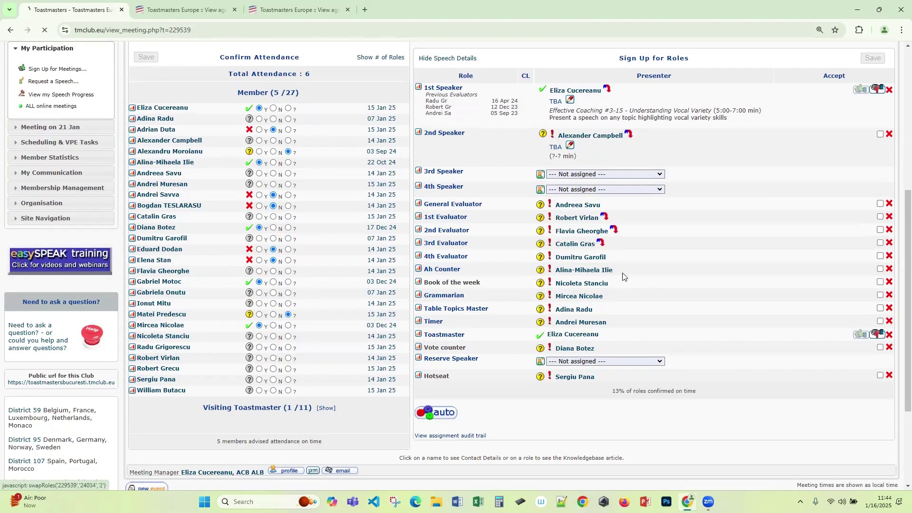
pyautogui.scroll(-4, 582, 234)
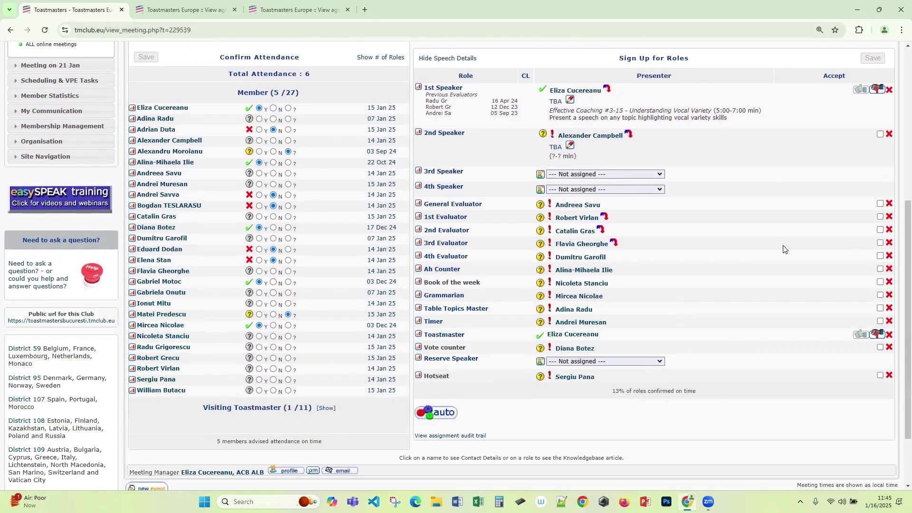
# Remove the member assigned as General Evaluator
pyautogui.scroll(3, 785, 250)
pyautogui.scroll(-1, 785, 248)
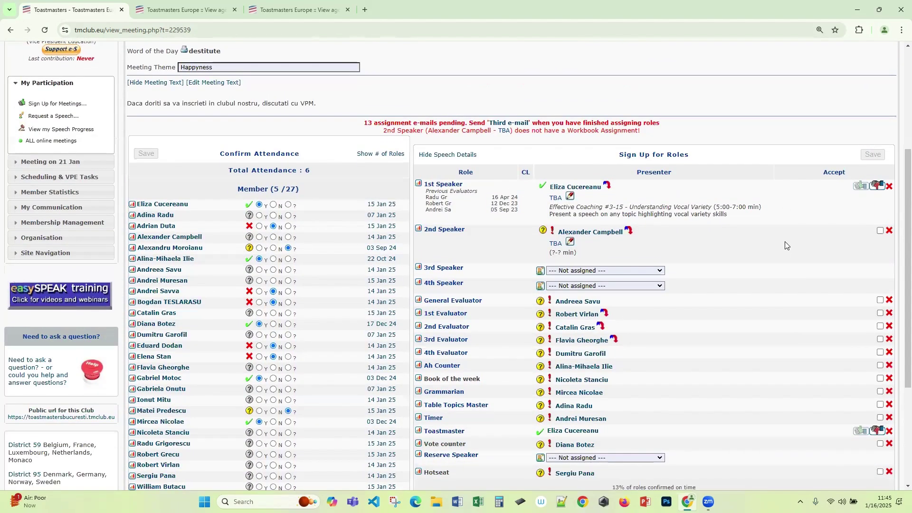
pyautogui.scroll(-1, 785, 246)
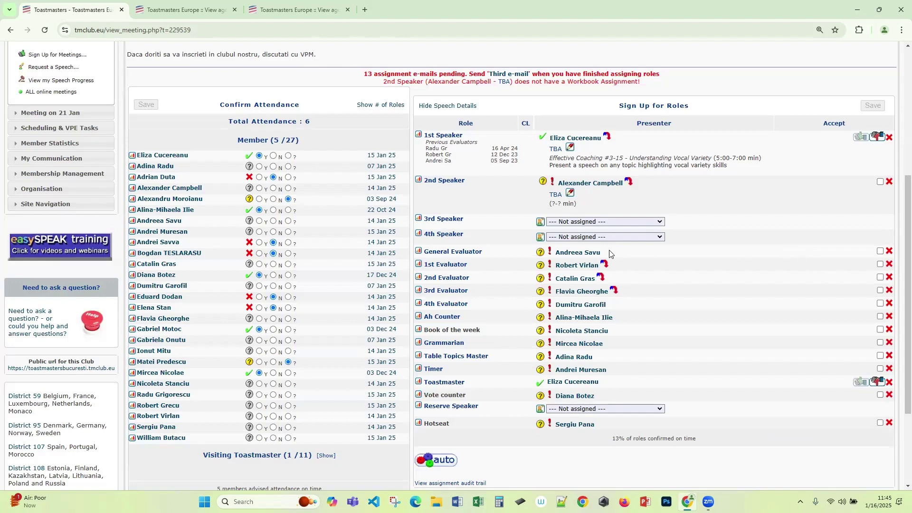
pyautogui.click(890, 252)
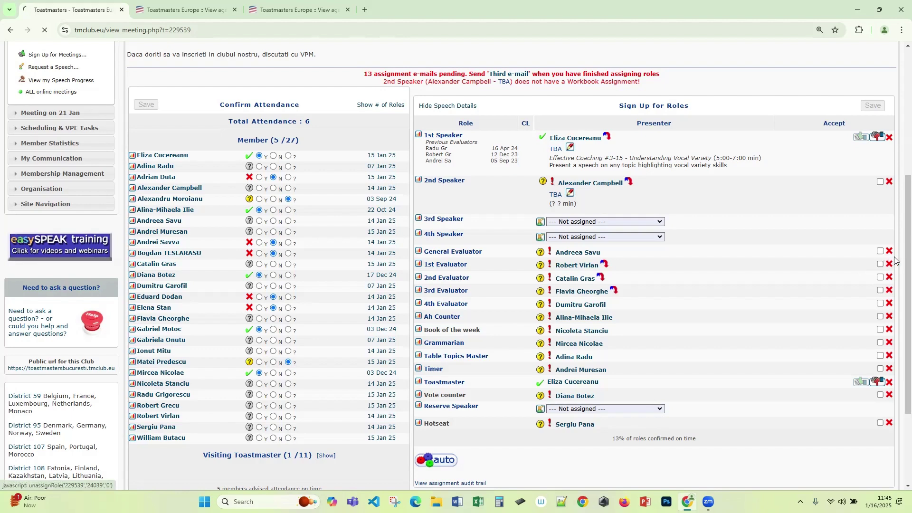
# Mark the Ah Counter role as accepted by its assigned member
pyautogui.scroll(-6, 780, 213)
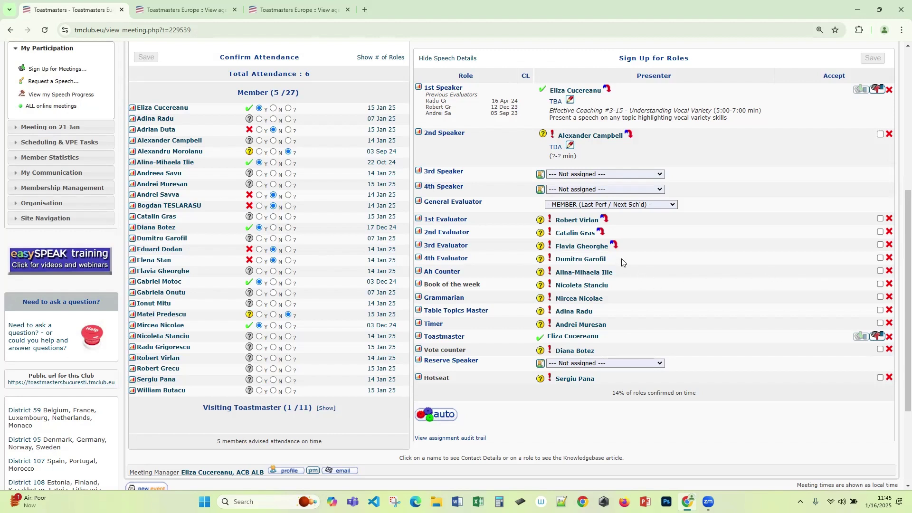
pyautogui.click(880, 271)
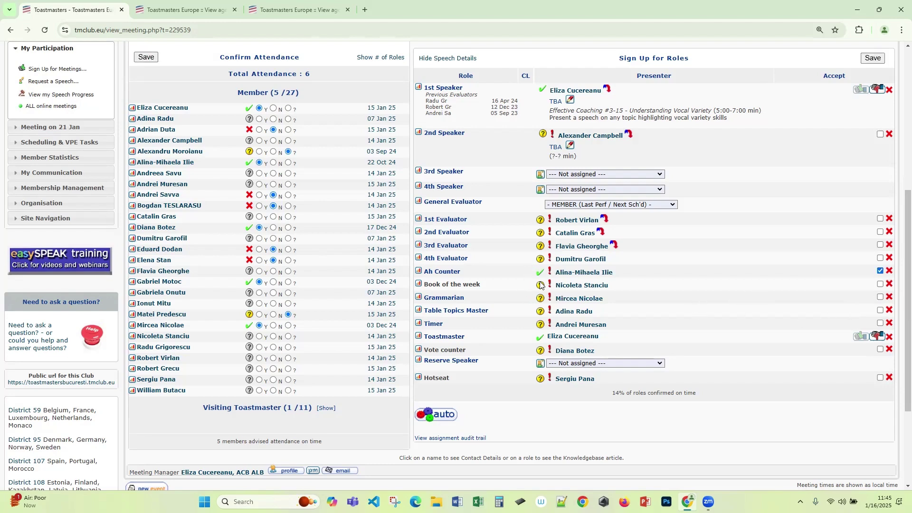
# Mark the 2nd Evaluator's role as accepted and save the meeting's role sign-ups
pyautogui.click(881, 233)
pyautogui.scroll(2, 901, 218)
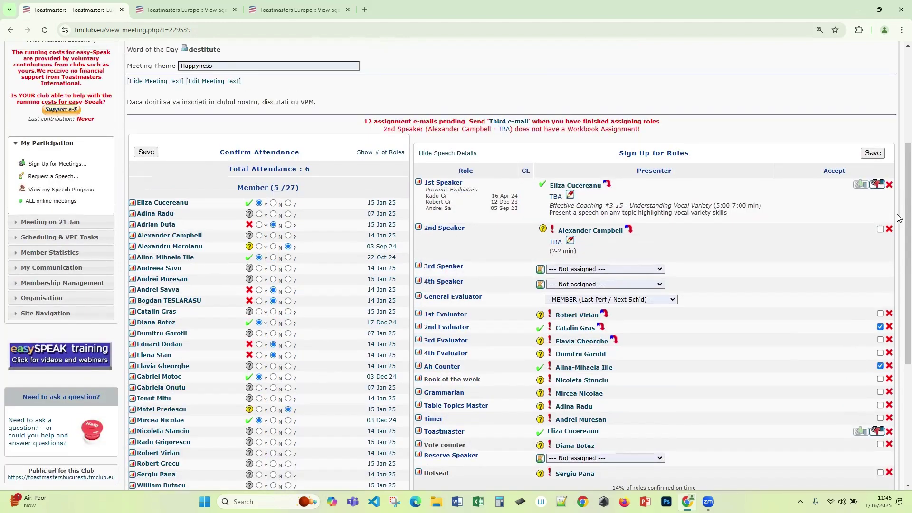
pyautogui.click(874, 153)
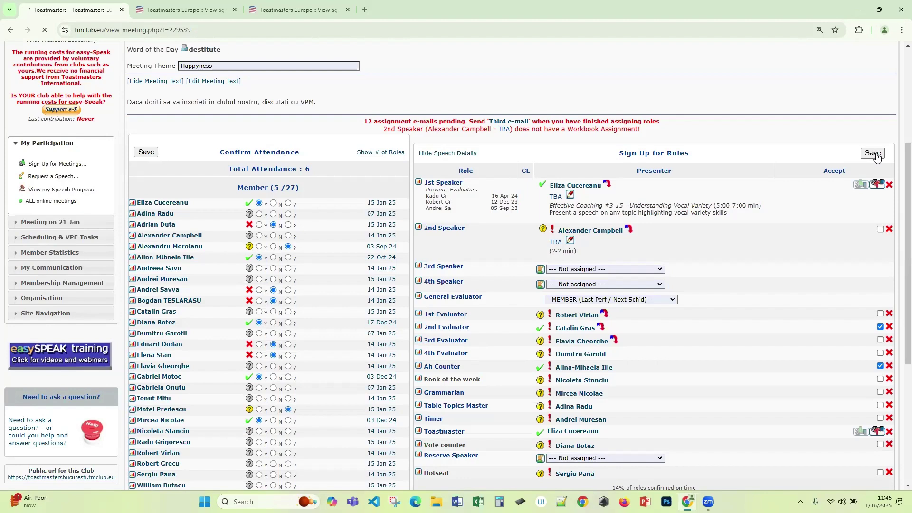
pyautogui.scroll(-5, 624, 306)
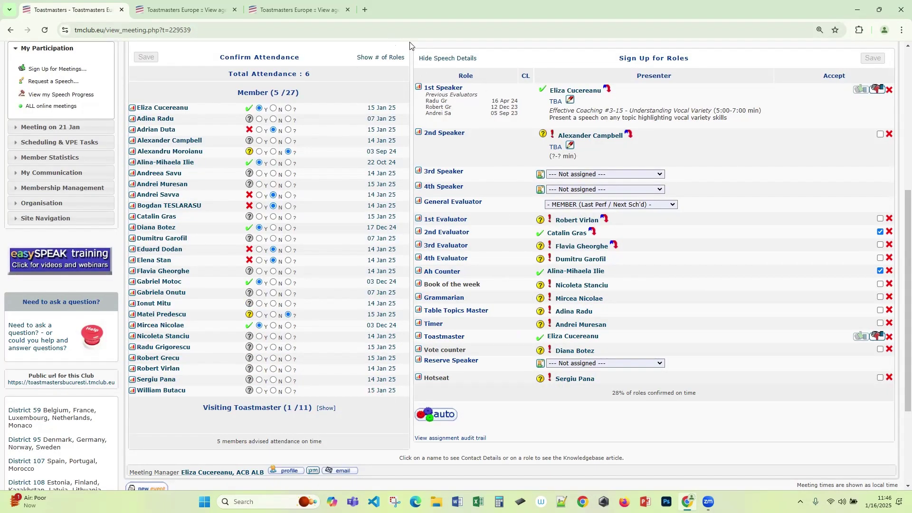
pyautogui.scroll(2, 314, 351)
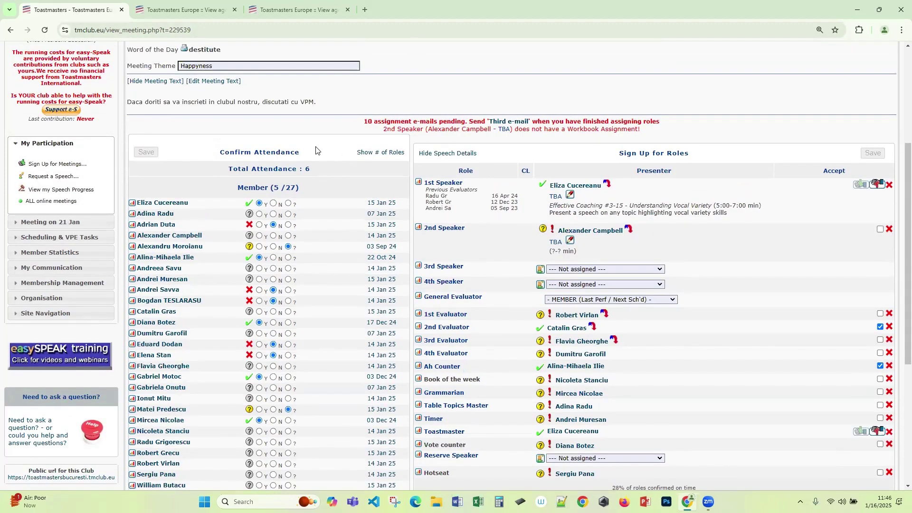
# Switch the attendance list to each member's number of roles, check it, and return to the last attended dates
pyautogui.scroll(-1, 348, 279)
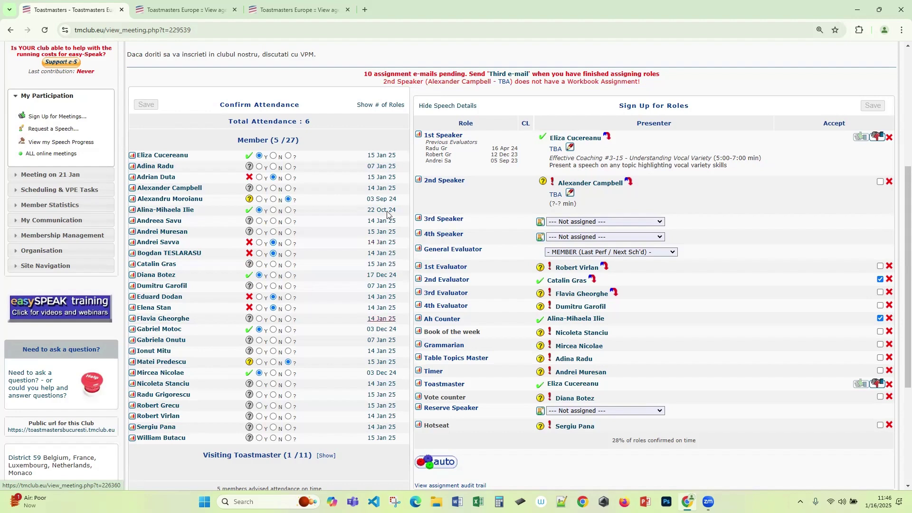
pyautogui.click(393, 106)
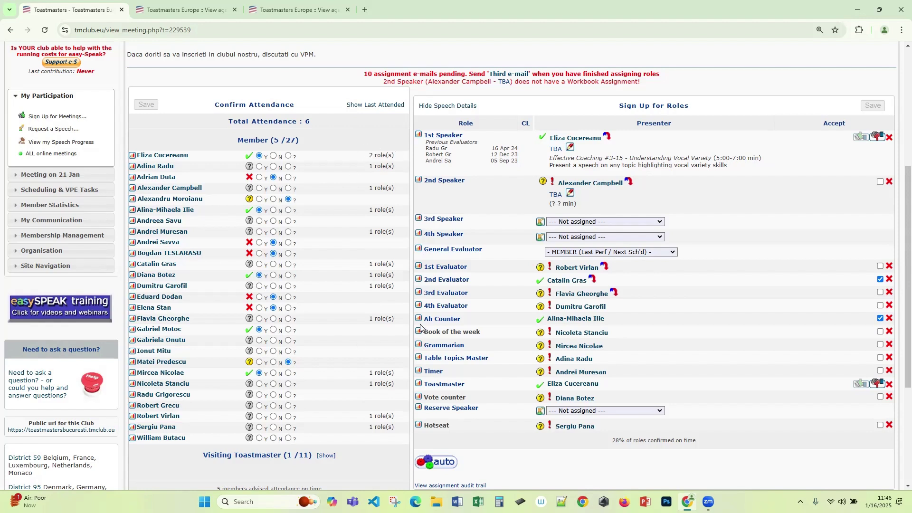
pyautogui.click(389, 108)
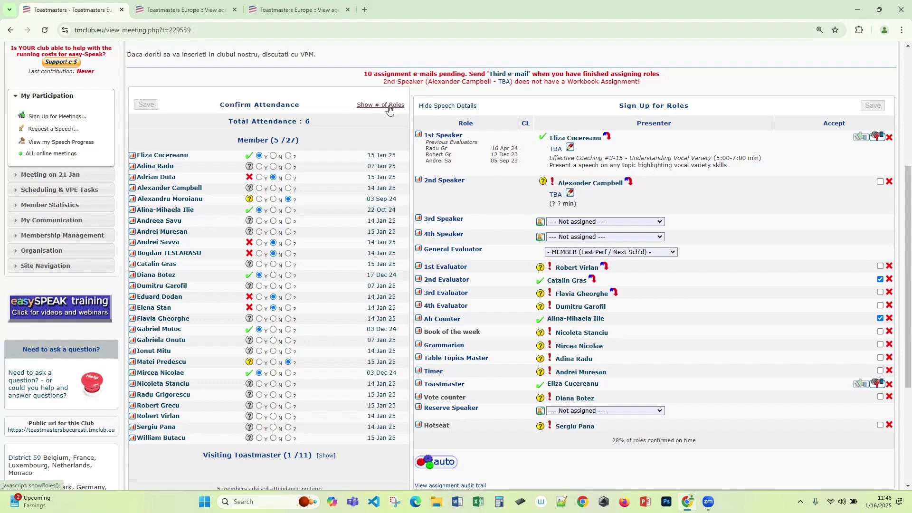
# Look over the role sign-ups, view the Knowledge Base article for the General Evaluator role, and return to the meeting
pyautogui.scroll(-2, 751, 240)
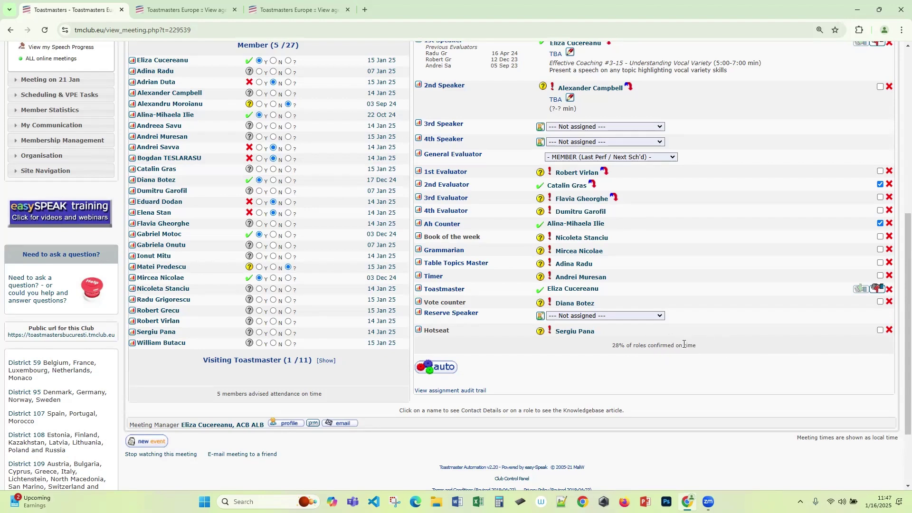
pyautogui.scroll(1, 715, 359)
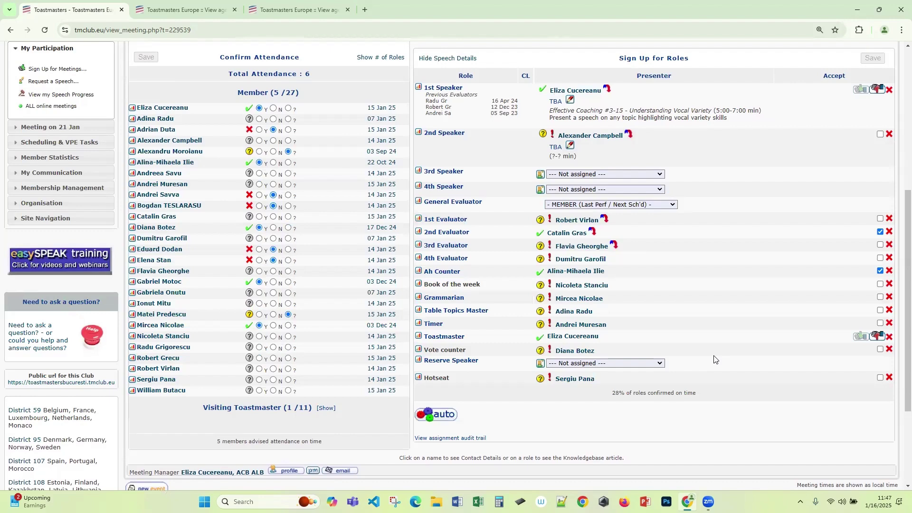
pyautogui.scroll(-1, 715, 359)
pyautogui.scroll(1, 713, 361)
pyautogui.scroll(1, 557, 387)
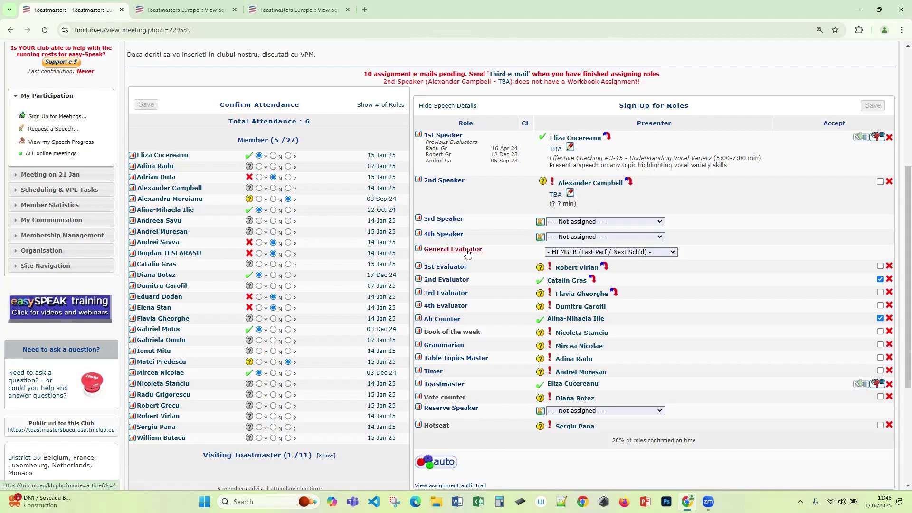
pyautogui.scroll(-1, 468, 254)
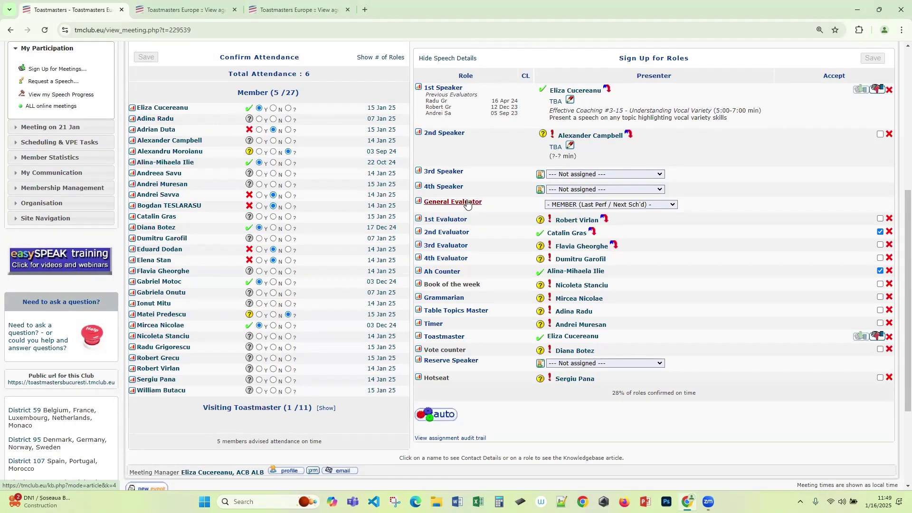
pyautogui.click(468, 203)
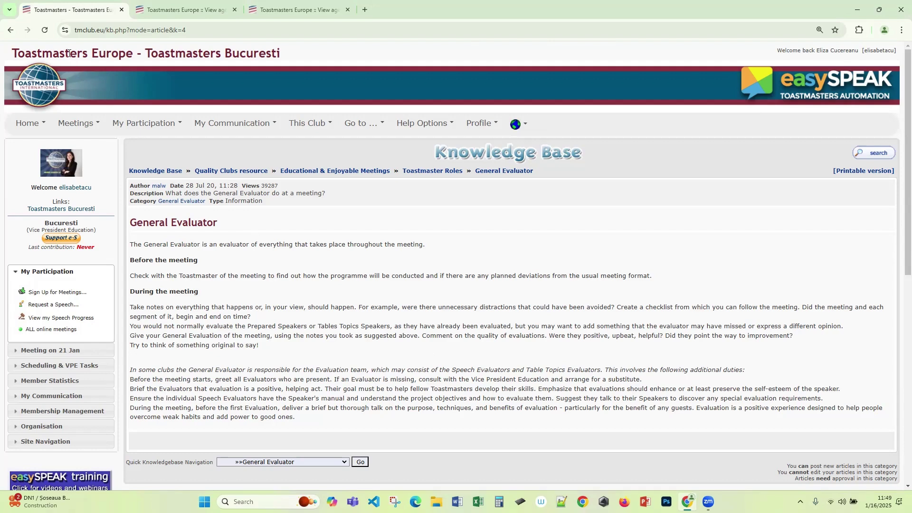
pyautogui.click(10, 30)
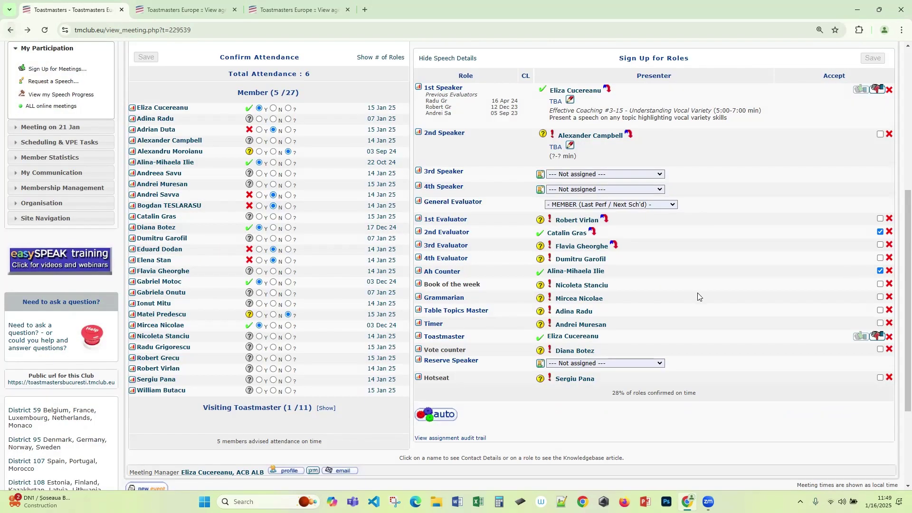
# View the Knowledge Base articles for the 1st Speaker and 3rd Evaluator roles, returning to the meeting after each
pyautogui.click(450, 91)
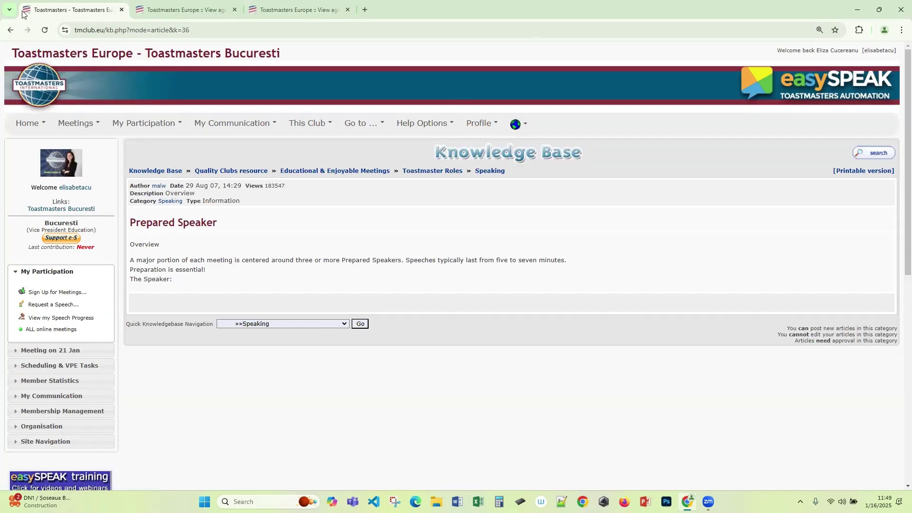
pyautogui.click(10, 30)
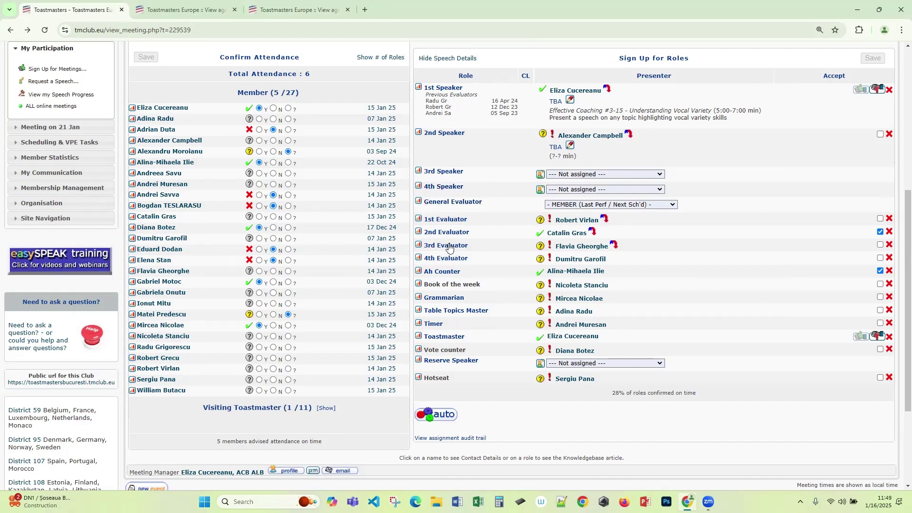
pyautogui.click(450, 247)
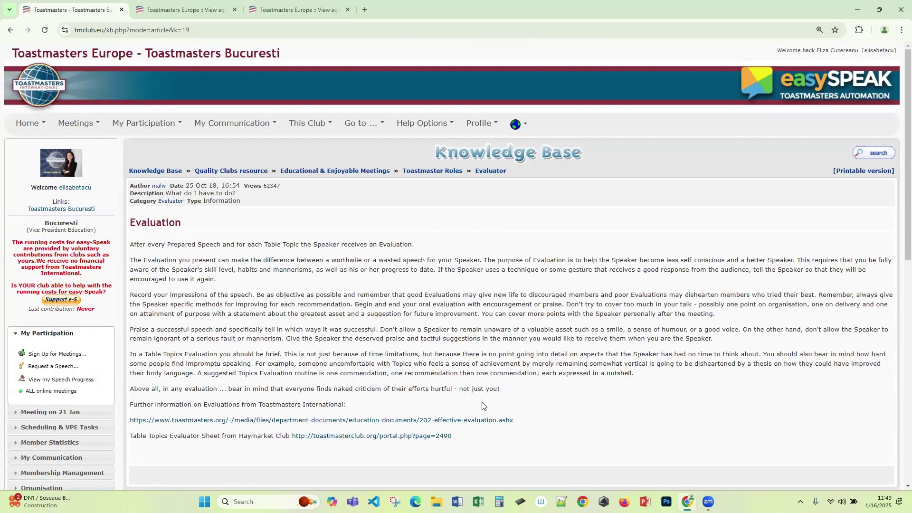
pyautogui.click(10, 32)
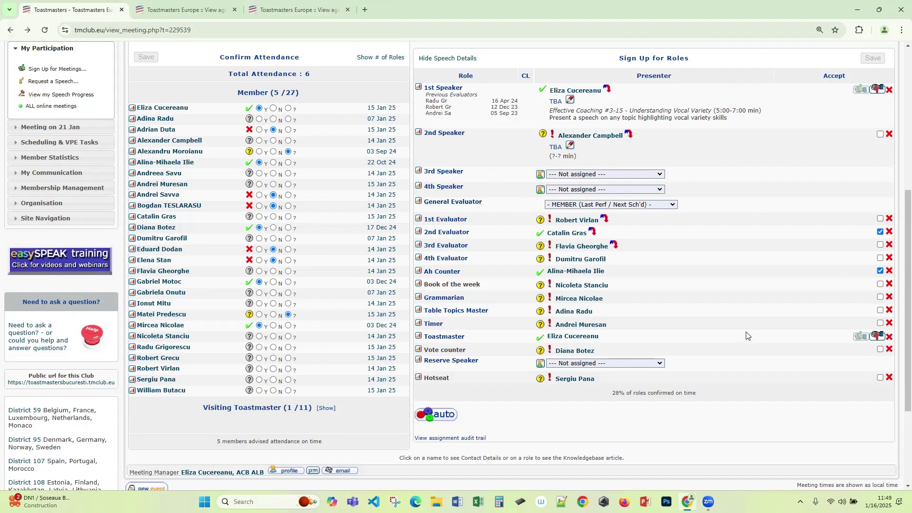
# Open the 2nd Speaker's speech request, browse the available workbooks, and cancel without choosing one
pyautogui.scroll(1, 747, 336)
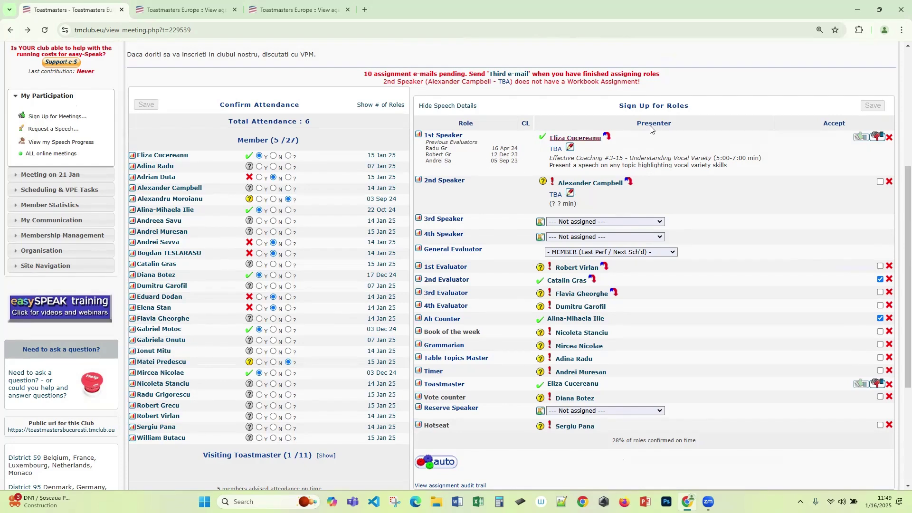
pyautogui.click(570, 195)
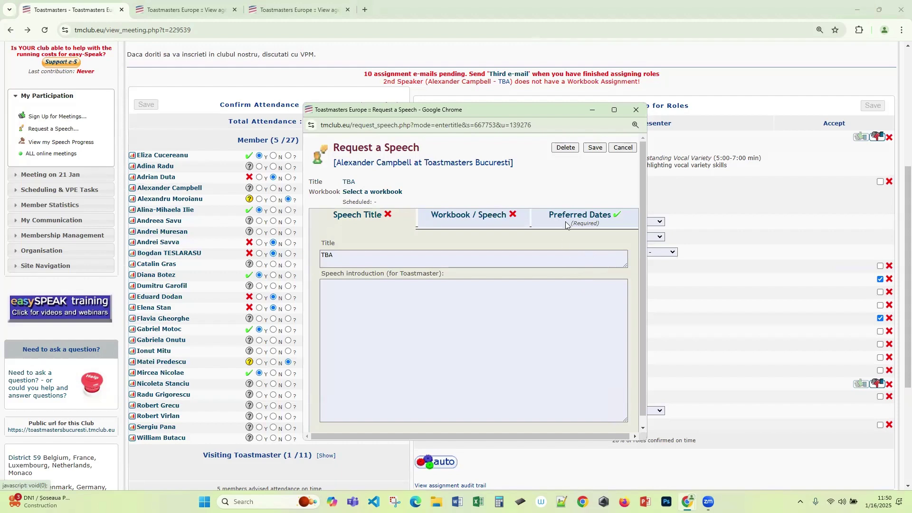
pyautogui.click(482, 218)
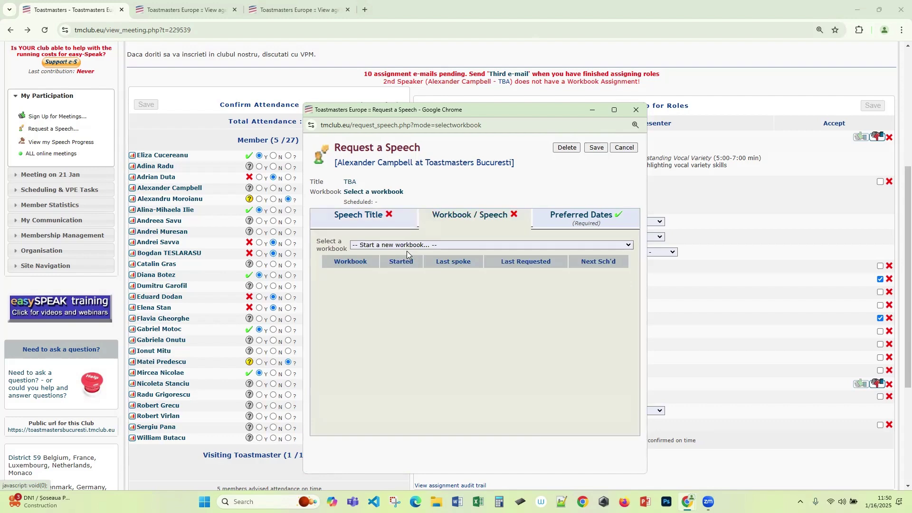
pyautogui.click(483, 244)
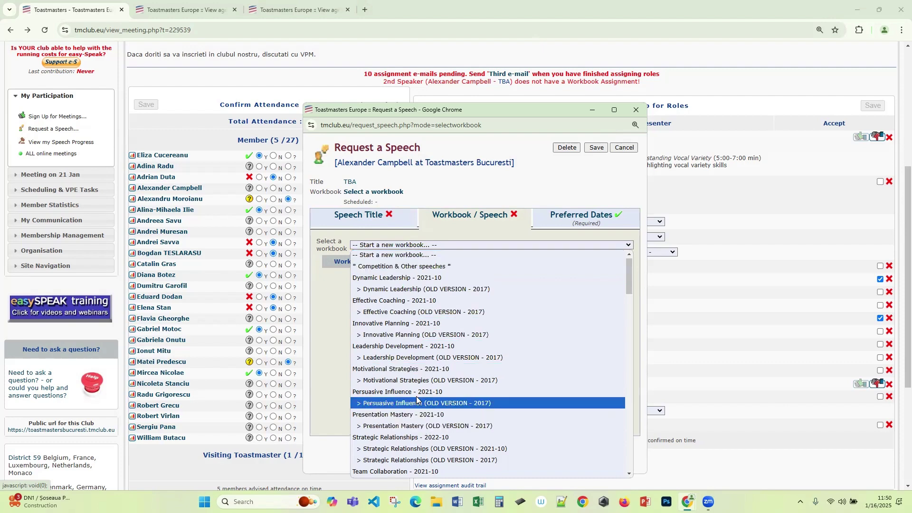
pyautogui.scroll(-8, 439, 373)
pyautogui.scroll(8, 439, 371)
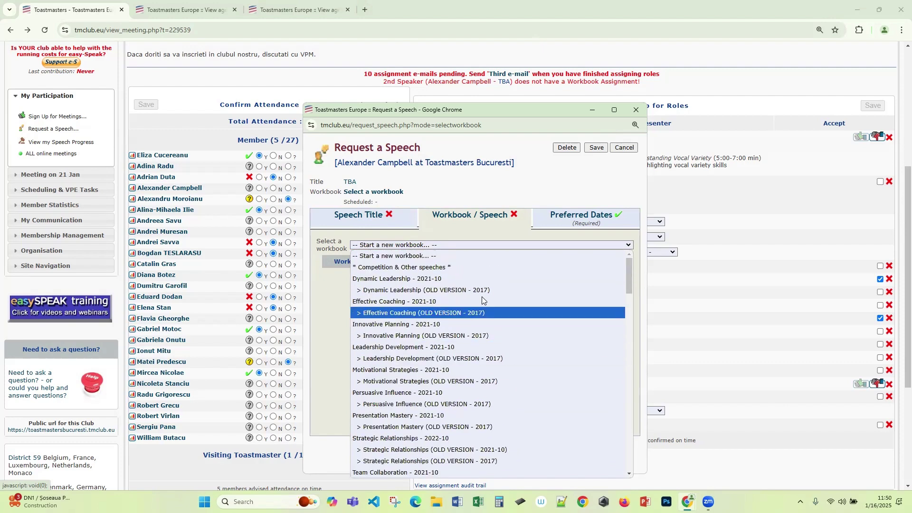
pyautogui.click(630, 245)
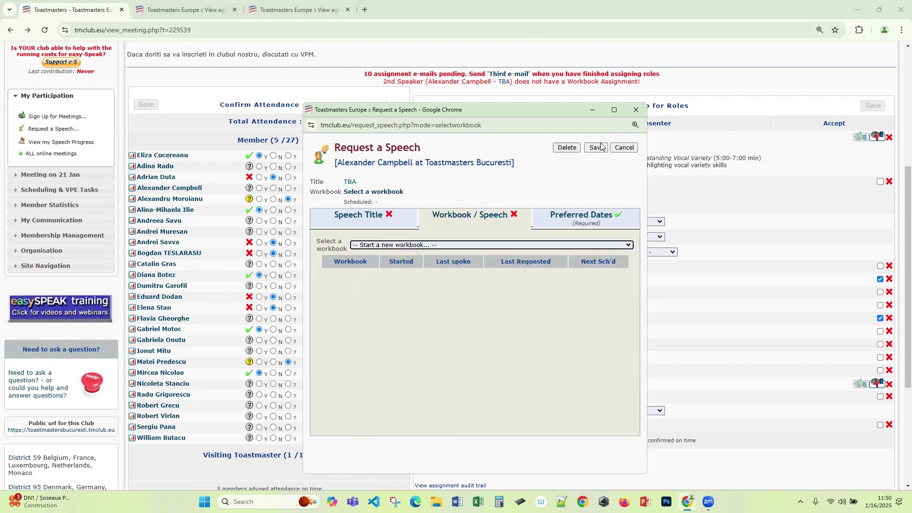
pyautogui.click(625, 148)
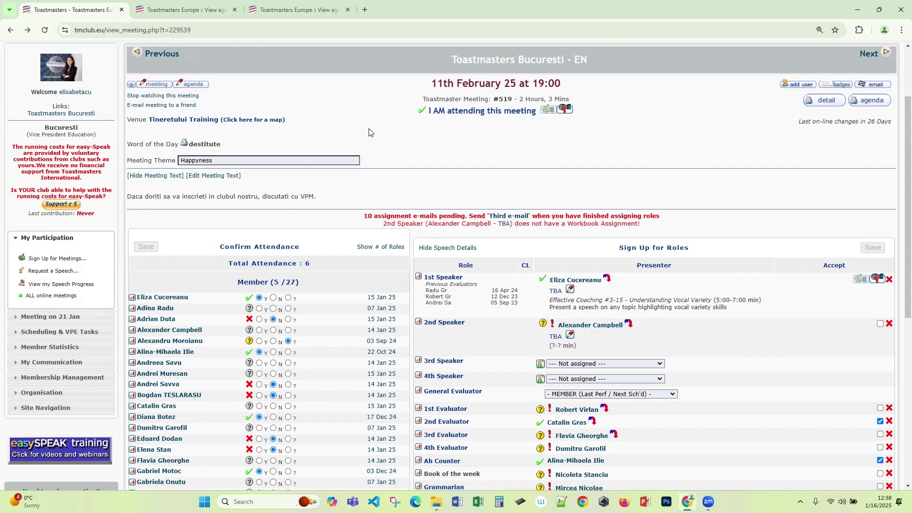
# Open the agenda of the 11th February 25 meeting for editing and examine its order, durations, events, roles and timings
pyautogui.click(191, 84)
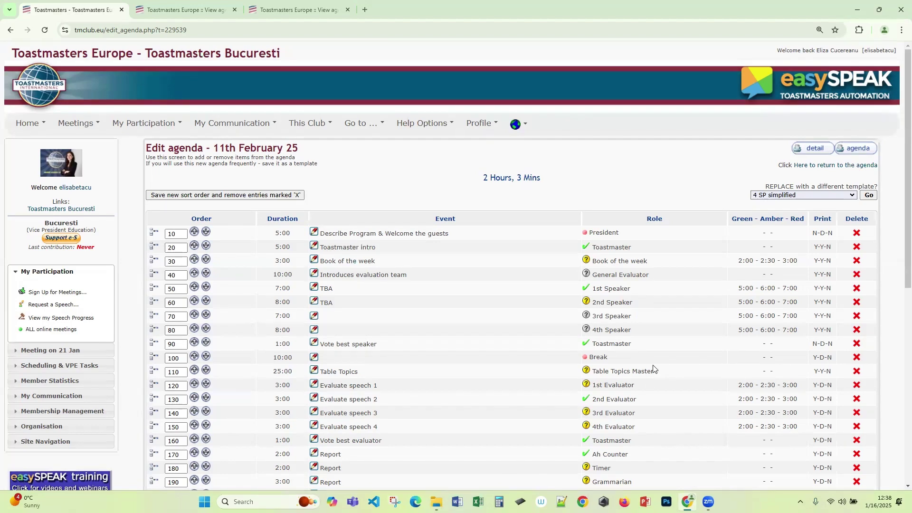
pyautogui.scroll(-1, 653, 337)
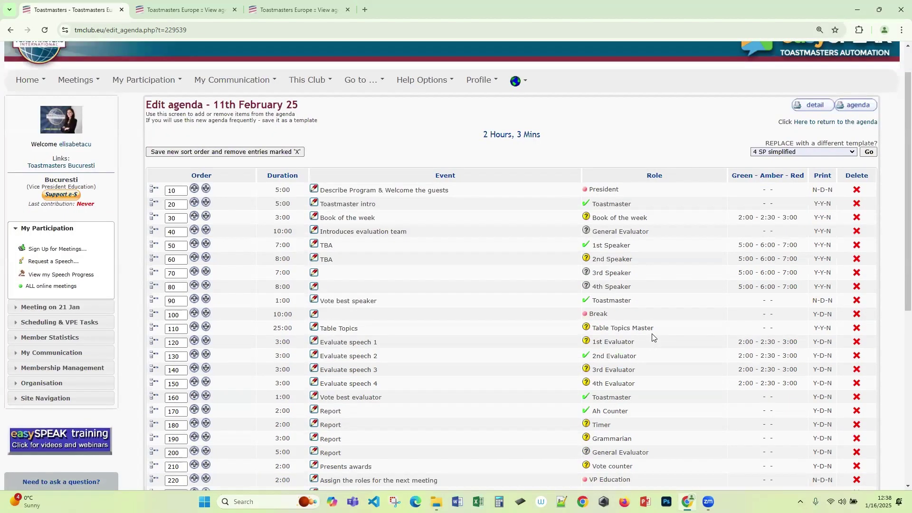
pyautogui.scroll(1, 655, 339)
pyautogui.scroll(-4, 655, 345)
pyautogui.scroll(3, 659, 349)
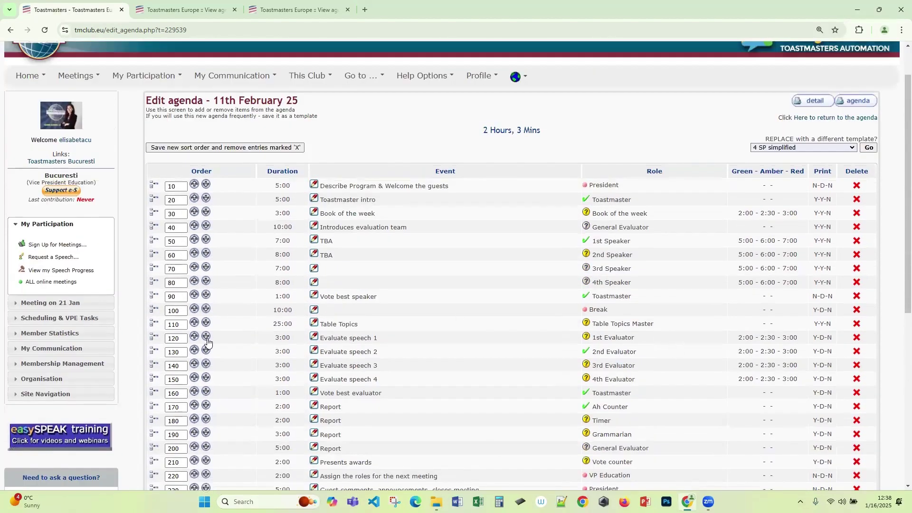
pyautogui.scroll(-2, 207, 342)
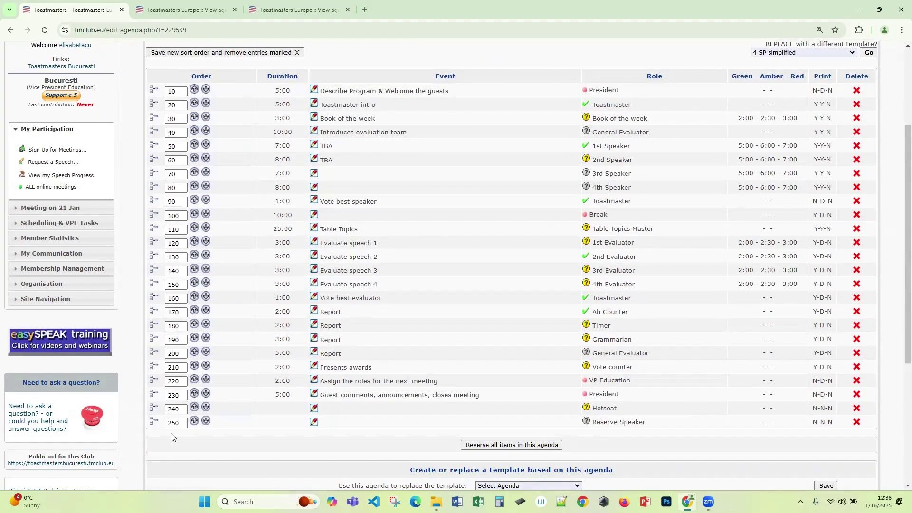
pyautogui.scroll(3, 252, 466)
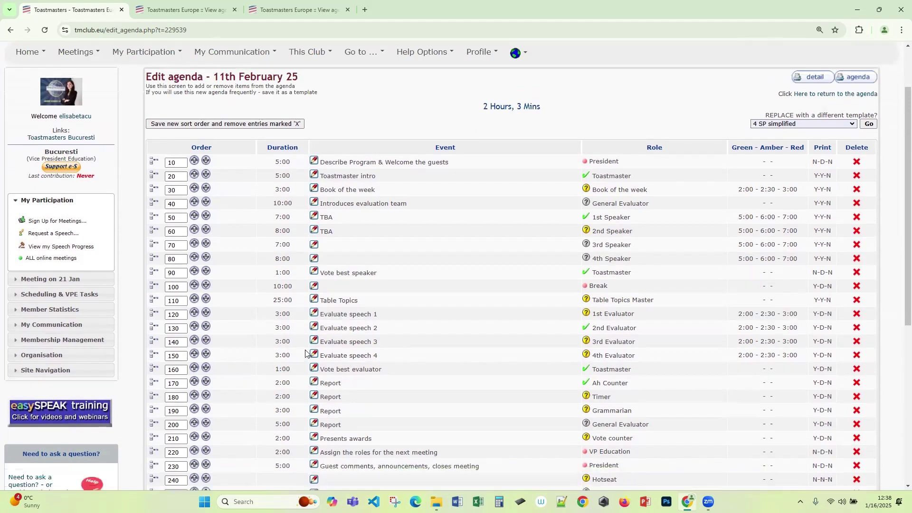
pyautogui.scroll(-2, 304, 354)
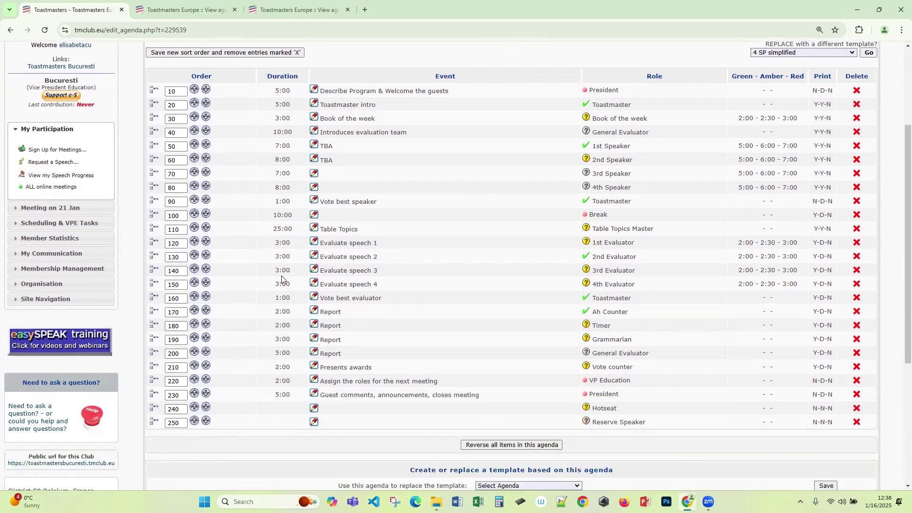
pyautogui.scroll(1, 278, 391)
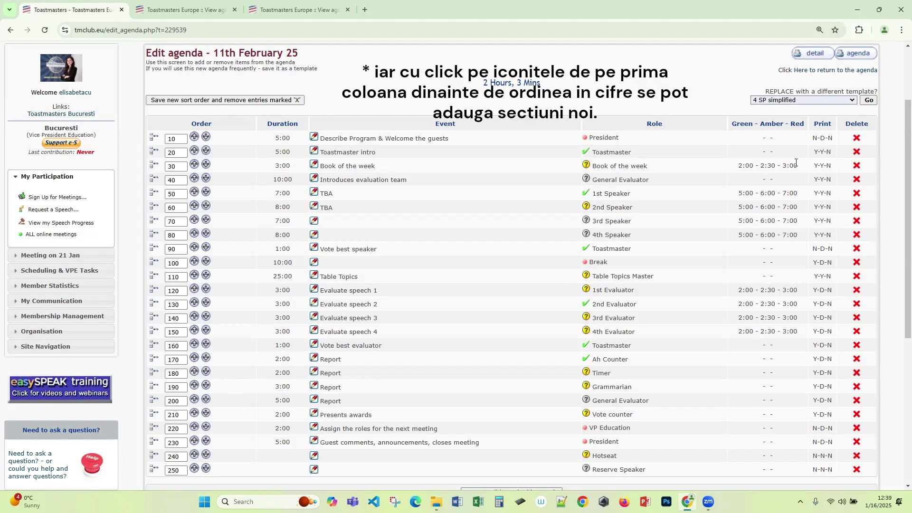
pyautogui.scroll(-5, 797, 163)
pyautogui.scroll(5, 801, 142)
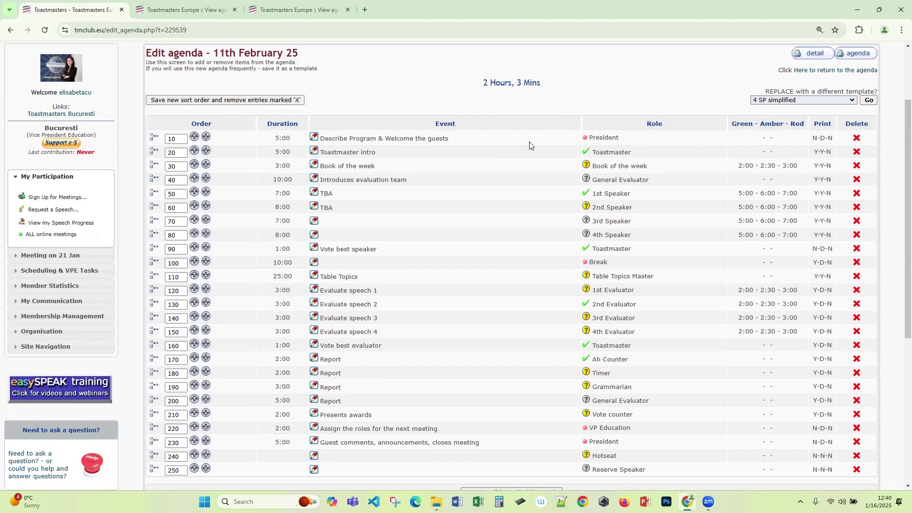
# Open the President's "Describe Program & Welcome the guests" agenda item and append ".....bcdjbdj" to its event text
pyautogui.click(314, 138)
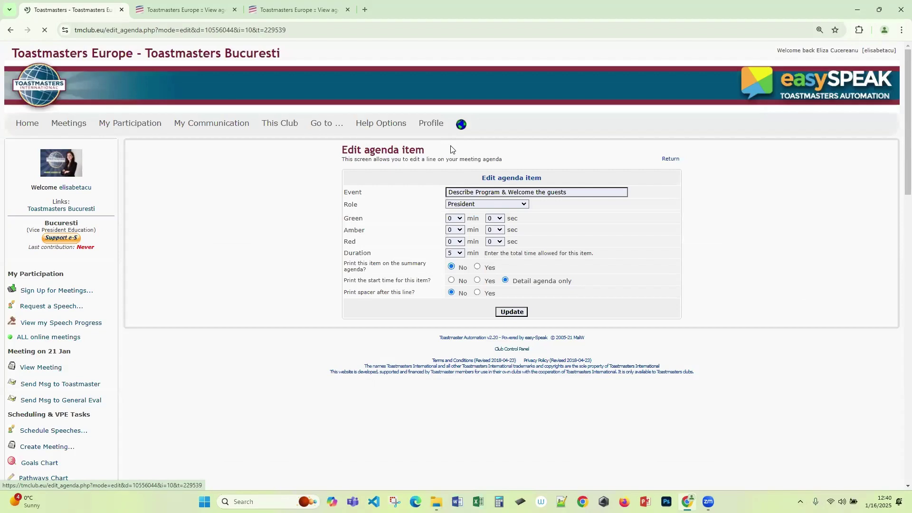
pyautogui.click(611, 189)
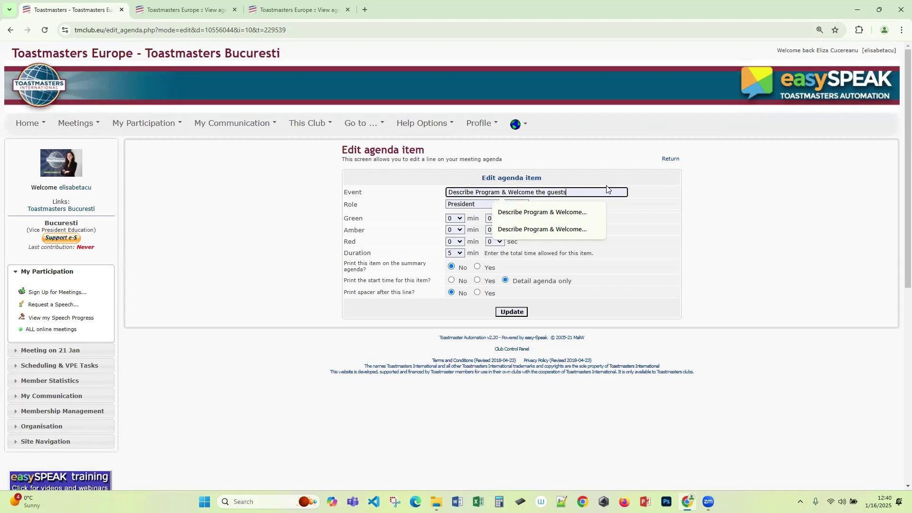
pyautogui.write('.....')
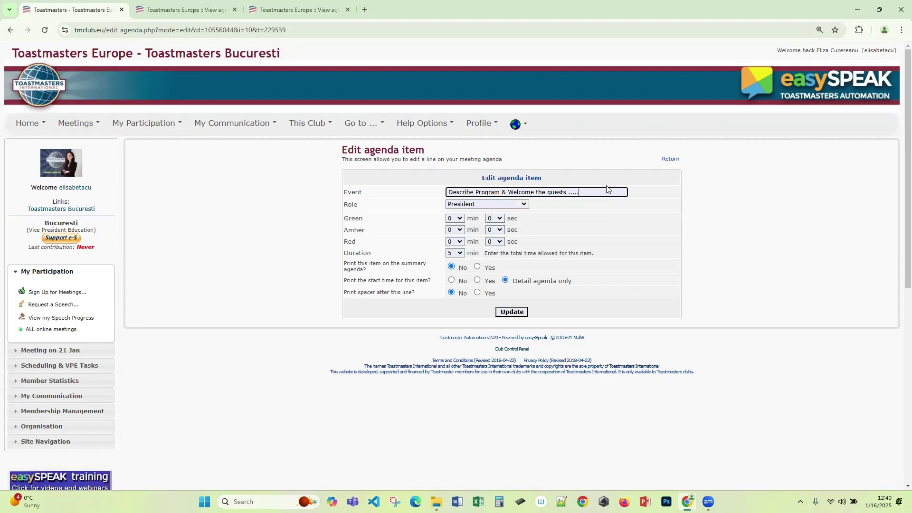
pyautogui.write('bcdjbdj')
# Browse the full list of roles available for the agenda item and leave the President role selected
pyautogui.click(525, 205)
pyautogui.scroll(-4, 503, 304)
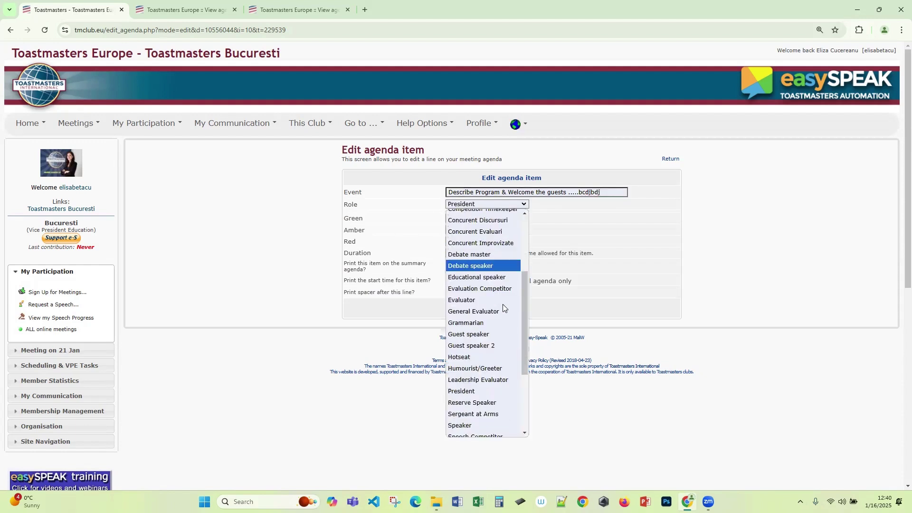
pyautogui.scroll(6, 503, 305)
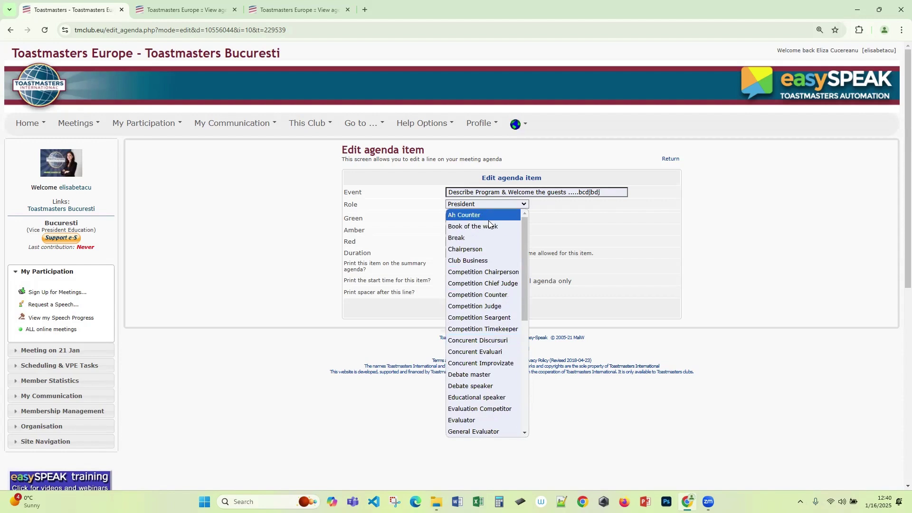
pyautogui.scroll(-5, 481, 280)
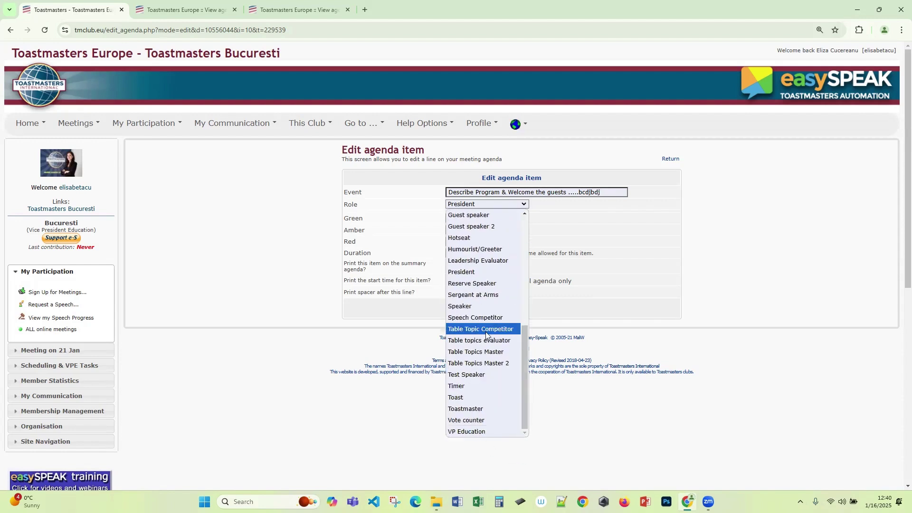
pyautogui.scroll(5, 494, 318)
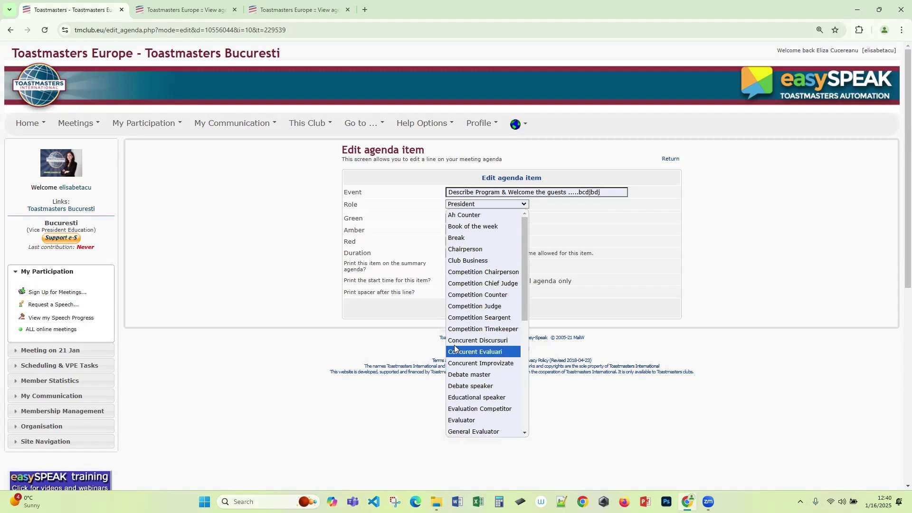
pyautogui.click(721, 234)
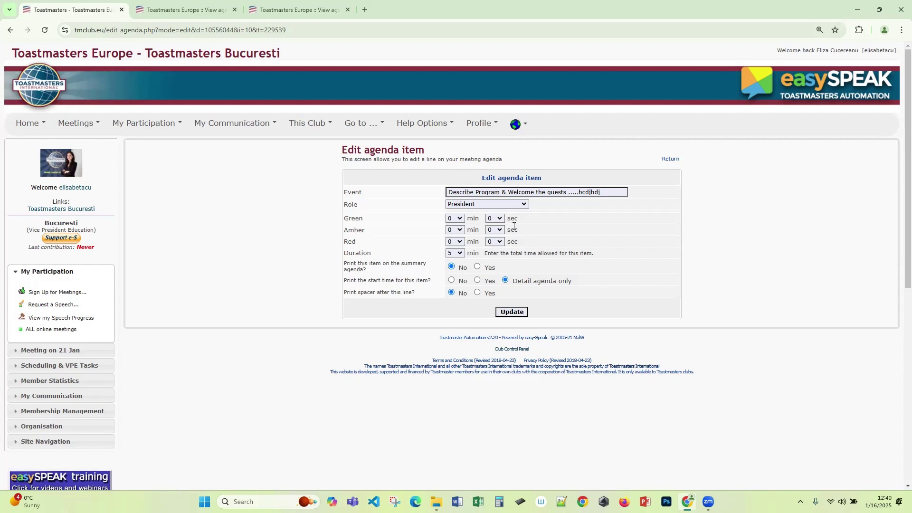
# Look through the Green, Red and Duration time options of the agenda item without changing any value
pyautogui.click(460, 219)
pyautogui.click(463, 218)
pyautogui.click(499, 218)
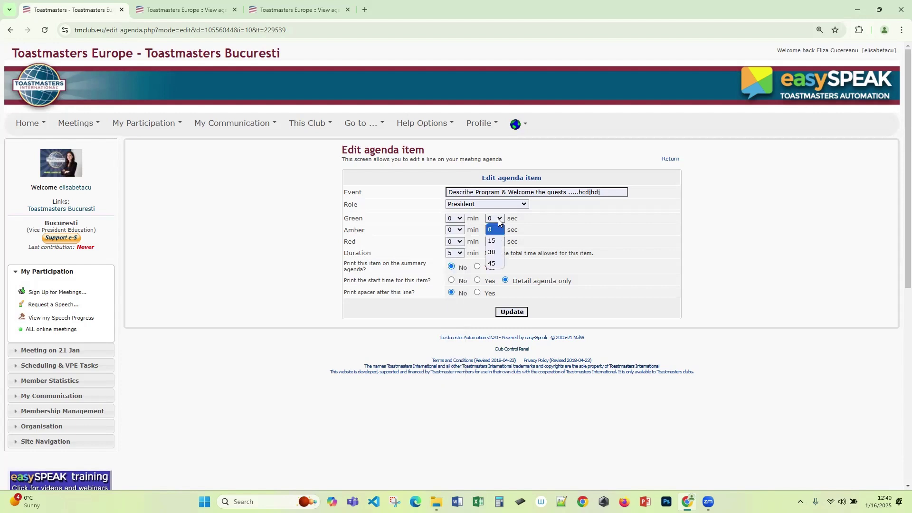
pyautogui.click(502, 222)
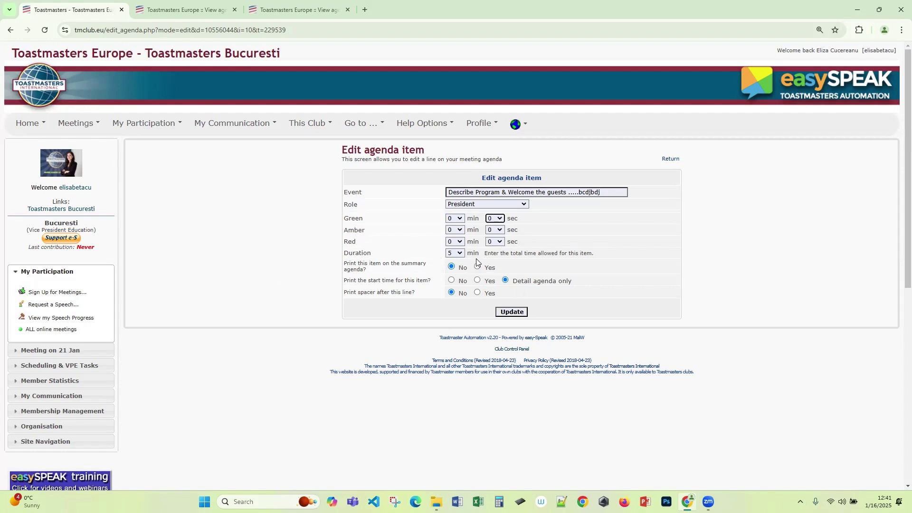
pyautogui.moveTo(485, 254); pyautogui.dragTo(597, 261)
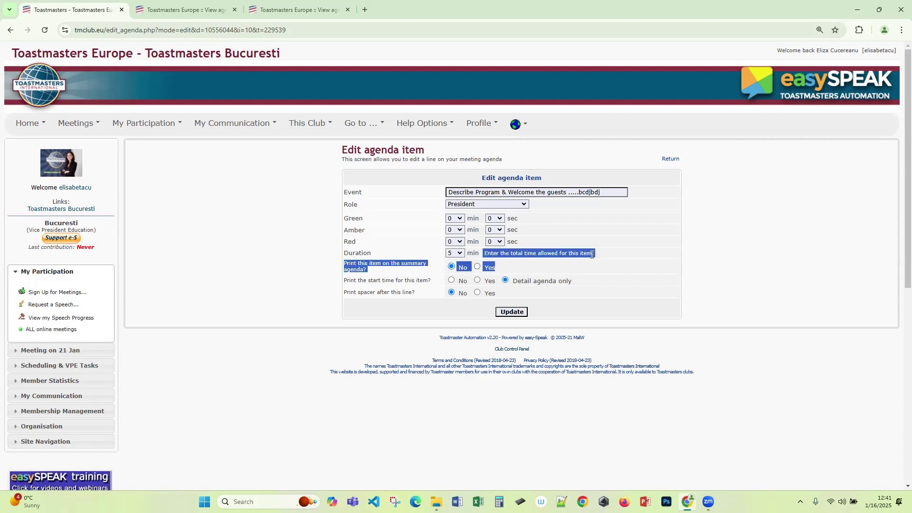
pyautogui.click(598, 261)
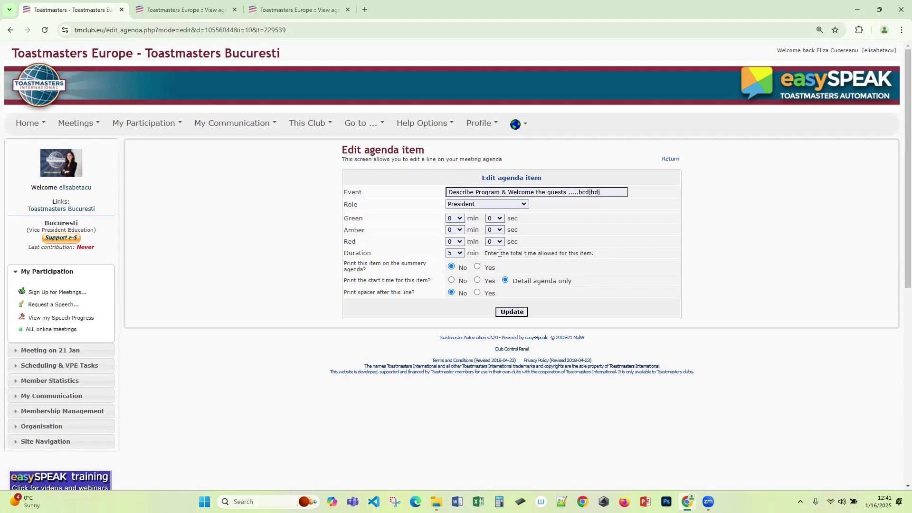
pyautogui.click(460, 253)
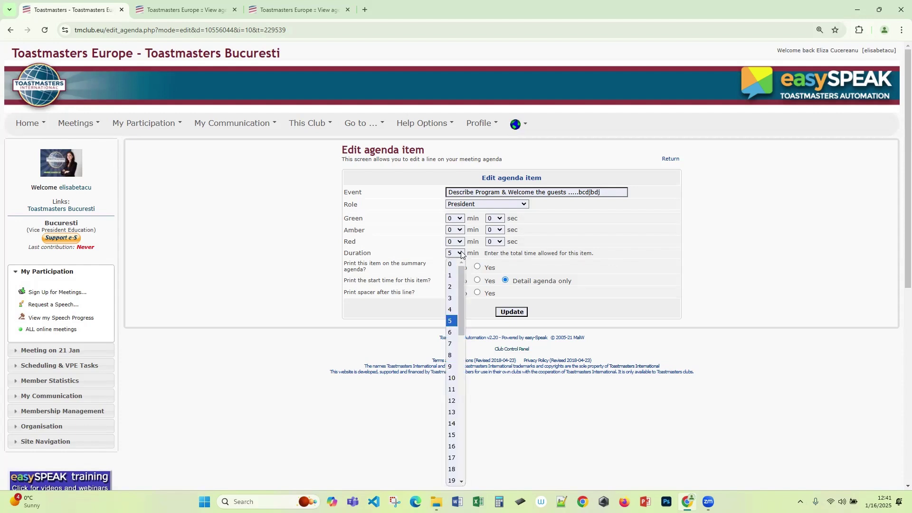
pyautogui.click(489, 260)
pyautogui.click(462, 243)
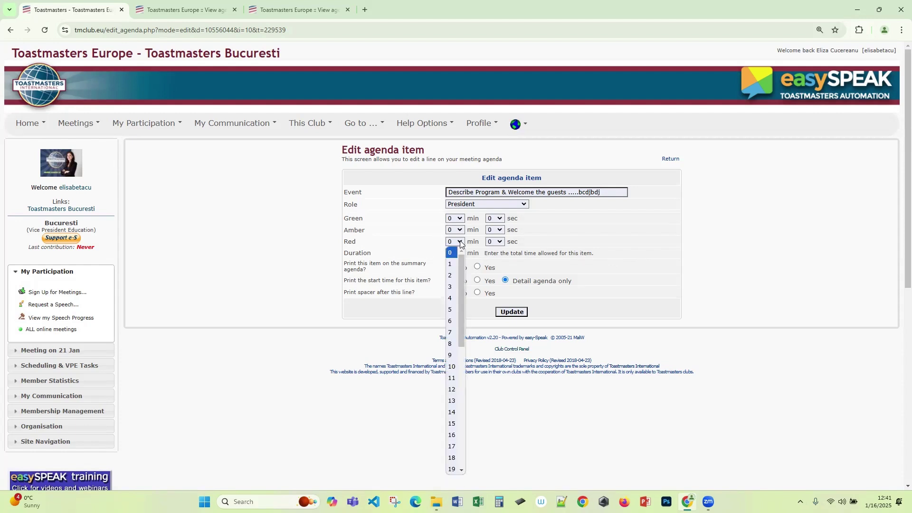
pyautogui.click(498, 270)
# Set the agenda item's Red time to 3 minutes and its duration to 4 minutes
pyautogui.click(451, 255)
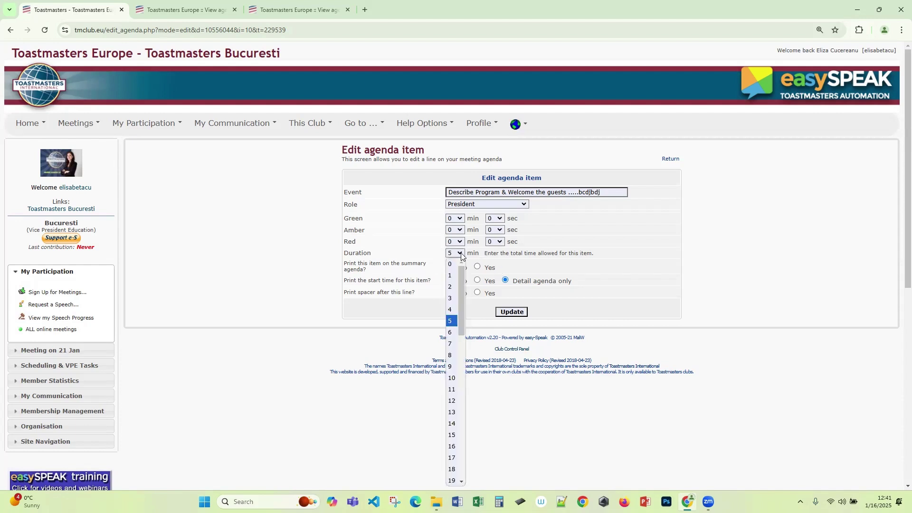
pyautogui.click(457, 264)
pyautogui.click(460, 243)
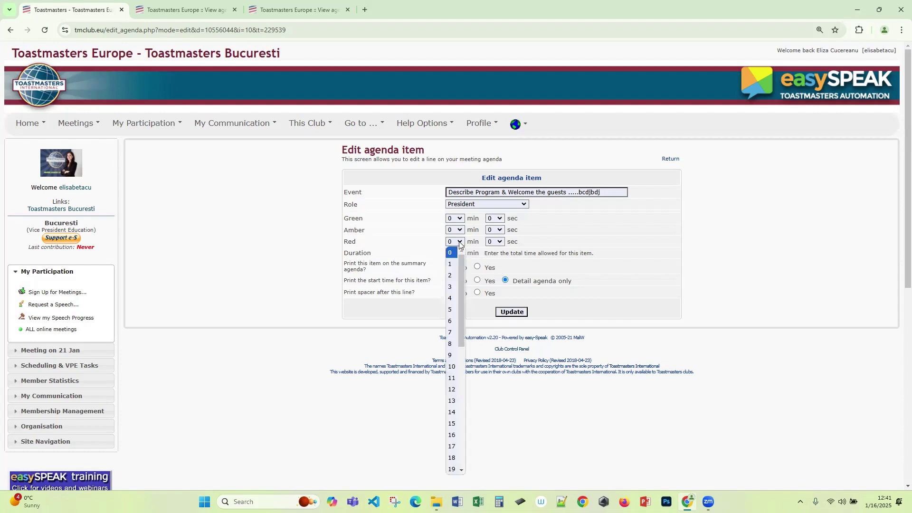
pyautogui.click(456, 289)
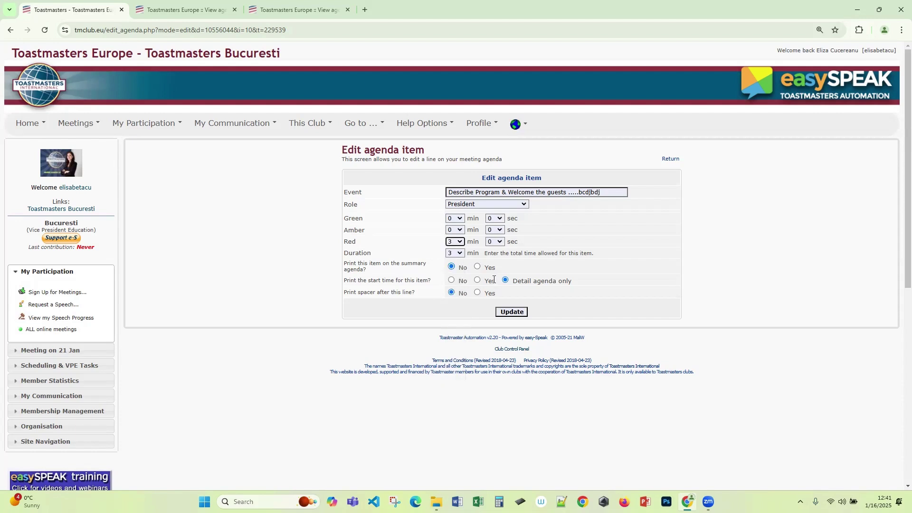
pyautogui.click(459, 255)
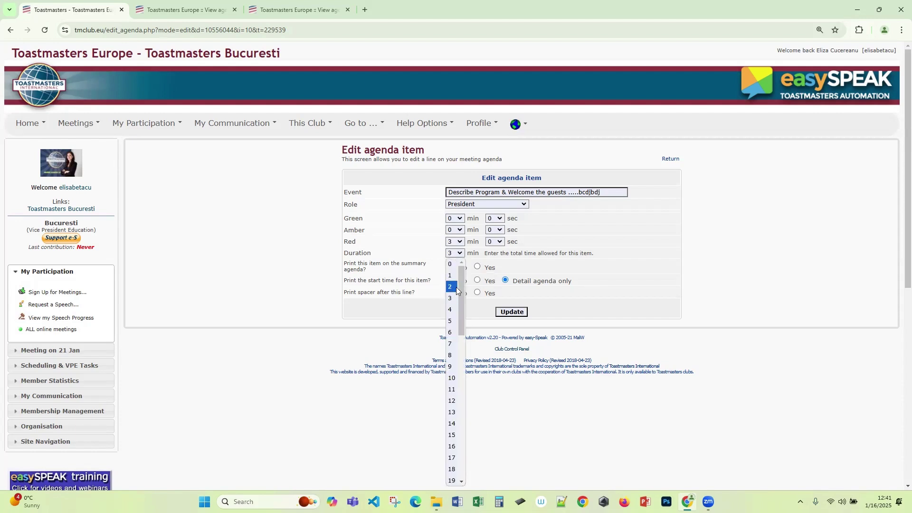
pyautogui.click(454, 309)
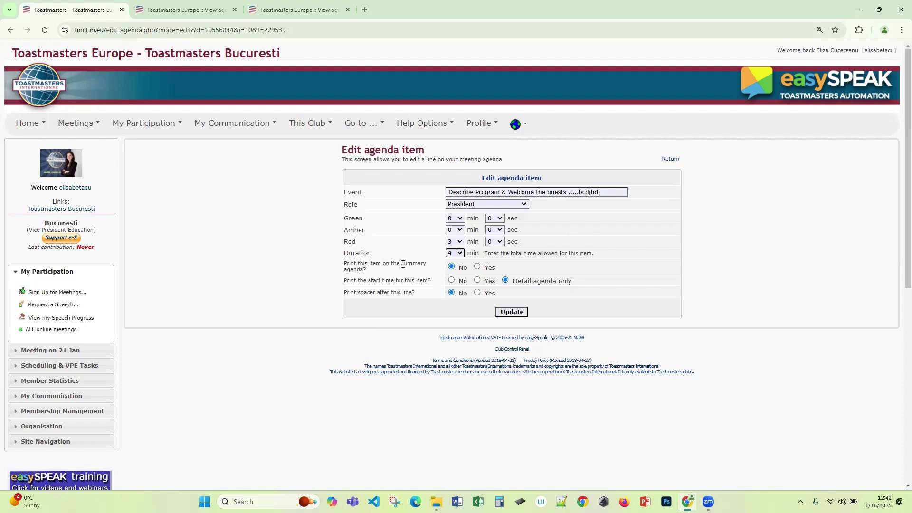
# Set the item's start time to print on both agendas, then compare the detailed and summary agendas and return to the item
pyautogui.moveTo(402, 264)
pyautogui.mouseDown()
pyautogui.moveTo(369, 274)
pyautogui.moveTo(409, 272)
pyautogui.mouseUp()
pyautogui.click(450, 269)
pyautogui.click(165, 9)
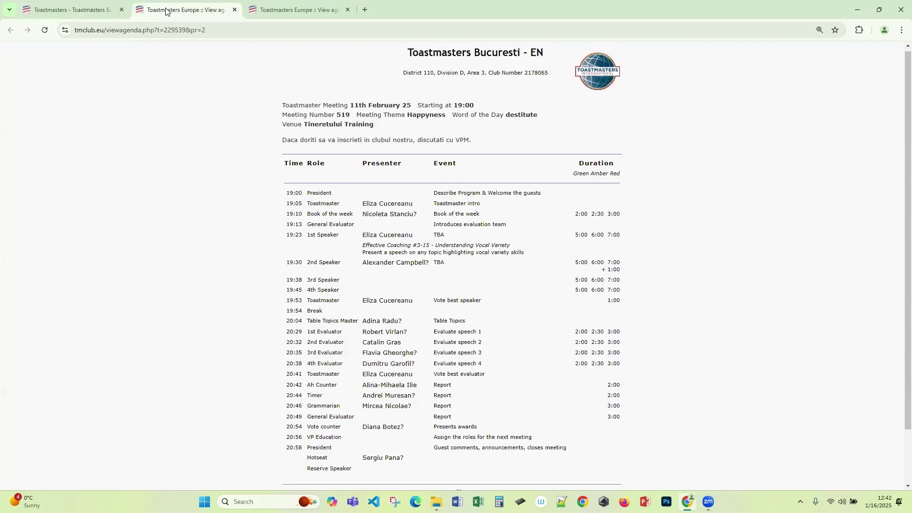
pyautogui.click(289, 10)
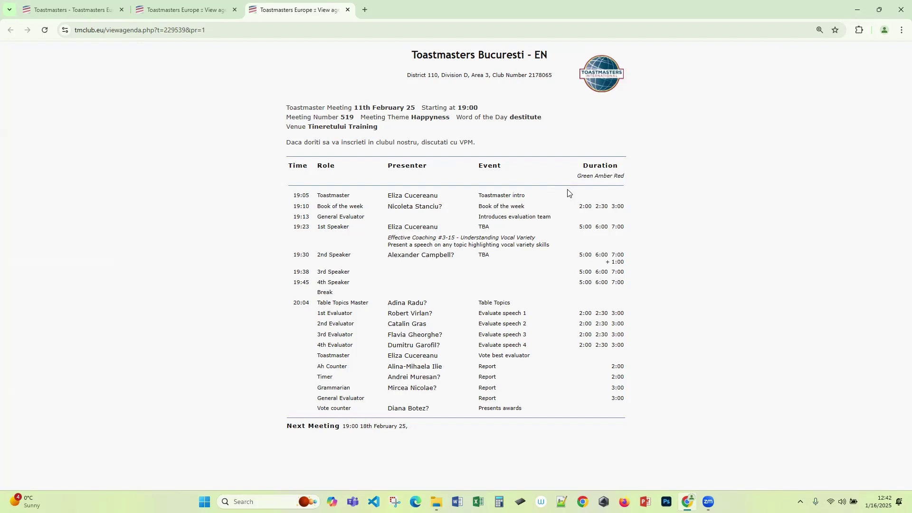
pyautogui.click(167, 10)
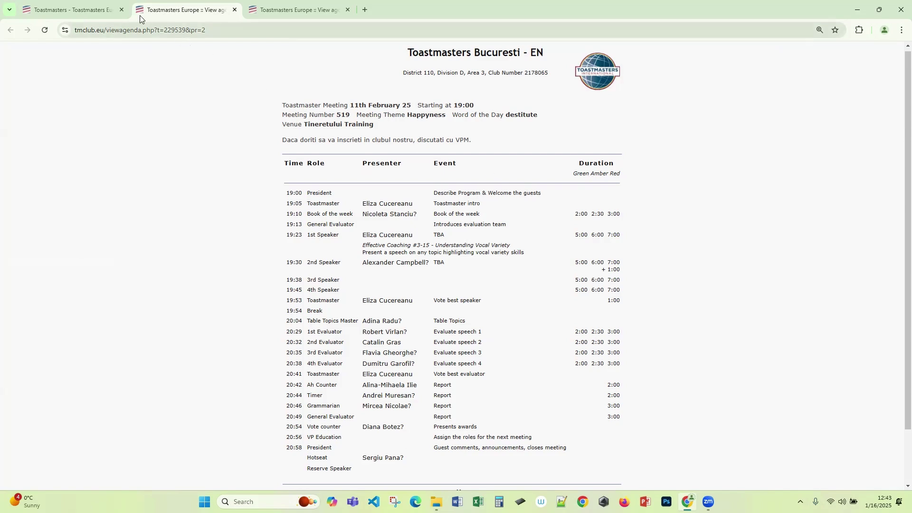
pyautogui.click(295, 10)
pyautogui.click(95, 10)
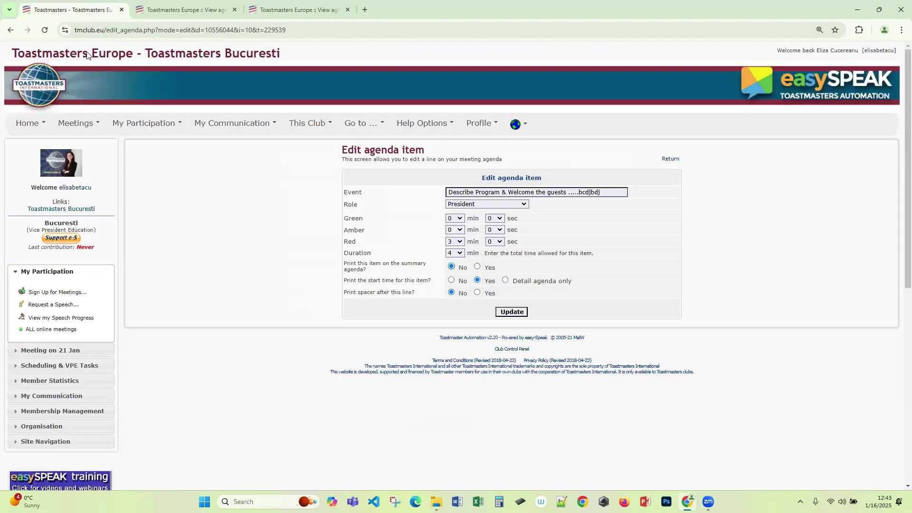
# Set the item's duration to 5 minutes and Red time to 0, enable printing on the summary agenda, and save the item
pyautogui.click(455, 253)
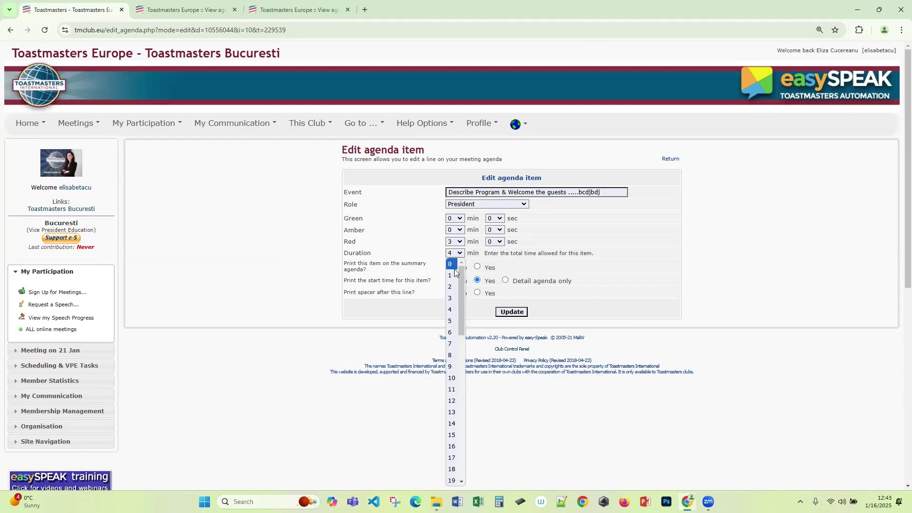
pyautogui.click(451, 322)
pyautogui.click(455, 241)
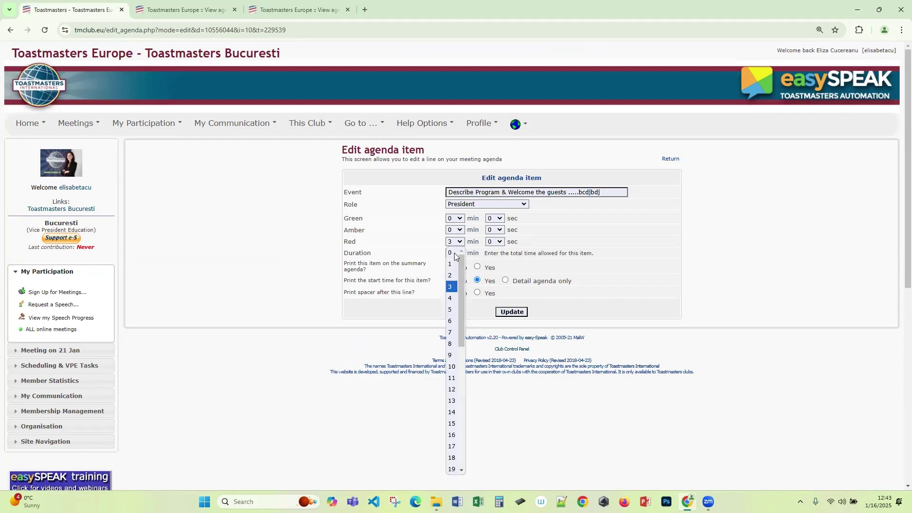
pyautogui.click(454, 253)
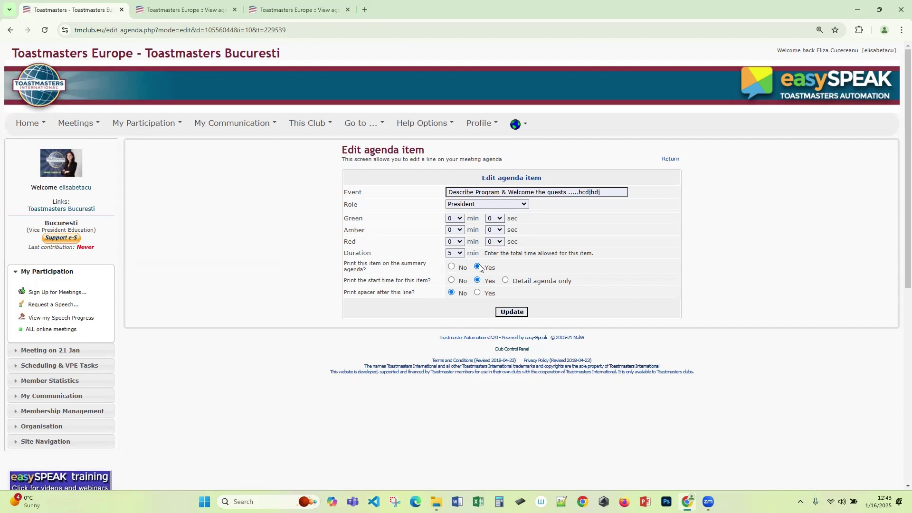
pyautogui.click(513, 312)
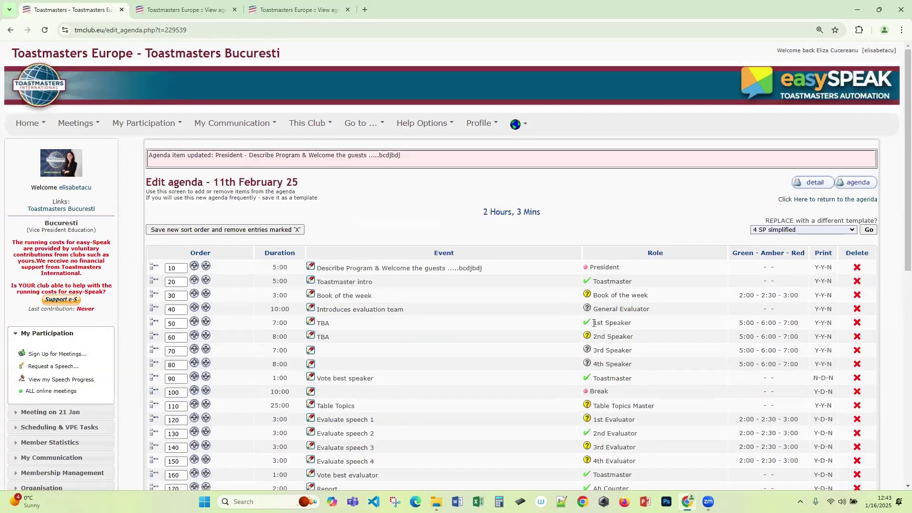
# Compare the detailed and summary agendas, refresh the summary agenda, and examine the President's opening item
pyautogui.click(300, 7)
pyautogui.click(176, 14)
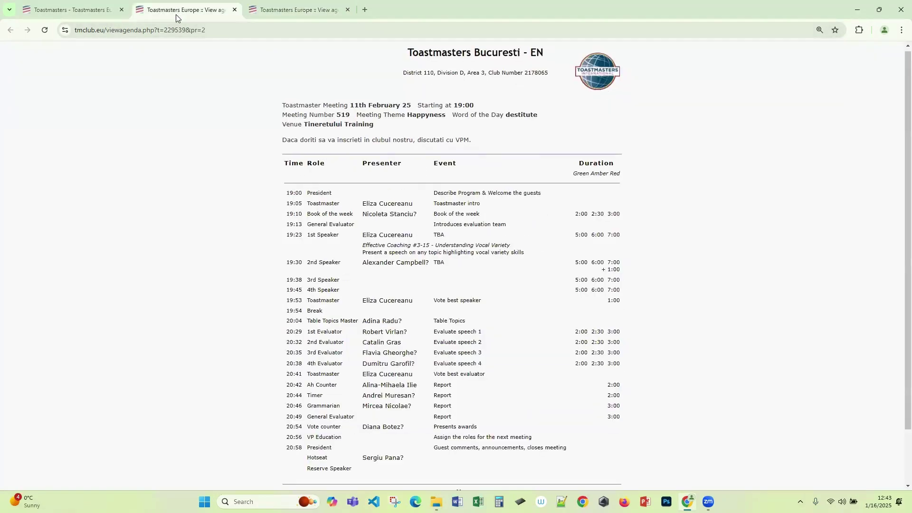
pyautogui.click(293, 11)
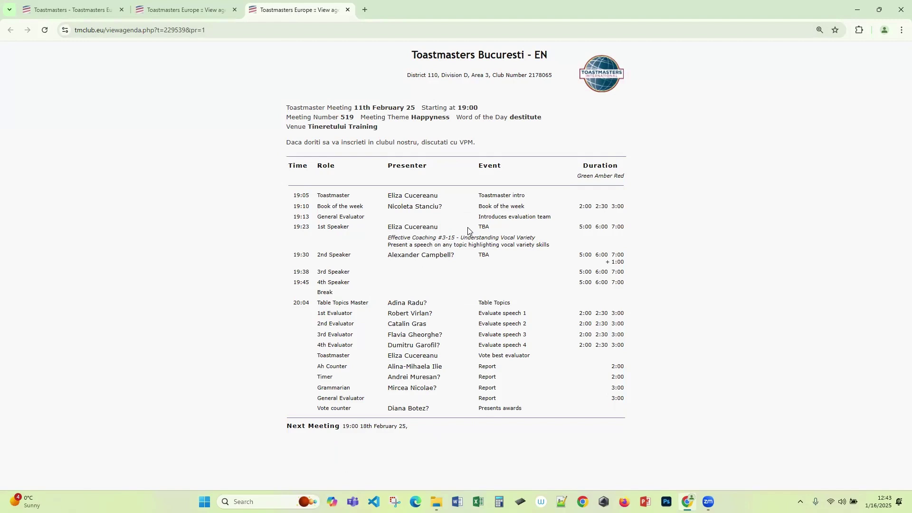
pyautogui.click(44, 29)
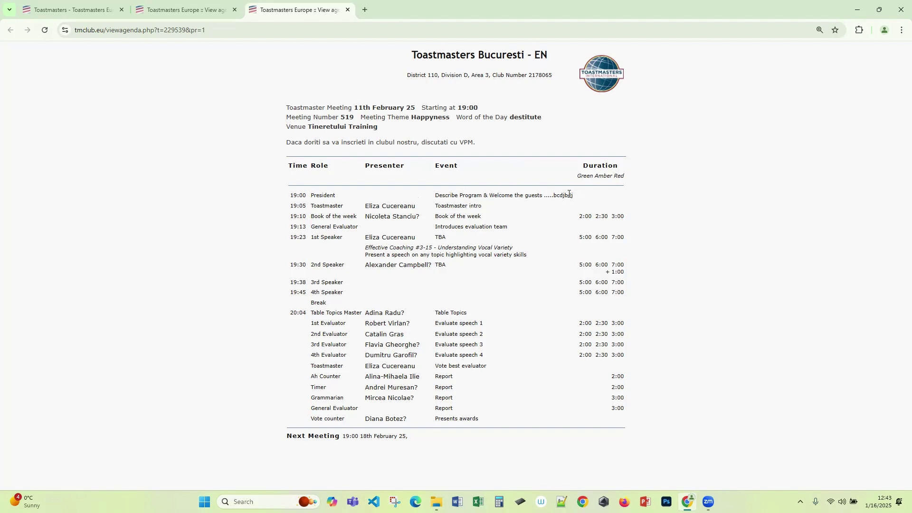
pyautogui.moveTo(573, 195); pyautogui.dragTo(551, 195)
# Reopen the President's opening agenda item, remove the appended ".....bcdjbdj" from its event text, and save it
pyautogui.click(45, 13)
pyautogui.click(311, 266)
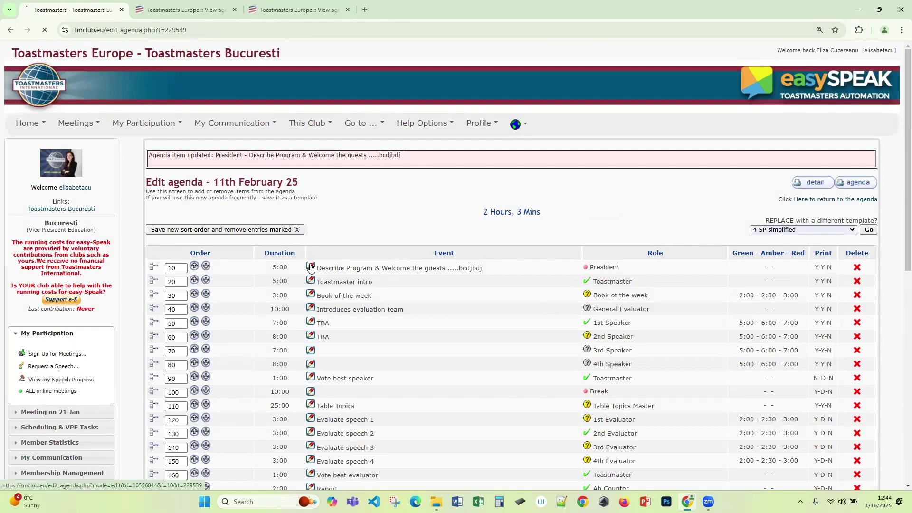
pyautogui.click(568, 195)
pyautogui.moveTo(568, 195); pyautogui.dragTo(647, 197)
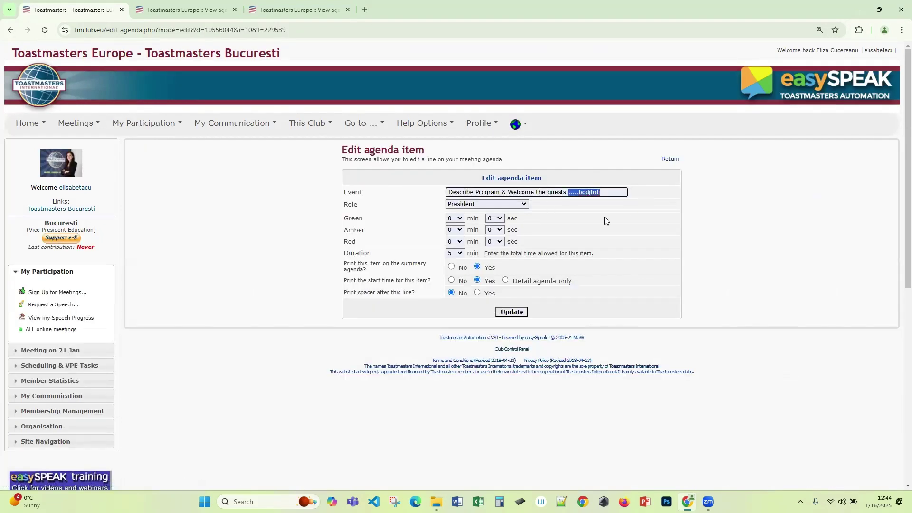
pyautogui.press('BackSpace')
pyautogui.click(703, 190)
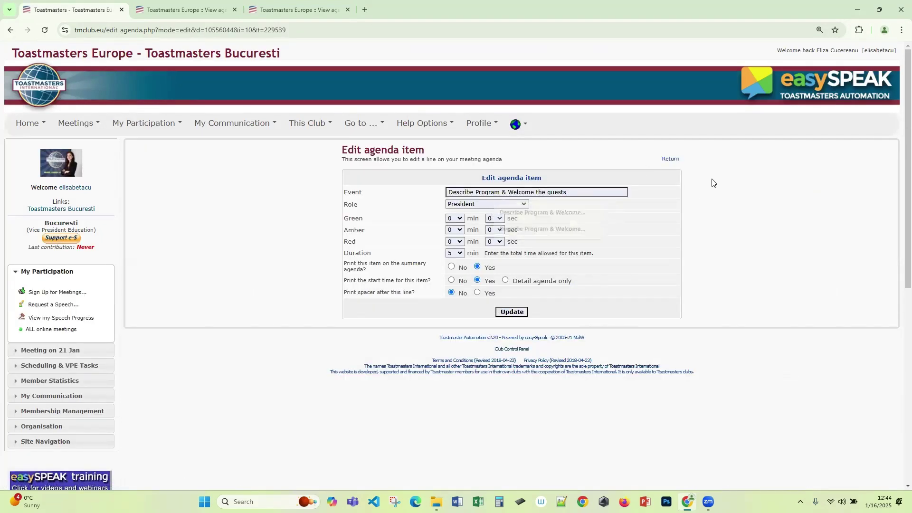
pyautogui.click(511, 313)
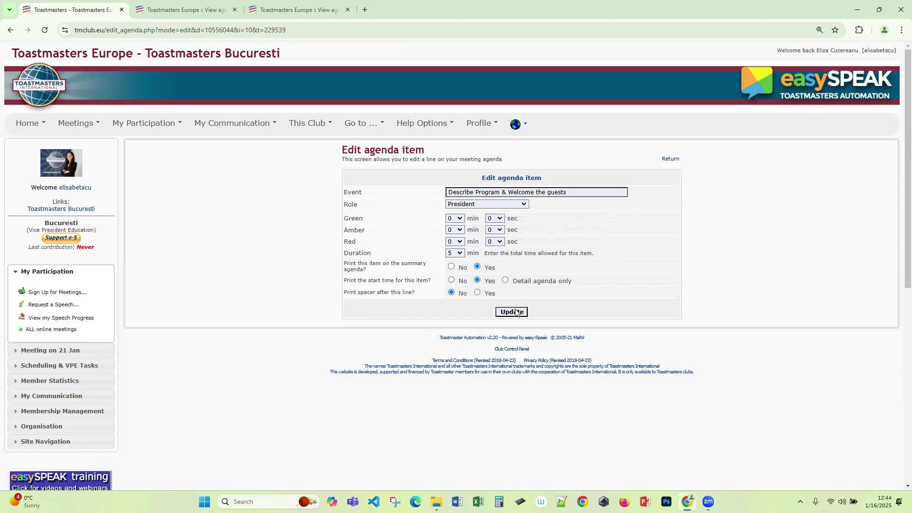
# Compare the summary and detailed agendas for the President's opening item, then return to the agenda editor
pyautogui.click(267, 15)
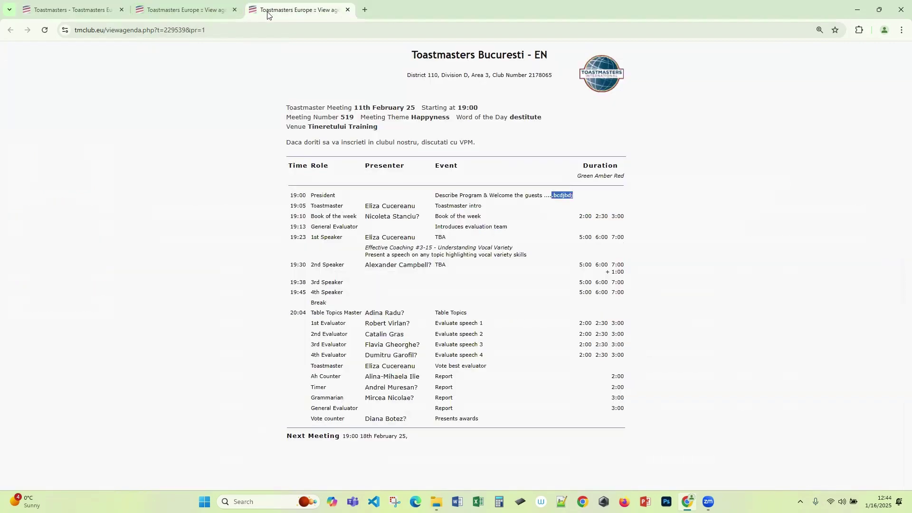
pyautogui.click(186, 10)
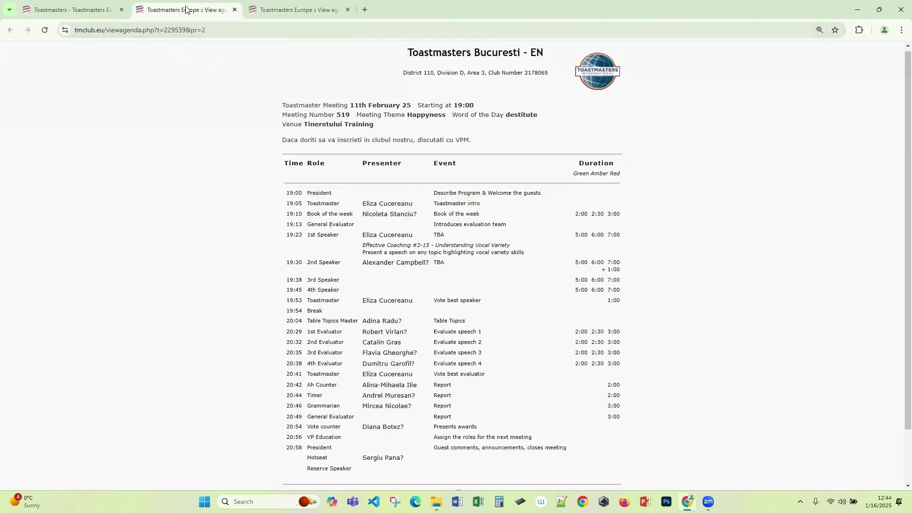
pyautogui.click(296, 12)
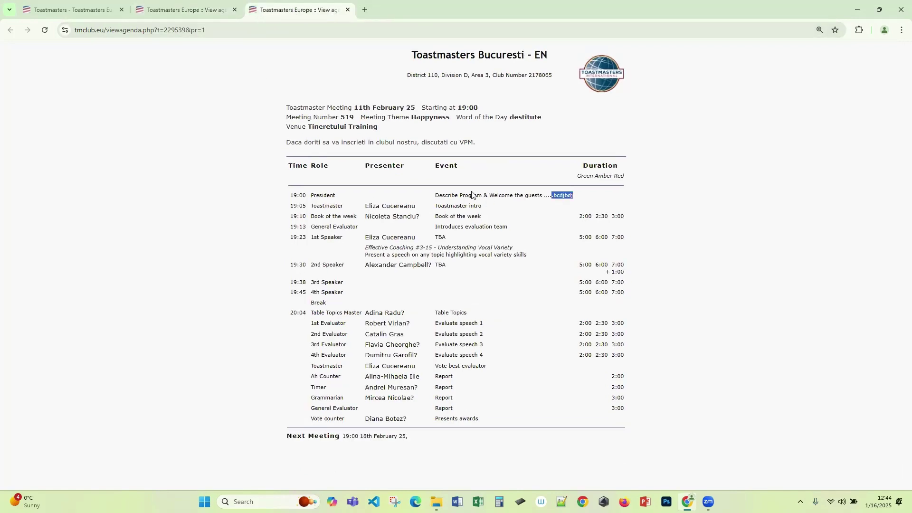
pyautogui.click(183, 13)
pyautogui.click(301, 10)
pyautogui.click(26, 10)
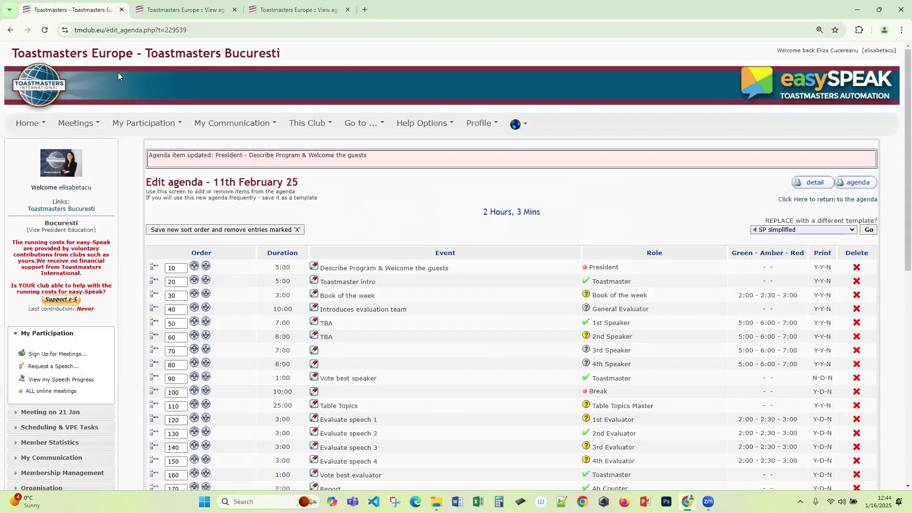
# Set the President's opening item to print its start time on the detail agenda only, save it, and refresh the summary agenda
pyautogui.click(314, 267)
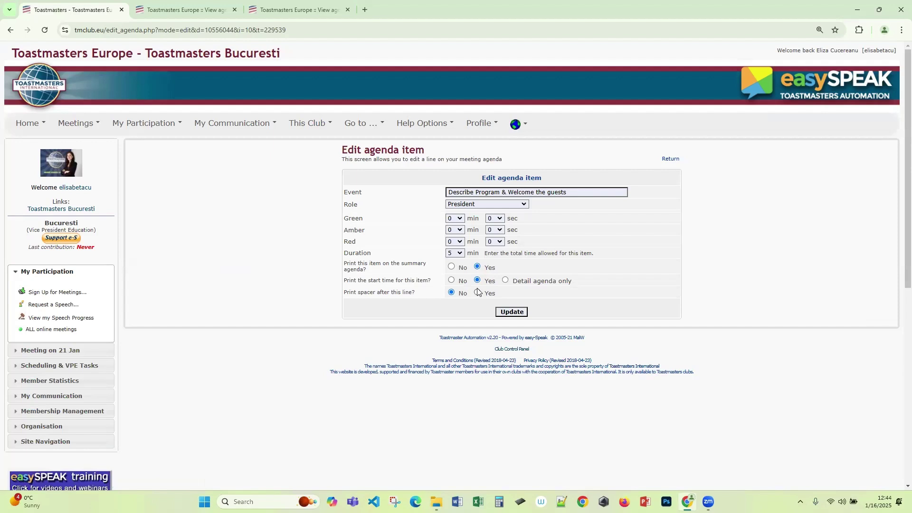
pyautogui.click(505, 281)
pyautogui.click(513, 312)
pyautogui.click(274, 9)
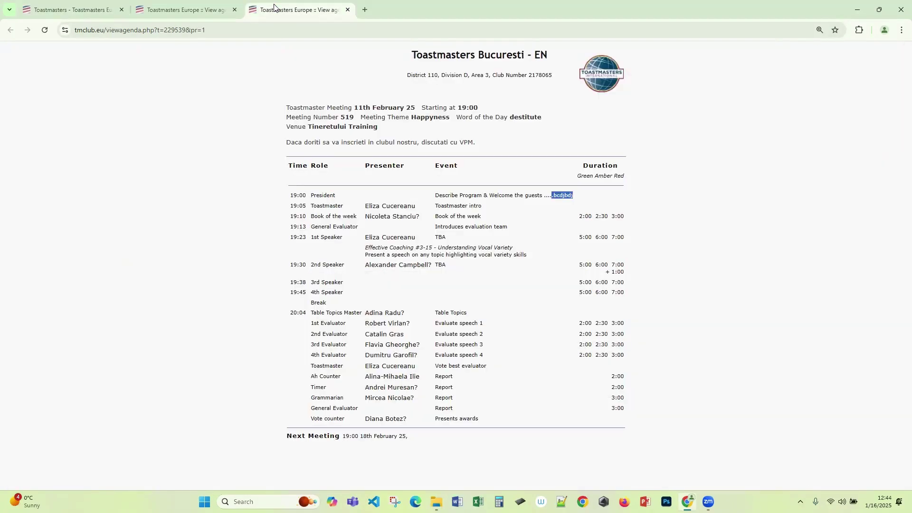
pyautogui.click(45, 31)
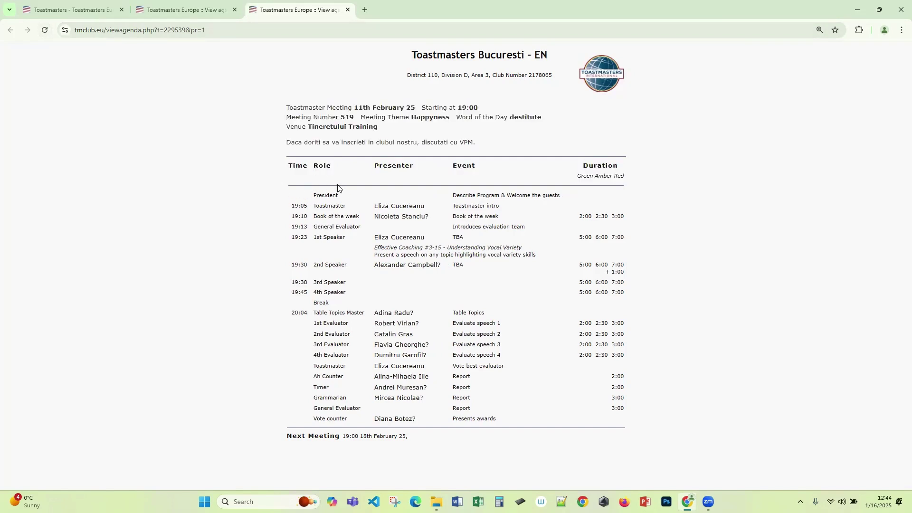
# Exclude the President's opening item from the summary agenda, enable a spacer after its line, save, and check both agendas
pyautogui.click(71, 10)
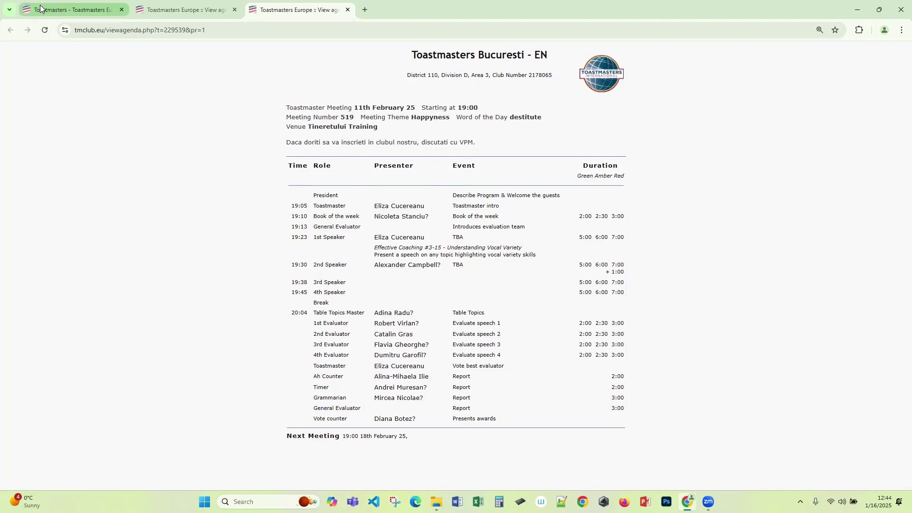
pyautogui.click(314, 267)
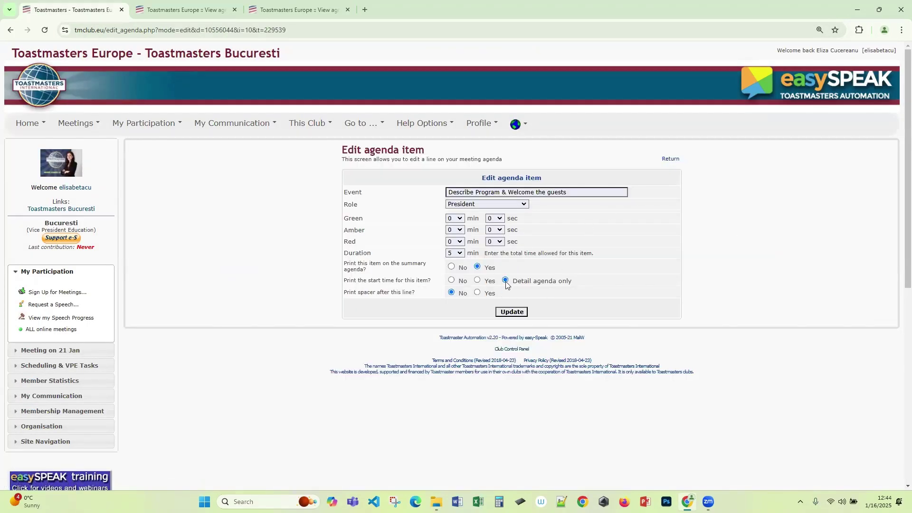
pyautogui.click(452, 267)
pyautogui.click(478, 294)
pyautogui.click(517, 314)
pyautogui.click(291, 10)
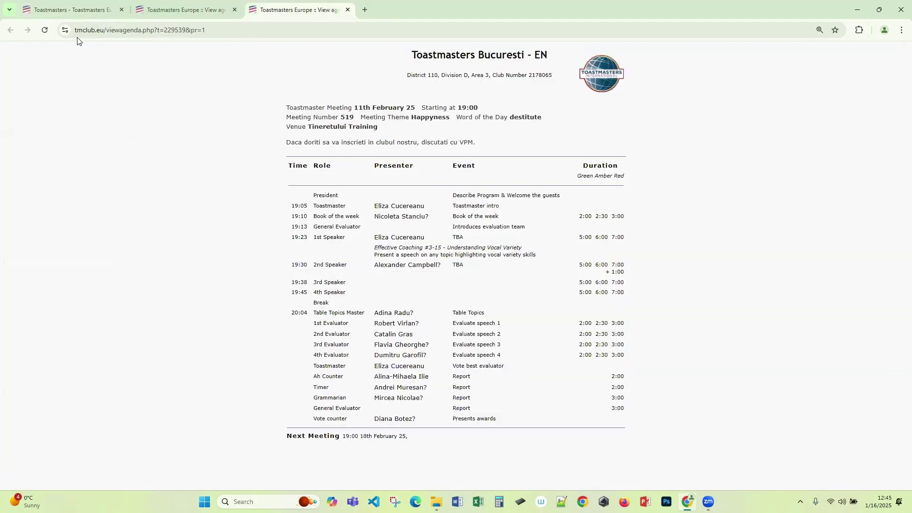
pyautogui.click(43, 31)
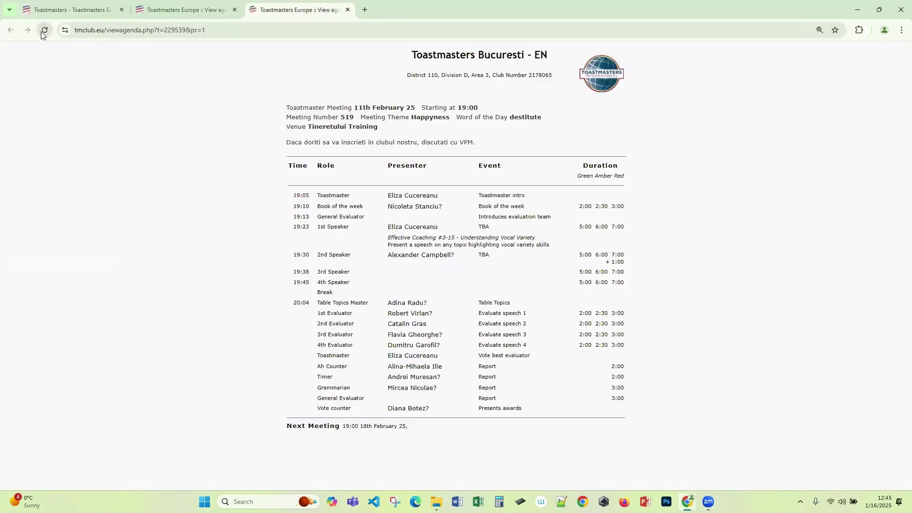
pyautogui.click(186, 9)
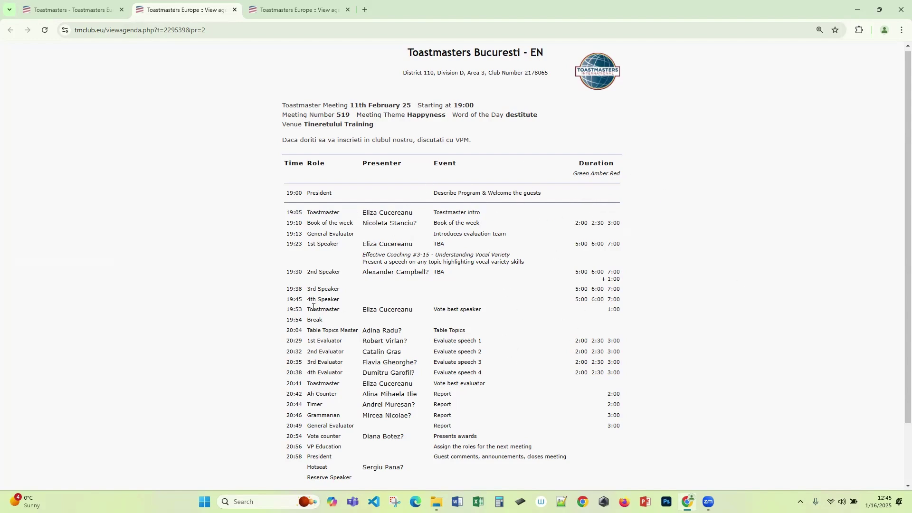
pyautogui.scroll(-2, 409, 245)
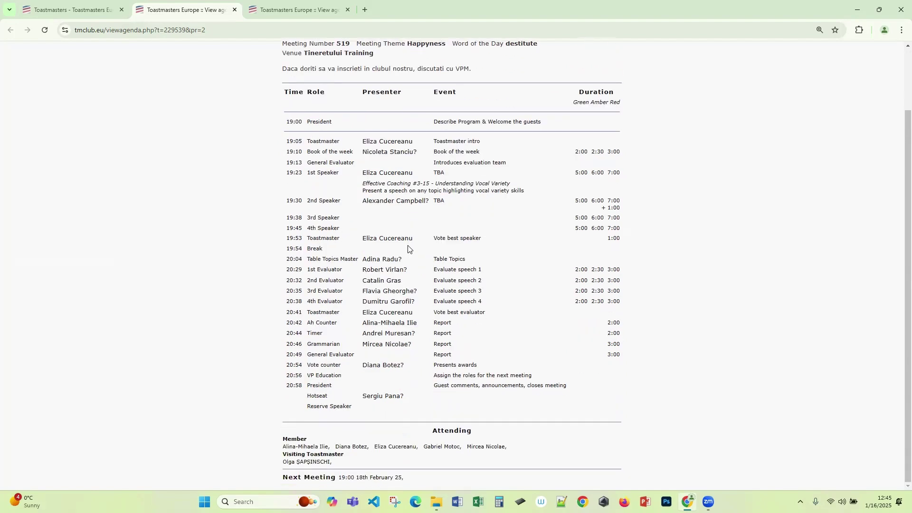
pyautogui.scroll(2, 409, 245)
# Reopen the President's opening item, turn off the spacer after its line, and save it
pyautogui.click(46, 11)
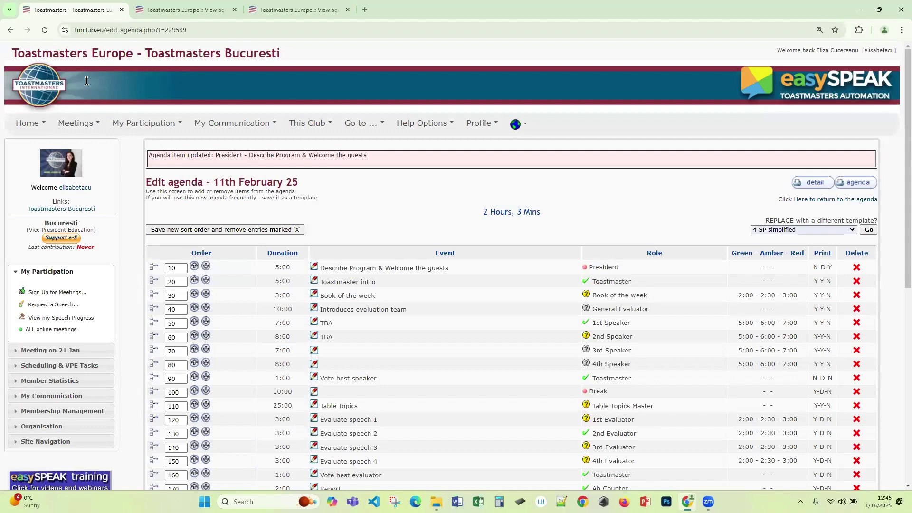
pyautogui.click(315, 266)
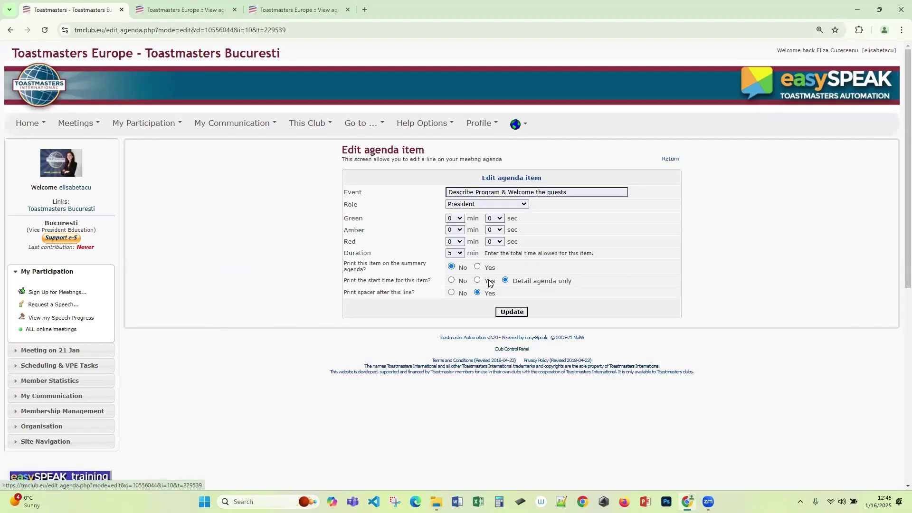
pyautogui.click(452, 293)
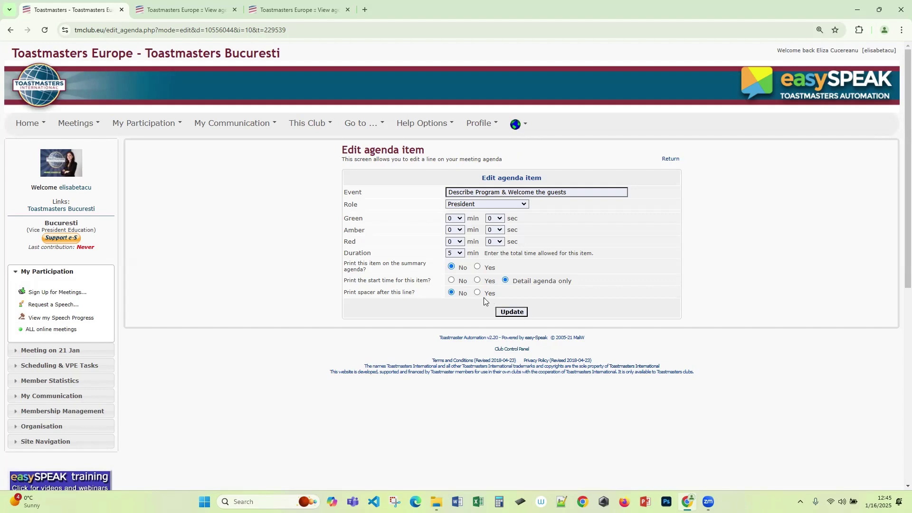
pyautogui.click(516, 312)
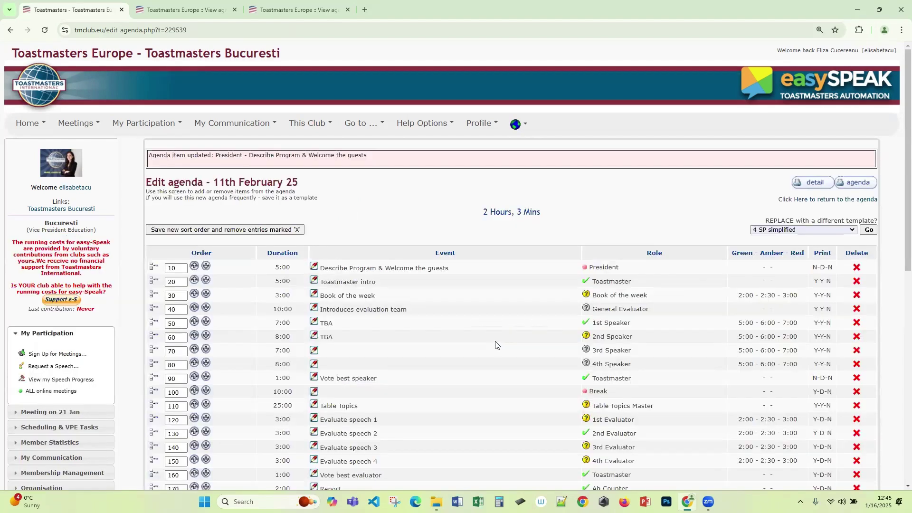
# Compare the print options inside the President's opening item with its code in the agenda's Print column
pyautogui.scroll(-2, 431, 202)
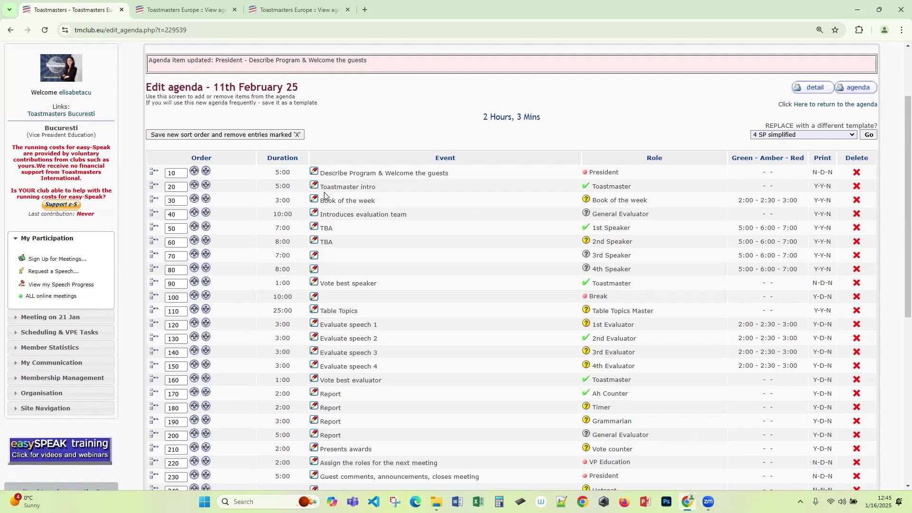
pyautogui.click(315, 173)
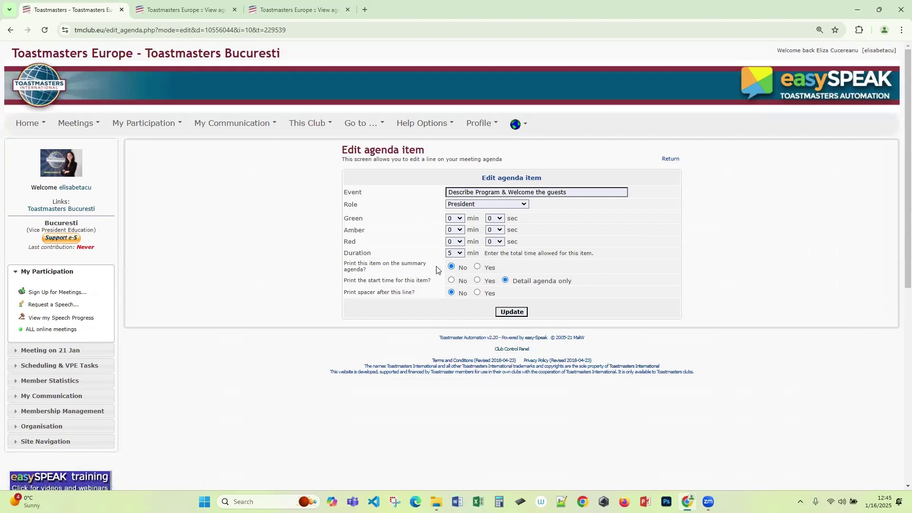
pyautogui.click(671, 159)
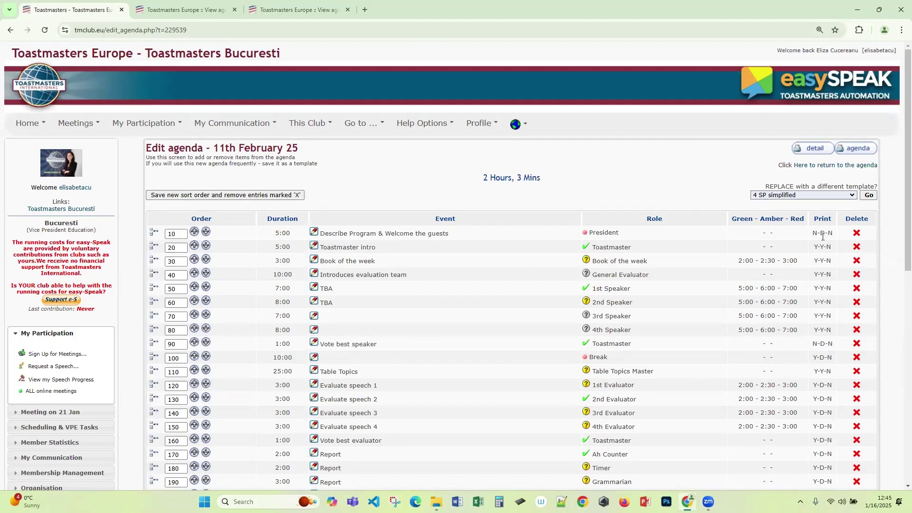
pyautogui.click(314, 232)
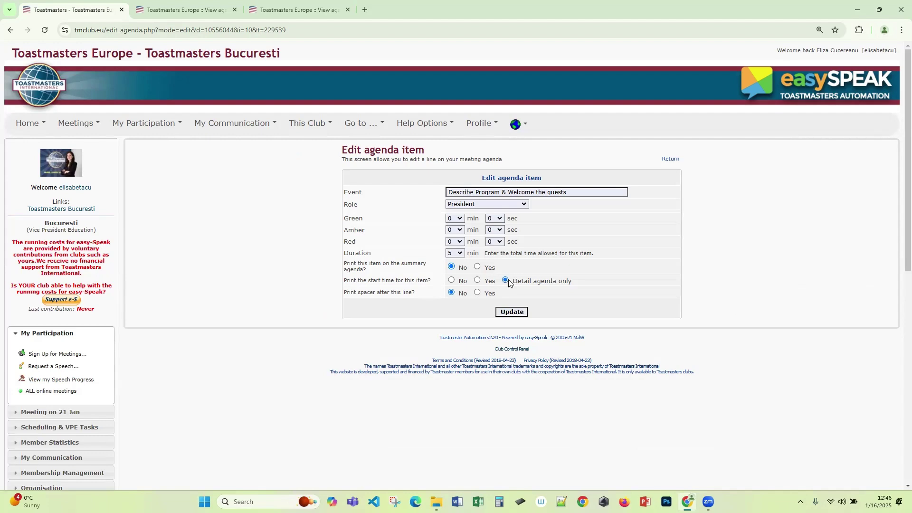
pyautogui.click(670, 159)
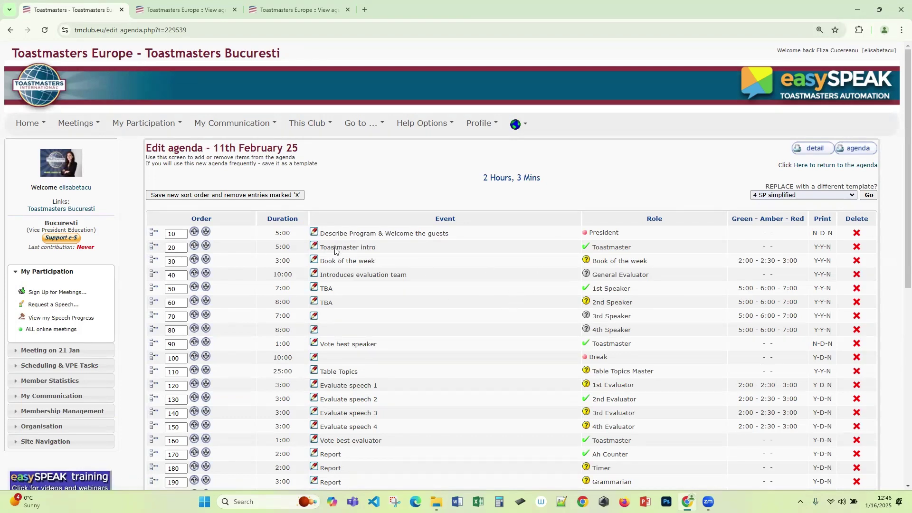
pyautogui.click(315, 232)
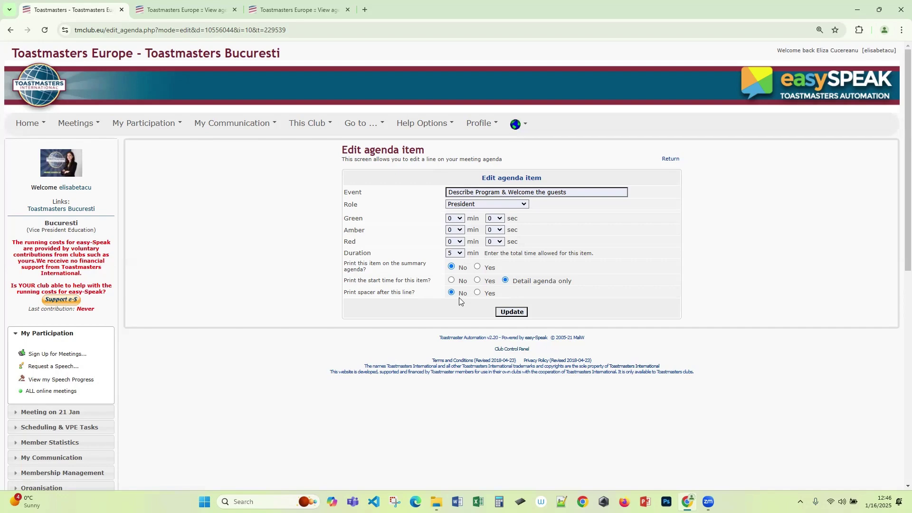
pyautogui.click(671, 158)
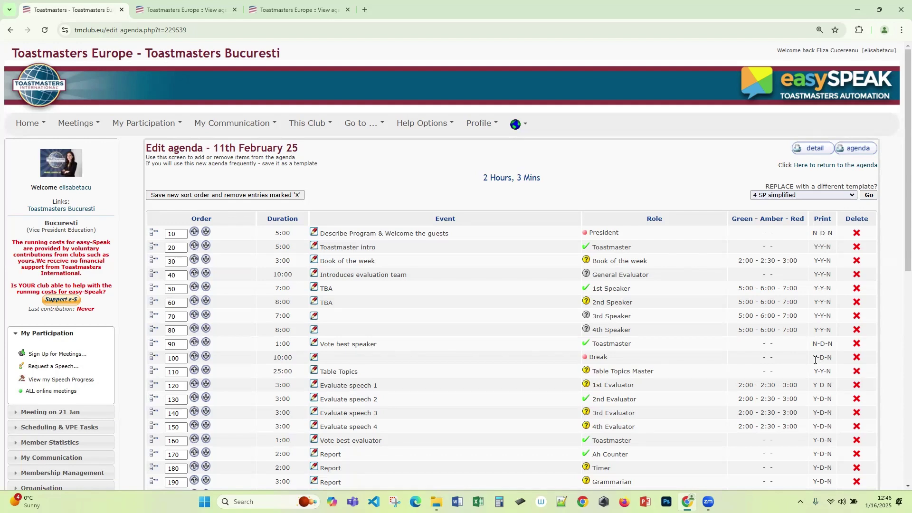
# Examine the Print codes and role status markers for all items of the 11th February 25 agenda
pyautogui.scroll(-3, 822, 420)
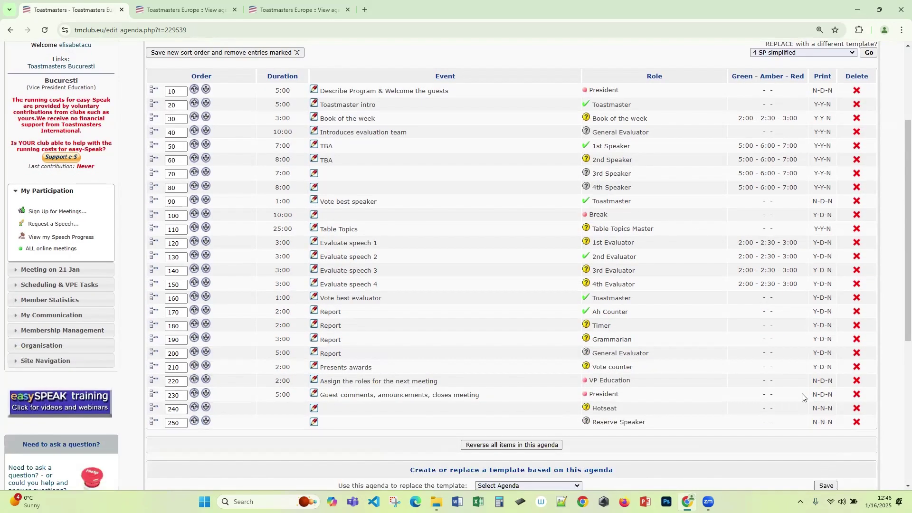
pyautogui.scroll(3, 808, 409)
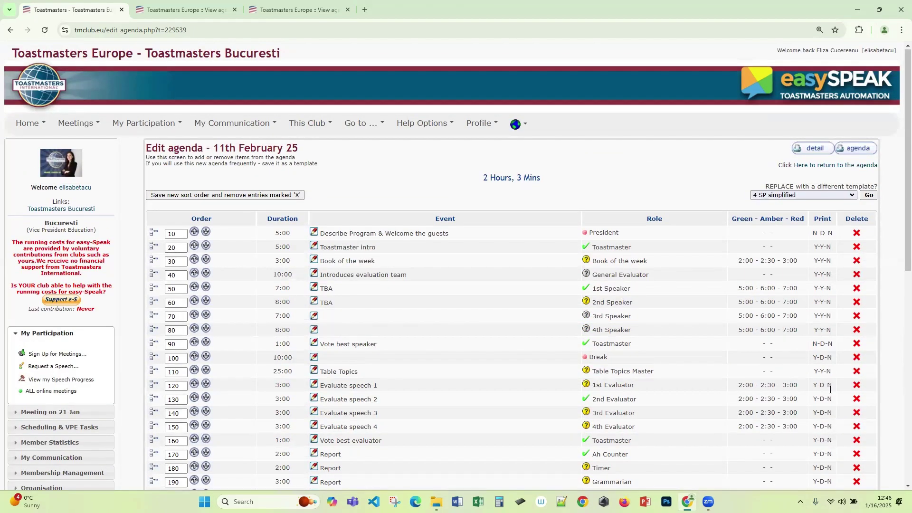
pyautogui.scroll(-4, 831, 390)
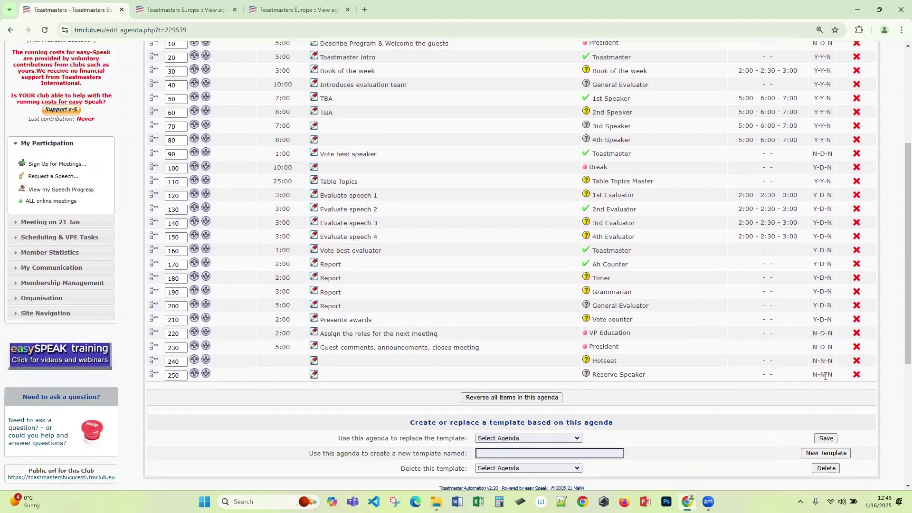
pyautogui.scroll(4, 825, 376)
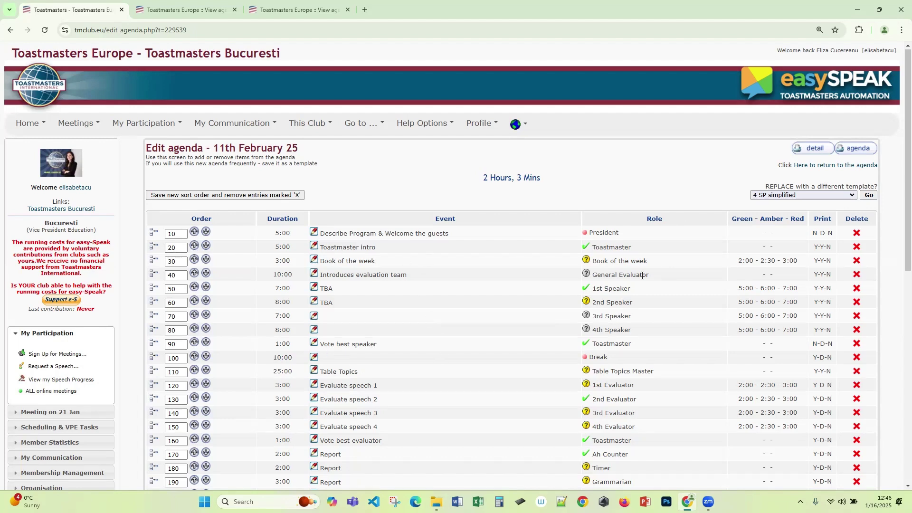
pyautogui.scroll(-1, 480, 362)
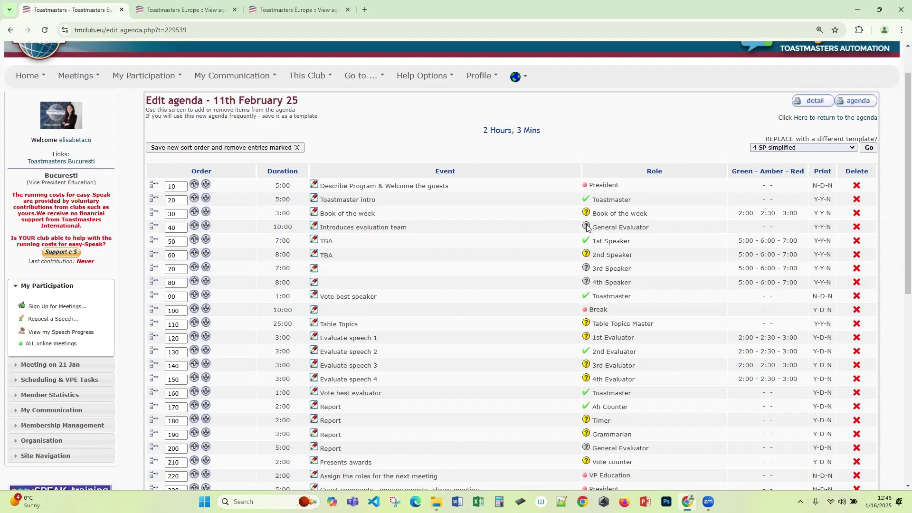
pyautogui.scroll(-3, 593, 234)
pyautogui.scroll(3, 593, 235)
# View the role assignments on the 11th February 25 meeting page, then return to the agenda editor and review its role markers
pyautogui.click(829, 119)
pyautogui.scroll(-2, 209, 302)
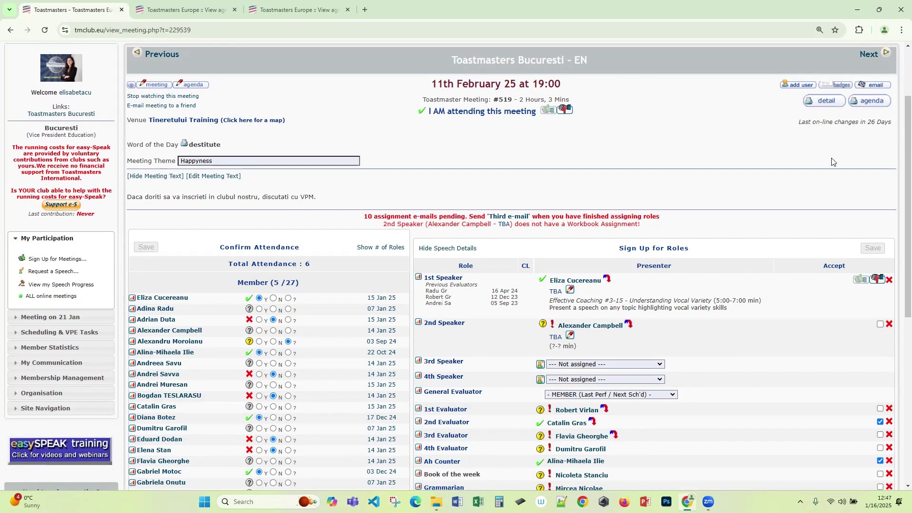
pyautogui.click(10, 30)
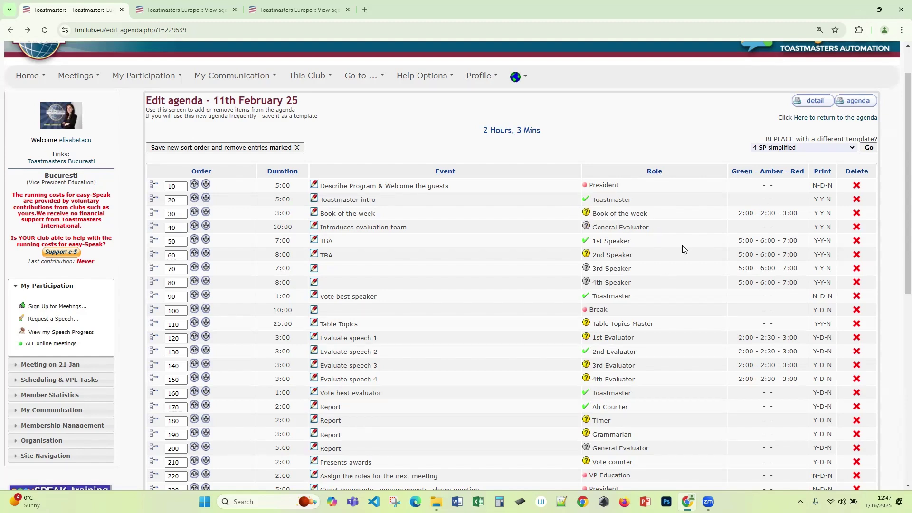
pyautogui.scroll(-4, 594, 323)
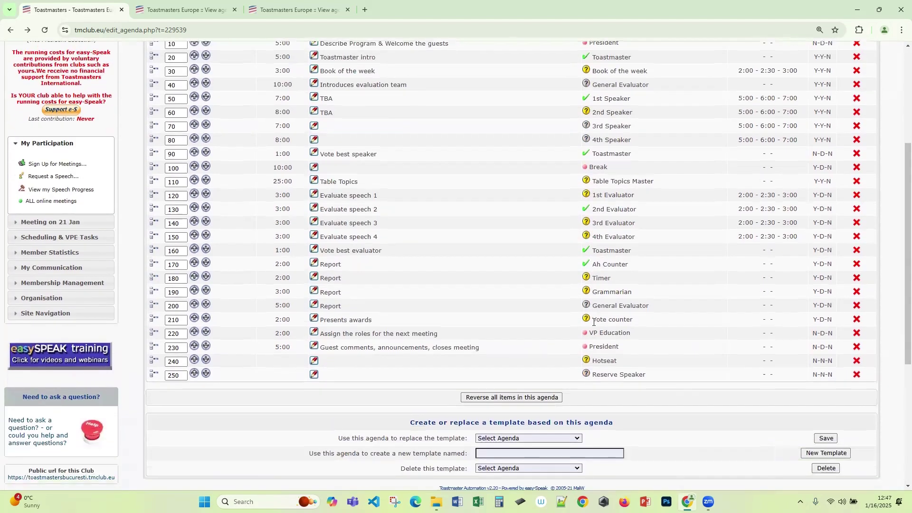
pyautogui.scroll(5, 751, 190)
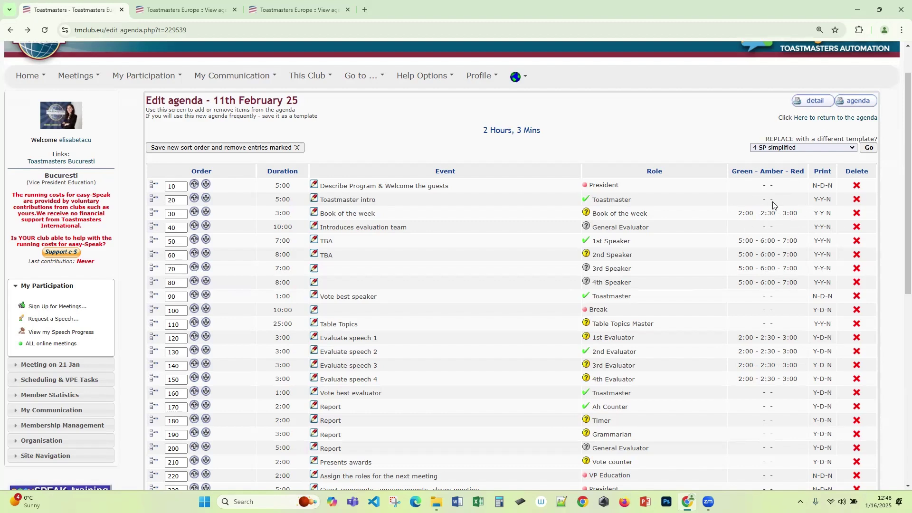
# Open the mobile version of the agenda in a separate tab and advance it to the 11th February 25 meeting
pyautogui.moveTo(87, 80)
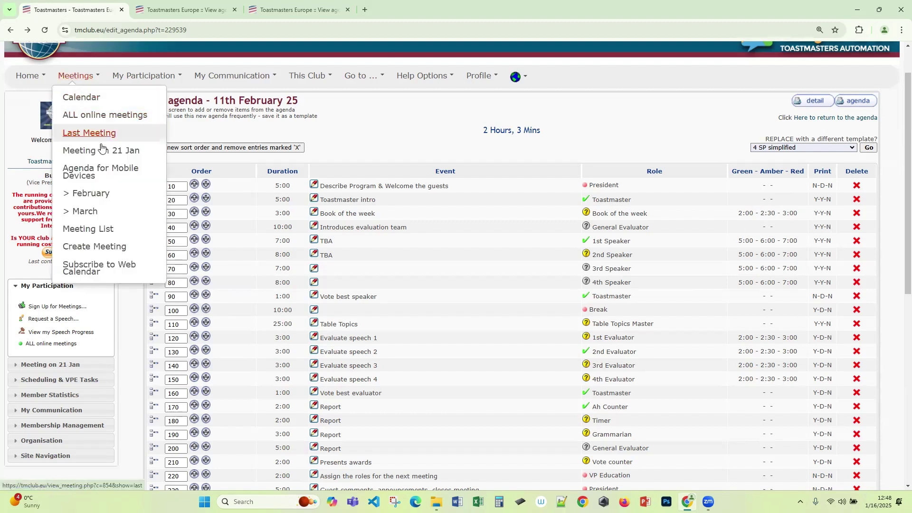
pyautogui.rightClick(99, 171)
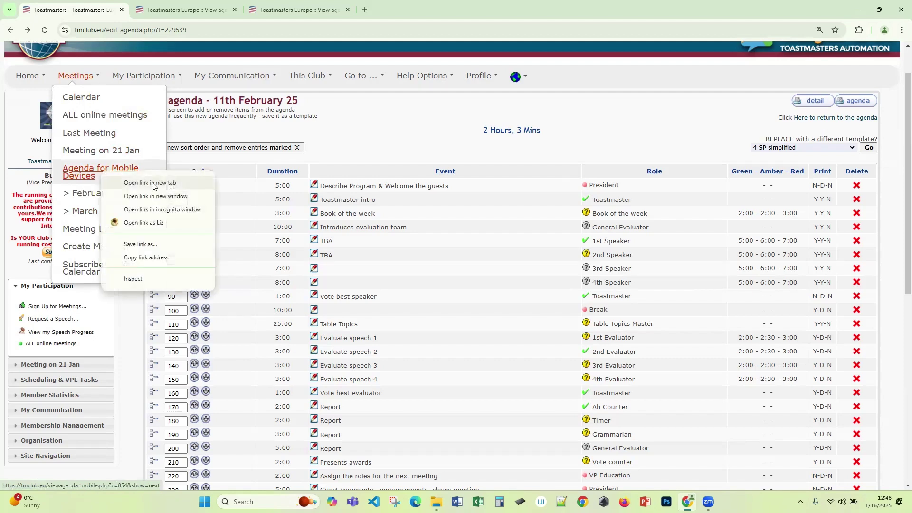
pyautogui.click(116, 174)
pyautogui.click(172, 10)
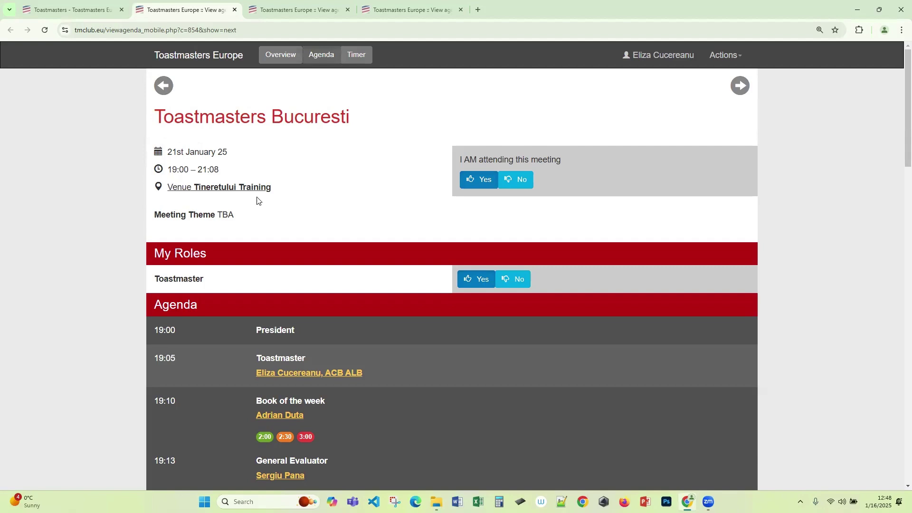
pyautogui.click(63, 7)
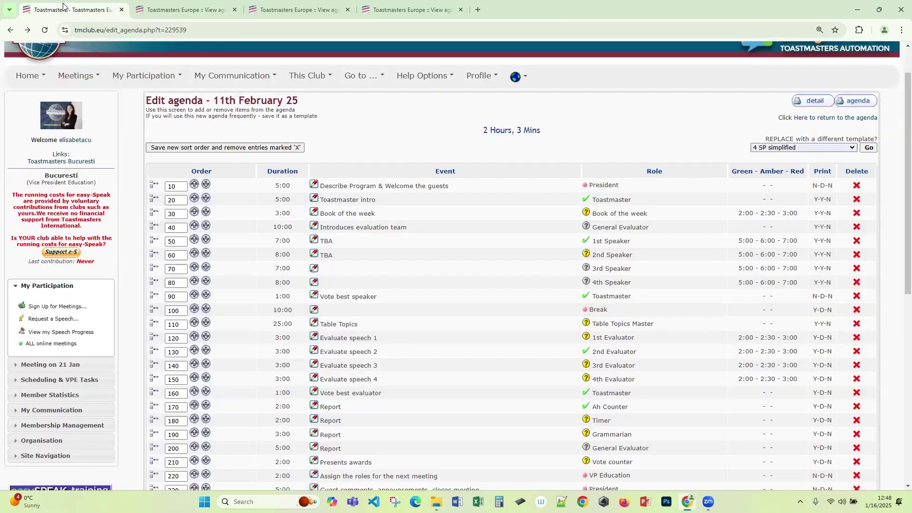
pyautogui.click(274, 10)
pyautogui.click(159, 15)
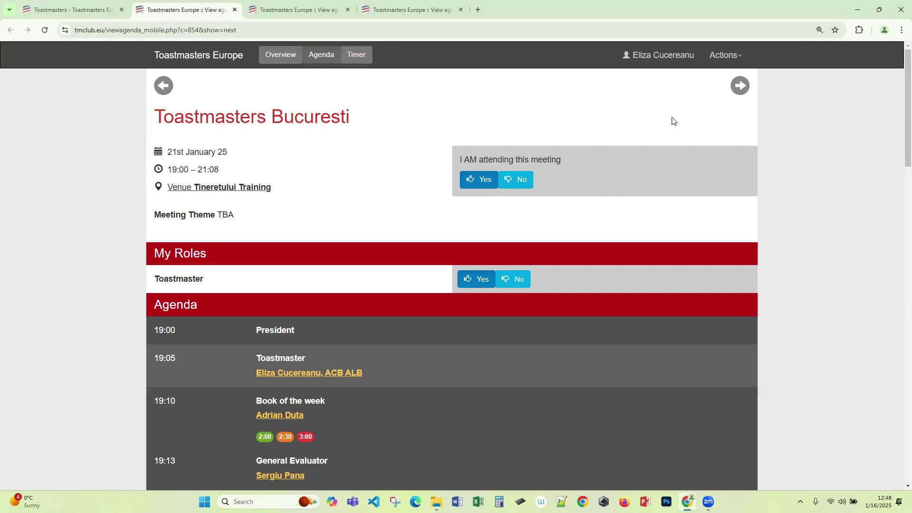
pyautogui.click(746, 88)
pyautogui.click(747, 89)
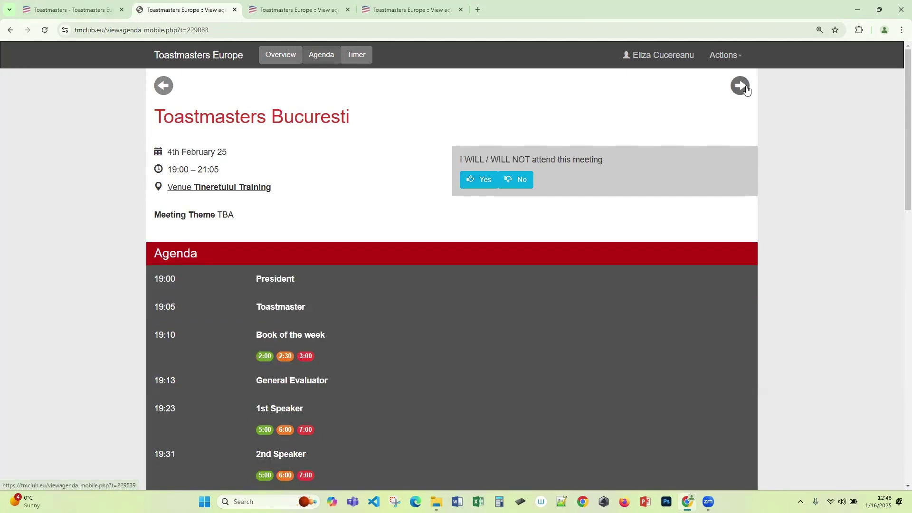
pyautogui.click(748, 89)
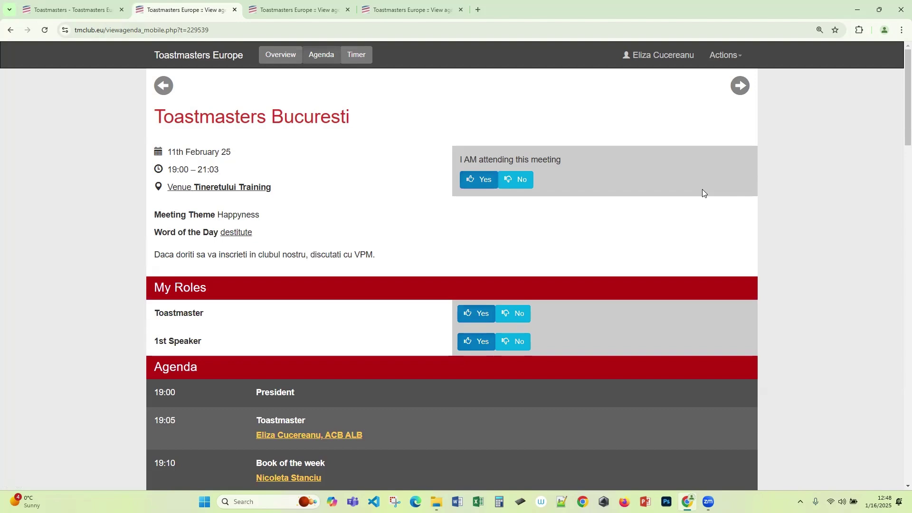
pyautogui.scroll(-4, 702, 189)
pyautogui.scroll(4, 701, 188)
# View the mobile overview of the 11th February 25 meeting through its roles and attendance lists
pyautogui.click(279, 56)
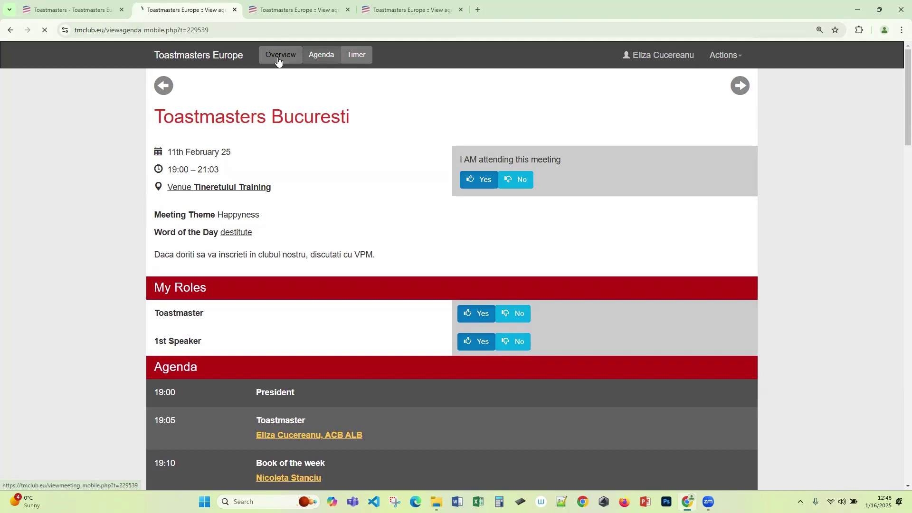
pyautogui.scroll(-5, 388, 164)
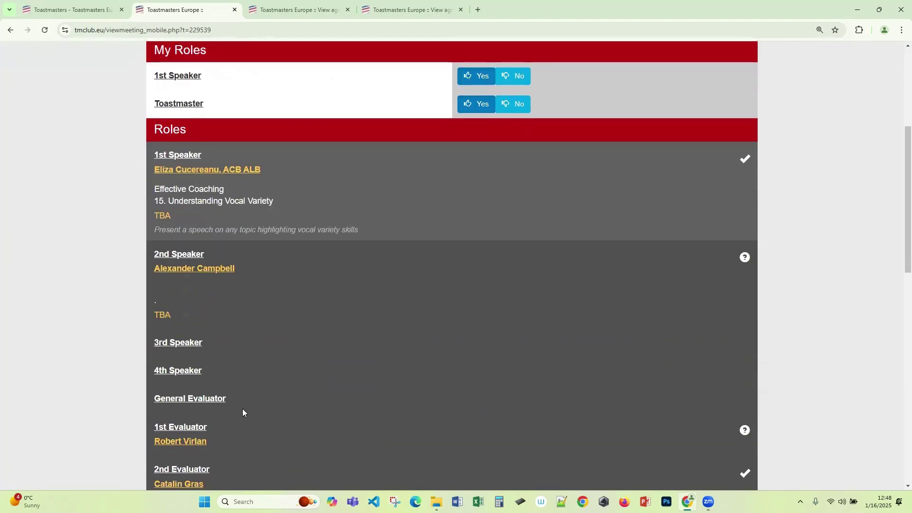
pyautogui.scroll(-10, 243, 412)
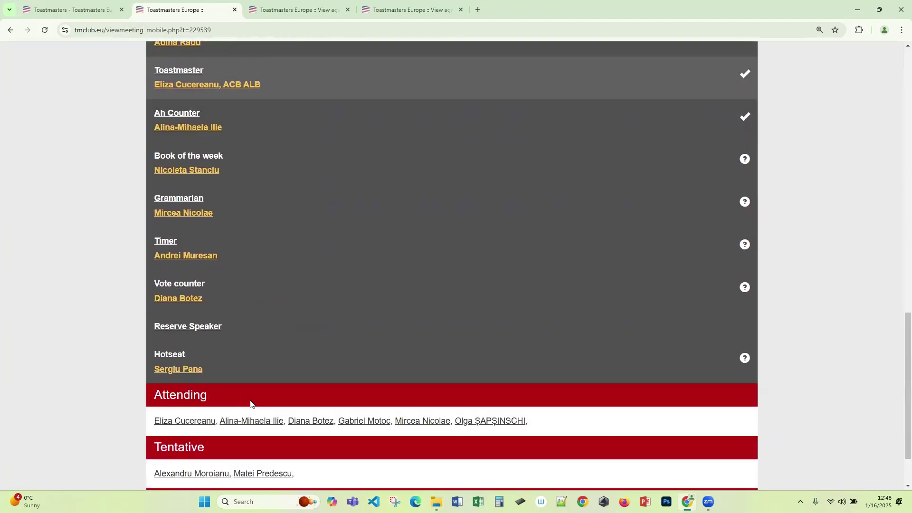
pyautogui.scroll(15, 259, 397)
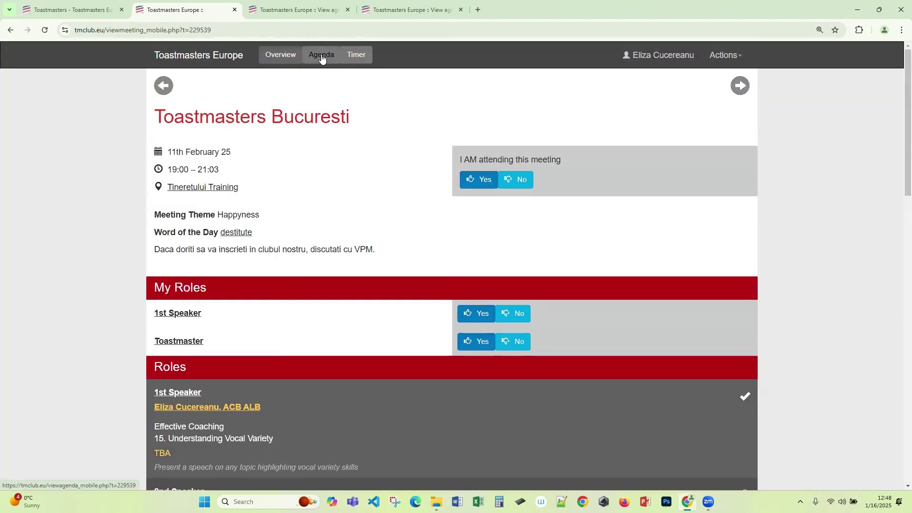
# Review the mobile agenda of the 11th February 25 meeting, including item times and timing limits
pyautogui.click(322, 56)
pyautogui.scroll(-4, 320, 301)
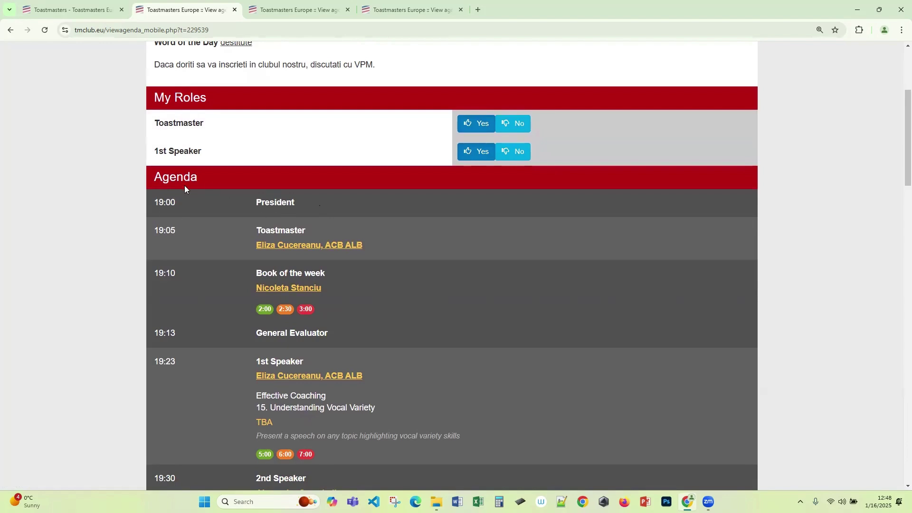
pyautogui.scroll(-13, 332, 214)
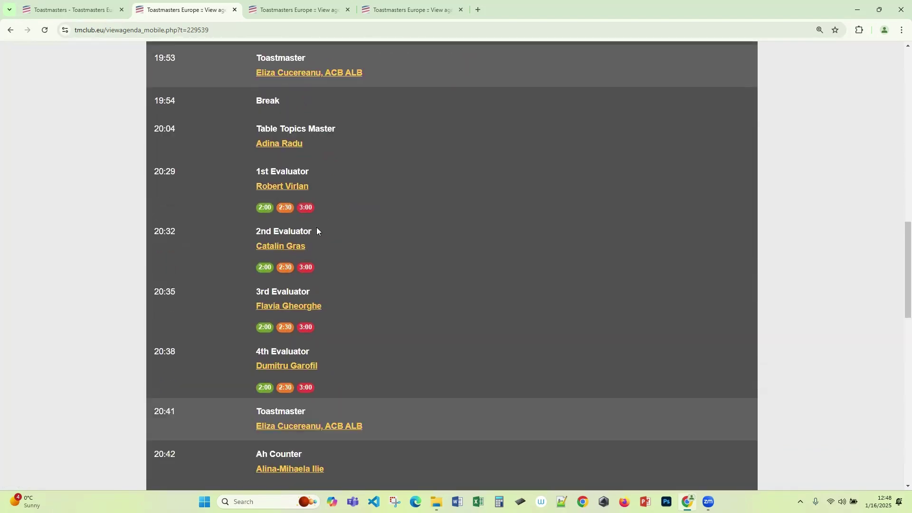
pyautogui.scroll(6, 316, 247)
pyautogui.scroll(10, 317, 266)
# Open the mobile timer view, start and reset the stopwatch for Book of the week, and close it
pyautogui.click(356, 56)
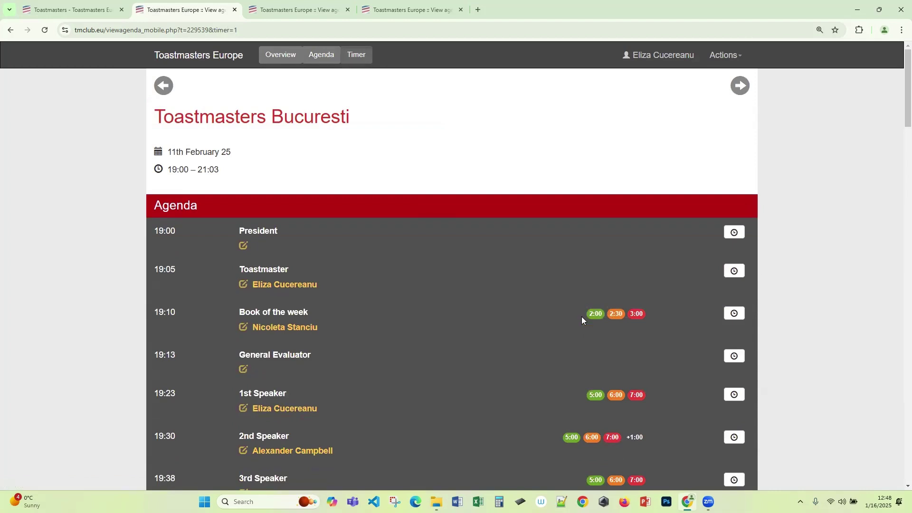
pyautogui.scroll(-3, 611, 424)
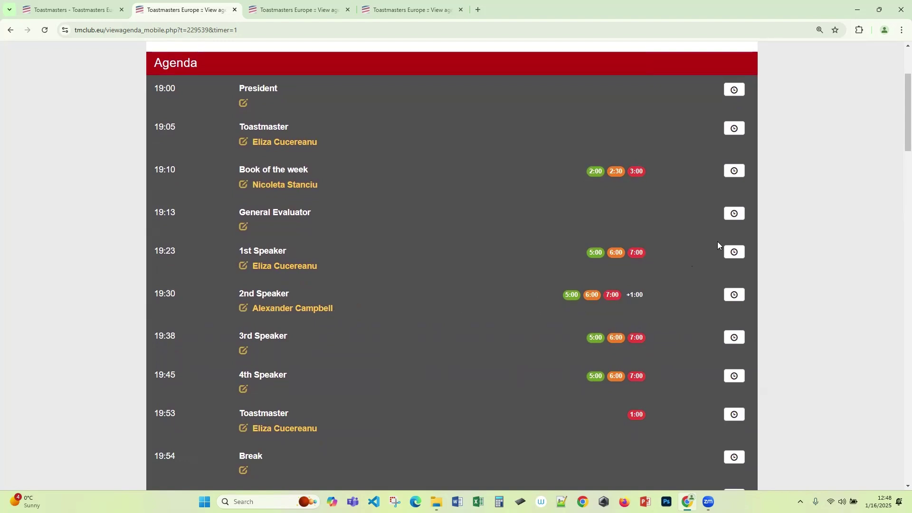
pyautogui.click(734, 172)
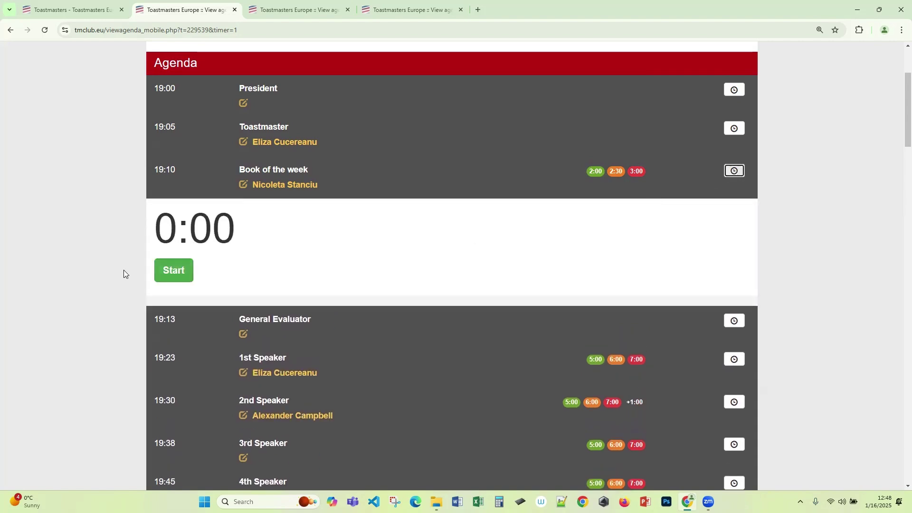
pyautogui.click(175, 270)
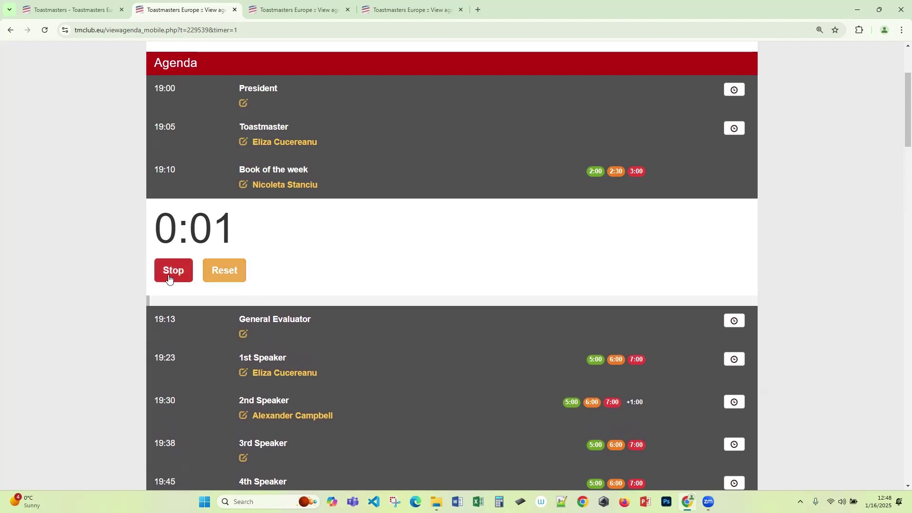
pyautogui.click(221, 269)
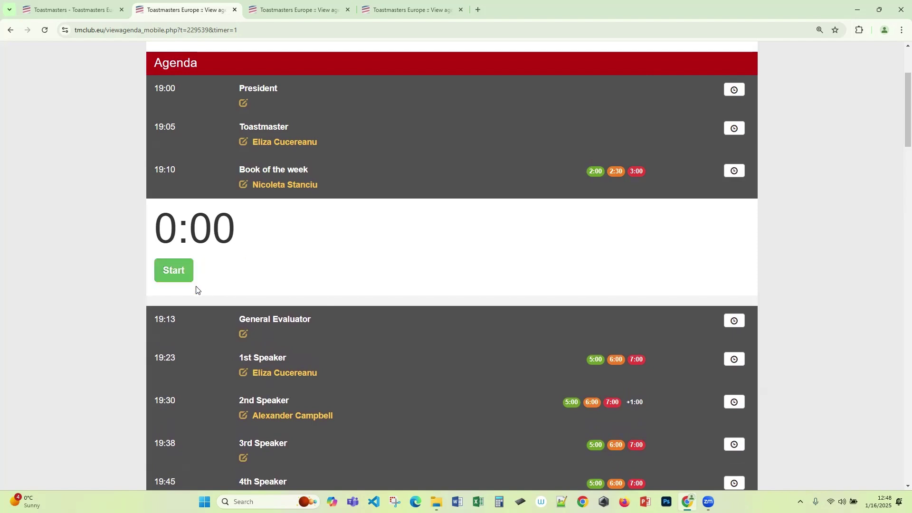
pyautogui.click(734, 172)
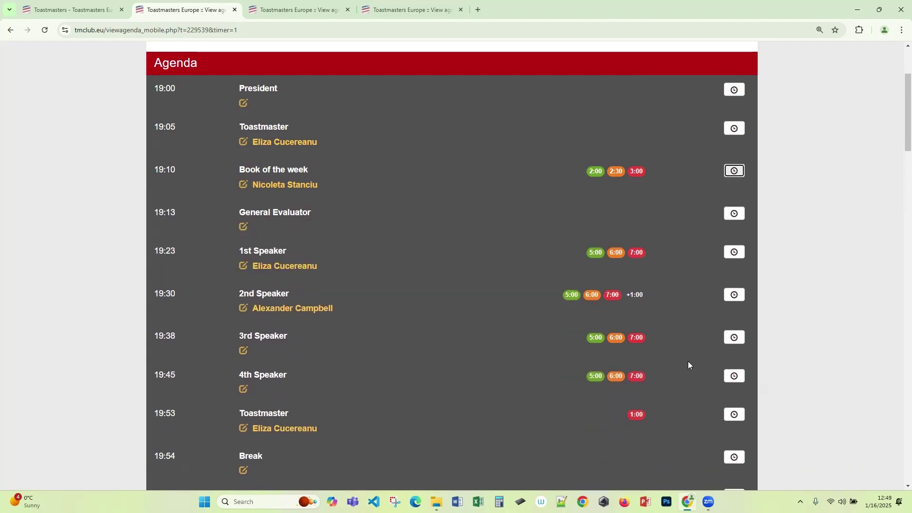
# Look through the Table Topic Speaker entries and their timing limits in the mobile timer view
pyautogui.scroll(-15, 505, 241)
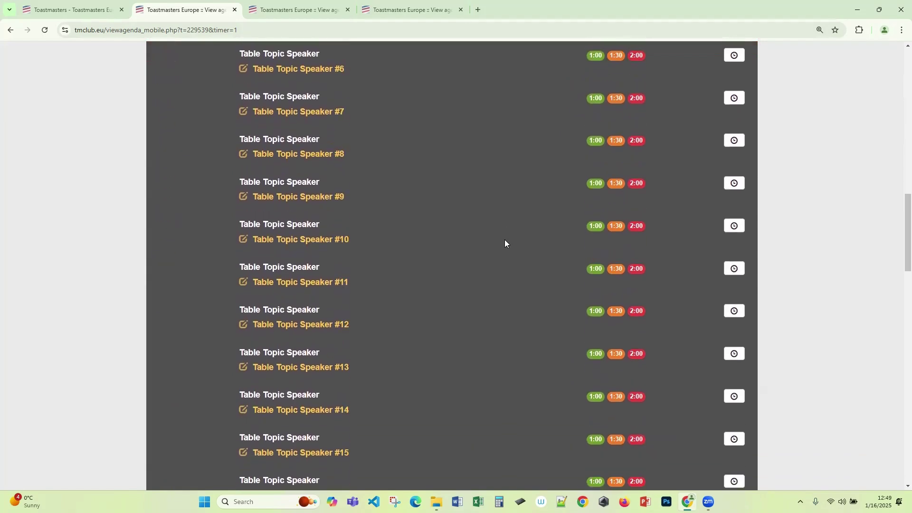
pyautogui.scroll(3, 518, 374)
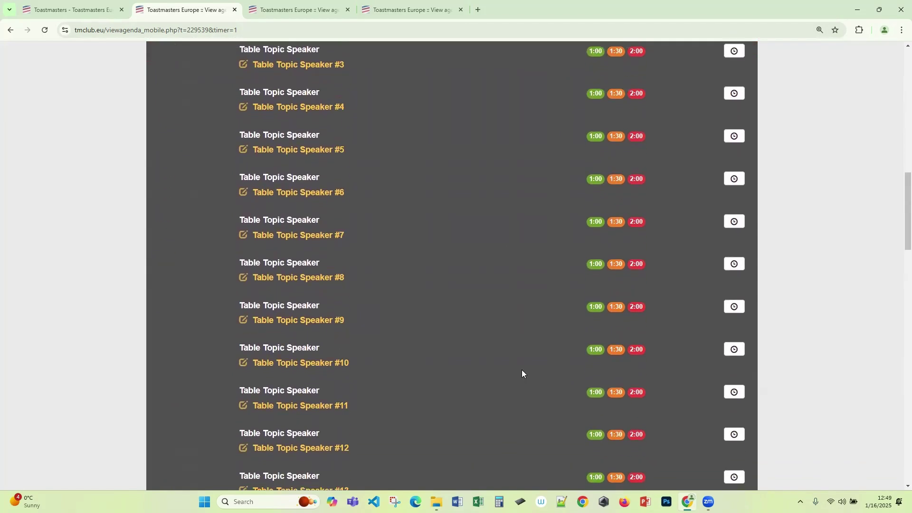
pyautogui.scroll(-18, 522, 374)
pyautogui.scroll(14, 510, 410)
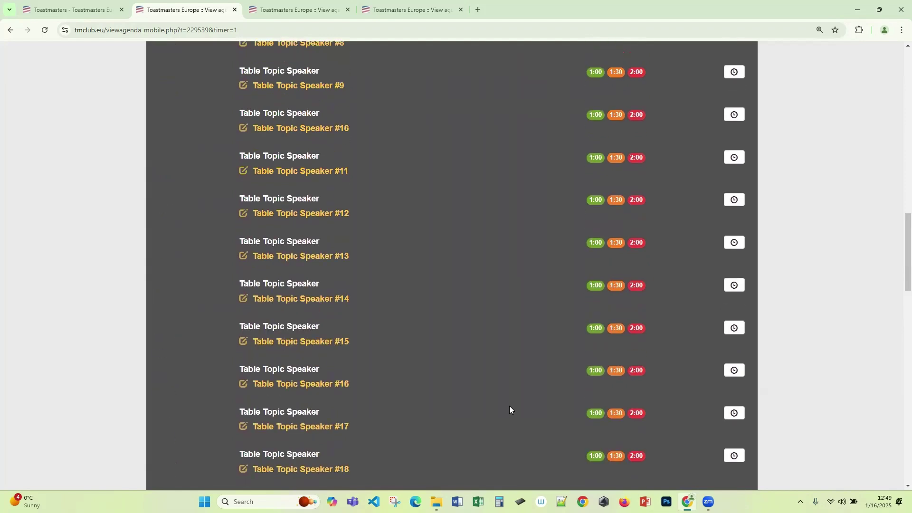
pyautogui.scroll(15, 510, 408)
# Return to the 11th February 25 agenda editor and move the Toastmaster intro item up one place
pyautogui.click(42, 4)
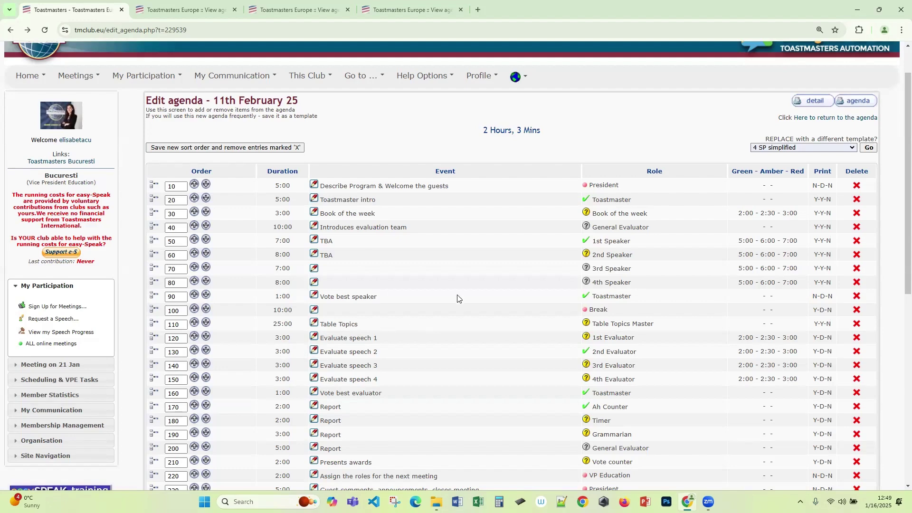
pyautogui.scroll(-4, 618, 304)
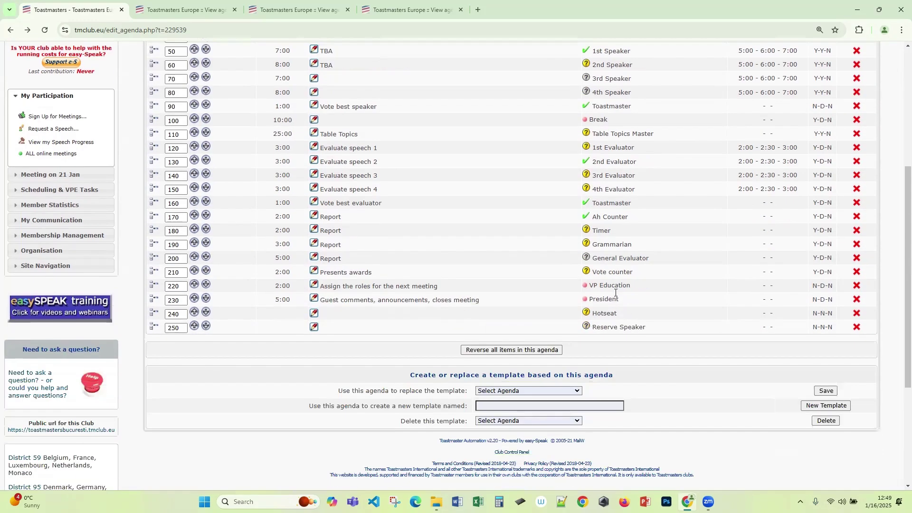
pyautogui.scroll(2, 593, 305)
pyautogui.scroll(3, 592, 305)
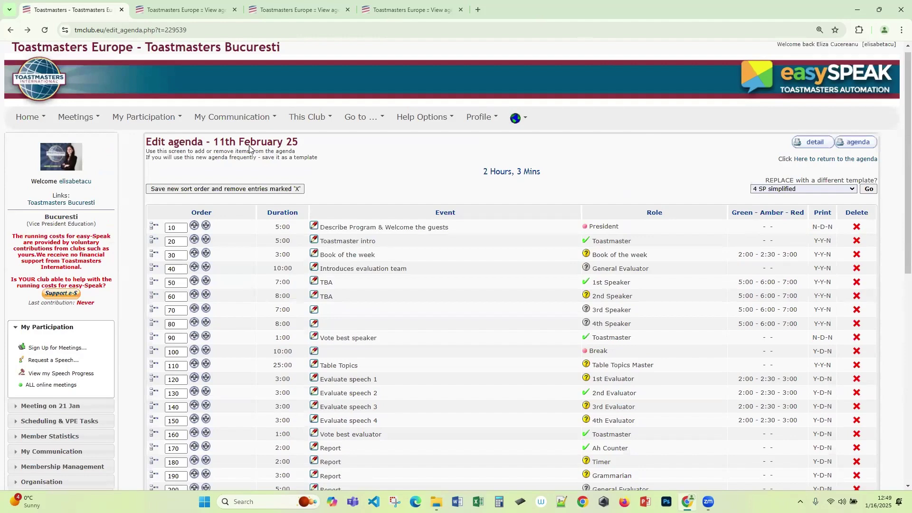
pyautogui.scroll(-2, 314, 249)
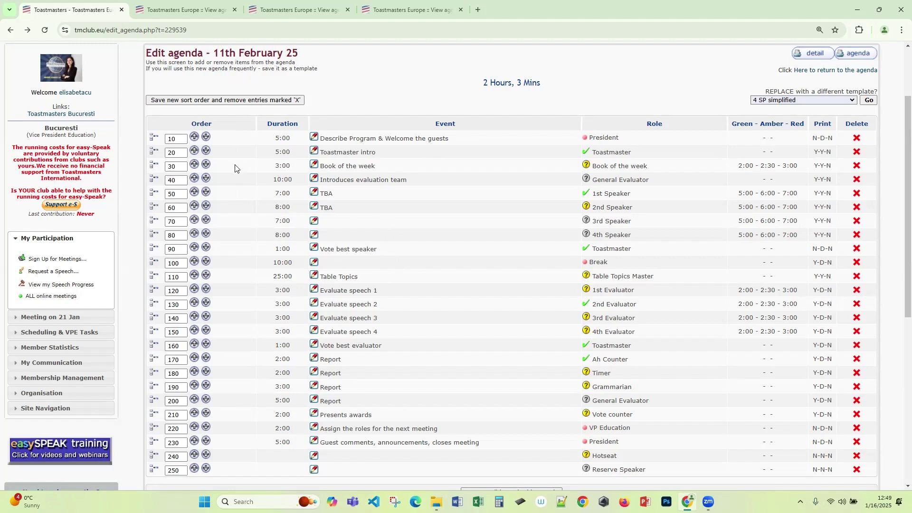
pyautogui.click(194, 151)
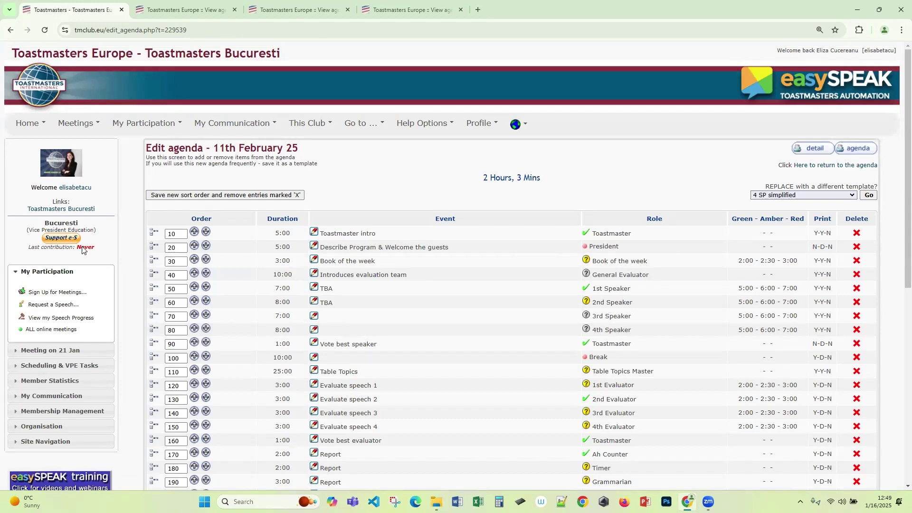
# Set the Toastmaster intro's order to 101, mark the President's opening item with x for deletion, and save the new sort order
pyautogui.scroll(-2, 250, 260)
pyautogui.scroll(-1, 251, 260)
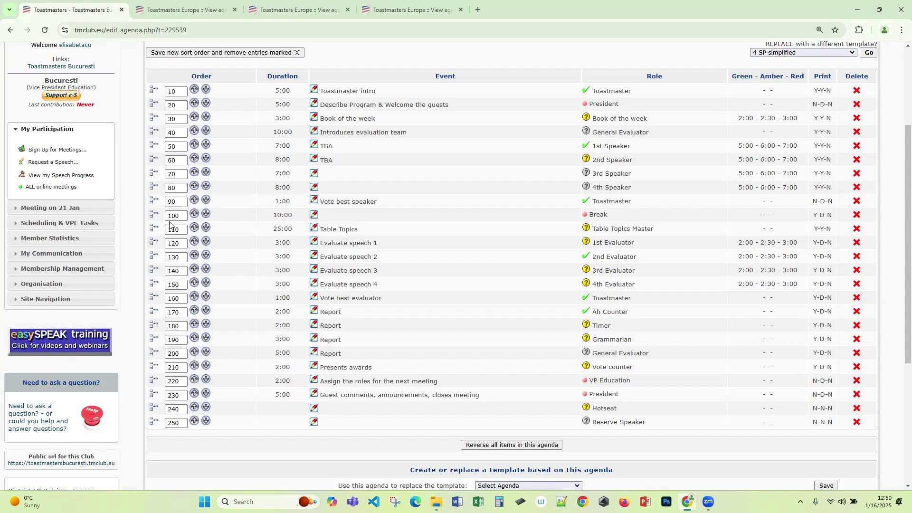
pyautogui.click(185, 91)
pyautogui.write('1')
pyautogui.scroll(1, 216, 127)
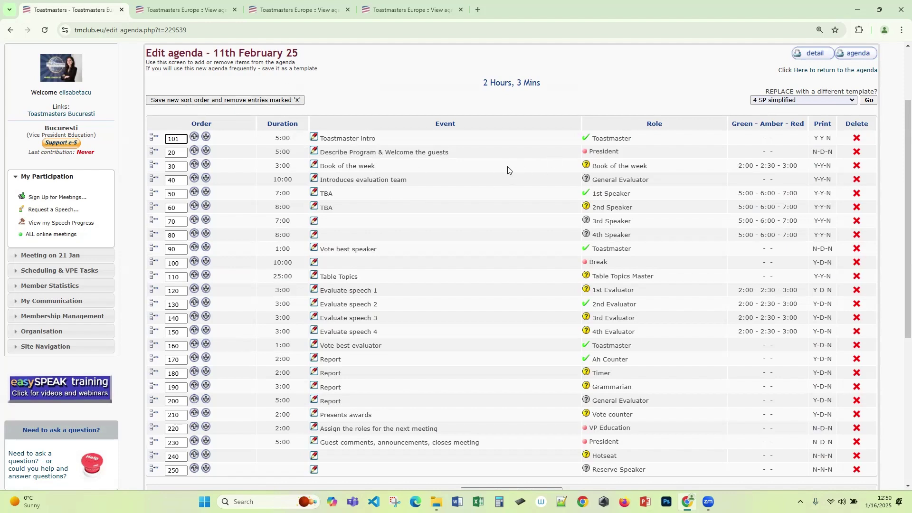
pyautogui.doubleClick(172, 153)
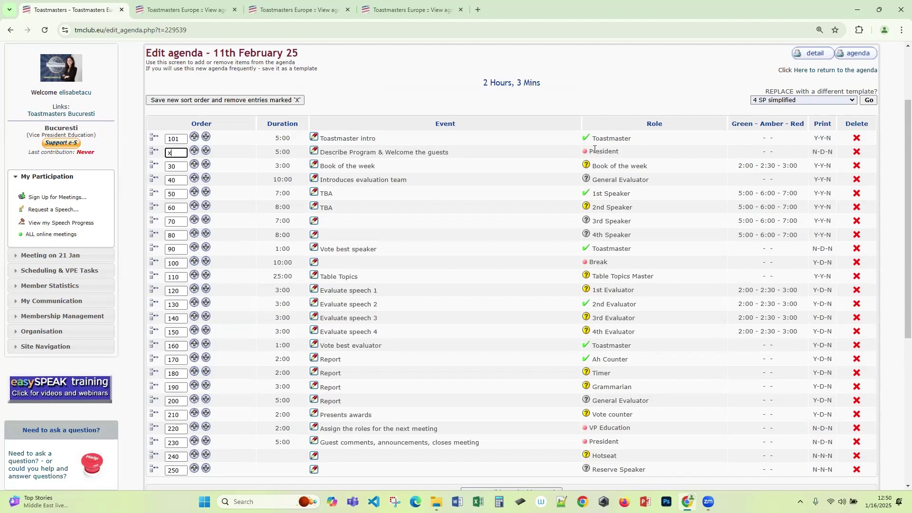
pyautogui.click(271, 102)
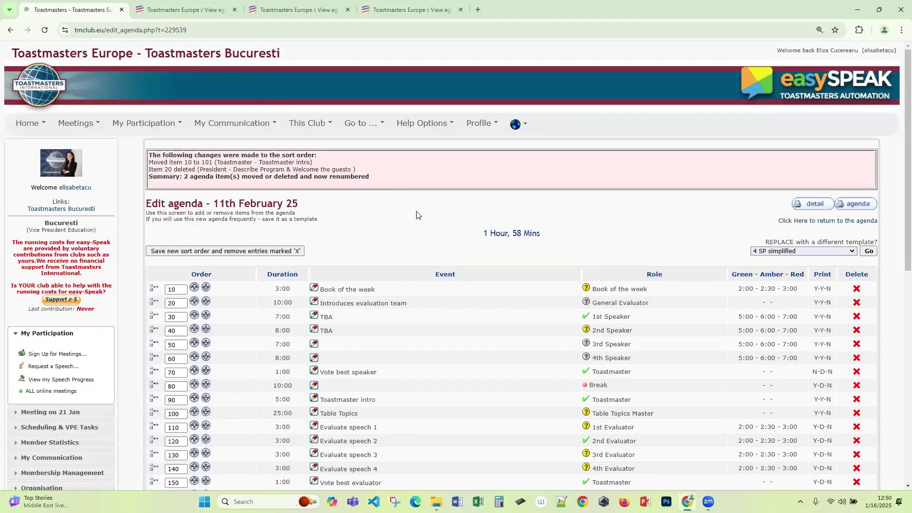
# Try to delete the four Evaluate speech items by marking their order with x and saving the sort order
pyautogui.scroll(-2, 416, 217)
pyautogui.scroll(-3, 417, 216)
pyautogui.scroll(-1, 437, 171)
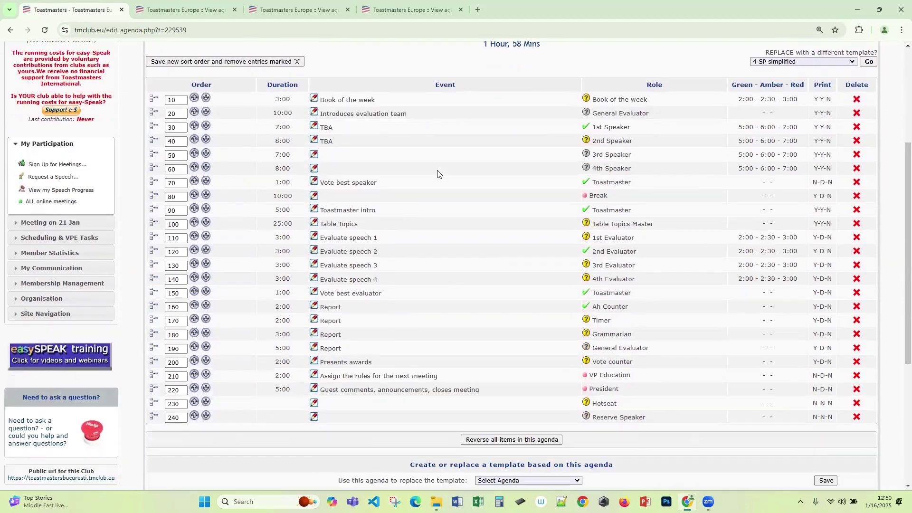
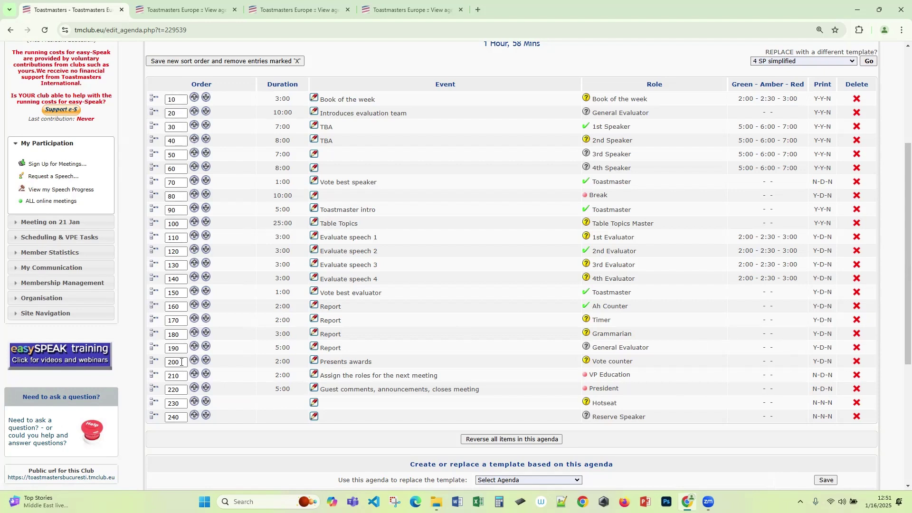
pyautogui.doubleClick(173, 238)
pyautogui.write('x')
pyautogui.doubleClick(173, 252)
pyautogui.write('x')
pyautogui.doubleClick(174, 266)
pyautogui.write('x')
pyautogui.click(167, 281)
pyautogui.doubleClick(168, 281)
pyautogui.write('x')
pyautogui.scroll(1, 273, 109)
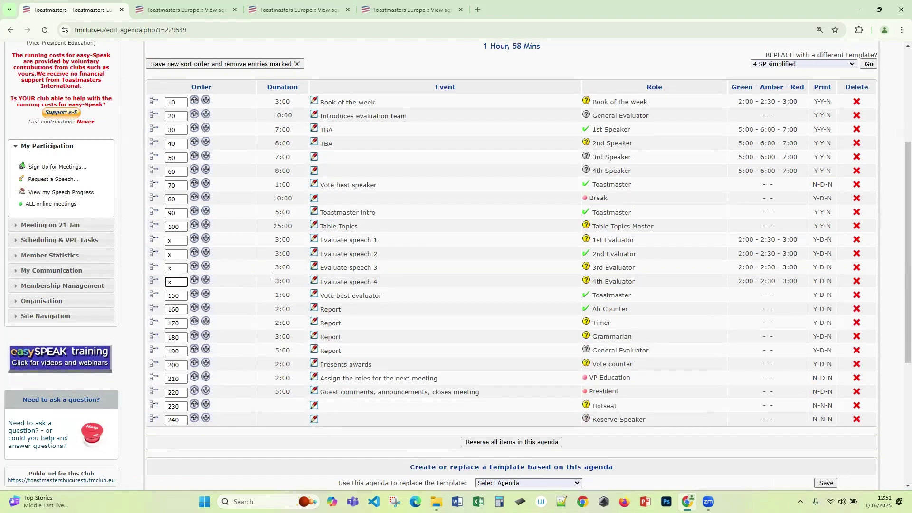
pyautogui.click(273, 109)
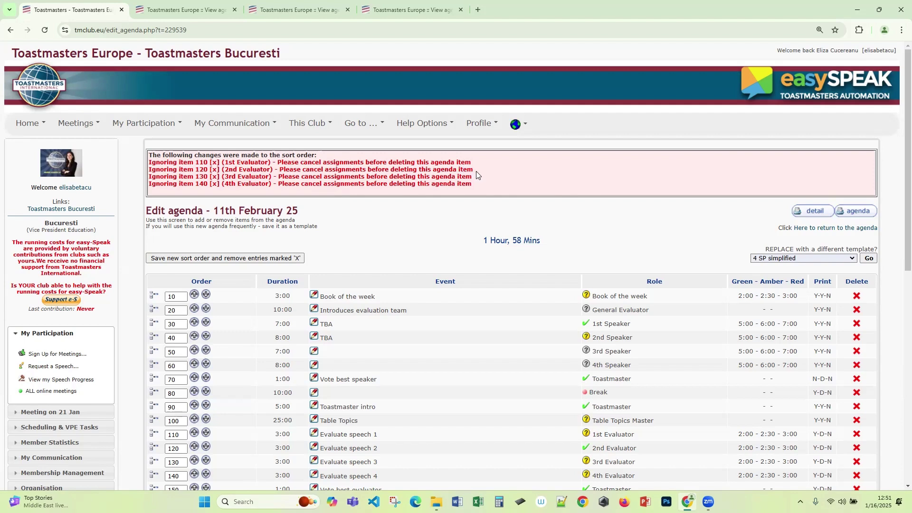
# Delete the 3rd Speaker and 4th Speaker items by marking their order with x and saving the sort order
pyautogui.scroll(-3, 461, 166)
pyautogui.scroll(-1, 461, 170)
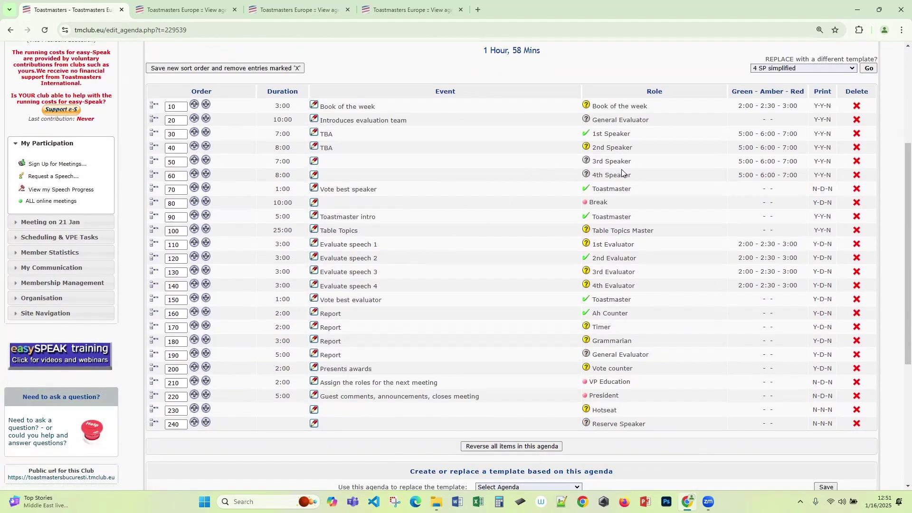
pyautogui.doubleClick(176, 162)
pyautogui.write('x')
pyautogui.press('Tab')
pyautogui.write('x')
pyautogui.press('Return')
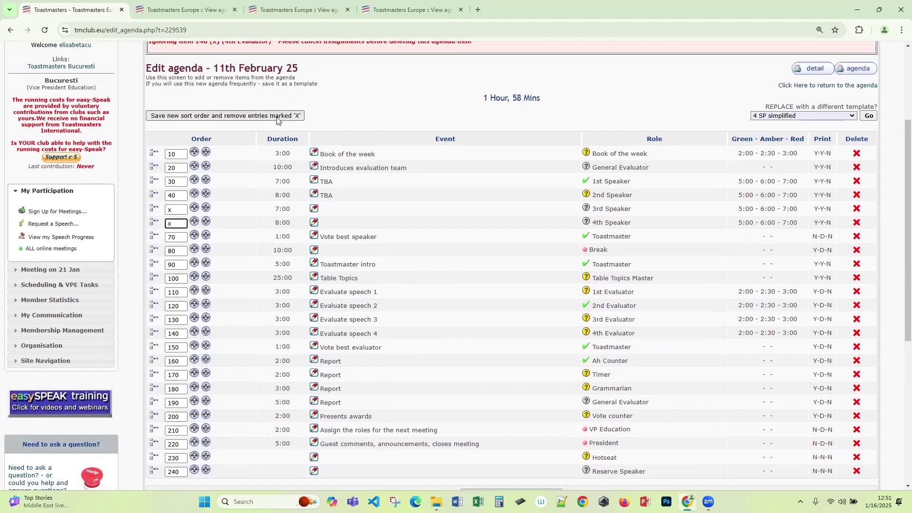
pyautogui.scroll(-3, 570, 205)
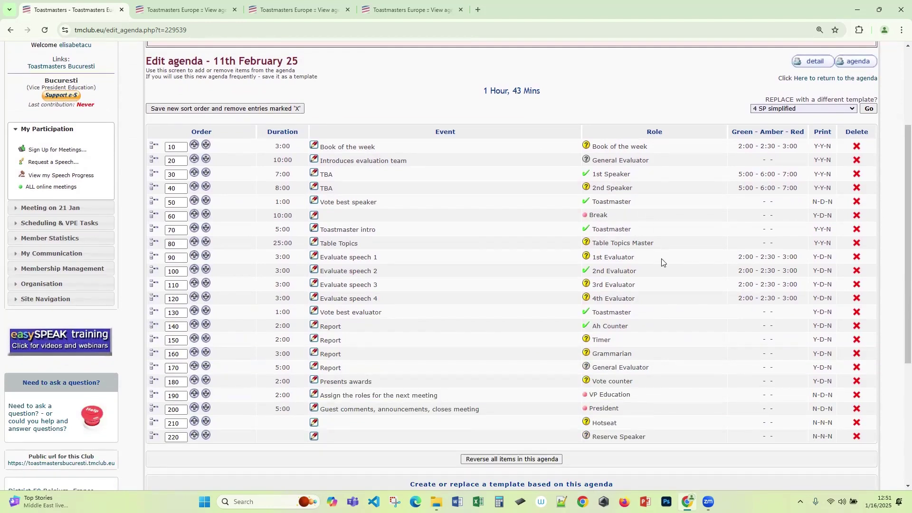
# Open the Hotseat agenda item to view its timing and print settings, and return to the agenda editor without updating it
pyautogui.scroll(-1, 664, 261)
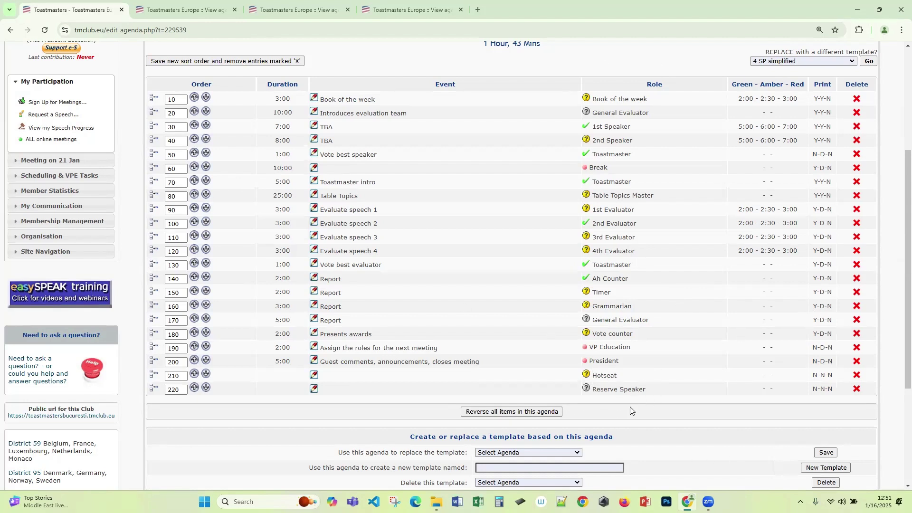
pyautogui.click(313, 377)
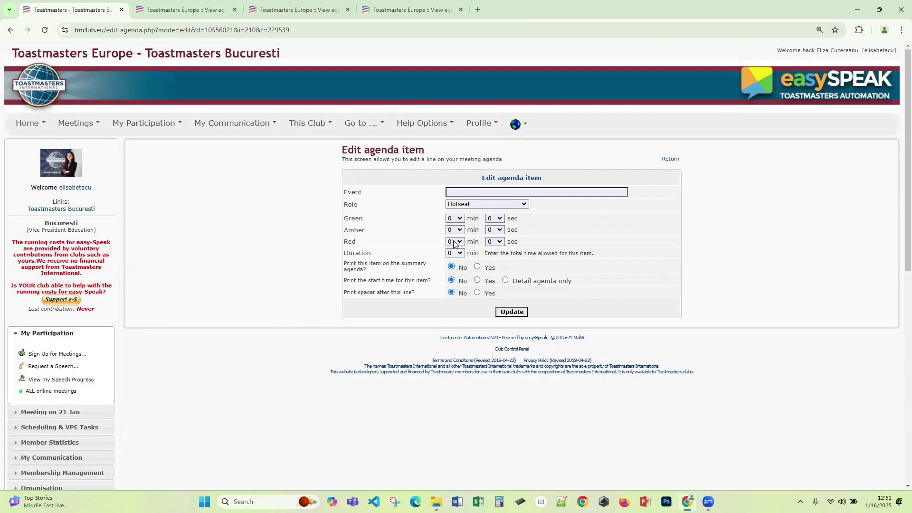
pyautogui.click(670, 159)
pyautogui.scroll(-4, 588, 321)
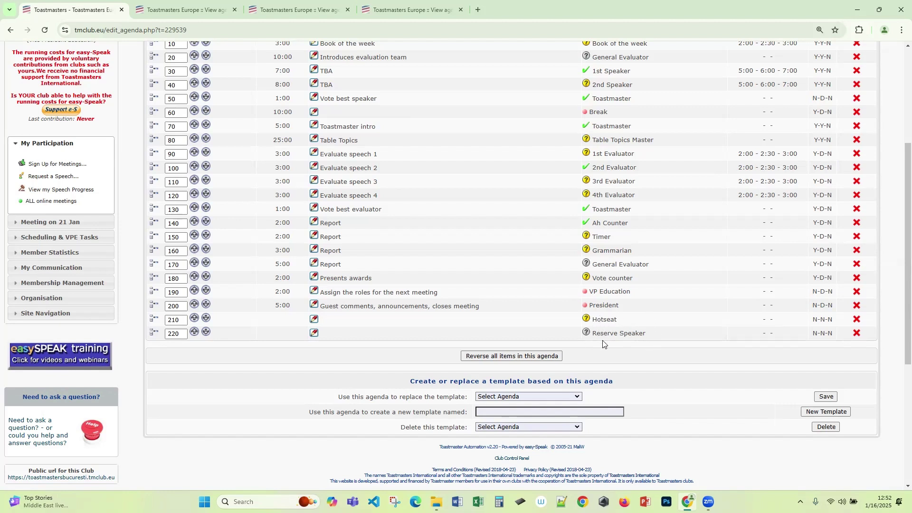
pyautogui.scroll(1, 628, 358)
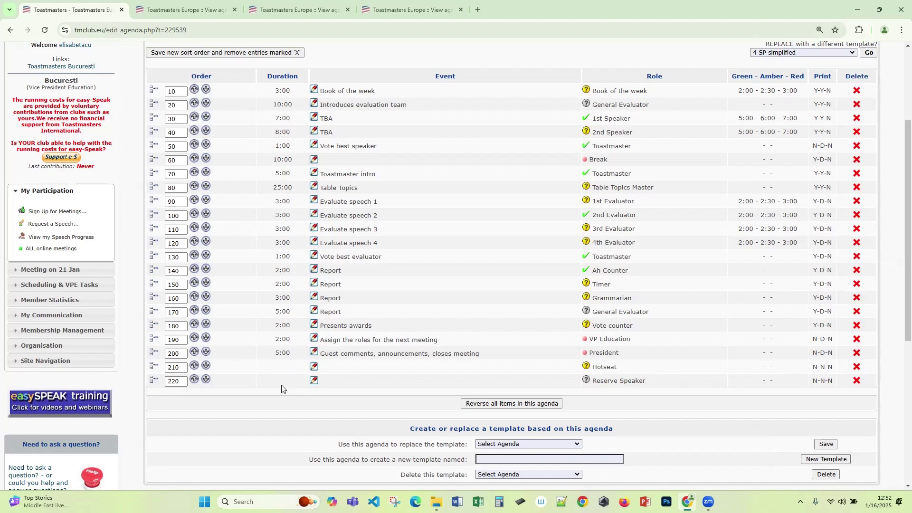
# Replace the 11th February 25 agenda with the 4 SP simplified template and look through its items
pyautogui.scroll(1, 566, 210)
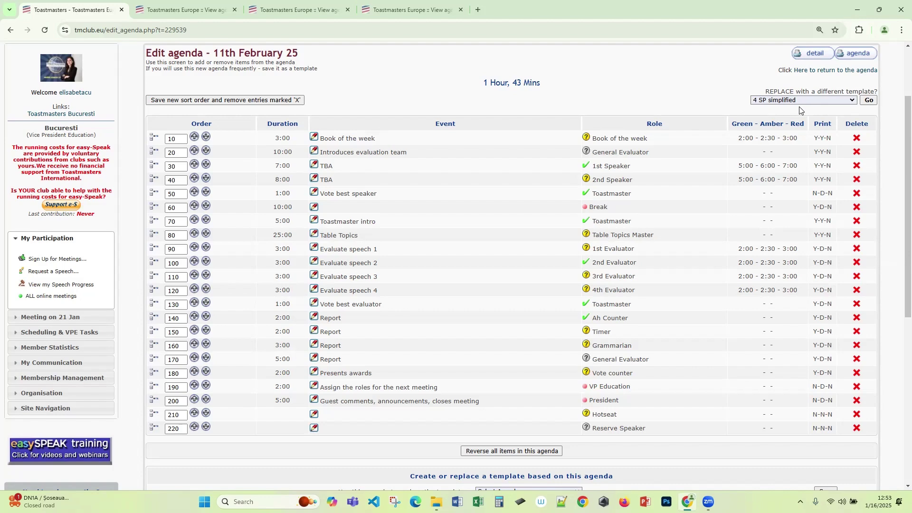
pyautogui.click(870, 100)
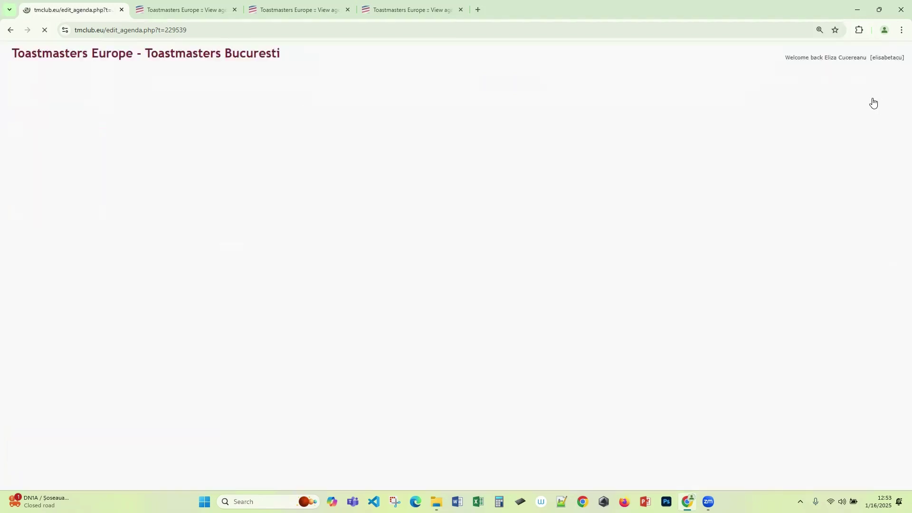
pyautogui.scroll(-1, 685, 234)
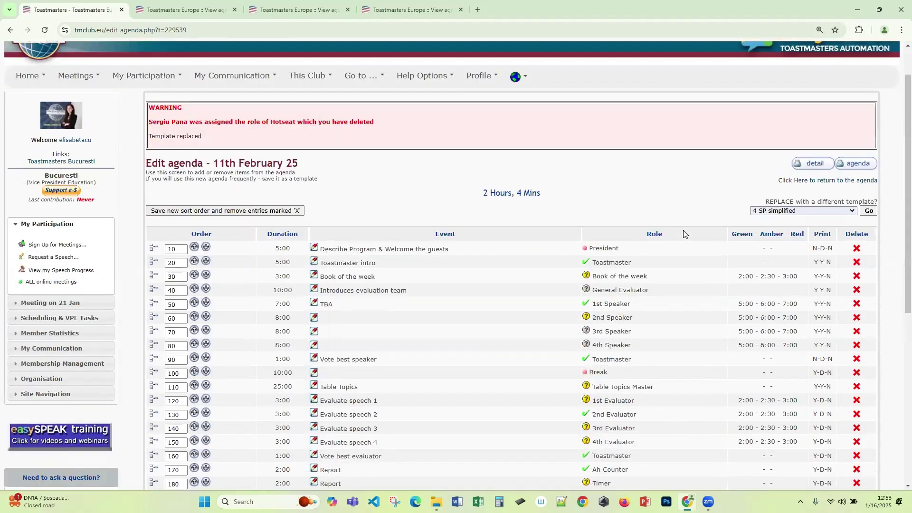
pyautogui.scroll(-4, 687, 225)
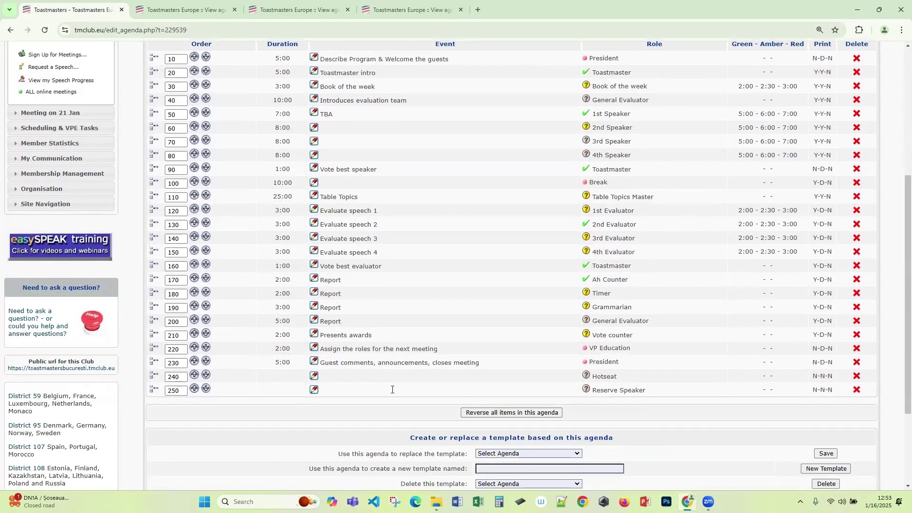
pyautogui.scroll(2, 776, 373)
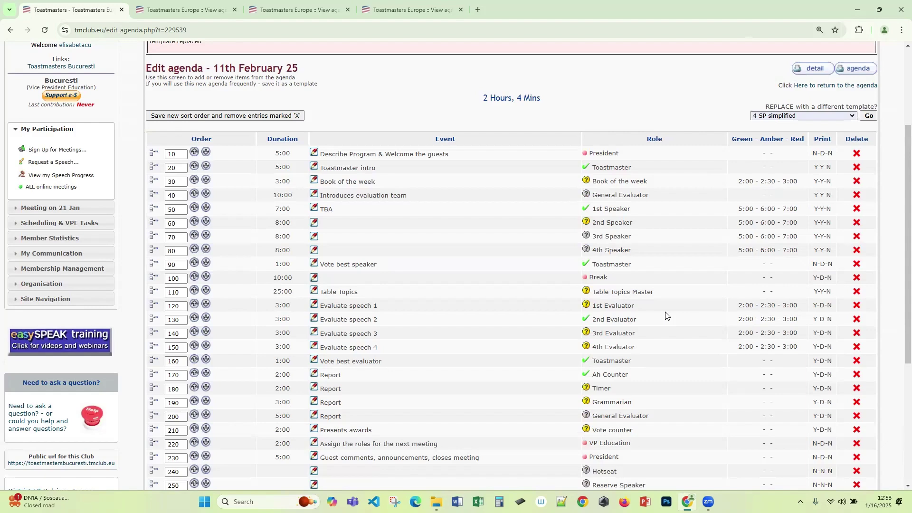
pyautogui.scroll(-3, 674, 271)
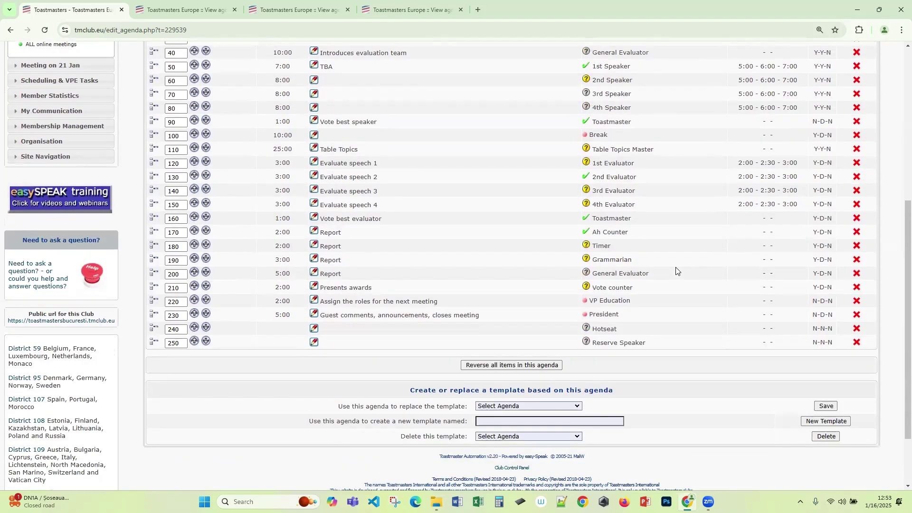
pyautogui.scroll(3, 692, 331)
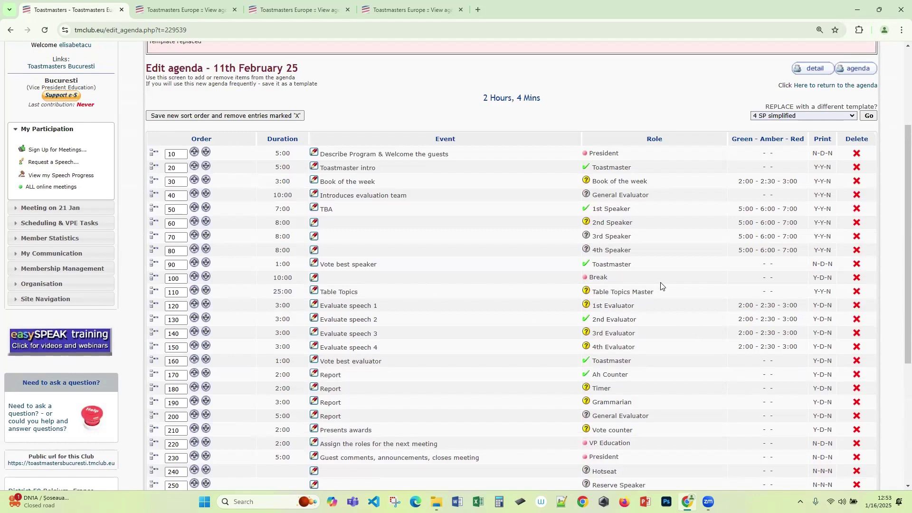
# Delete the Break item from the agenda and confirm the deletion
pyautogui.click(857, 278)
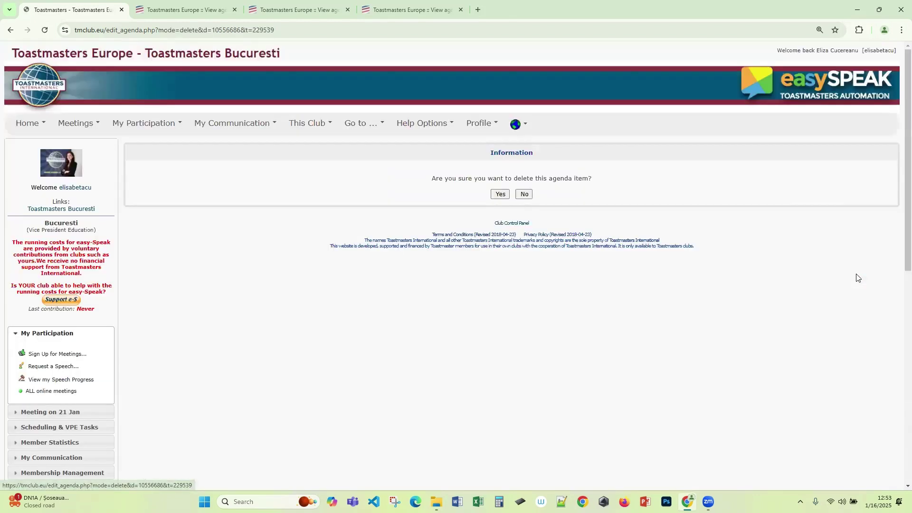
pyautogui.click(500, 195)
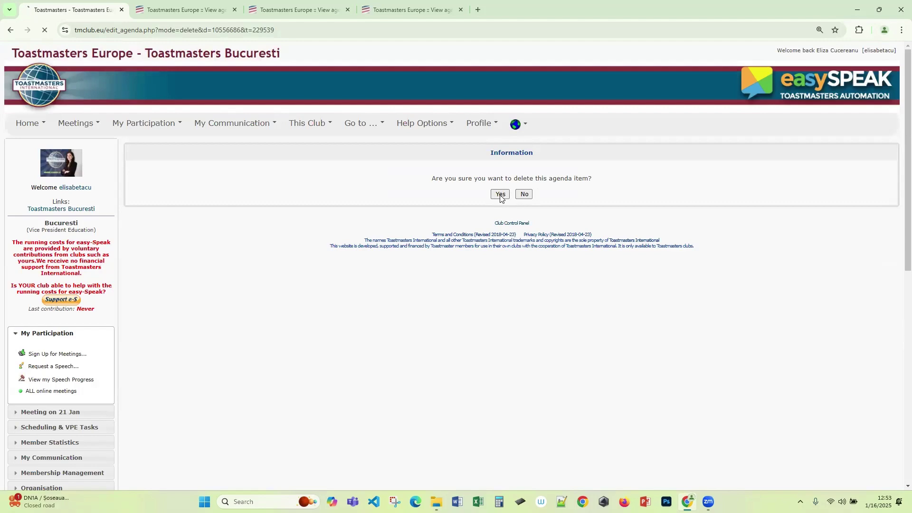
pyautogui.scroll(-3, 753, 289)
pyautogui.scroll(-1, 753, 289)
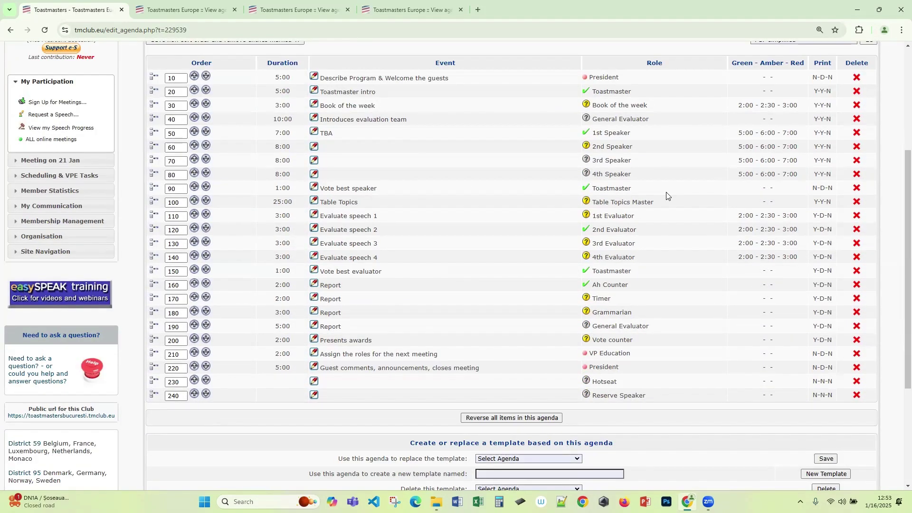
pyautogui.scroll(-2, 667, 259)
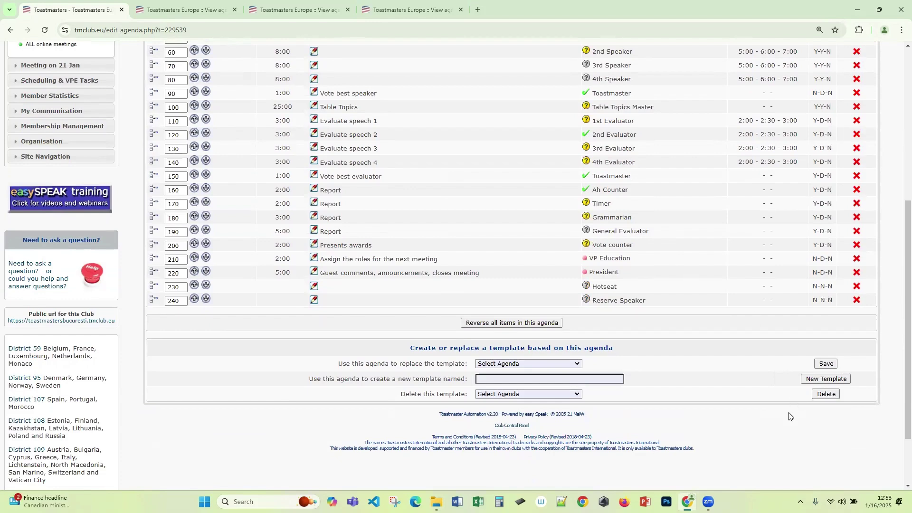
# Choose 4 SP simplified as the template to replace with the current agenda, without saving the replacement
pyautogui.scroll(2, 725, 472)
pyautogui.scroll(-2, 727, 470)
pyautogui.click(578, 365)
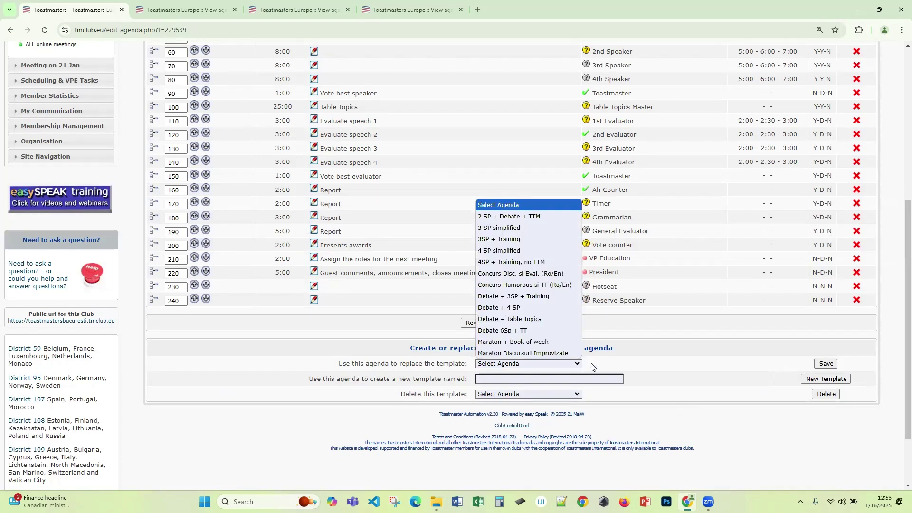
pyautogui.click(494, 383)
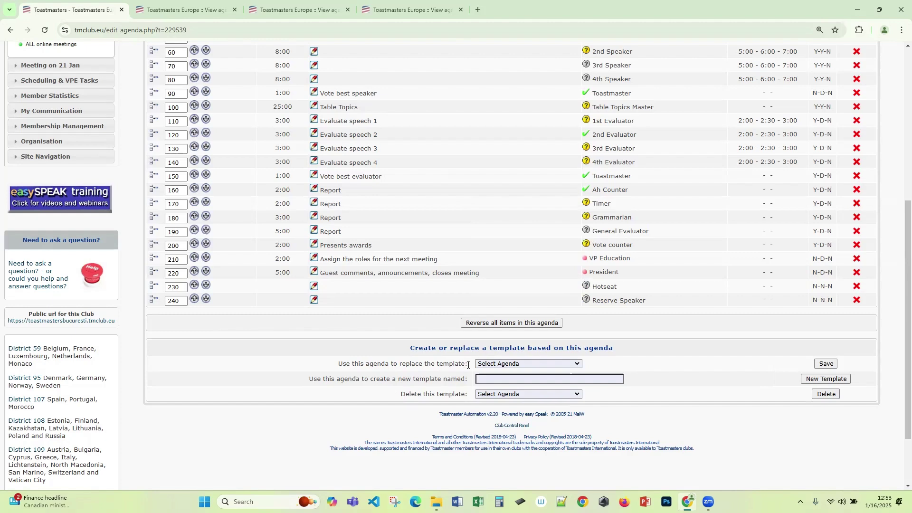
pyautogui.click(562, 364)
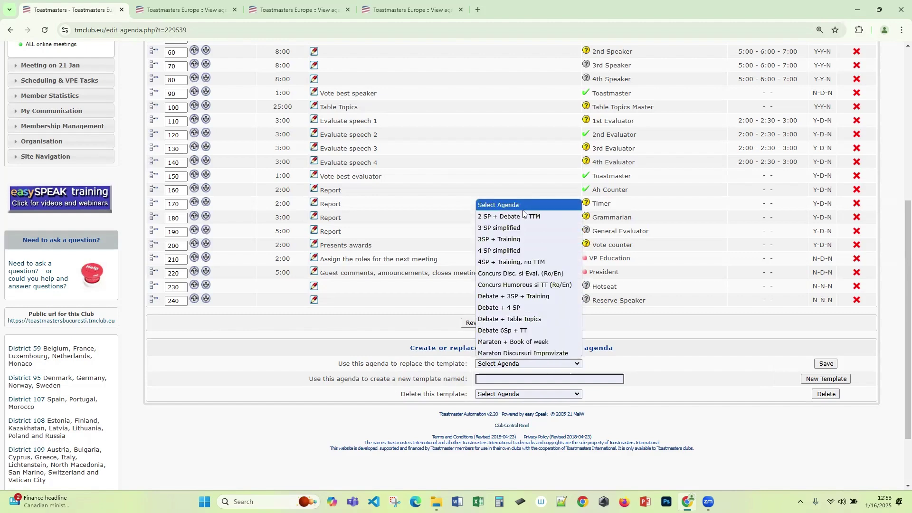
pyautogui.click(541, 251)
pyautogui.scroll(5, 775, 421)
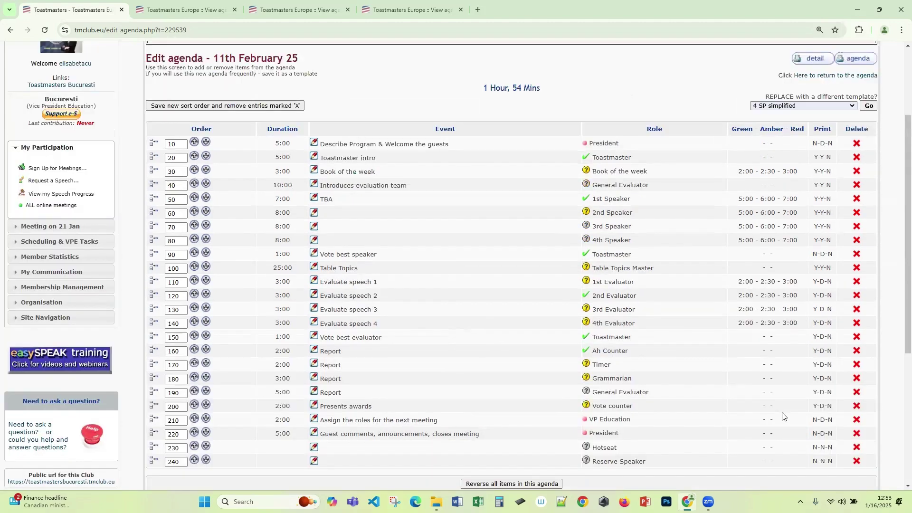
pyautogui.scroll(-5, 789, 276)
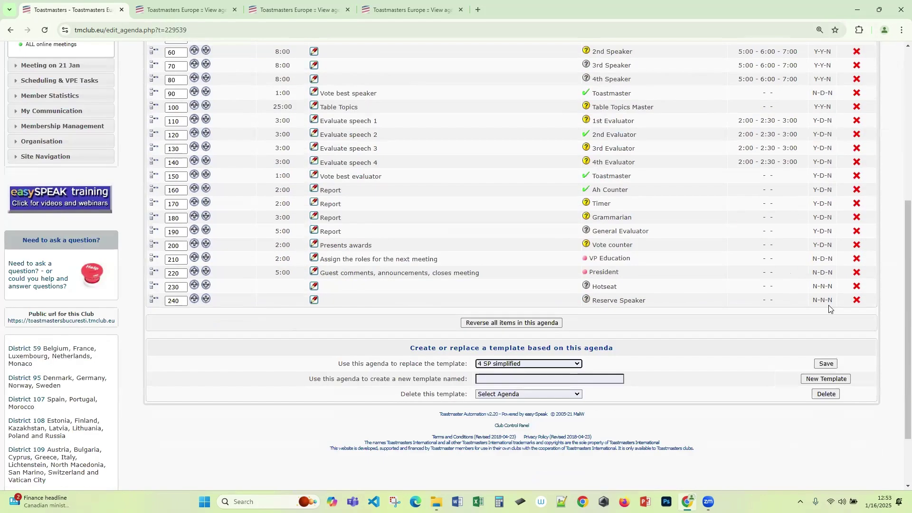
# Examine the agenda items, the template options for this agenda and the list of templates it could replace
pyautogui.scroll(-2, 822, 291)
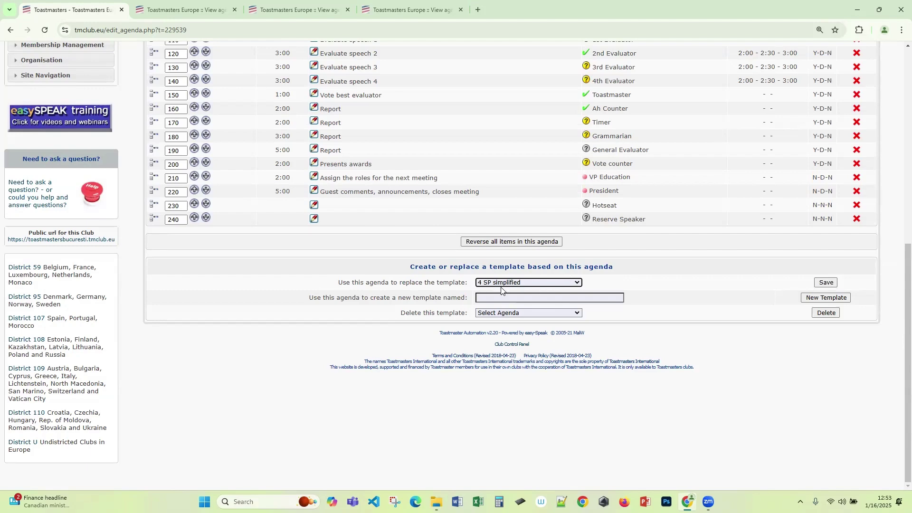
pyautogui.scroll(5, 700, 177)
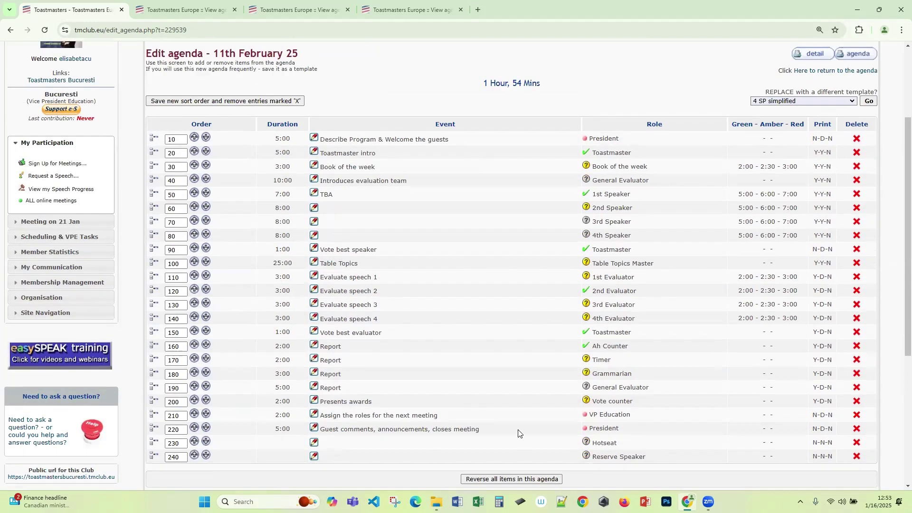
pyautogui.scroll(-3, 579, 429)
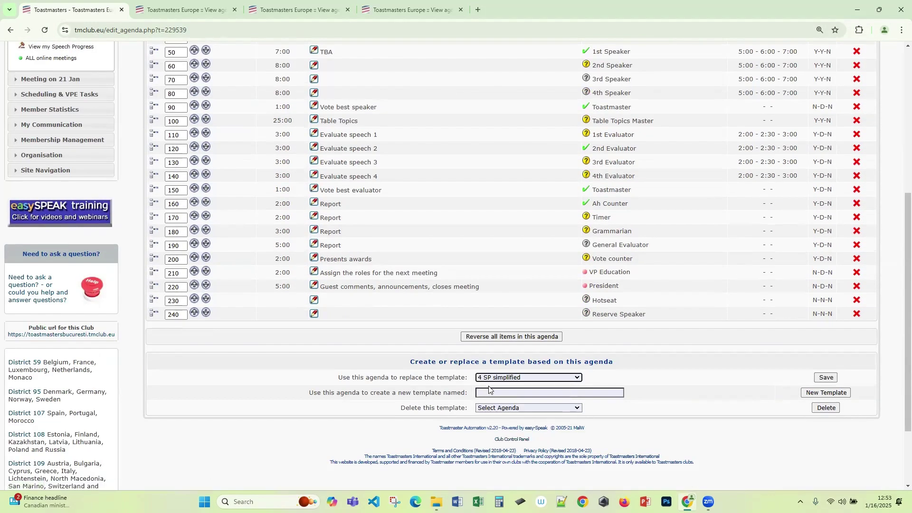
pyautogui.click(570, 380)
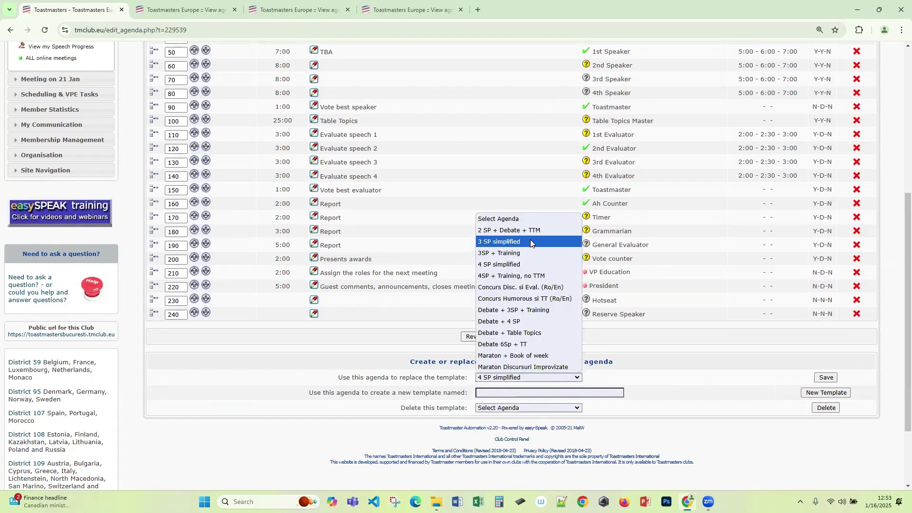
pyautogui.click(704, 365)
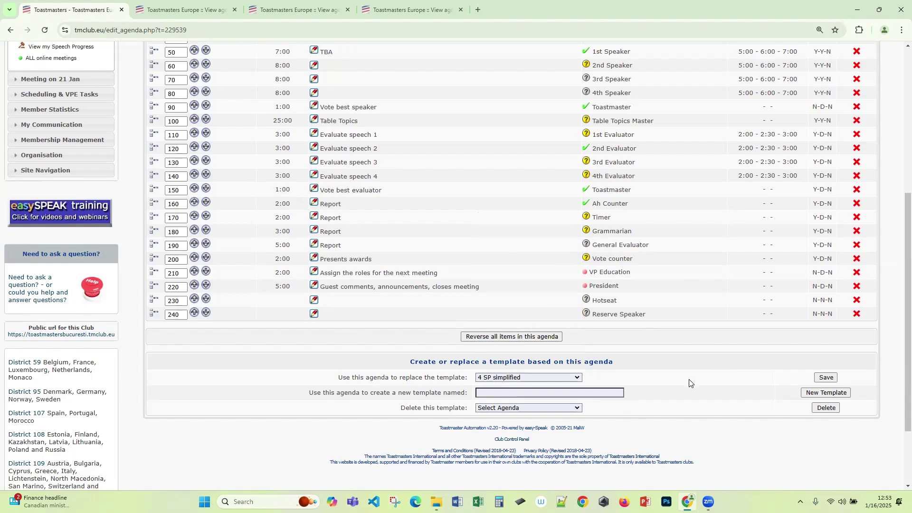
pyautogui.scroll(5, 699, 430)
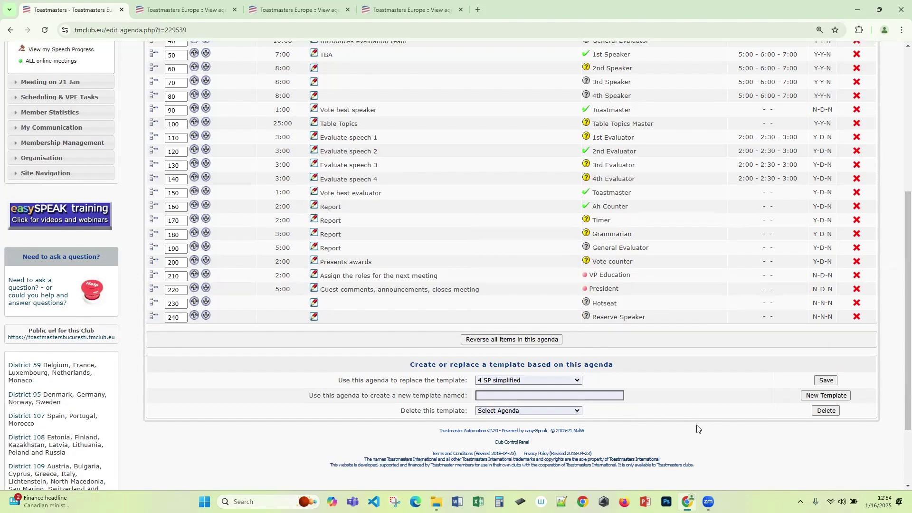
pyautogui.scroll(-1, 707, 431)
pyautogui.scroll(-3, 705, 431)
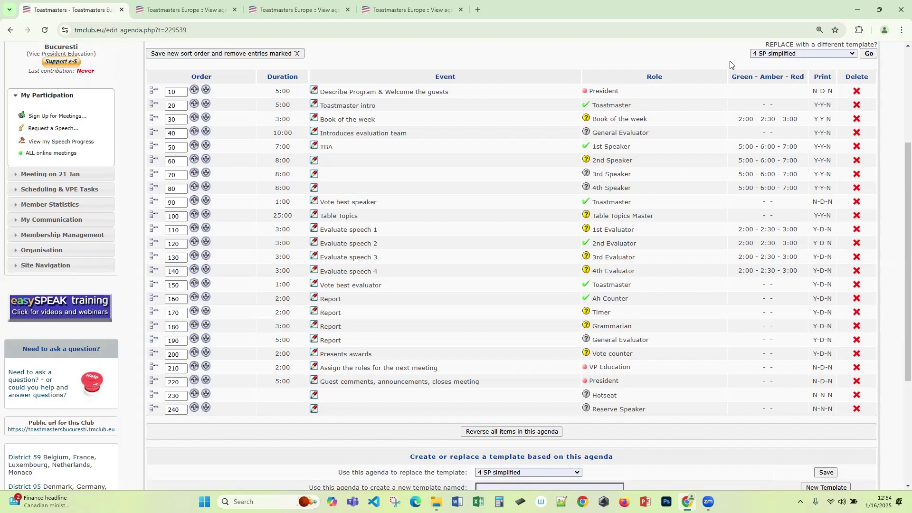
# Create a new template named "ab" from the current agenda
pyautogui.scroll(-2, 615, 411)
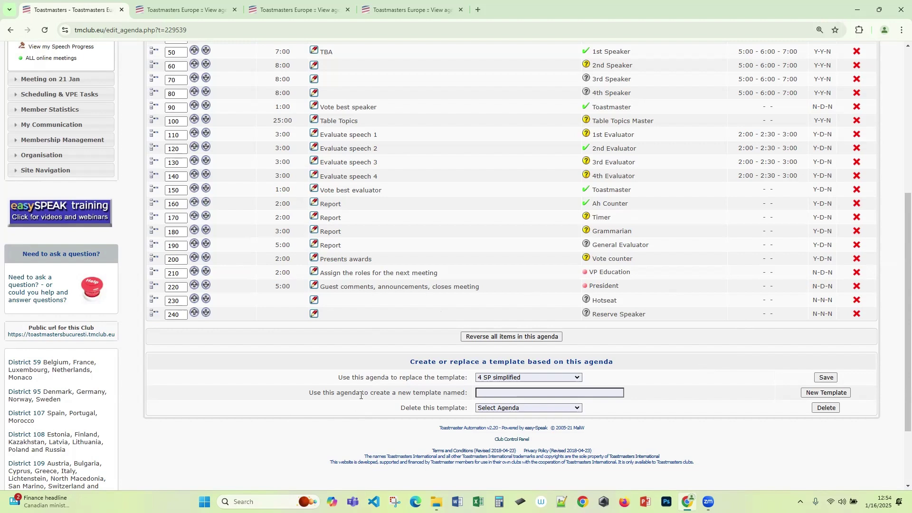
pyautogui.click(503, 394)
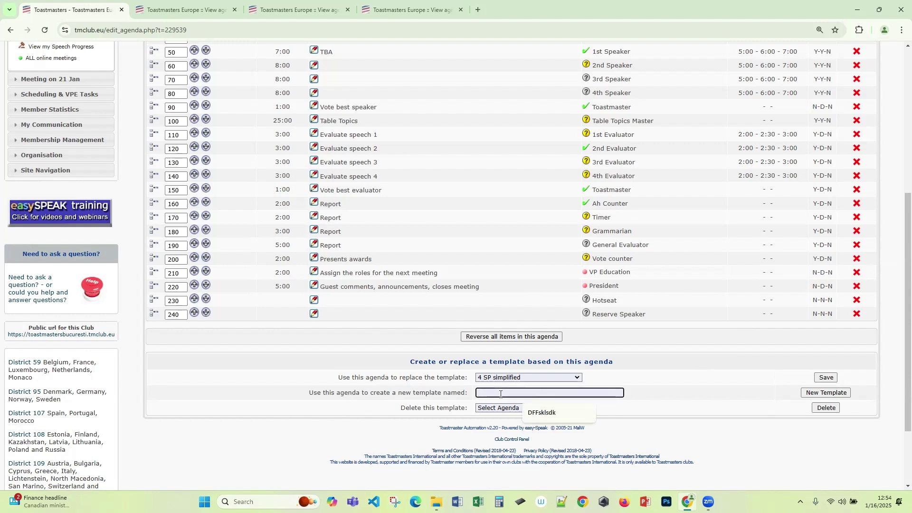
pyautogui.write('ab')
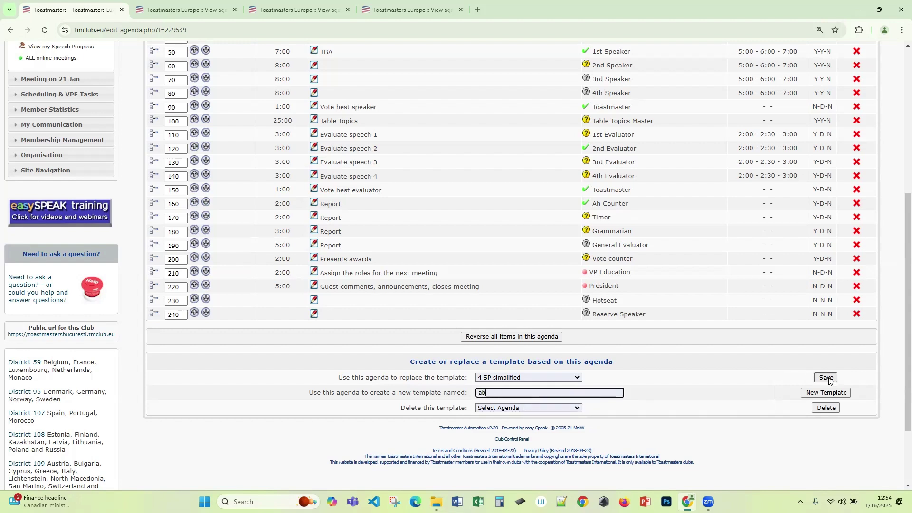
pyautogui.click(826, 392)
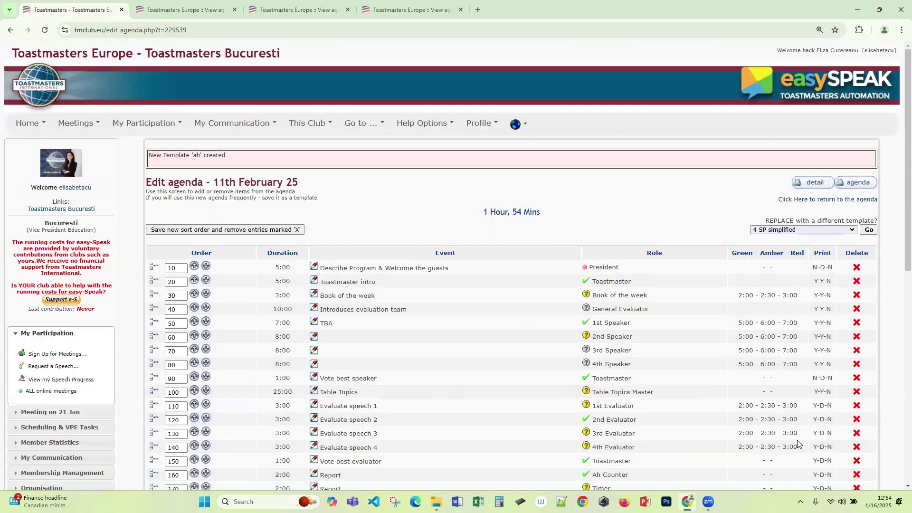
# Replace the 11th February 25 agenda with the "2 SP + Debate + TTM" template and look over its items
pyautogui.scroll(-2, 797, 436)
pyautogui.scroll(2, 797, 435)
pyautogui.click(848, 230)
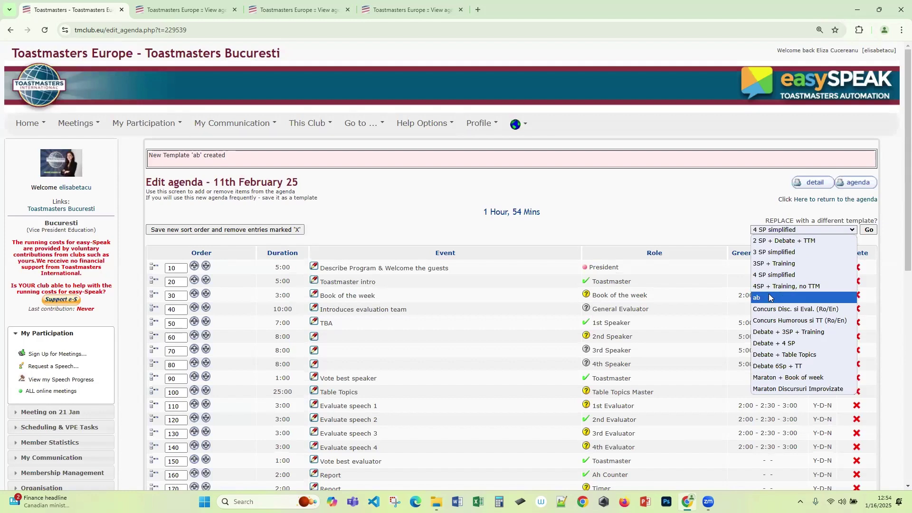
pyautogui.click(770, 298)
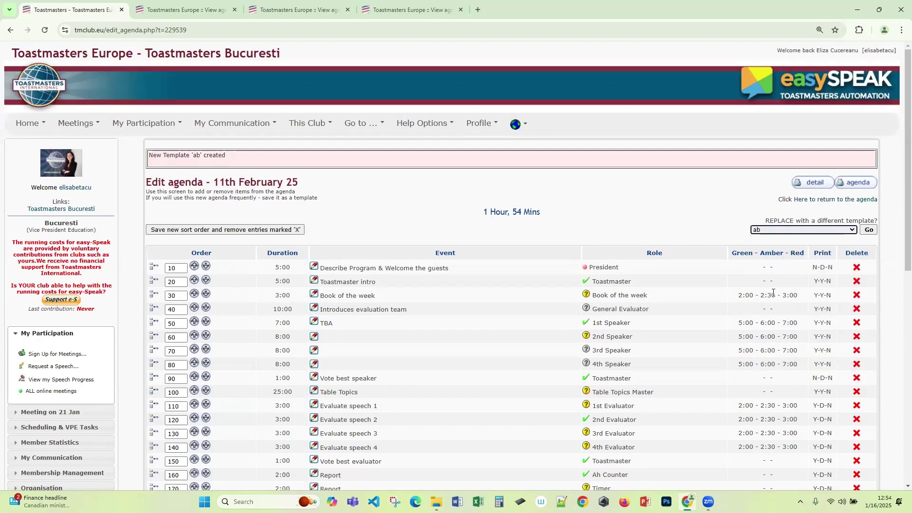
pyautogui.click(833, 232)
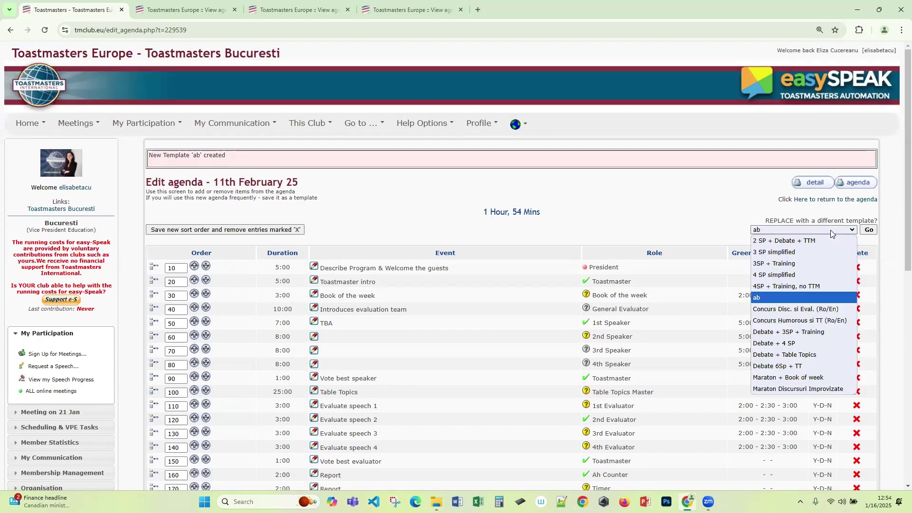
pyautogui.click(784, 241)
pyautogui.click(871, 231)
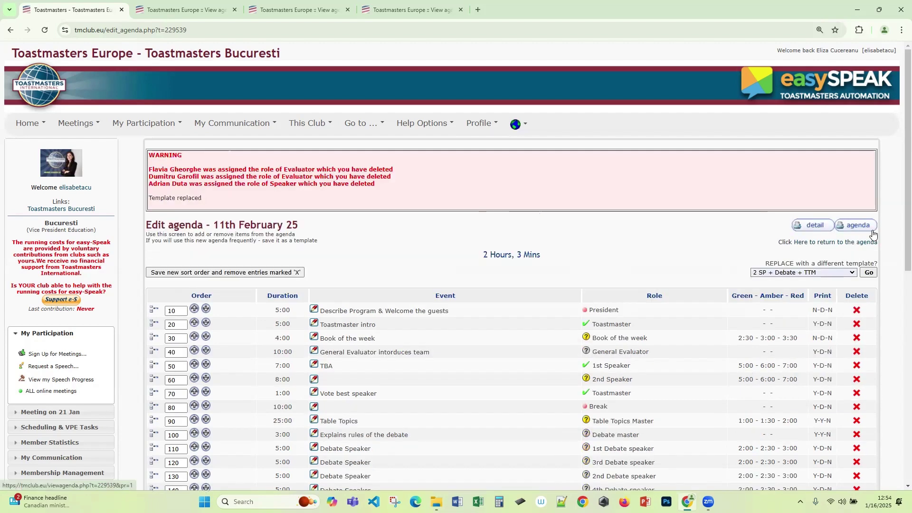
pyautogui.scroll(-1, 675, 185)
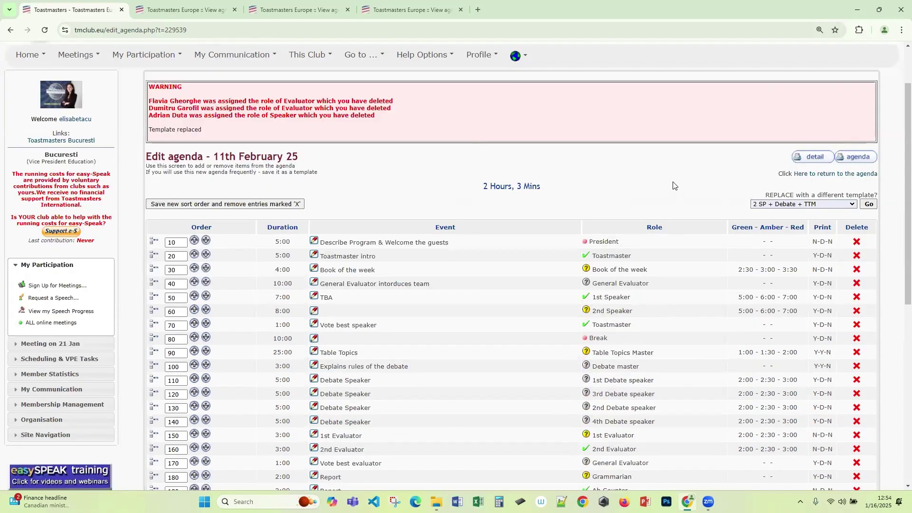
pyautogui.scroll(-2, 682, 237)
pyautogui.scroll(3, 840, 392)
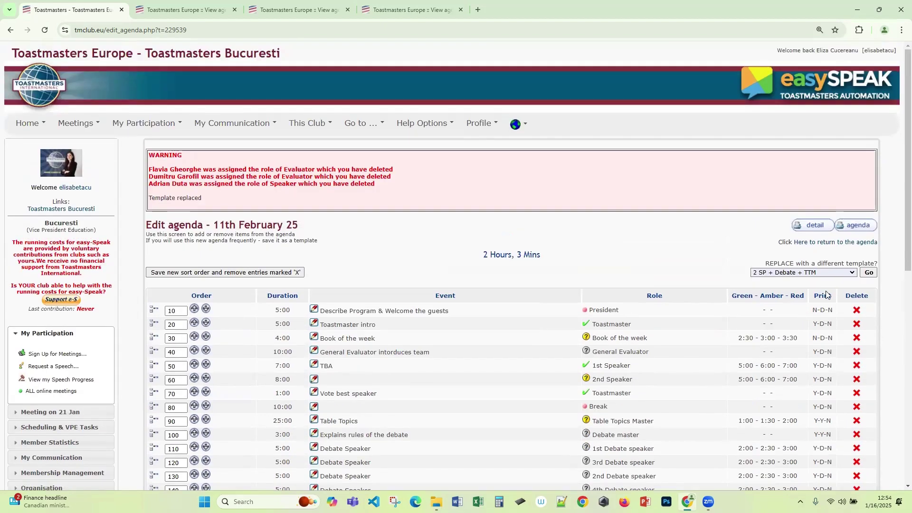
# Replace the agenda with the "ab" template and check its items through to the template options
pyautogui.click(838, 272)
pyautogui.click(764, 346)
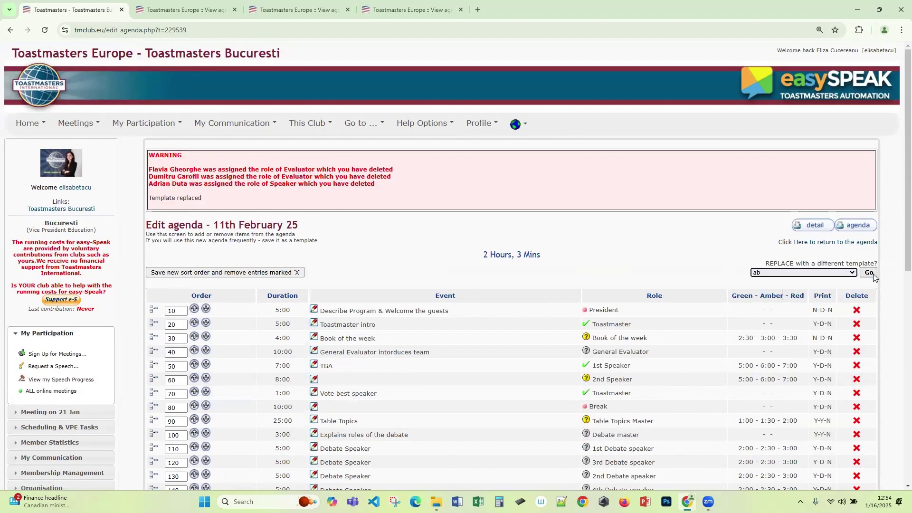
pyautogui.click(869, 273)
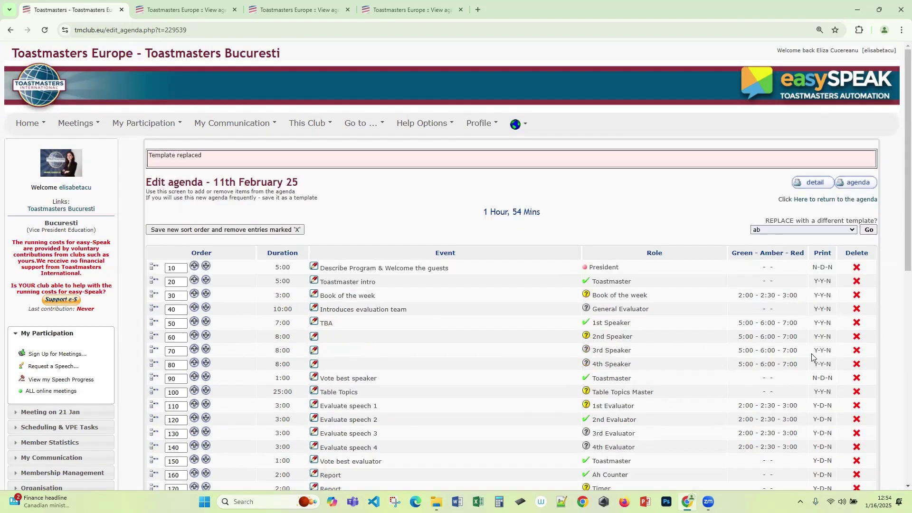
pyautogui.scroll(-1, 812, 353)
pyautogui.scroll(-3, 813, 340)
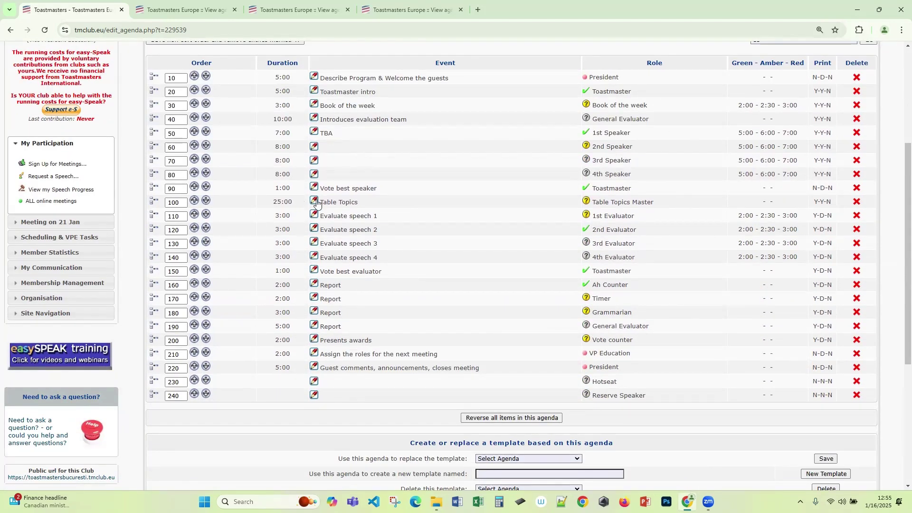
pyautogui.scroll(-3, 708, 265)
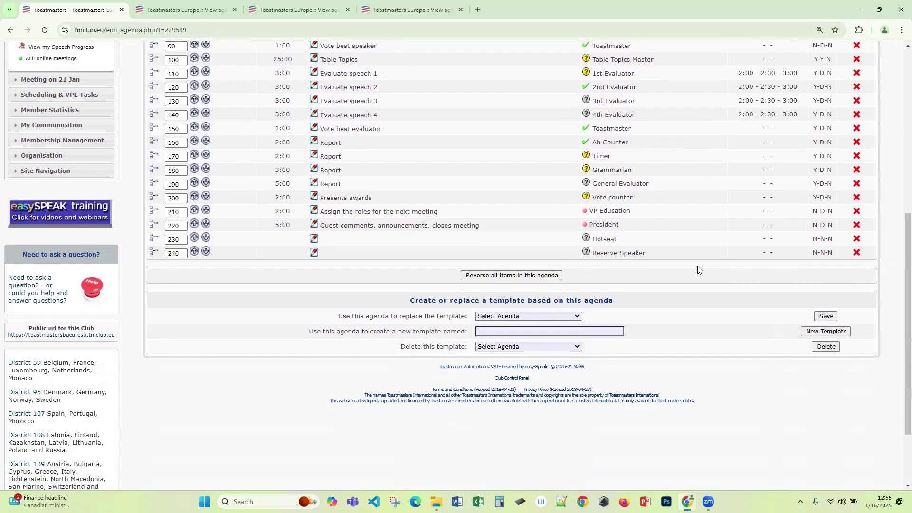
pyautogui.scroll(4, 713, 280)
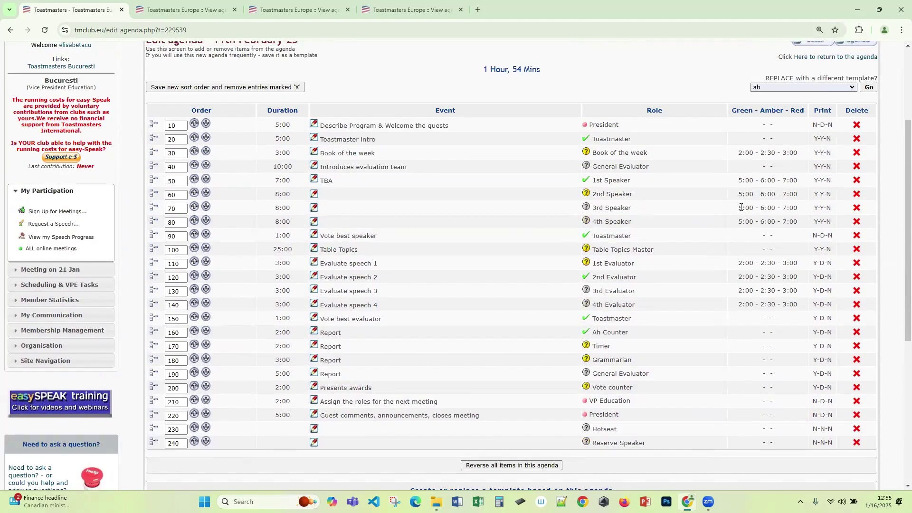
# Switch the agenda from "ab" back to the "2 SP + Debate + TTM" template
pyautogui.click(832, 87)
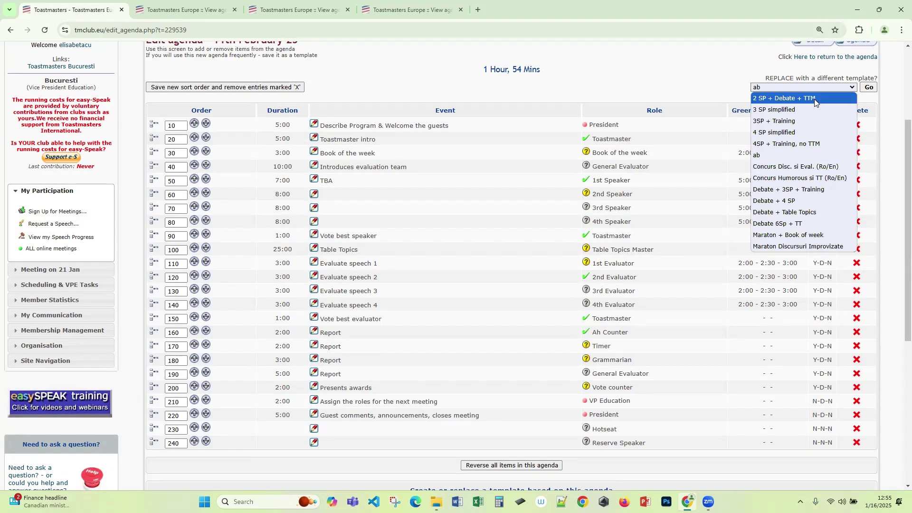
pyautogui.click(816, 99)
pyautogui.click(870, 88)
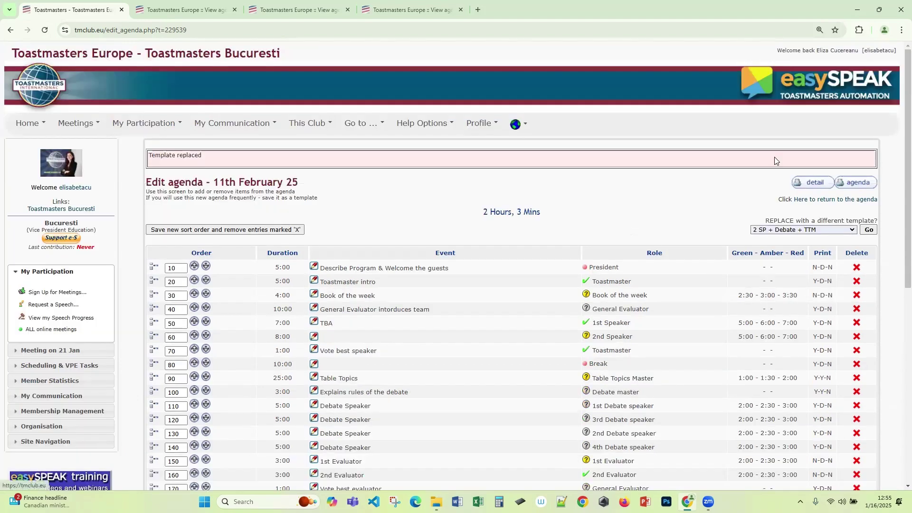
# Delete the "ab" agenda template and confirm the deletion
pyautogui.scroll(-7, 380, 432)
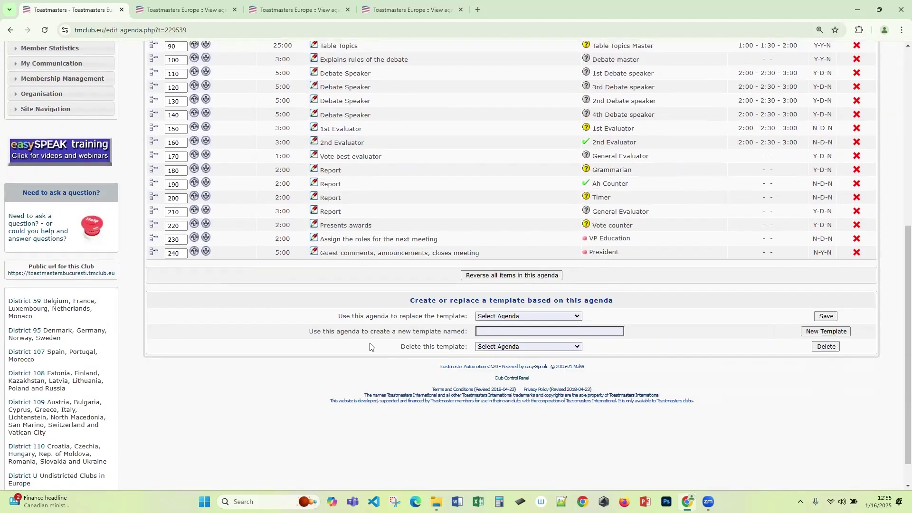
pyautogui.click(497, 350)
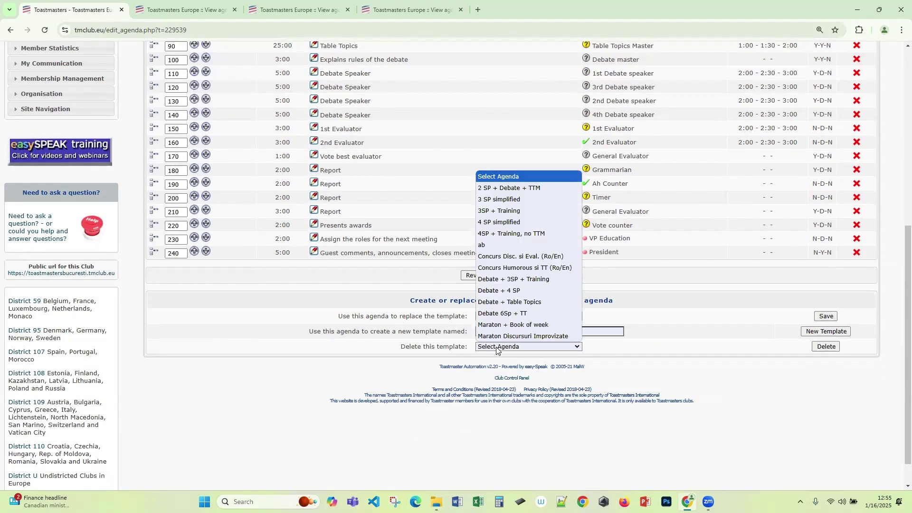
pyautogui.click(507, 257)
pyautogui.click(827, 347)
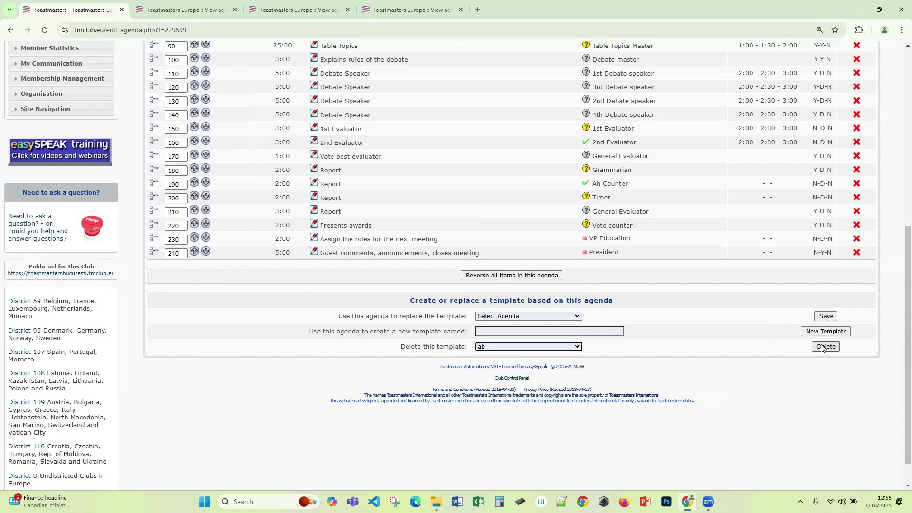
pyautogui.click(501, 195)
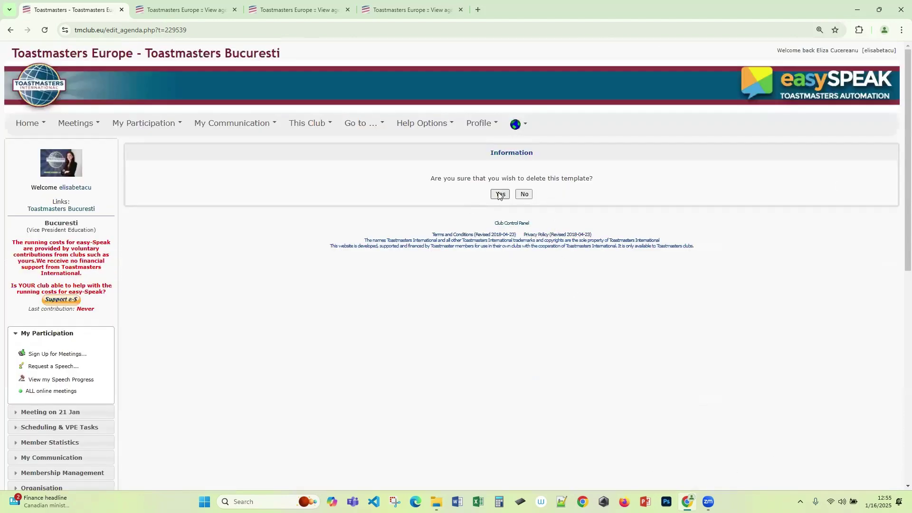
# Replace the agenda with the "4 SP simplified" template and look through its items
pyautogui.scroll(-5, 654, 311)
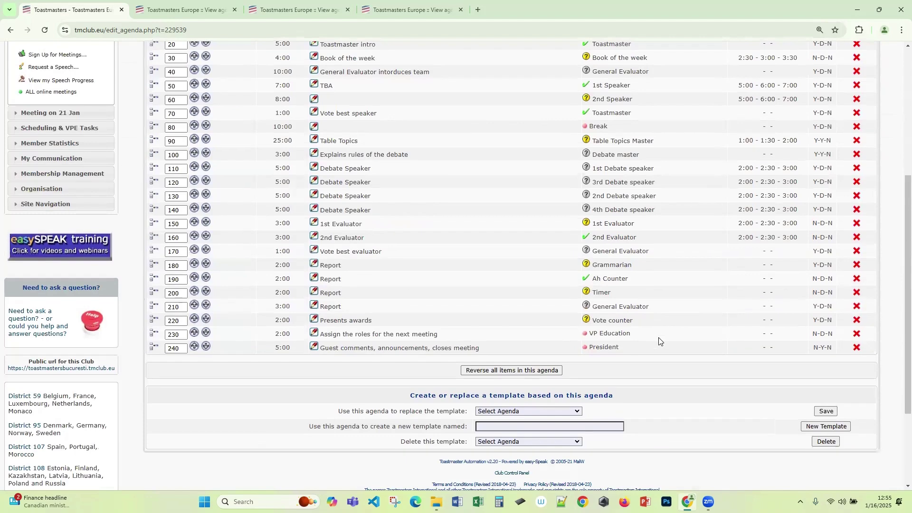
pyautogui.scroll(4, 661, 341)
pyautogui.click(815, 183)
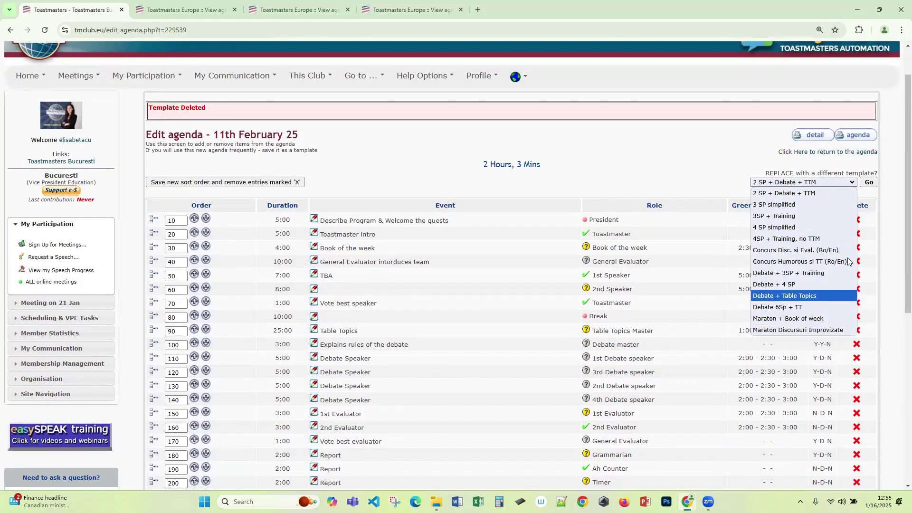
pyautogui.click(788, 231)
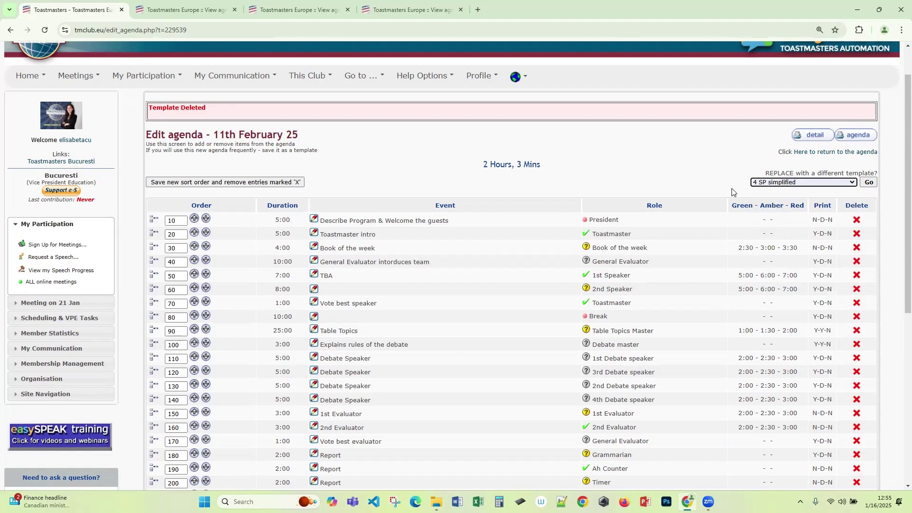
pyautogui.click(872, 183)
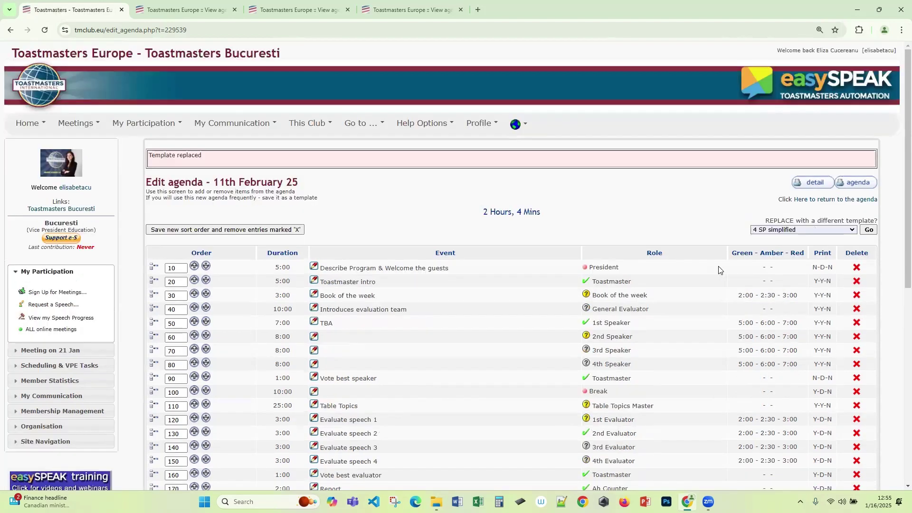
pyautogui.scroll(-8, 782, 279)
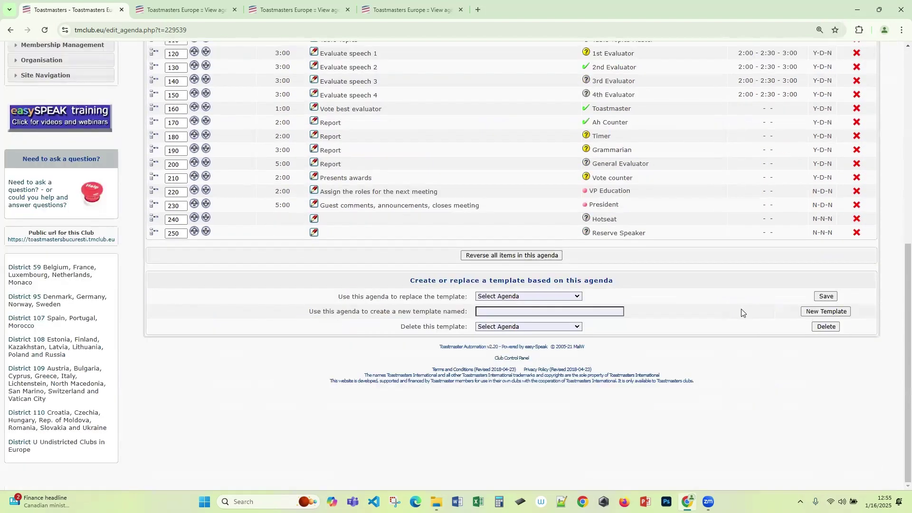
# Set the event title of the 1st Speaker agenda item to "Pace" and update the item
pyautogui.scroll(5, 742, 309)
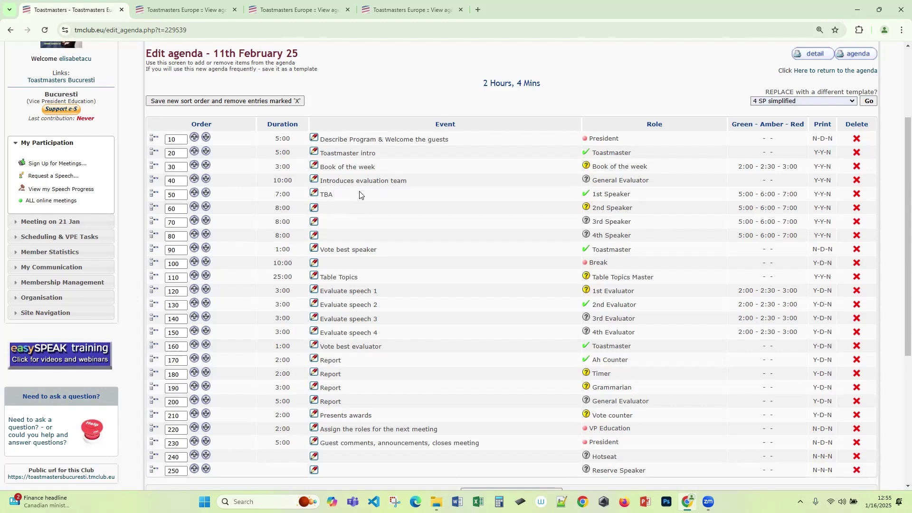
pyautogui.click(317, 195)
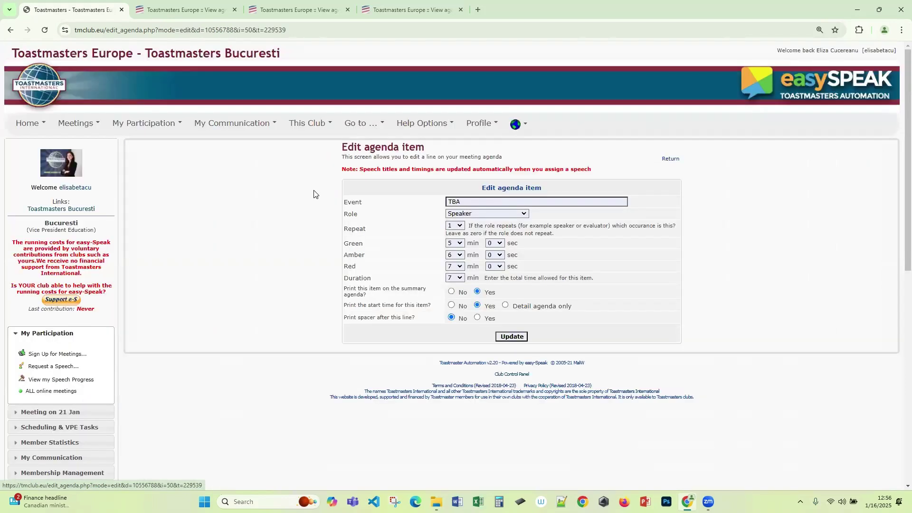
pyautogui.moveTo(476, 201); pyautogui.dragTo(425, 207)
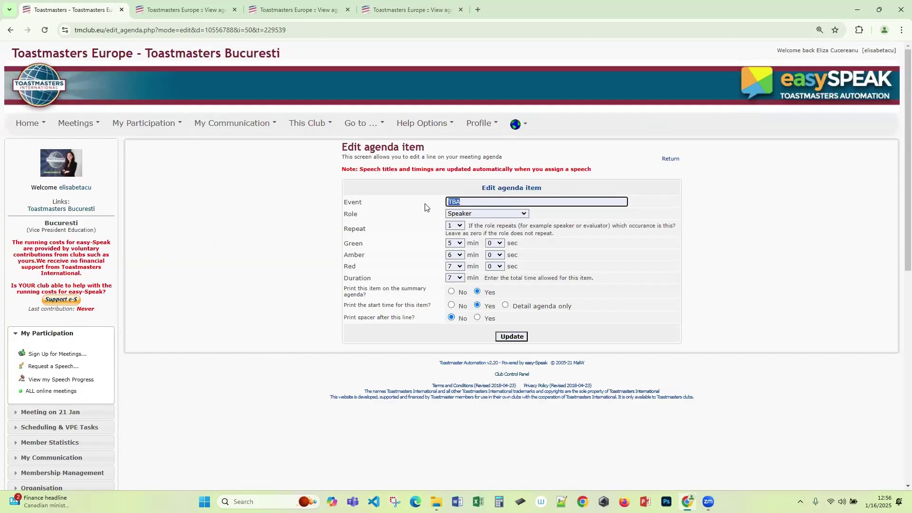
pyautogui.write('Pace')
pyautogui.click(513, 336)
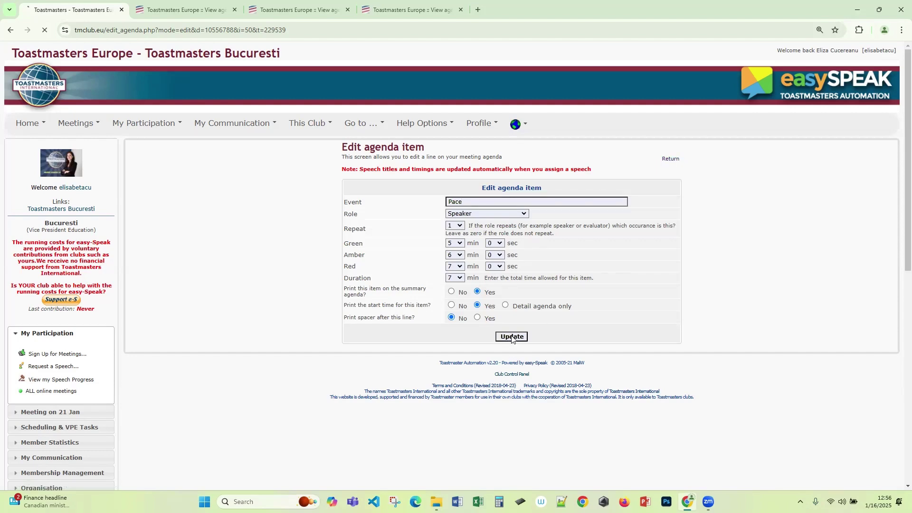
# Reopen the 1st Speaker agenda item and resubmit it with the event title "Pace"
pyautogui.scroll(-1, 401, 337)
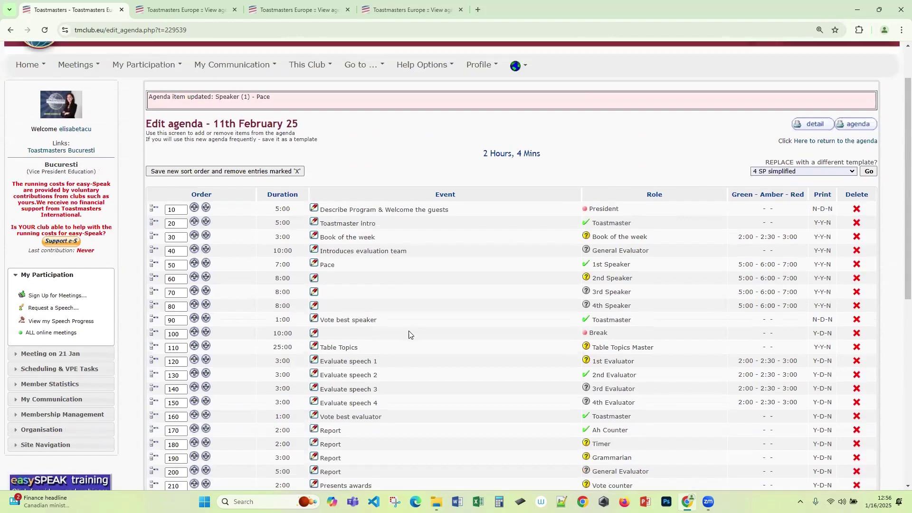
pyautogui.click(313, 276)
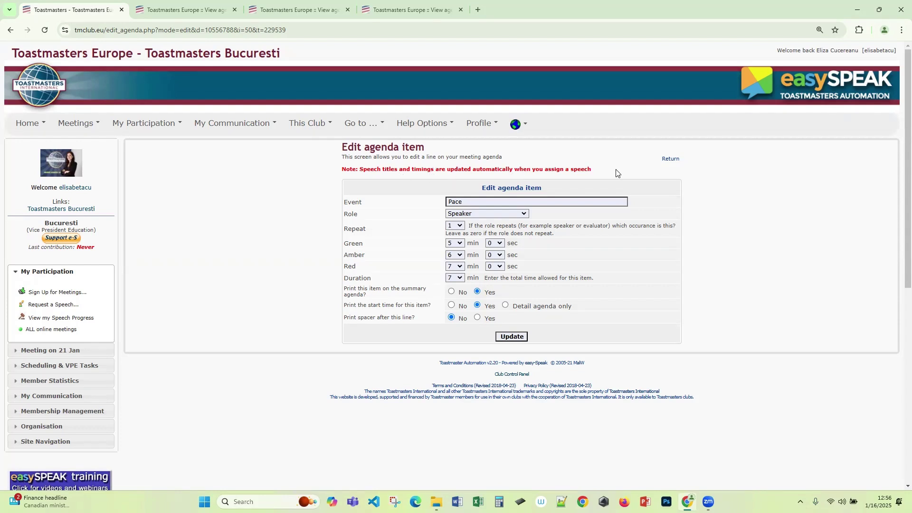
pyautogui.click(479, 204)
pyautogui.doubleClick(450, 201)
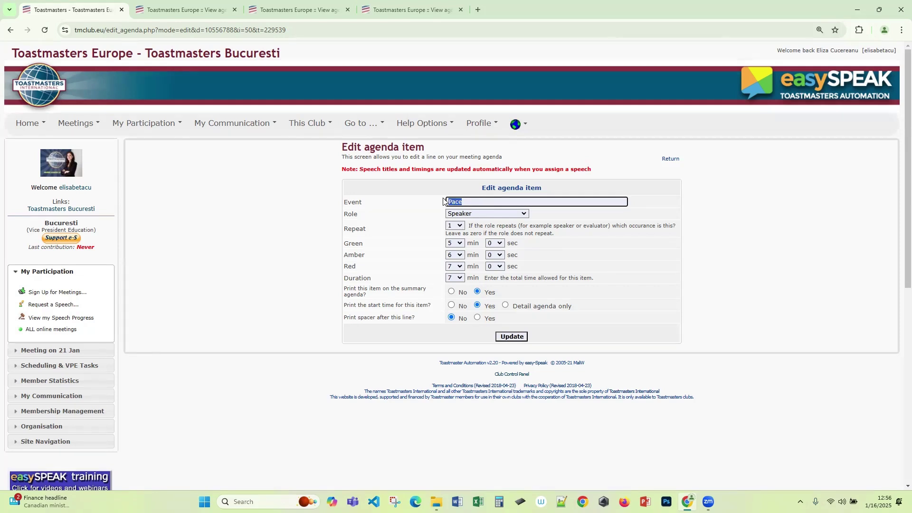
pyautogui.click(469, 202)
pyautogui.moveTo(473, 202); pyautogui.dragTo(437, 209)
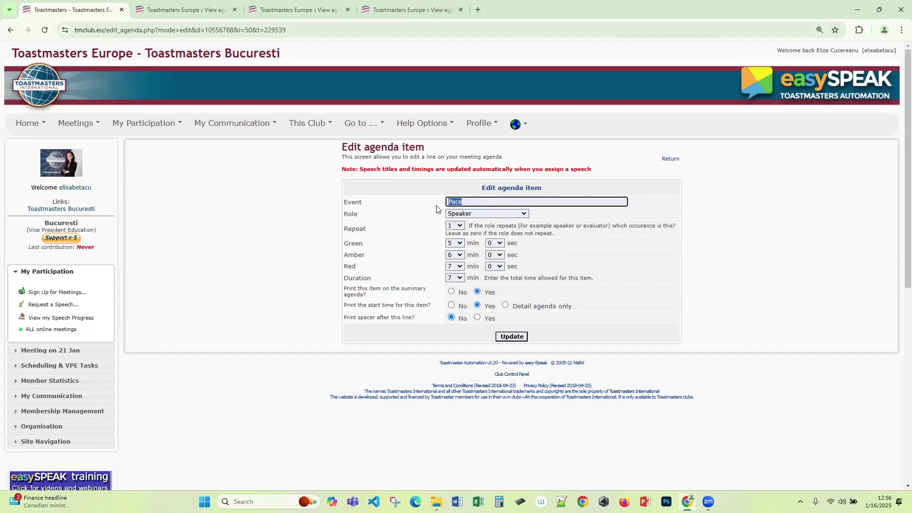
pyautogui.click(476, 202)
pyautogui.moveTo(465, 202); pyautogui.dragTo(433, 203)
pyautogui.click(466, 202)
pyautogui.click(514, 338)
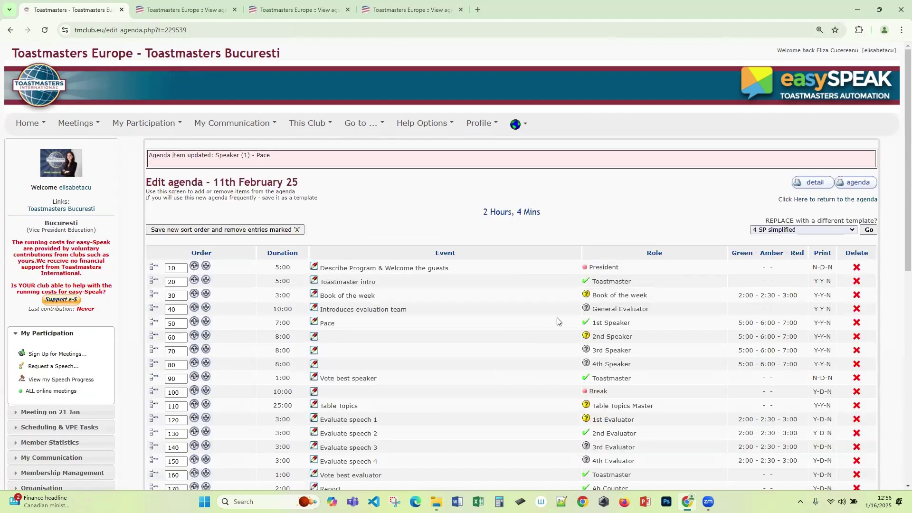
# Refresh the printable detailed agenda in its own browser tab to check the 1st Speaker's event title, and return to the agenda editor
pyautogui.scroll(-1, 558, 321)
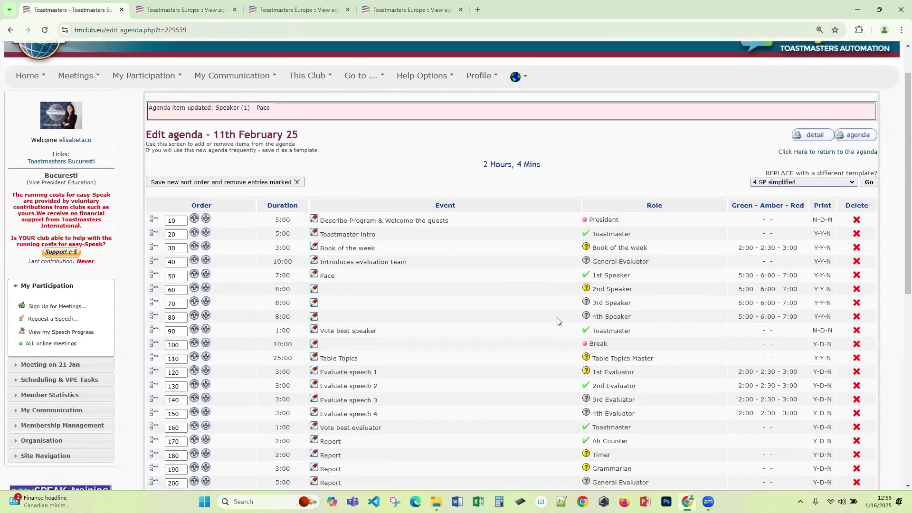
pyautogui.click(173, 7)
pyautogui.click(291, 9)
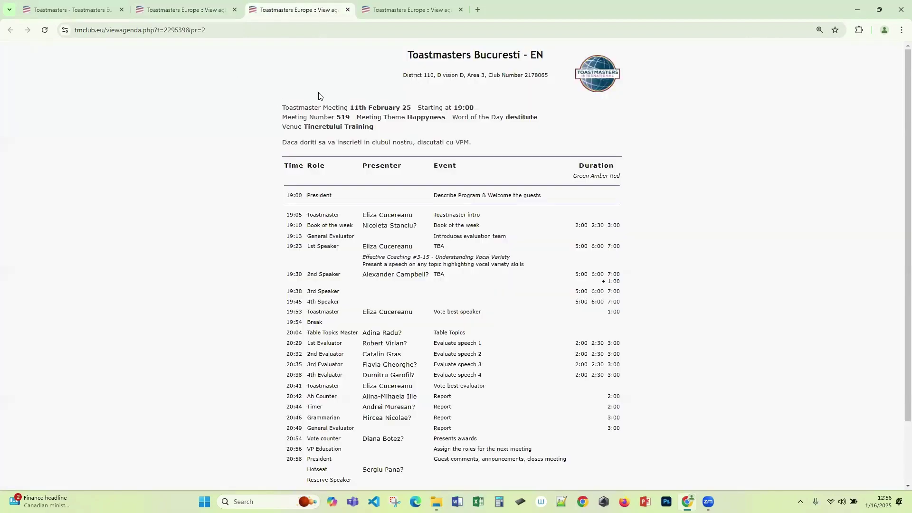
pyautogui.click(44, 30)
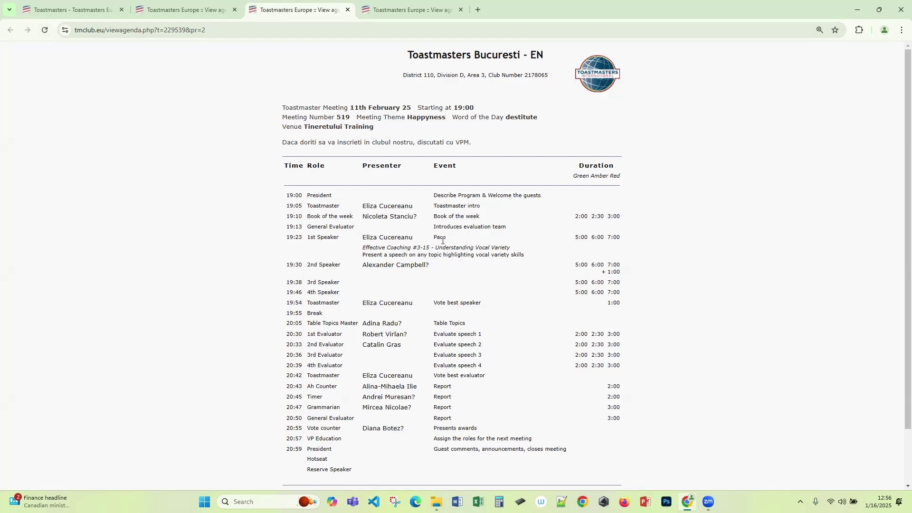
pyautogui.click(114, 6)
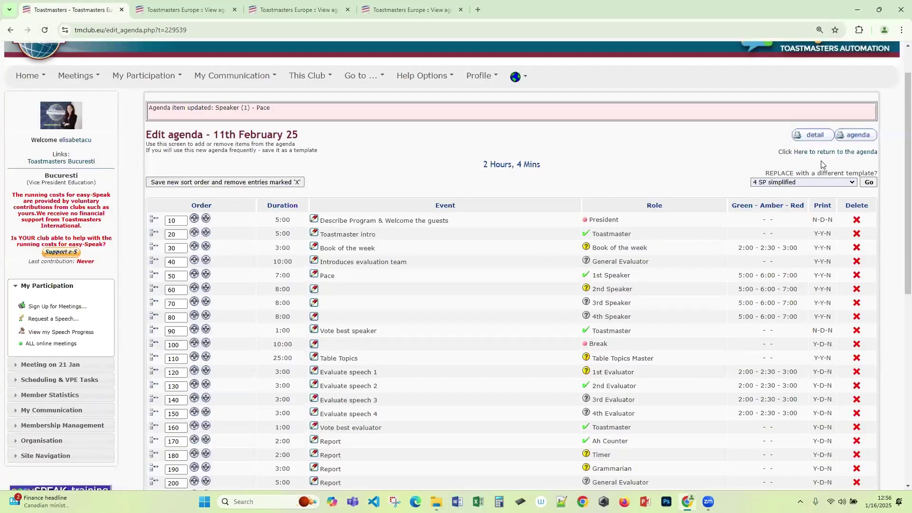
# Return to the 11th February 25 meeting page and review its speaker and role sign-ups
pyautogui.click(829, 152)
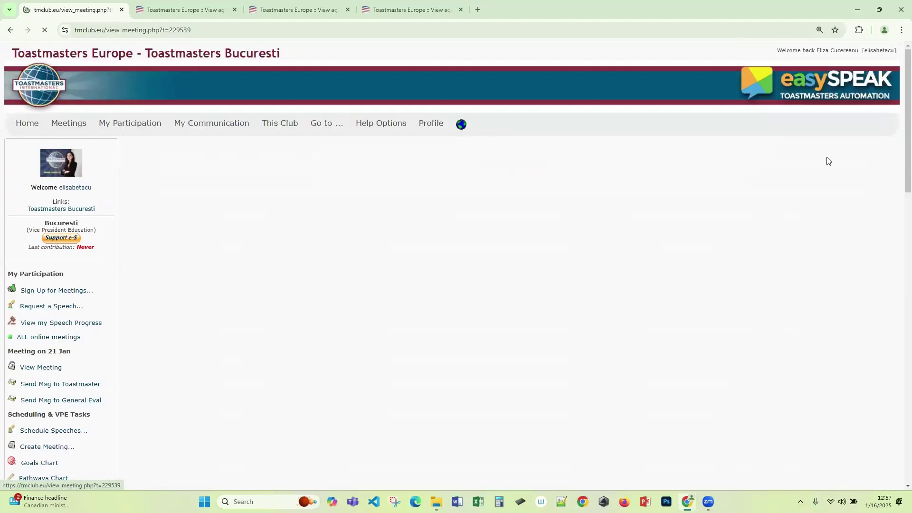
pyautogui.scroll(-3, 588, 241)
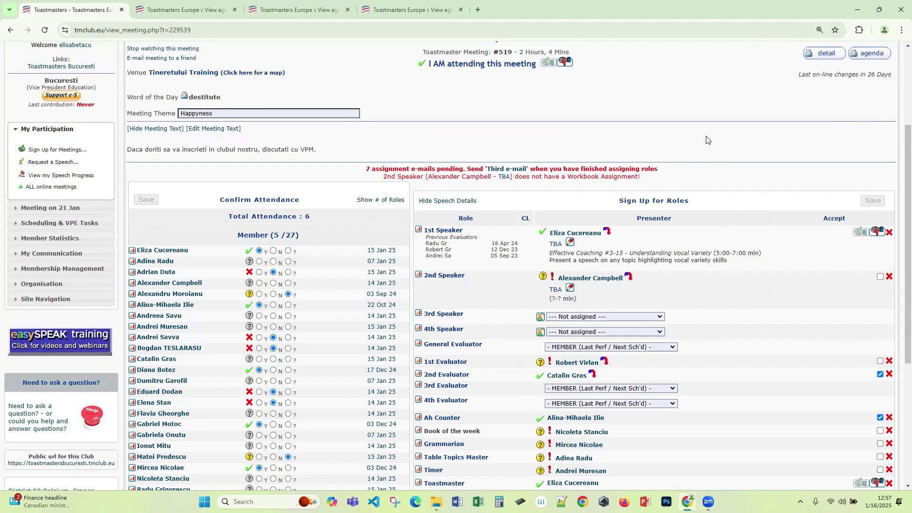
pyautogui.scroll(3, 261, 219)
# Reopen the agenda editor, reverse the order of all agenda items, and reverse them again to restore the original order
pyautogui.click(182, 181)
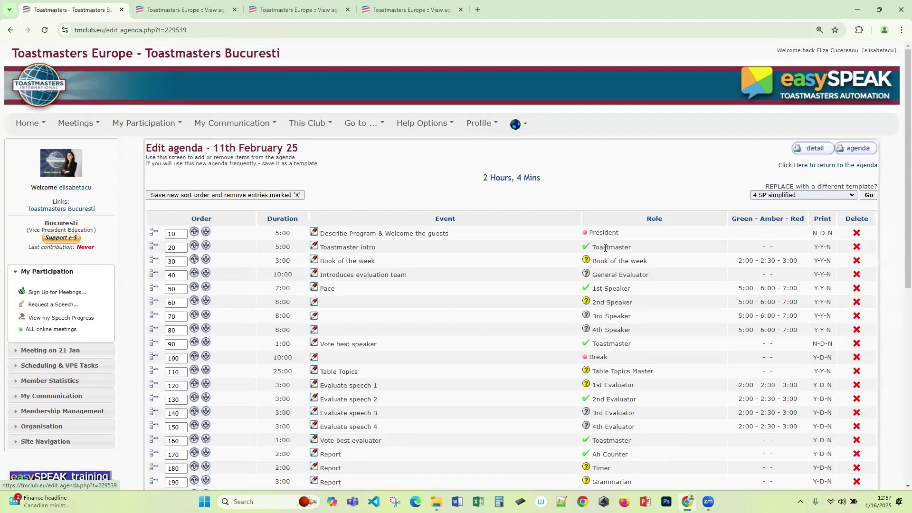
pyautogui.scroll(-10, 552, 163)
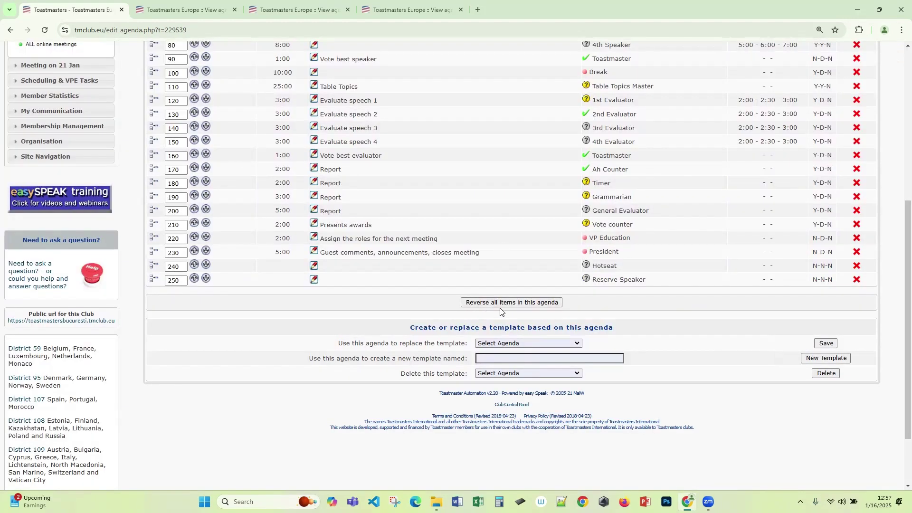
pyautogui.click(554, 307)
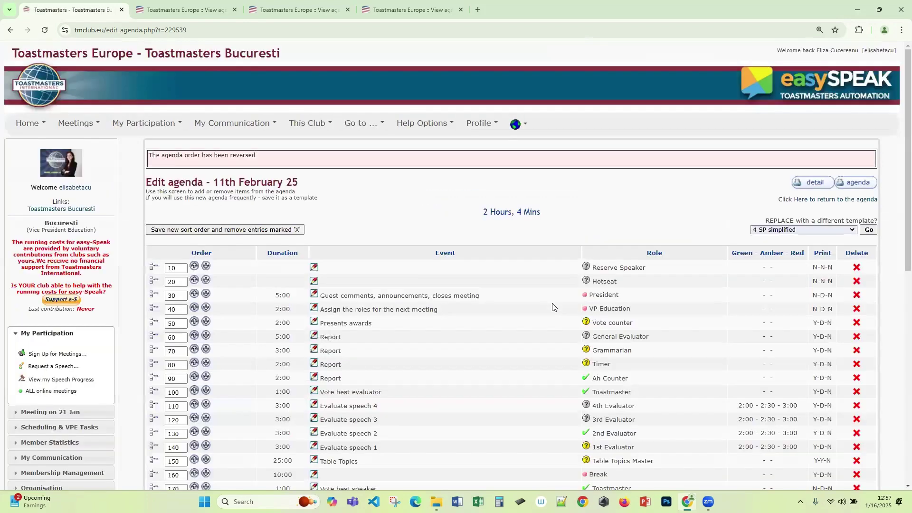
pyautogui.scroll(-4, 553, 306)
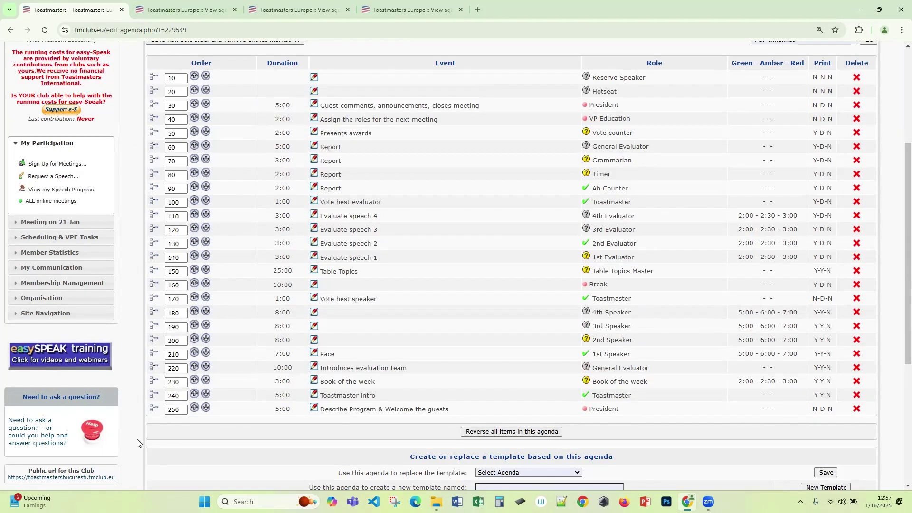
pyautogui.click(513, 433)
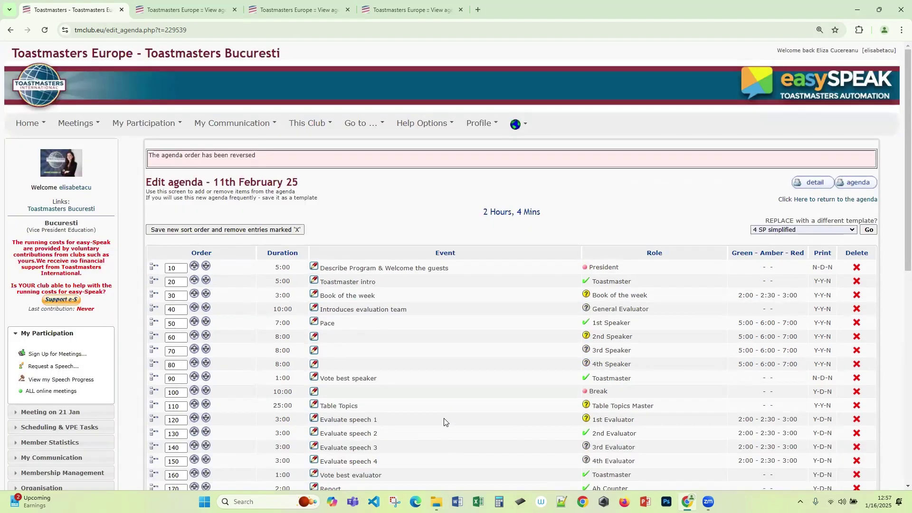
# Set the duration of the Table Topics agenda item to 6 minutes and update the item
pyautogui.scroll(-3, 547, 309)
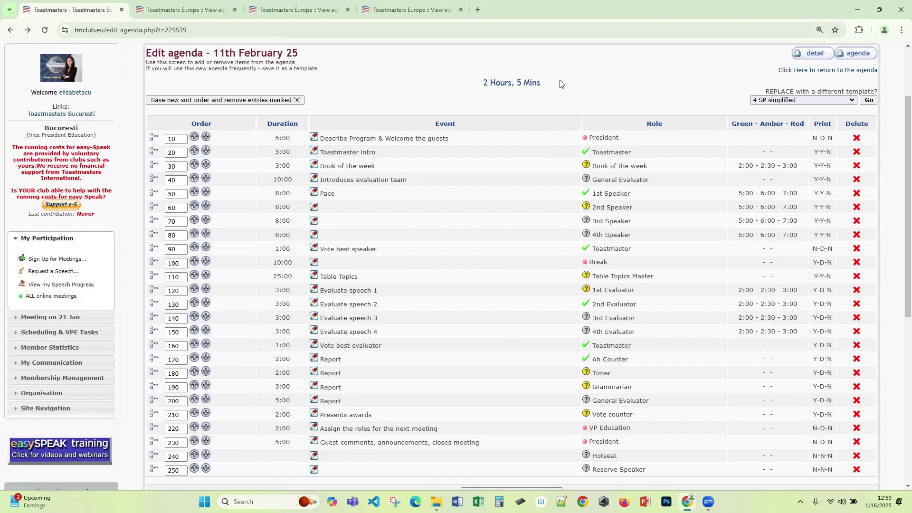
pyautogui.click(314, 275)
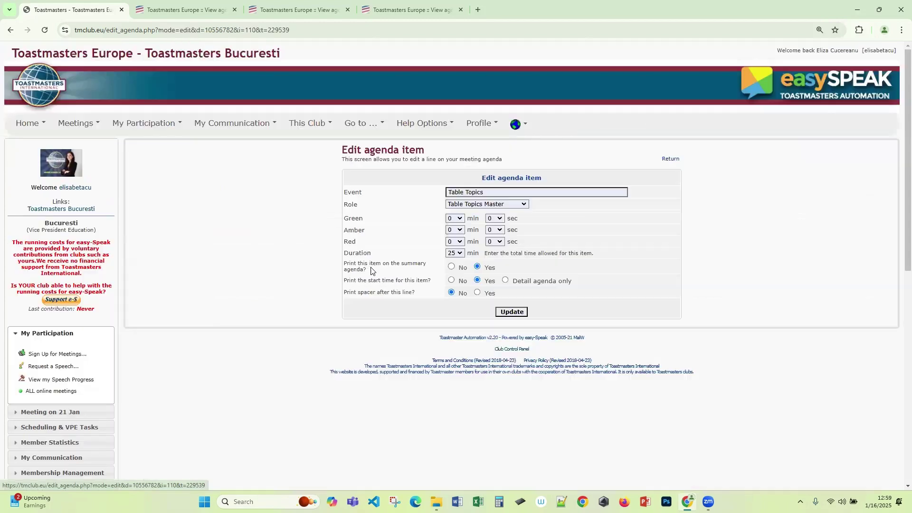
pyautogui.click(462, 257)
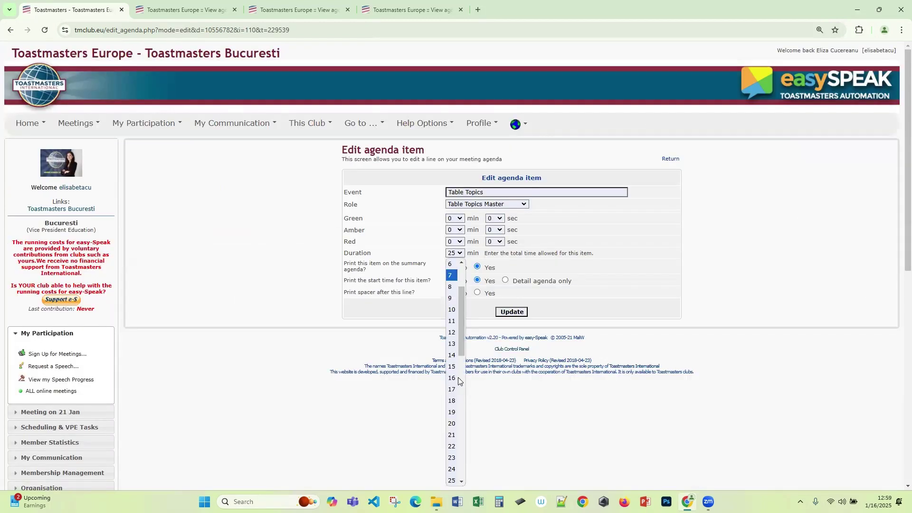
pyautogui.click(450, 264)
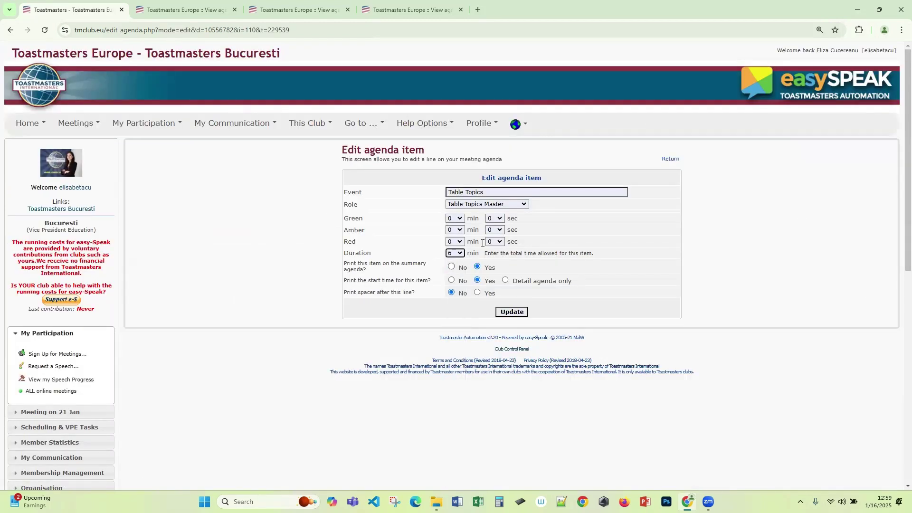
pyautogui.click(520, 313)
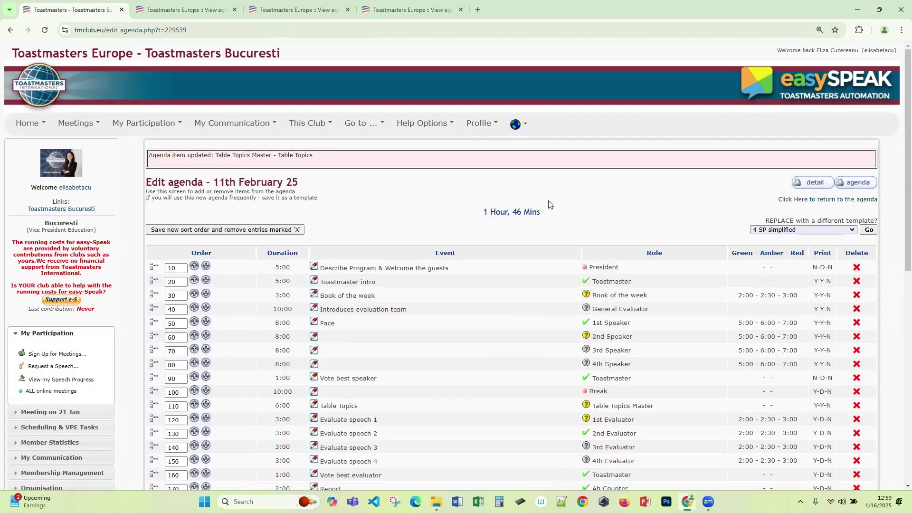
# Check the total agenda duration in the editor and return to the meeting page
pyautogui.moveTo(457, 204); pyautogui.dragTo(594, 222)
pyautogui.click(471, 221)
pyautogui.click(835, 200)
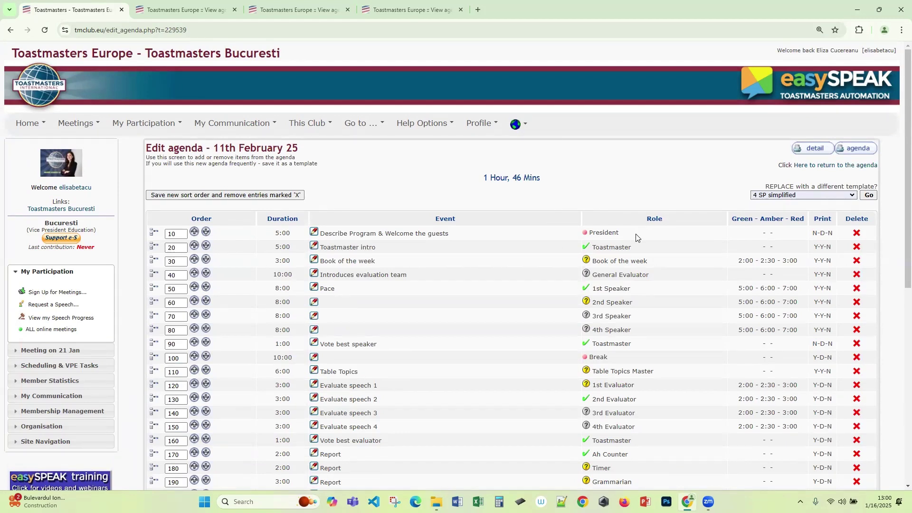
# Replace the agenda with the "Concurs Disc. si Eval. (Ro/En)" template and look through its items
pyautogui.click(831, 196)
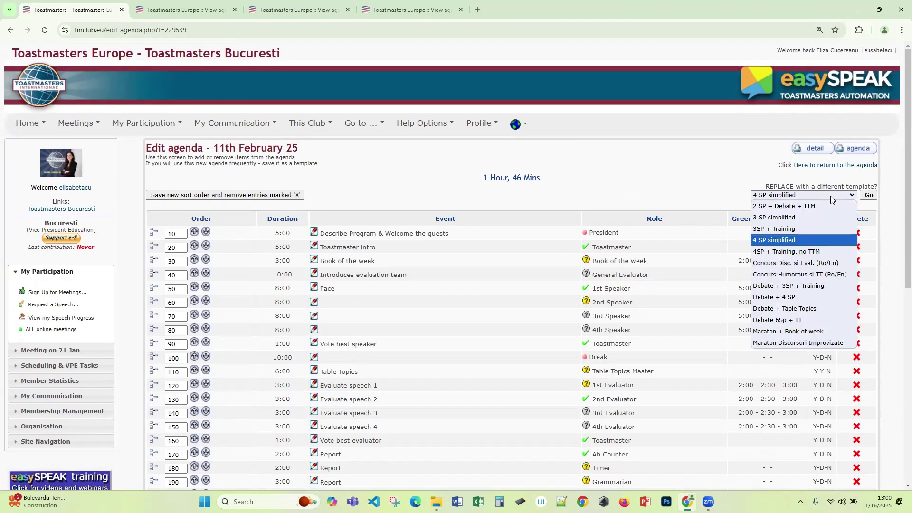
pyautogui.click(799, 264)
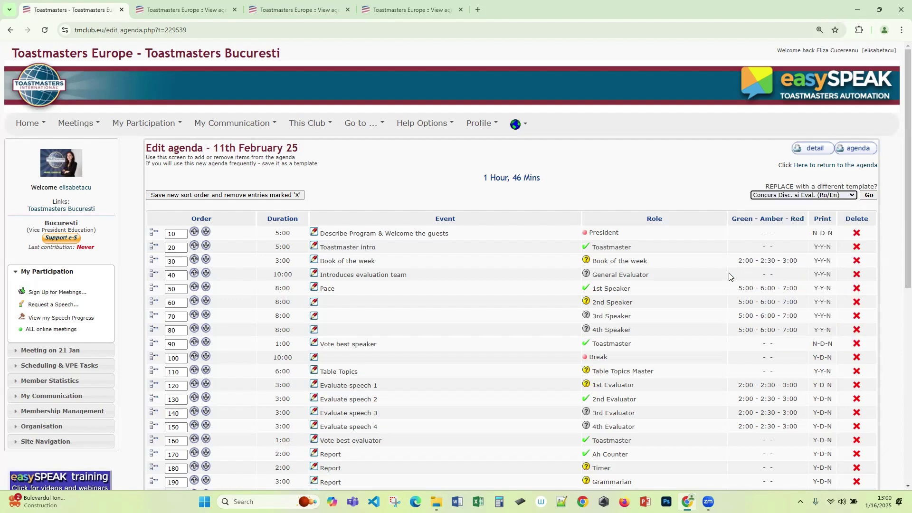
pyautogui.click(869, 196)
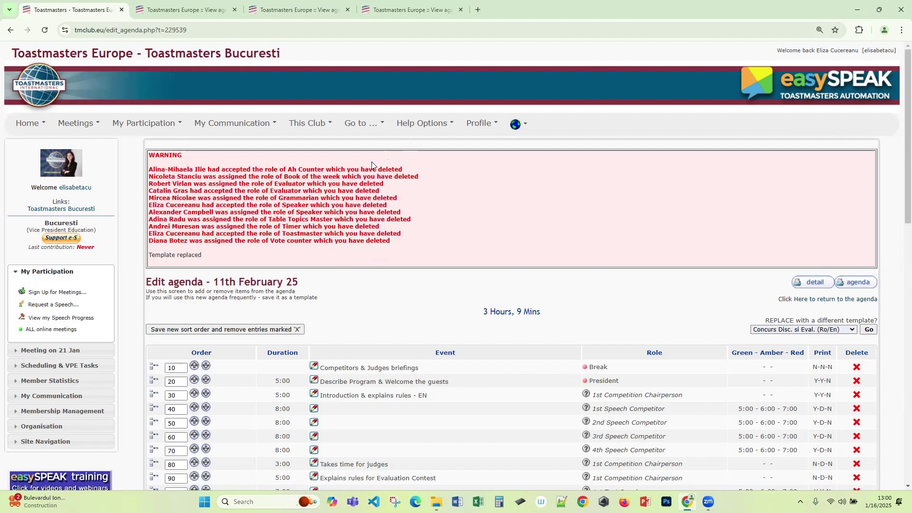
pyautogui.scroll(-3, 568, 260)
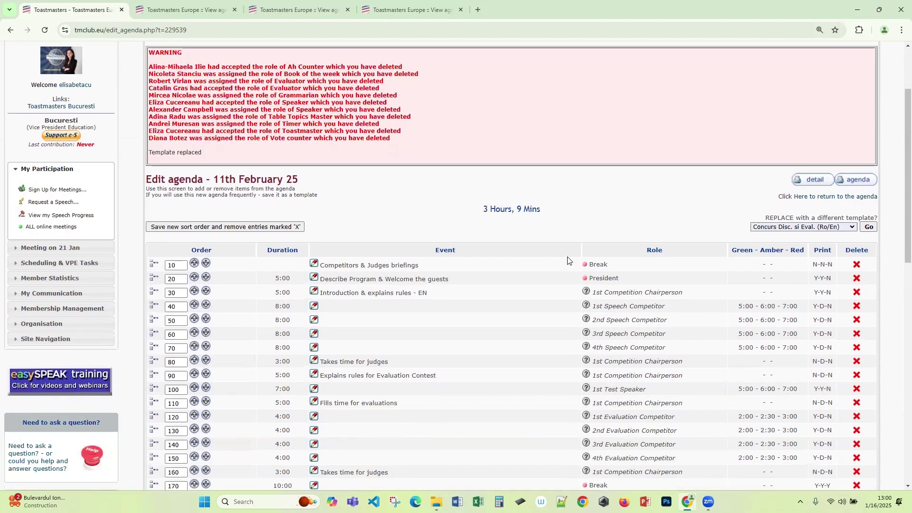
pyautogui.scroll(-4, 604, 289)
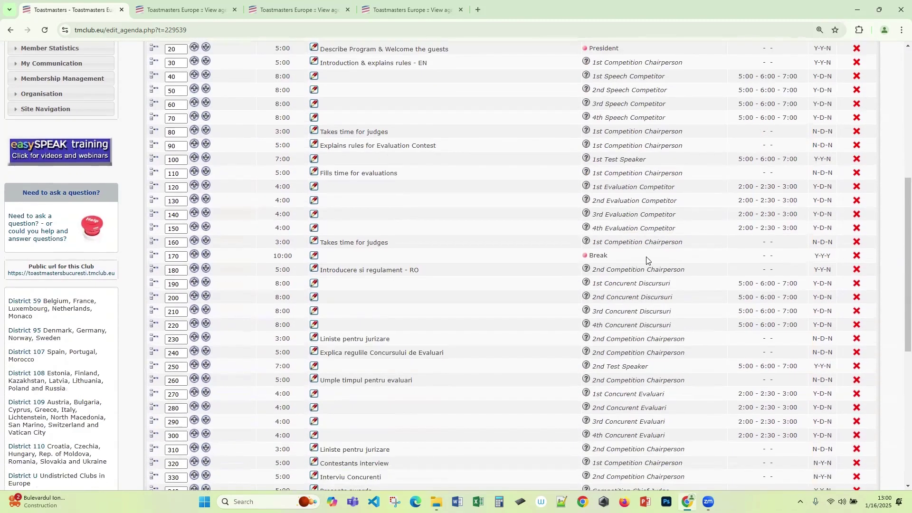
pyautogui.scroll(-1, 537, 209)
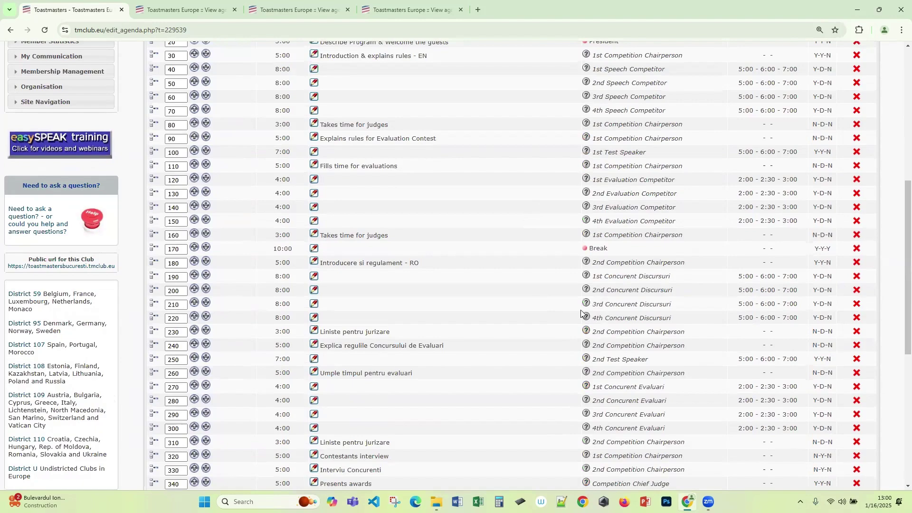
pyautogui.scroll(-1, 570, 295)
pyautogui.scroll(8, 587, 310)
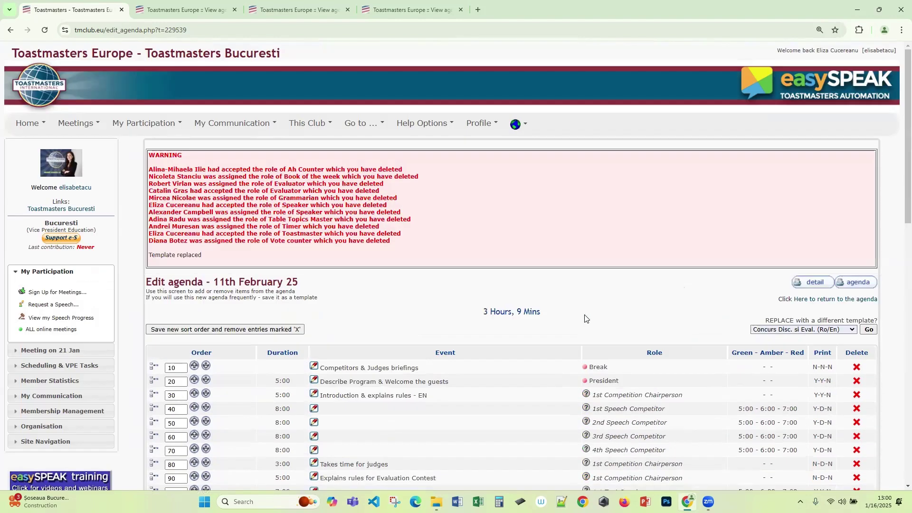
# Return to the meeting page and examine the contest roles offered for sign-up, from Competition Chairperson down to Competition Seargent
pyautogui.click(828, 300)
pyautogui.scroll(-5, 660, 230)
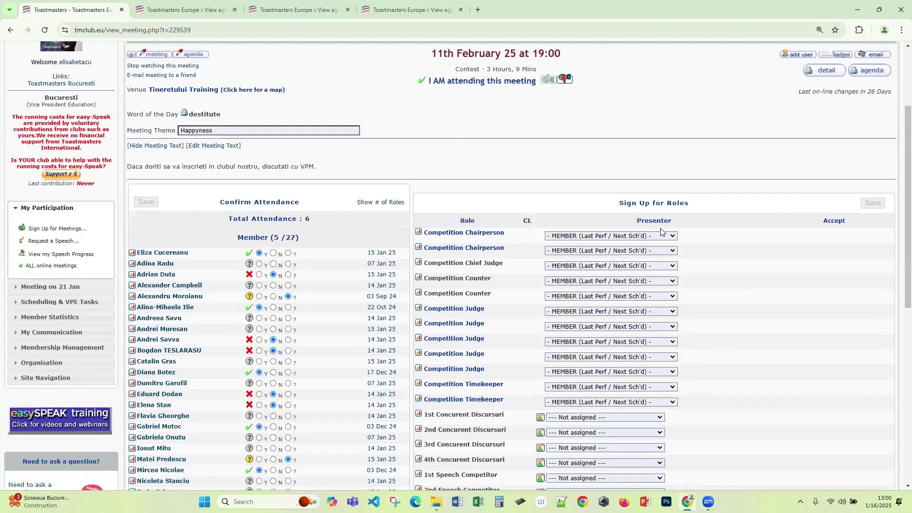
pyautogui.scroll(-2, 661, 232)
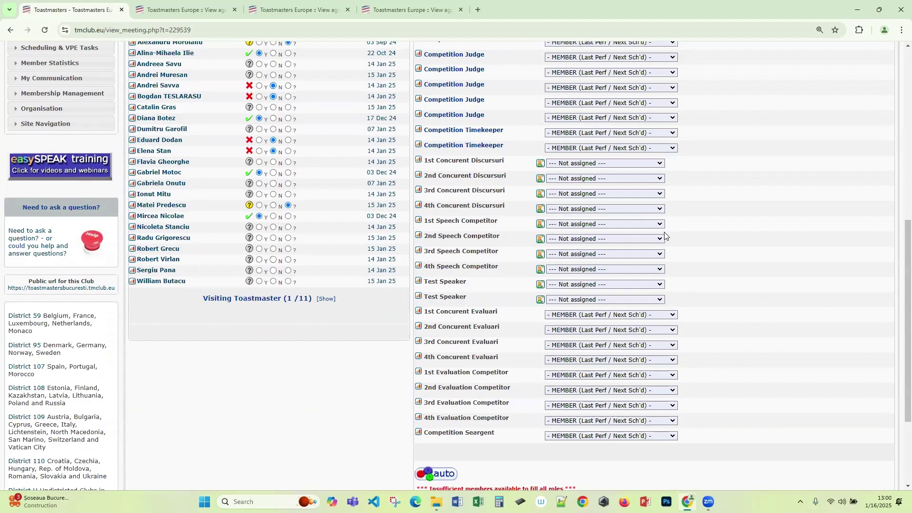
pyautogui.scroll(4, 665, 237)
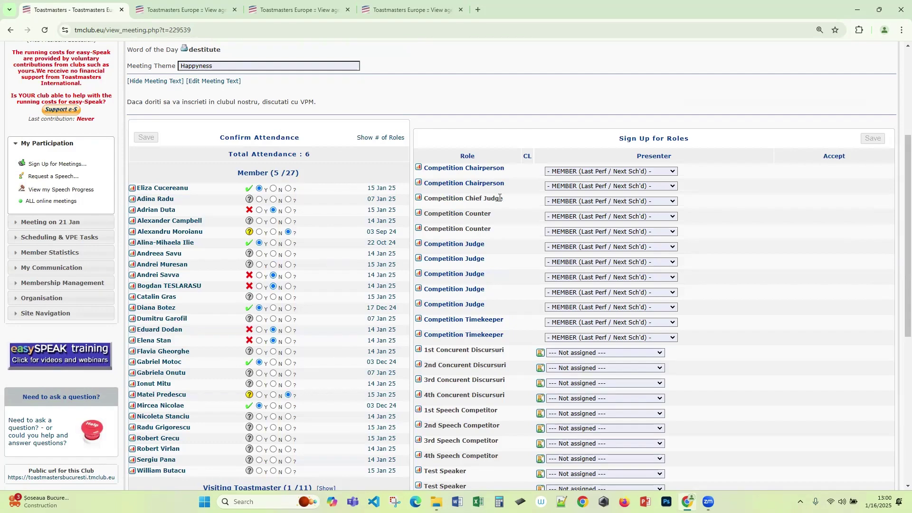
pyautogui.scroll(3, 775, 318)
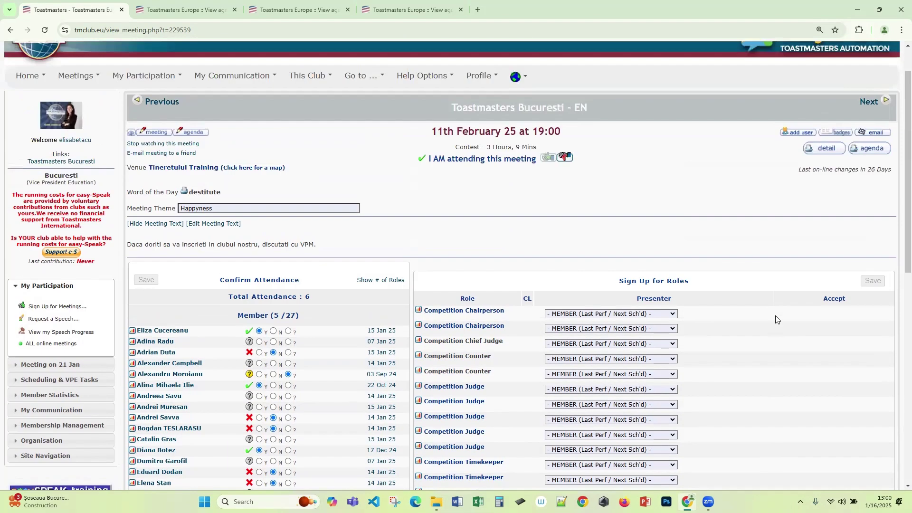
pyautogui.scroll(-2, 777, 319)
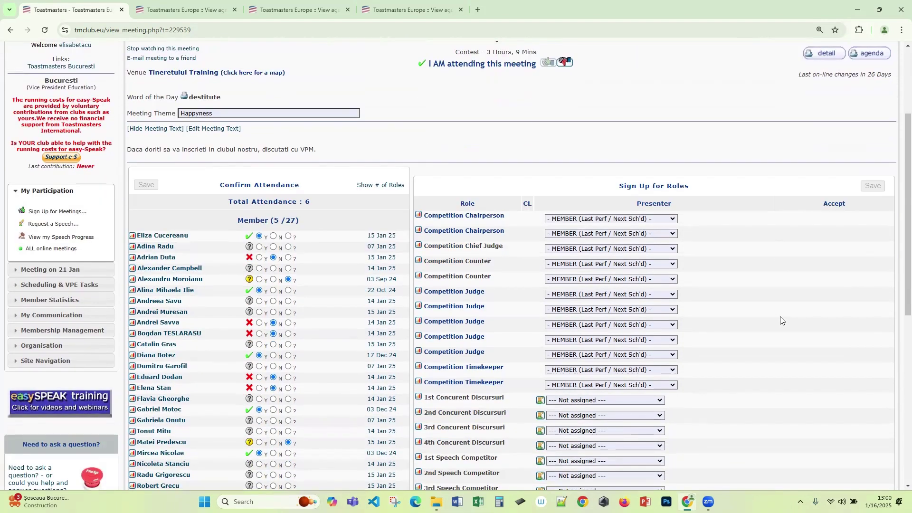
pyautogui.scroll(-1, 783, 321)
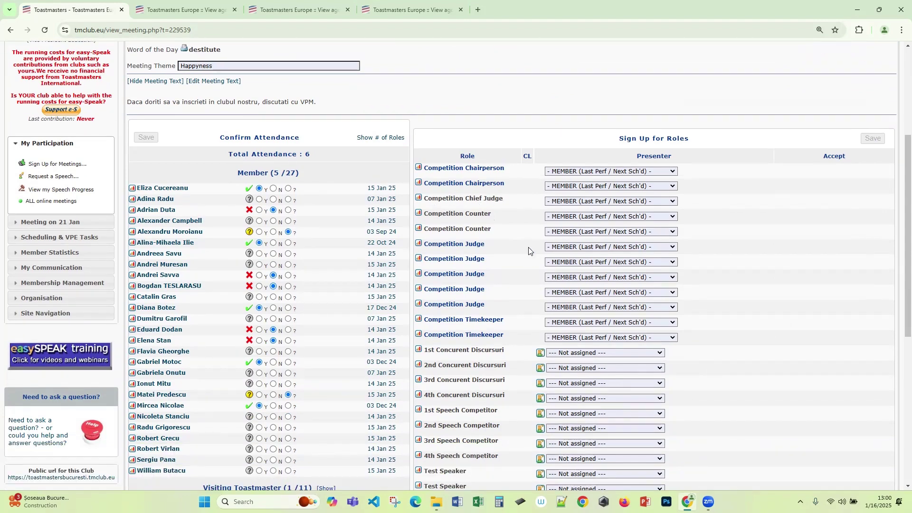
pyautogui.scroll(-2, 528, 249)
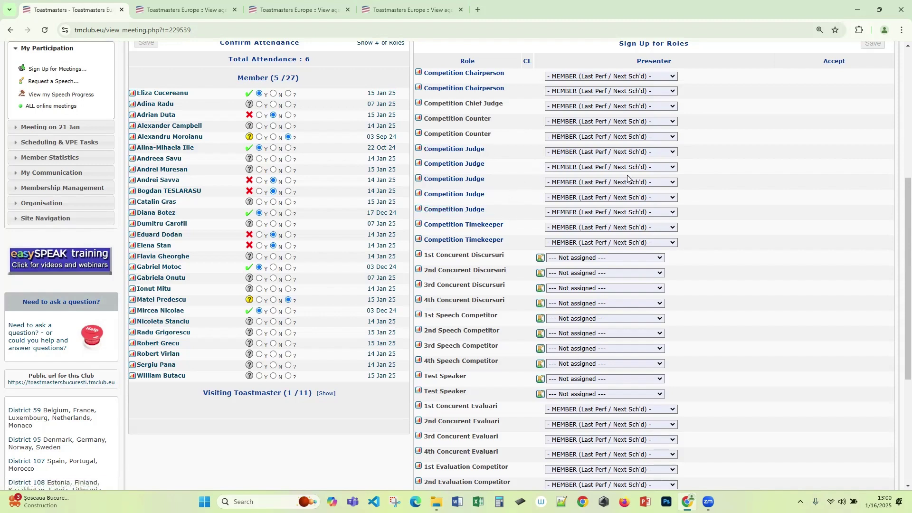
pyautogui.scroll(-1, 790, 287)
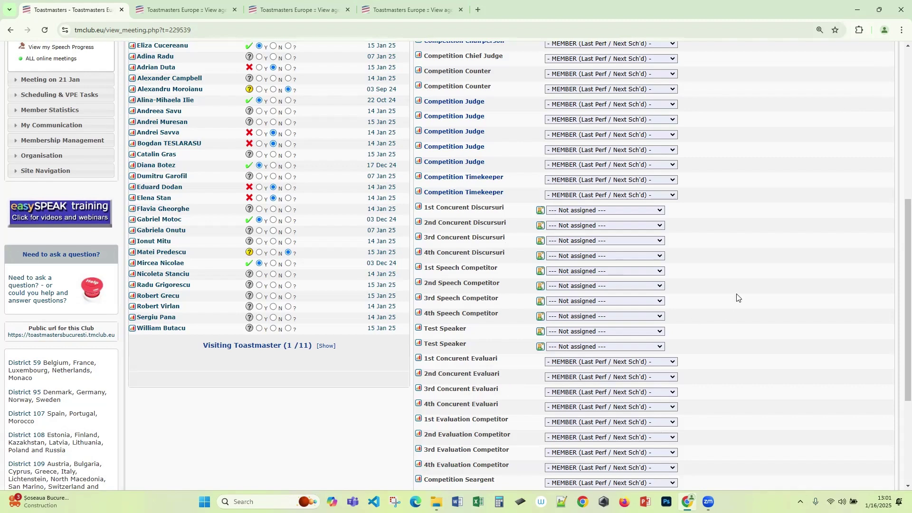
pyautogui.scroll(-2, 737, 298)
pyautogui.scroll(1, 737, 298)
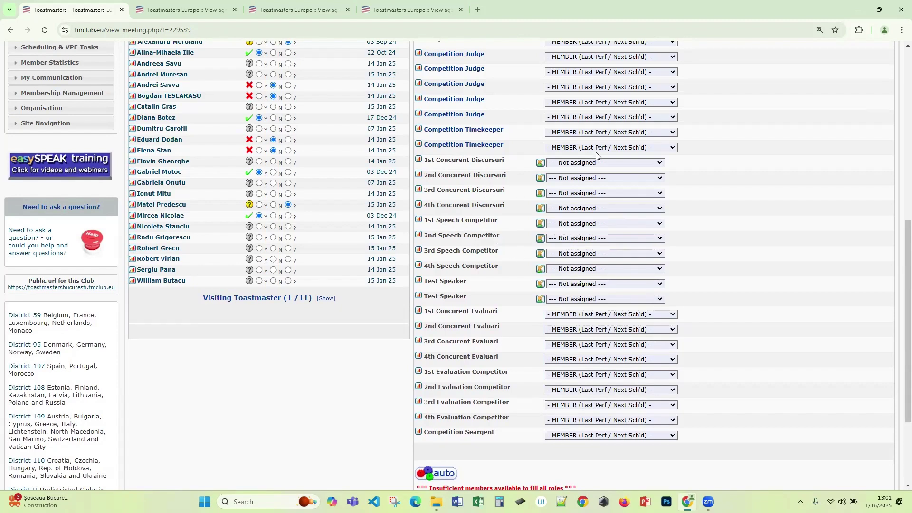
pyautogui.scroll(-2, 542, 243)
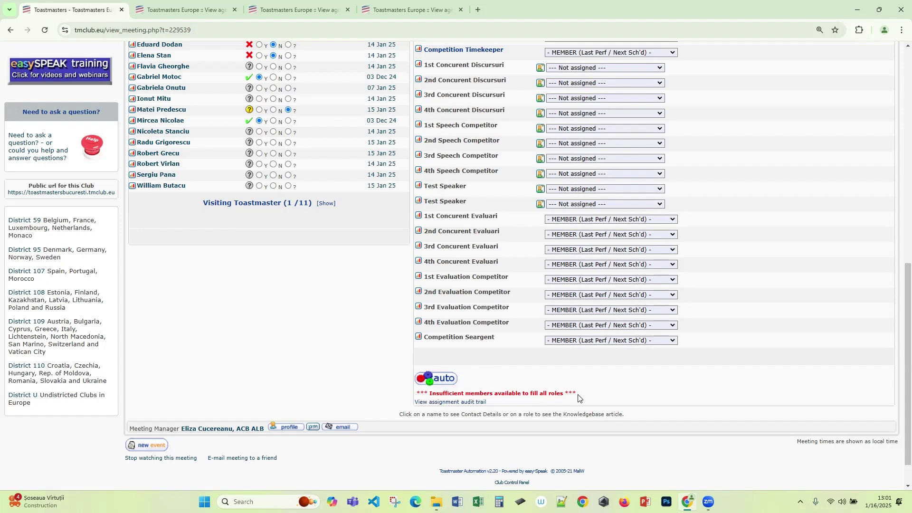
pyautogui.scroll(1, 585, 397)
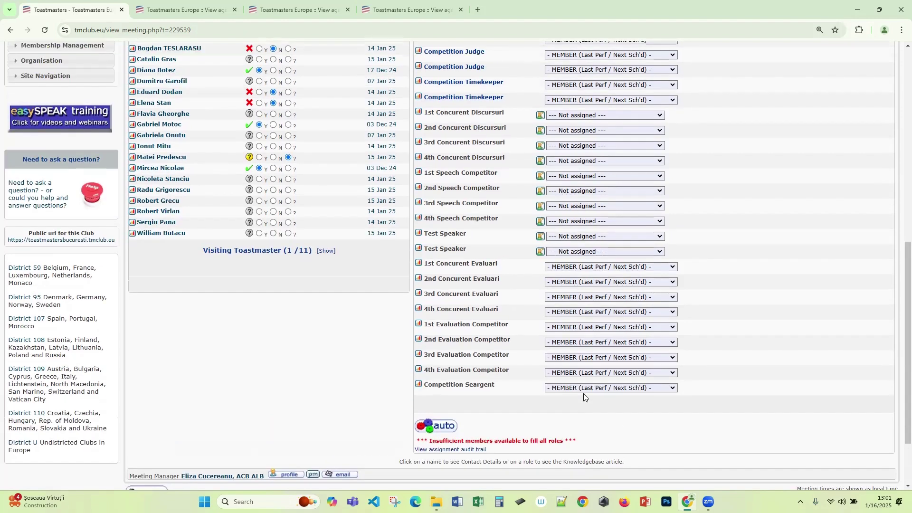
pyautogui.scroll(3, 592, 438)
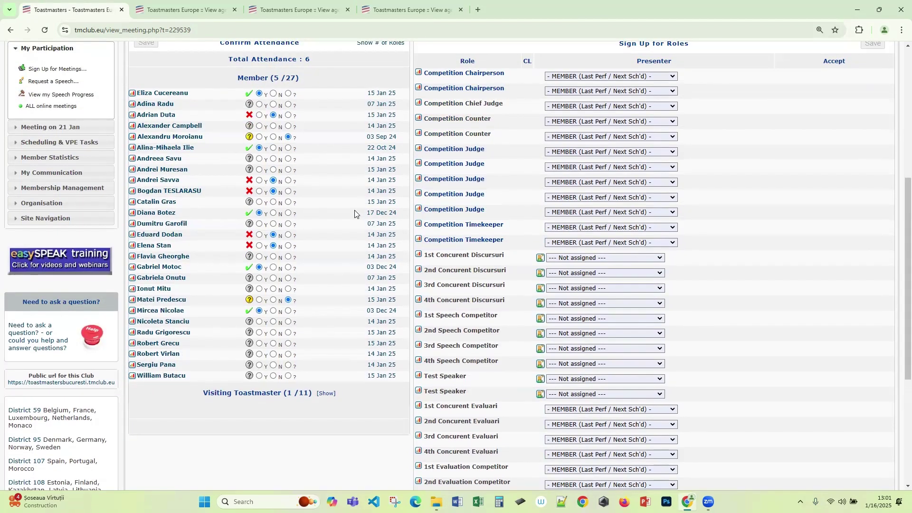
pyautogui.scroll(-3, 652, 228)
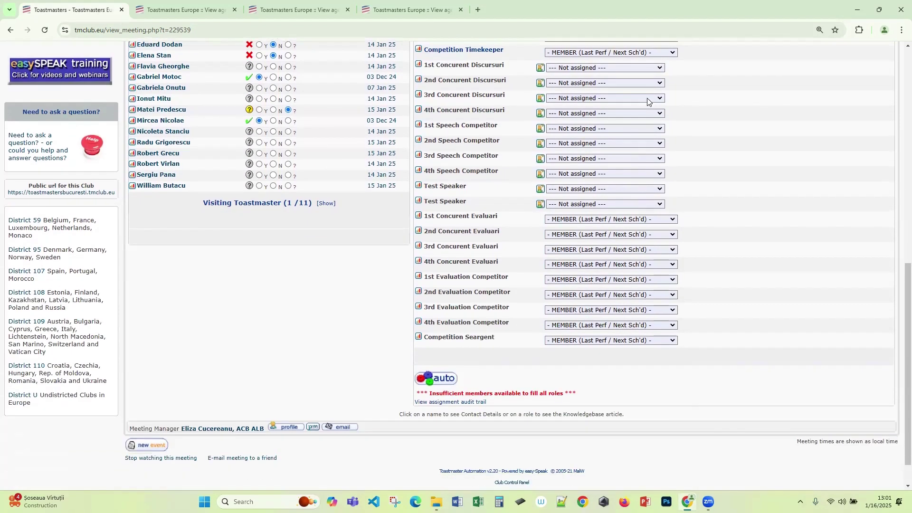
pyautogui.scroll(3, 645, 165)
pyautogui.scroll(-5, 647, 290)
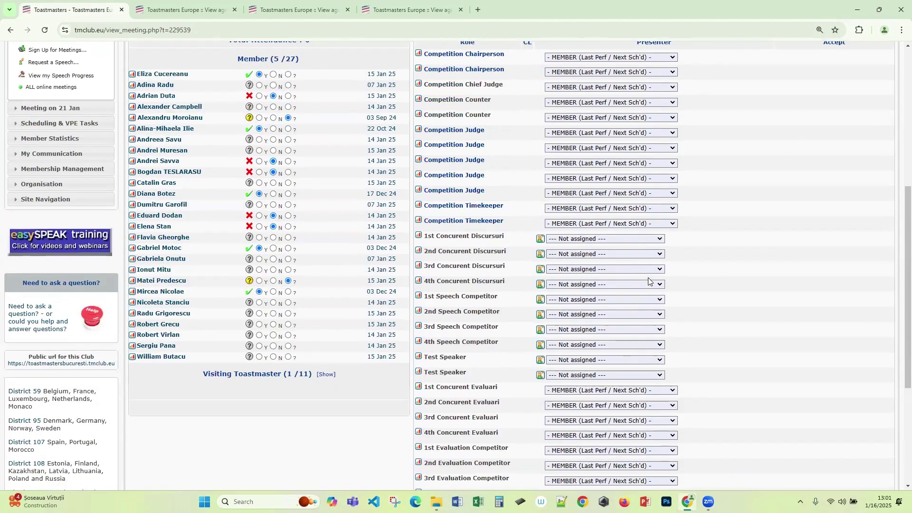
pyautogui.scroll(10, 663, 321)
pyautogui.scroll(-3, 650, 85)
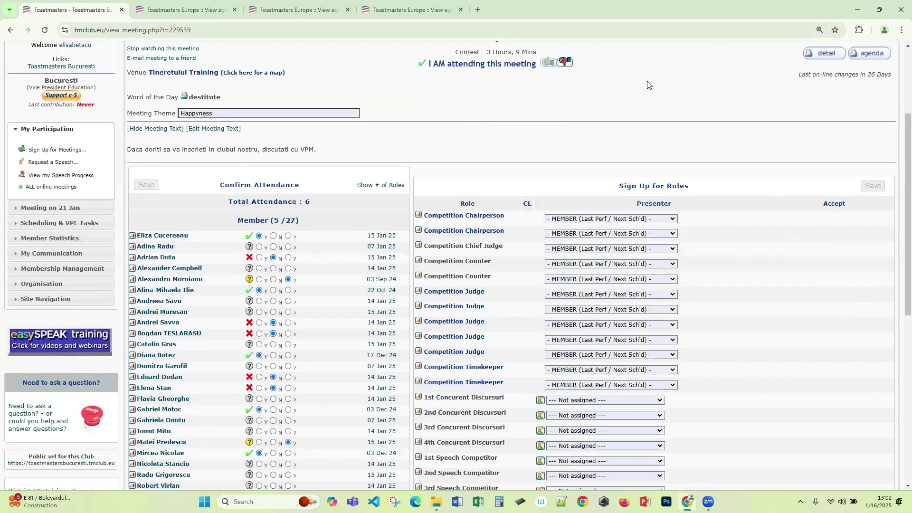
# Assign the logged-in member to the first Competition Judge role of the 11th February meeting and save the sign-up
pyautogui.scroll(-1, 726, 270)
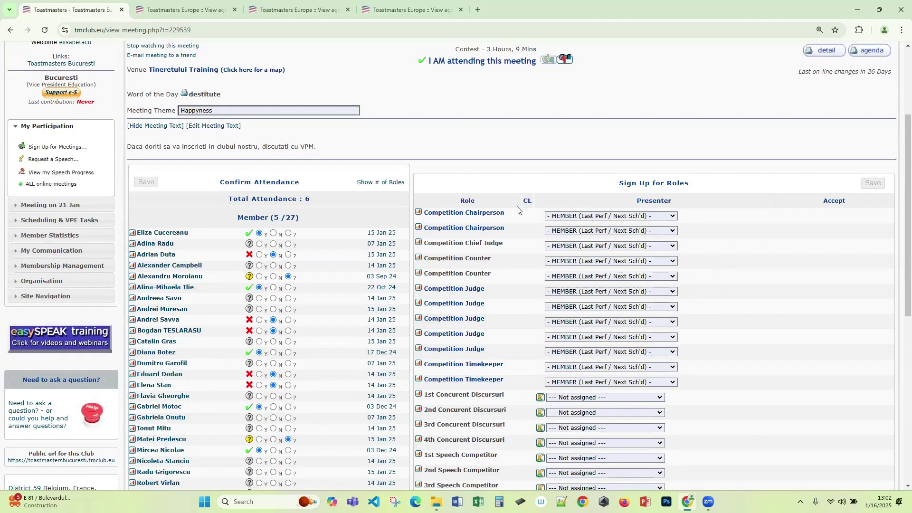
pyautogui.scroll(-2, 505, 222)
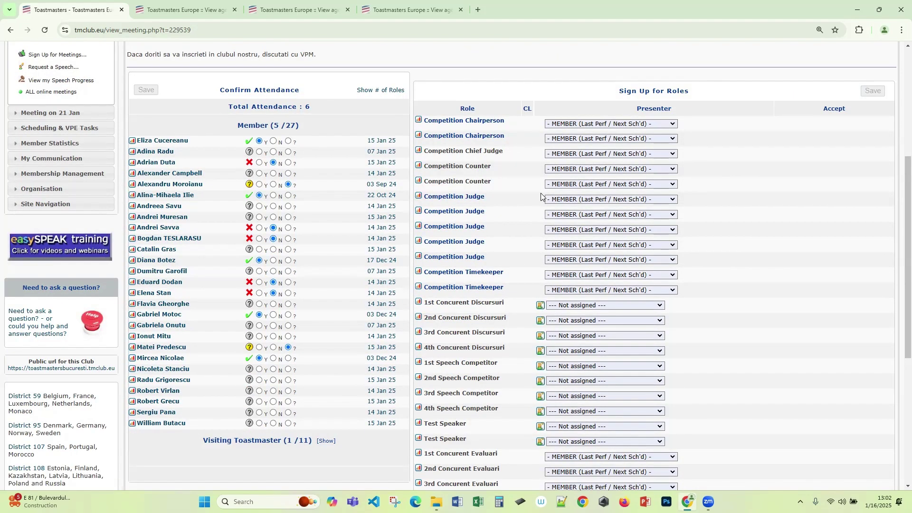
pyautogui.click(562, 199)
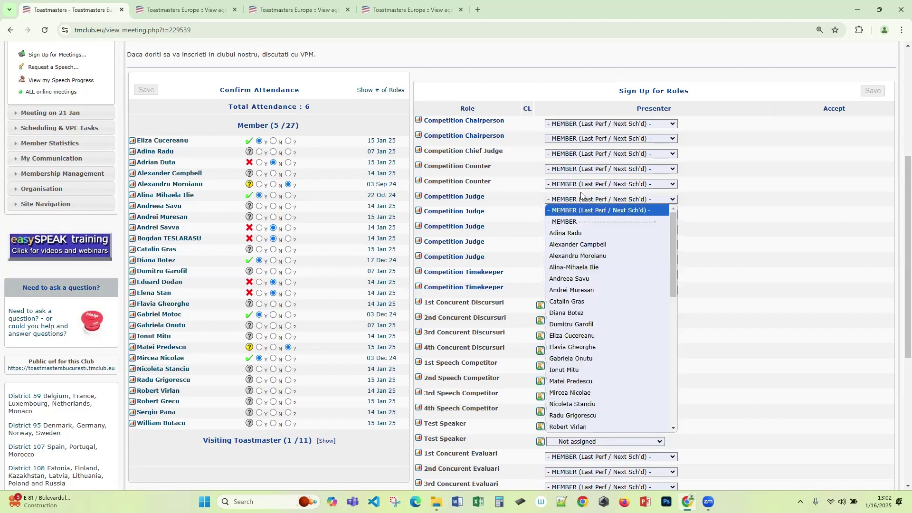
pyautogui.press('e')
pyautogui.press('Return')
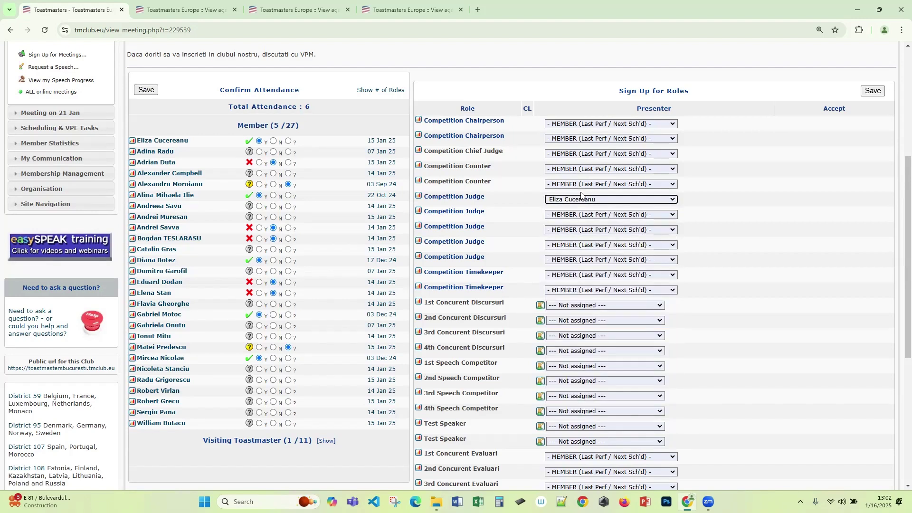
pyautogui.click(873, 91)
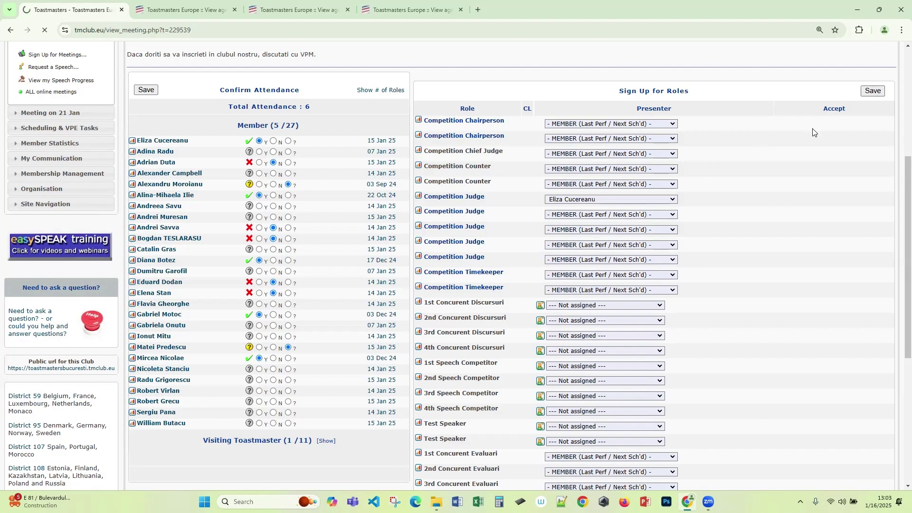
pyautogui.scroll(-2, 803, 342)
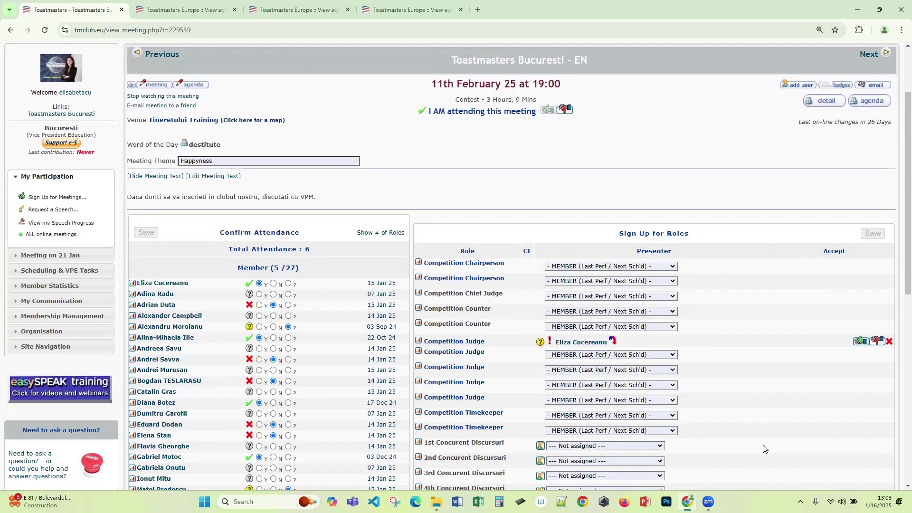
pyautogui.scroll(-1, 765, 449)
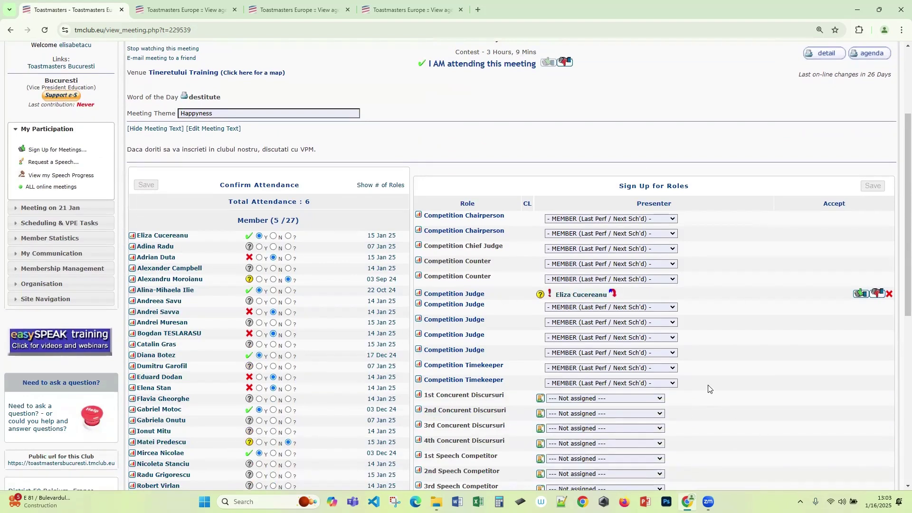
# Switch to the club member view and examine how the assigned Competition Judge role is displayed to regular members
pyautogui.scroll(3, 709, 388)
pyautogui.moveTo(480, 124)
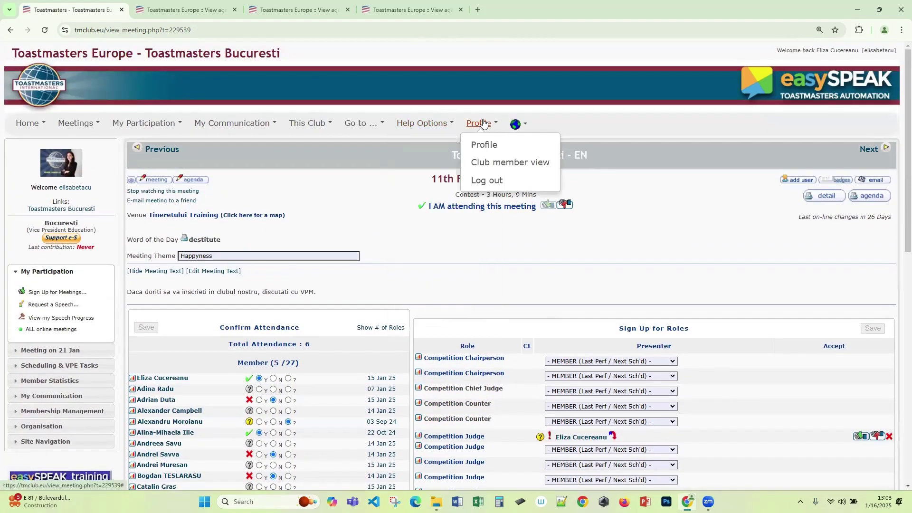
pyautogui.click(518, 162)
pyautogui.scroll(-2, 796, 333)
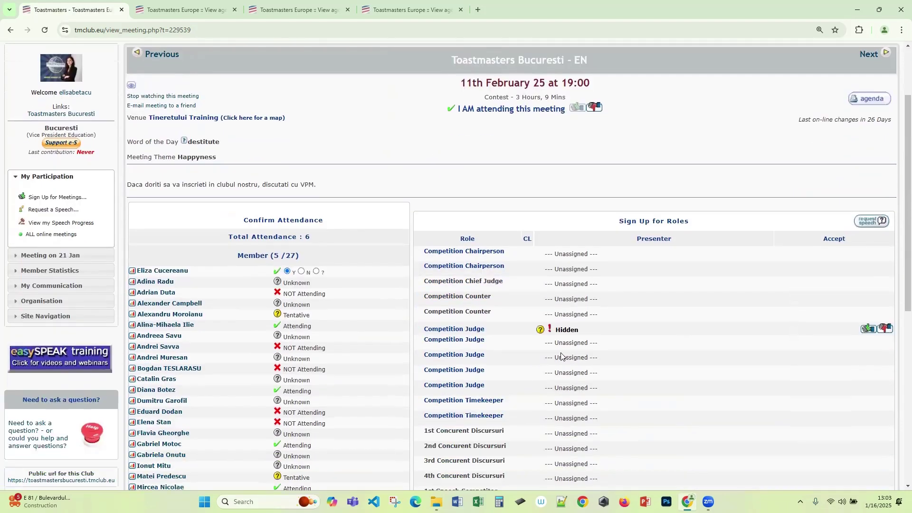
pyautogui.scroll(-6, 589, 323)
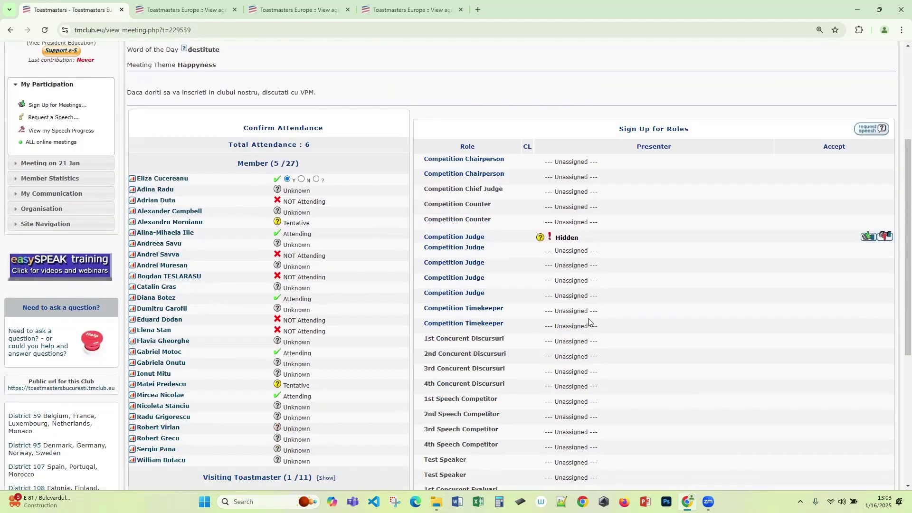
pyautogui.scroll(1, 585, 404)
pyautogui.scroll(5, 585, 403)
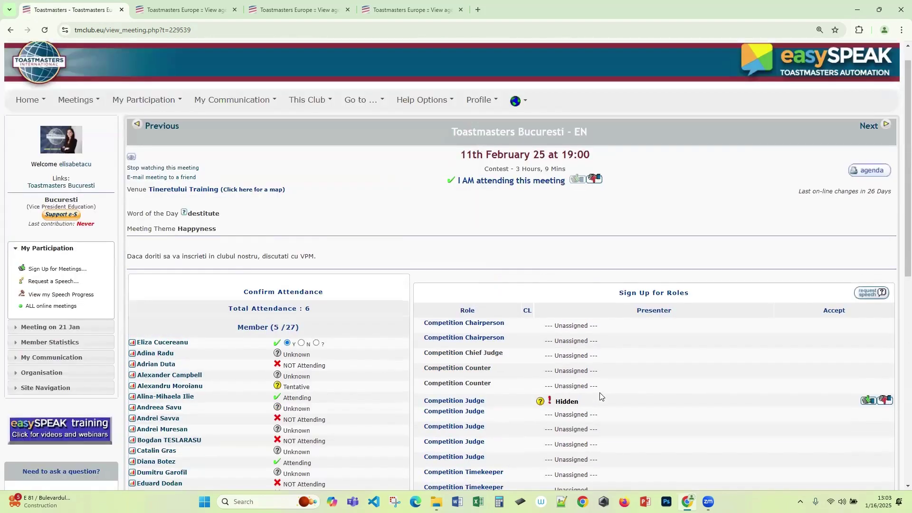
pyautogui.scroll(-2, 601, 397)
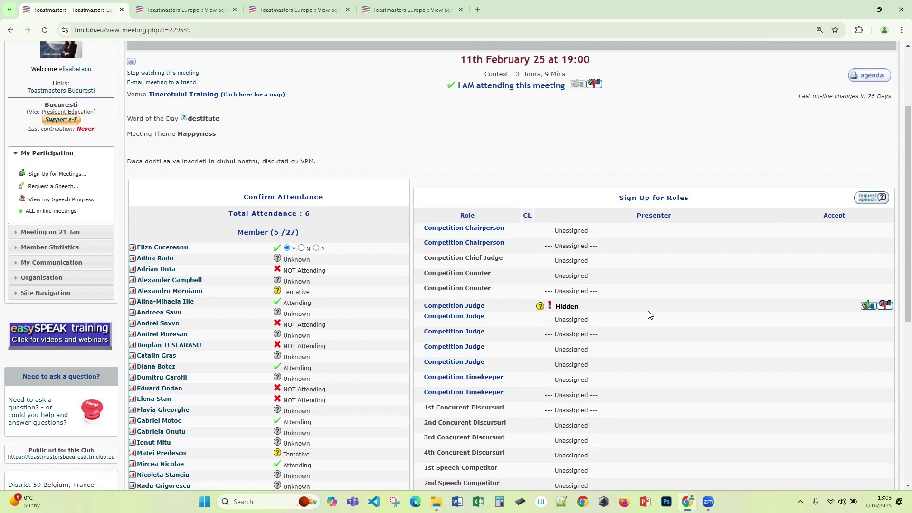
# Switch back to the officer view and remove the assigned member from the first Competition Judge role
pyautogui.scroll(3, 649, 315)
pyautogui.moveTo(482, 124)
pyautogui.click(502, 157)
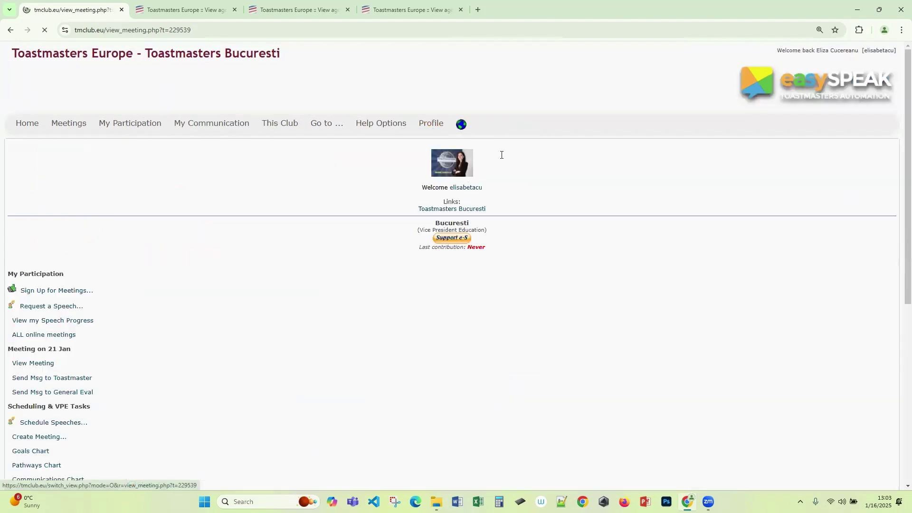
pyautogui.scroll(-3, 761, 328)
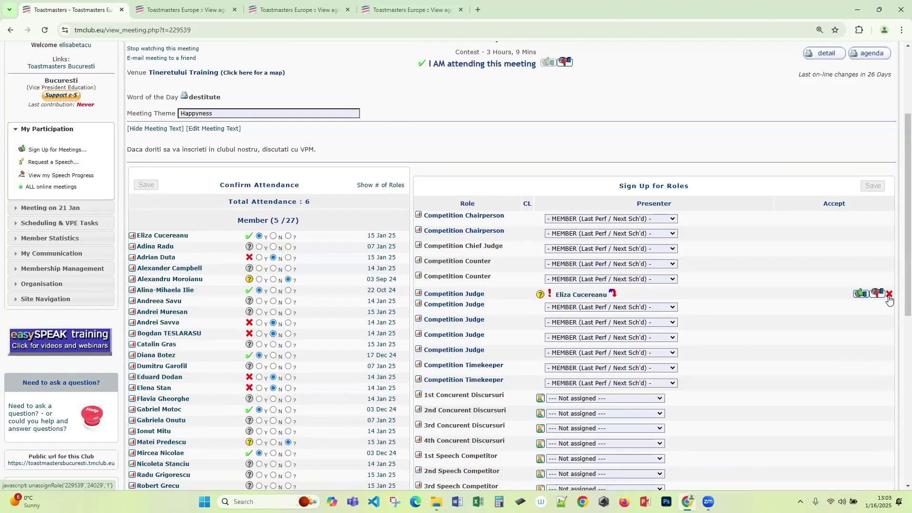
pyautogui.click(890, 298)
pyautogui.scroll(-3, 713, 259)
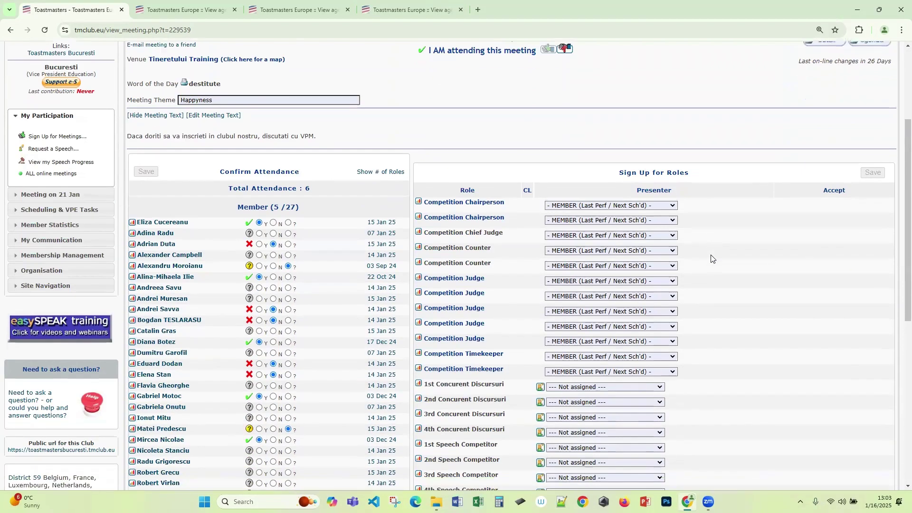
pyautogui.scroll(-1, 712, 259)
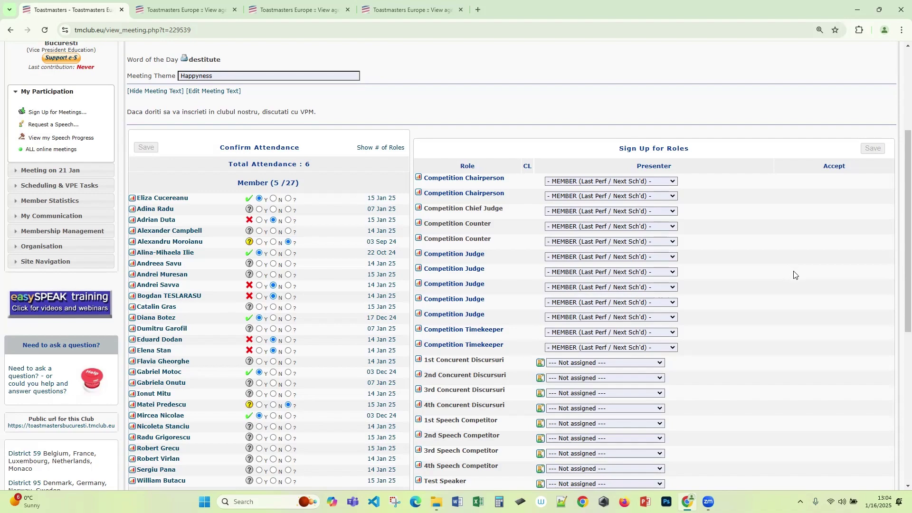
# Open the 14th January 25 meeting and review its actual meeting roles, including the members selectable as Ah Counter
pyautogui.scroll(5, 794, 275)
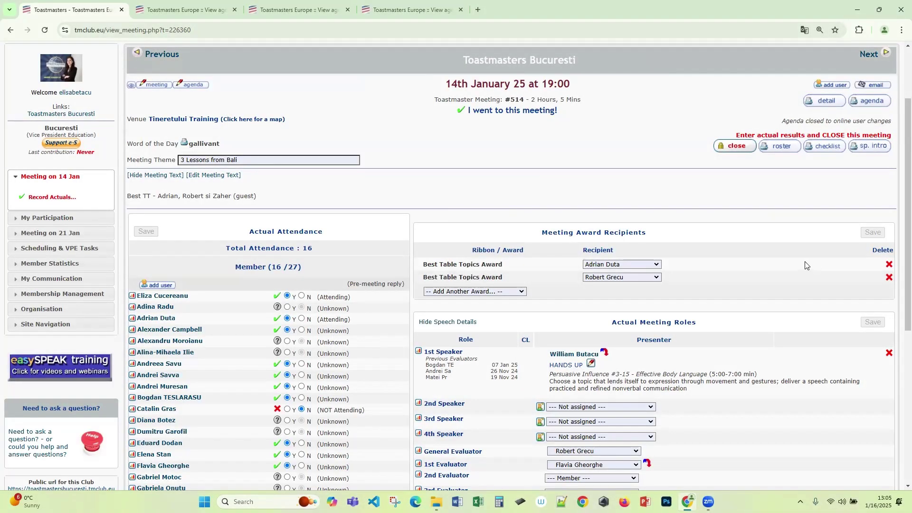
pyautogui.scroll(-3, 808, 265)
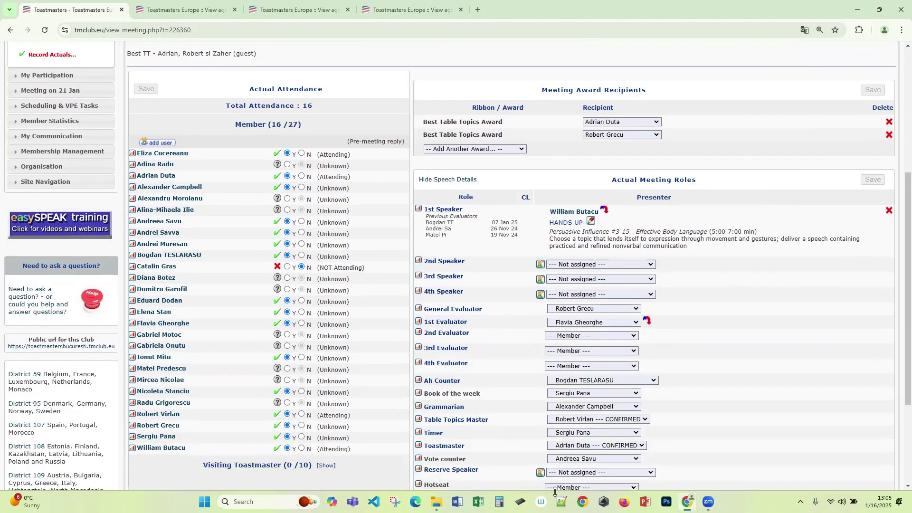
pyautogui.scroll(-3, 535, 248)
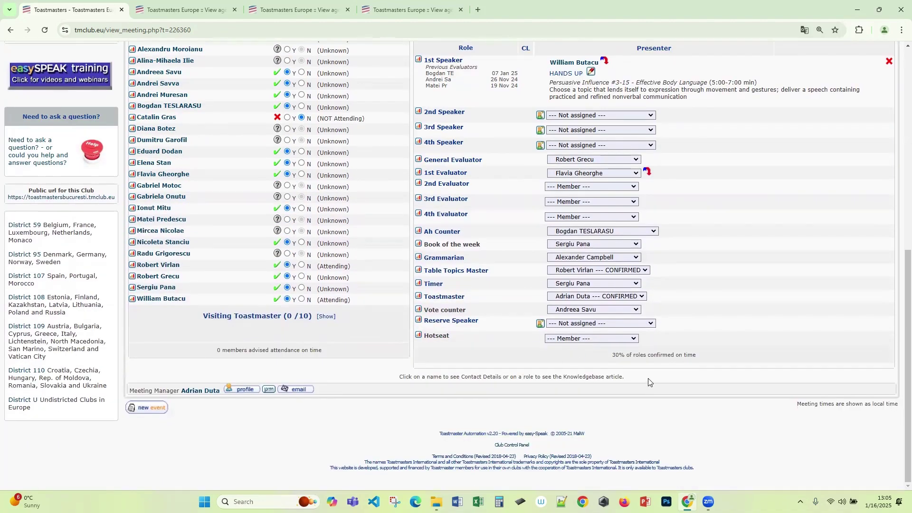
pyautogui.scroll(2, 650, 382)
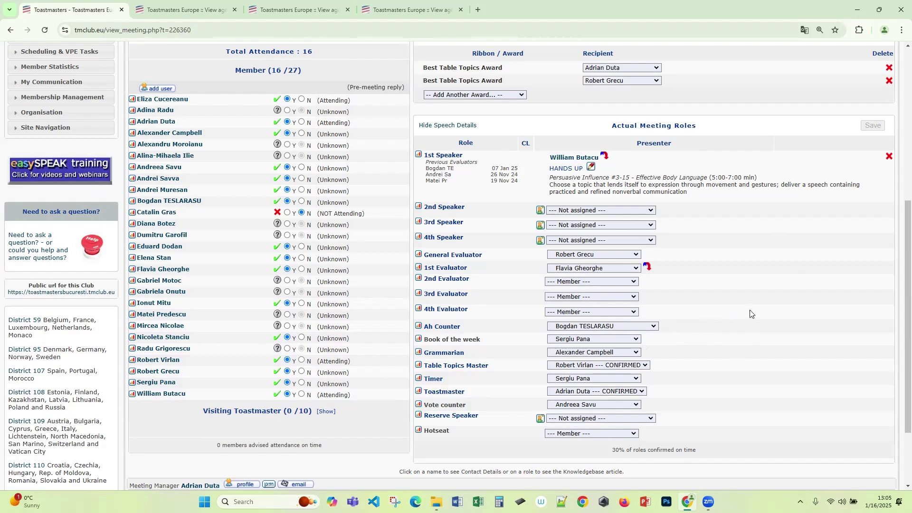
pyautogui.click(654, 326)
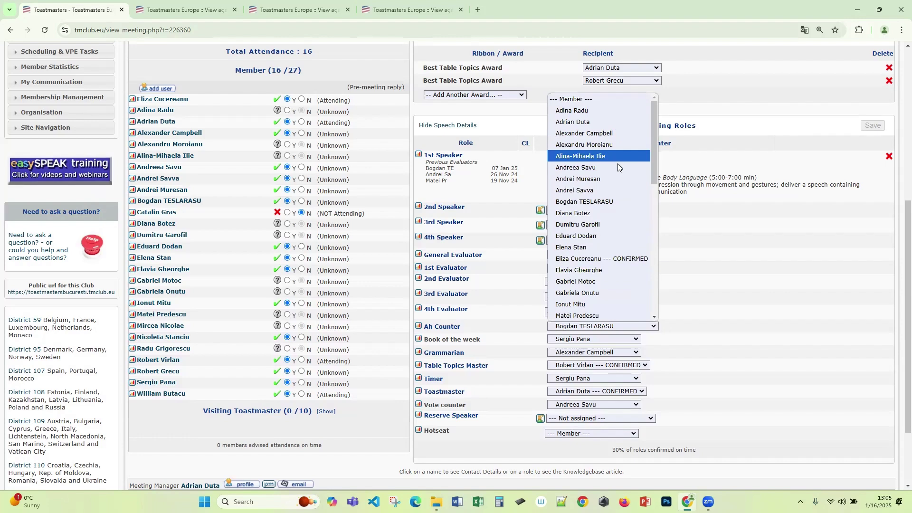
pyautogui.click(805, 306)
pyautogui.scroll(1, 811, 376)
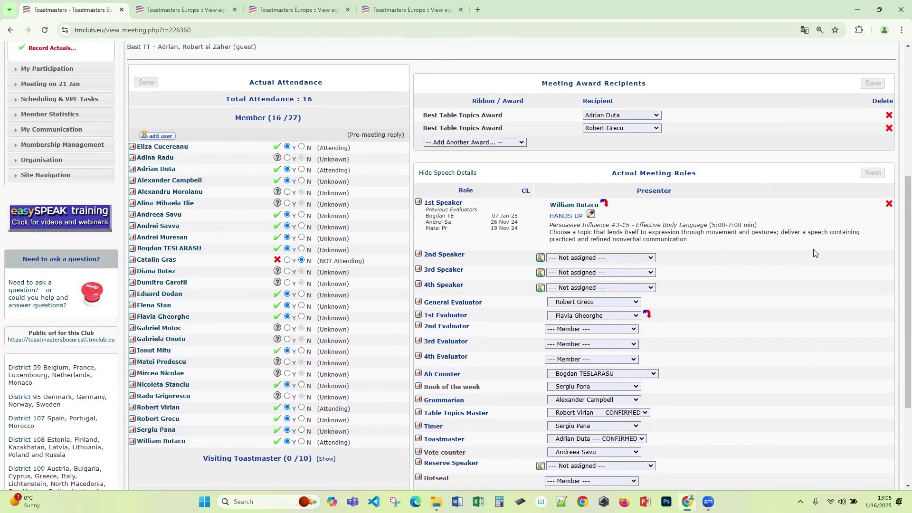
pyautogui.scroll(1, 816, 316)
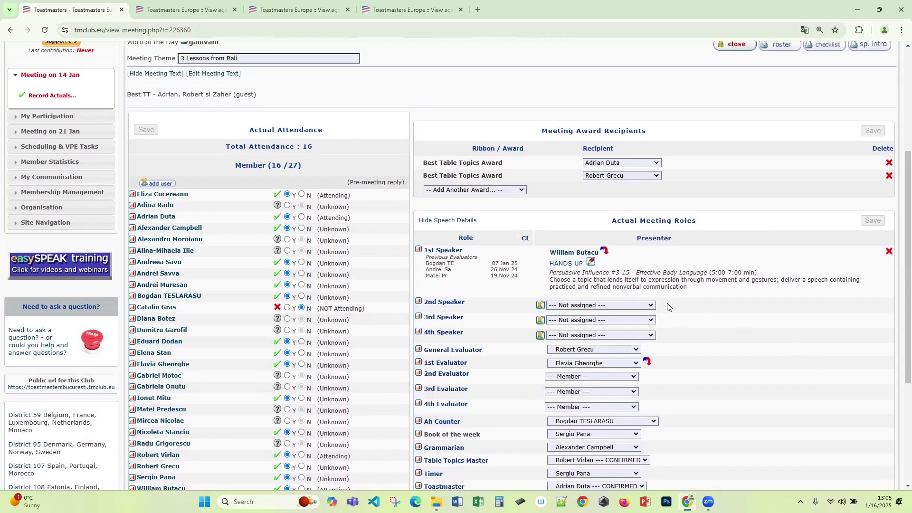
# Inspect the speech request for the 1st Speaker's HANDS UP speech, close it, and look over the meeting's award recipients
pyautogui.click(591, 262)
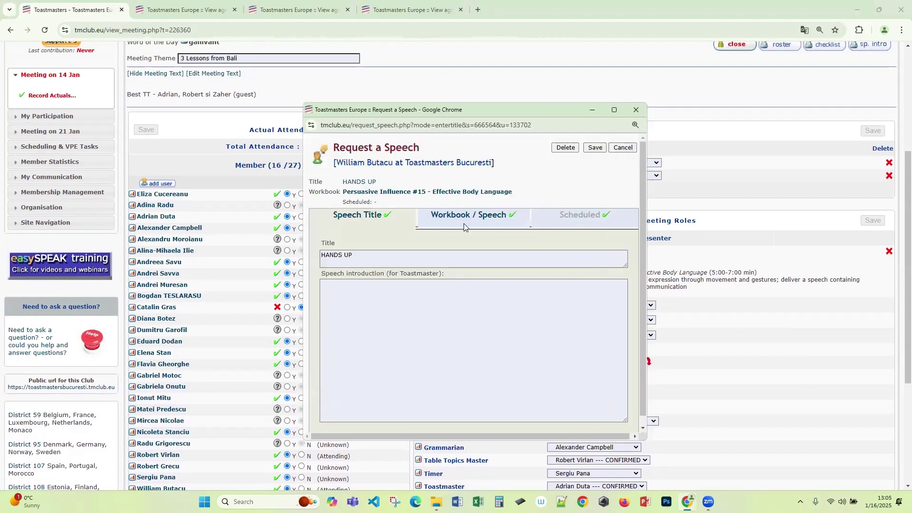
pyautogui.click(623, 148)
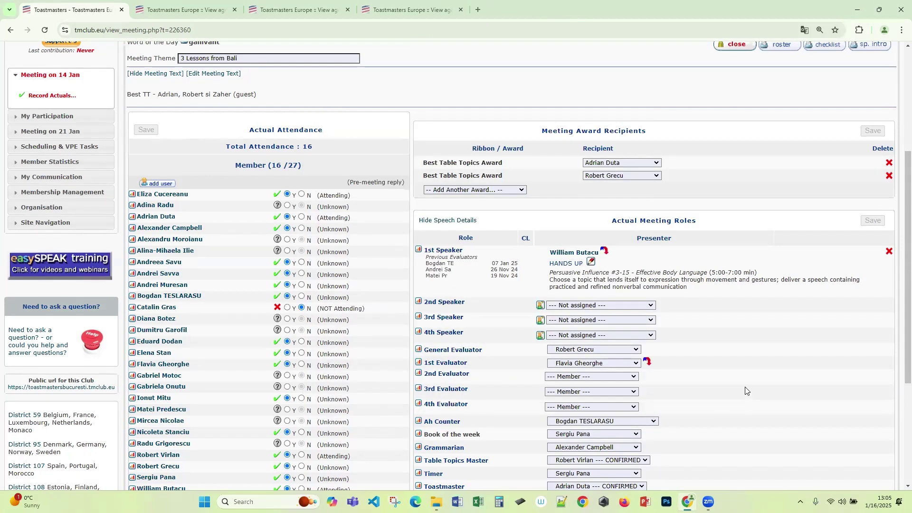
pyautogui.scroll(2, 749, 391)
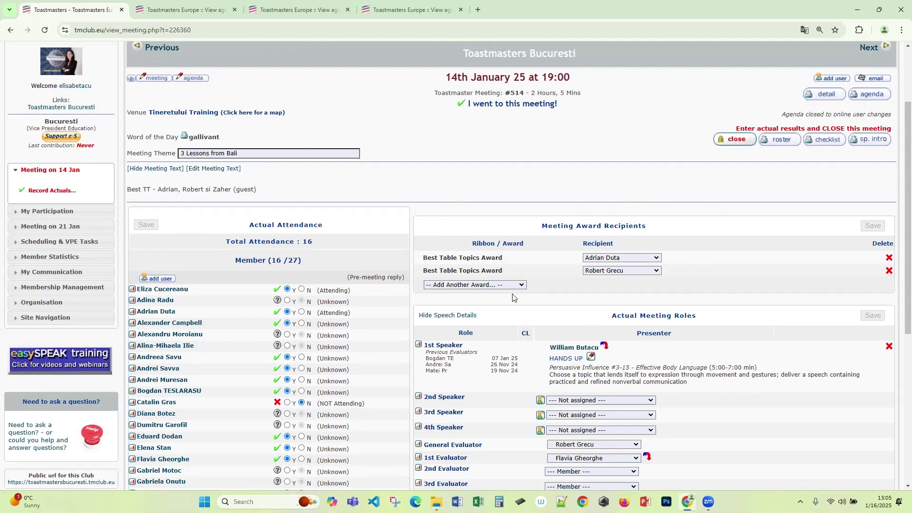
pyautogui.scroll(-2, 579, 296)
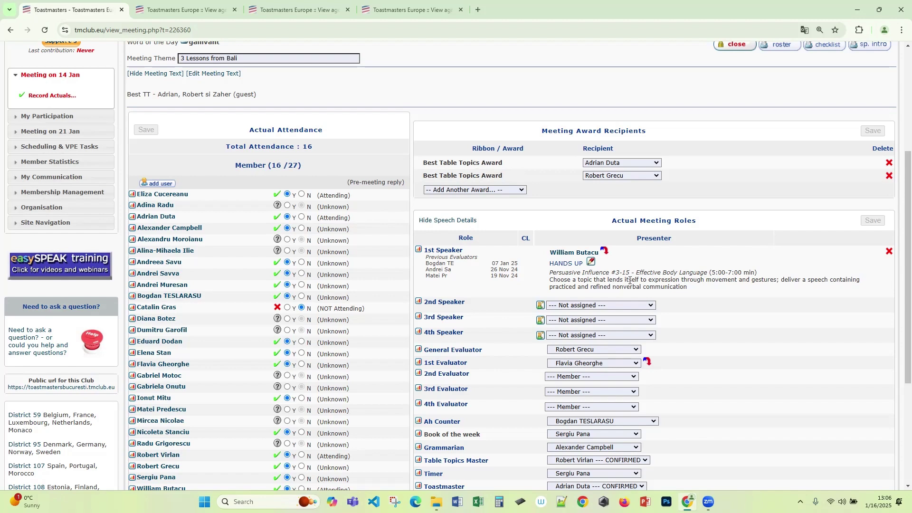
pyautogui.scroll(2, 630, 280)
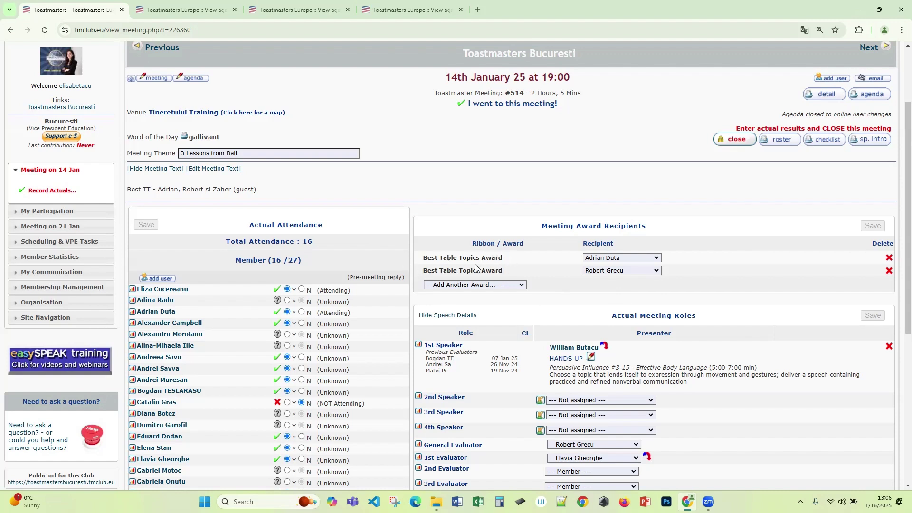
# Add and save a Best Evaluator Award with the 1st Evaluator as recipient, and delete that award entry again
pyautogui.click(522, 286)
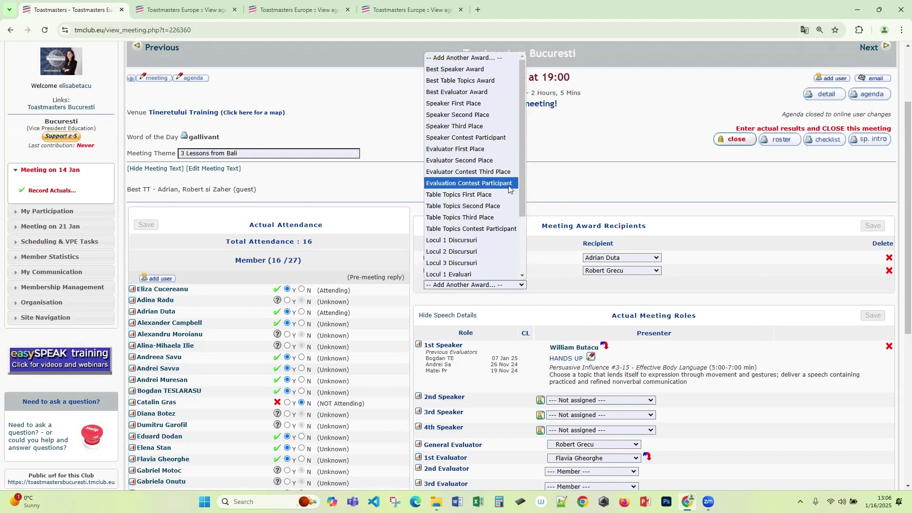
pyautogui.scroll(-2, 509, 224)
pyautogui.scroll(2, 475, 214)
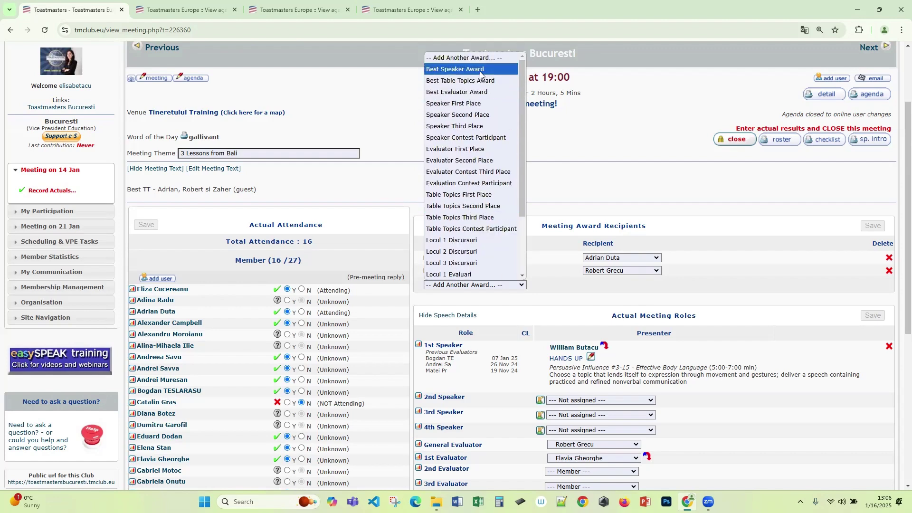
pyautogui.click(478, 93)
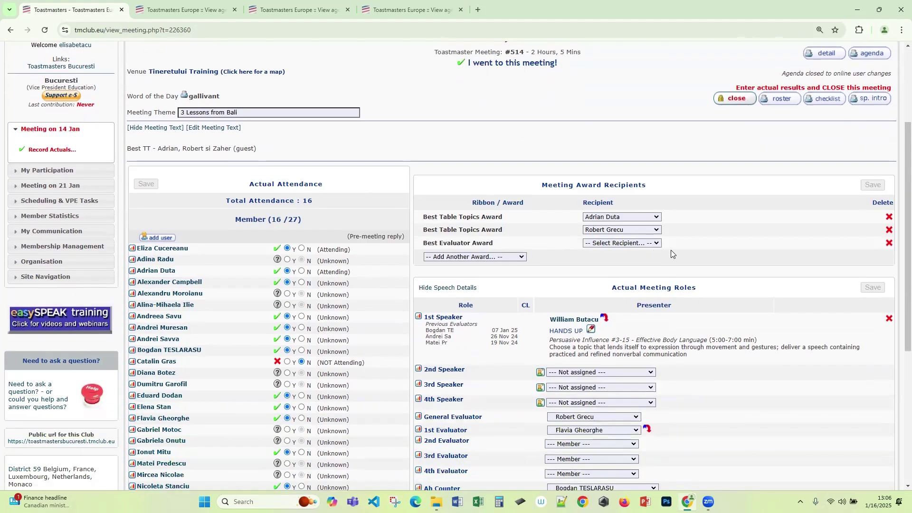
pyautogui.click(636, 243)
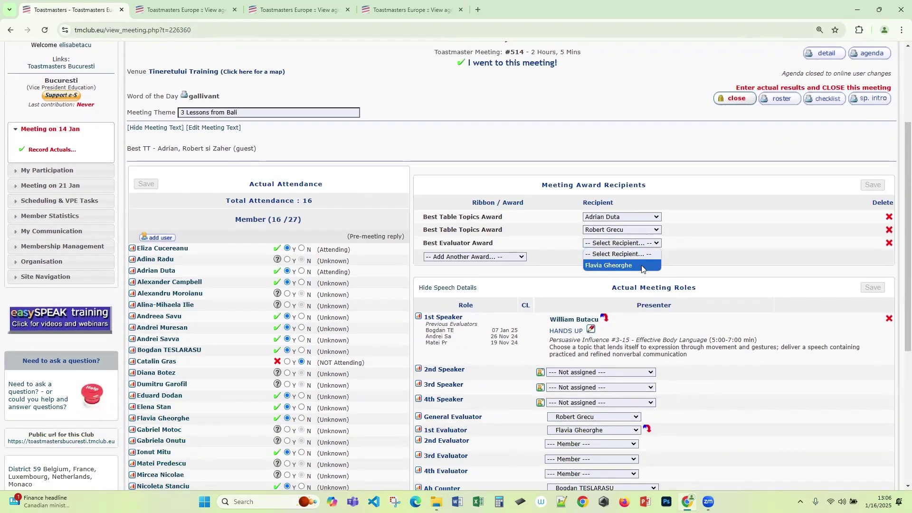
pyautogui.click(644, 266)
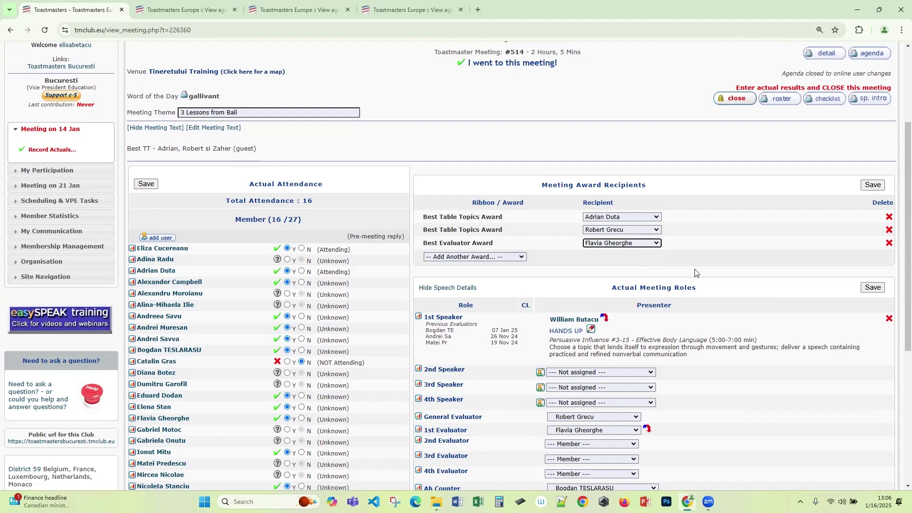
pyautogui.click(873, 186)
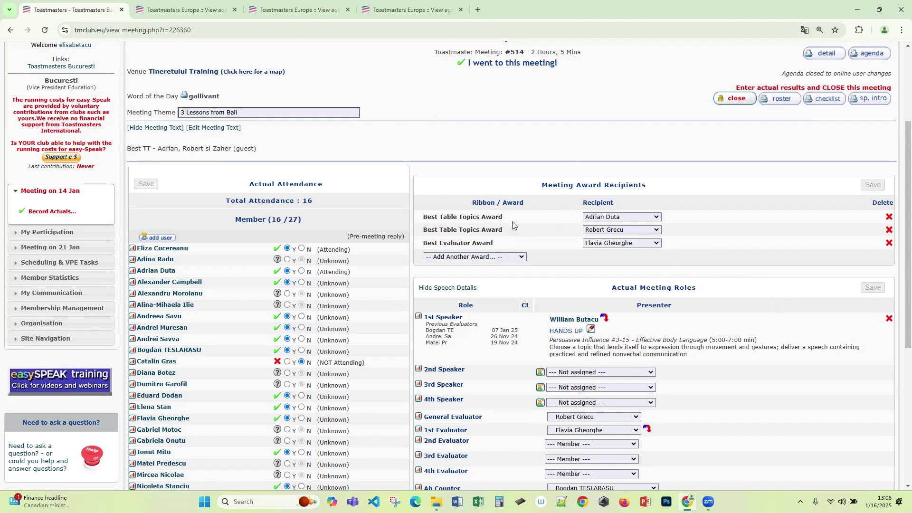
pyautogui.click(890, 243)
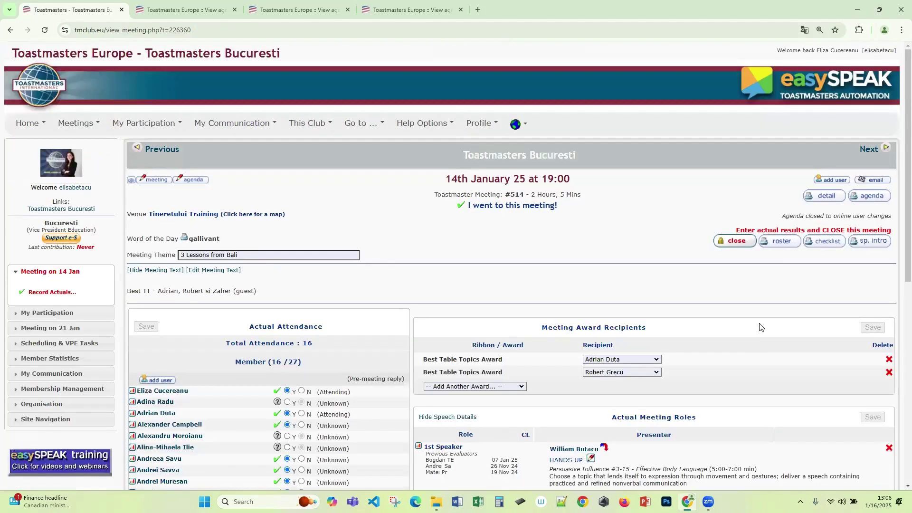
# Review the 14th January 25 meeting's actual attendance, award recipients and meeting roles
pyautogui.scroll(-3, 761, 327)
pyautogui.scroll(-4, 761, 327)
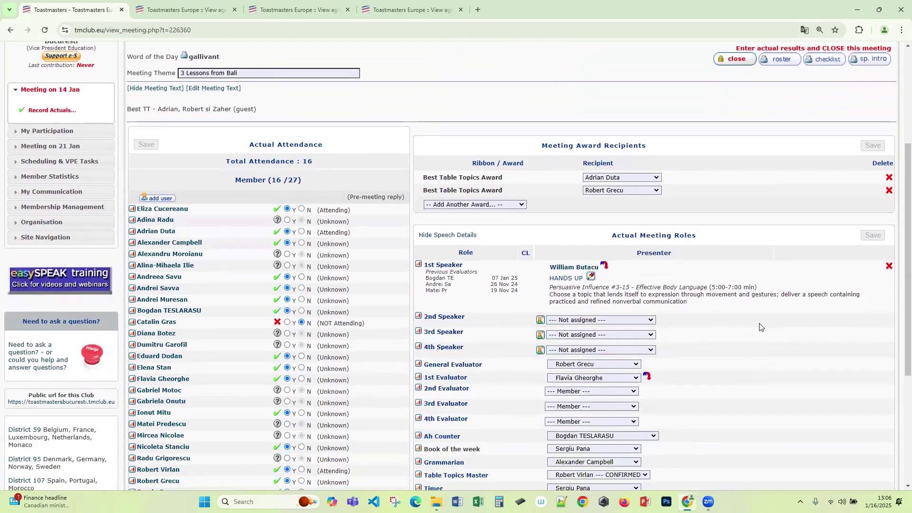
pyautogui.scroll(1, 760, 327)
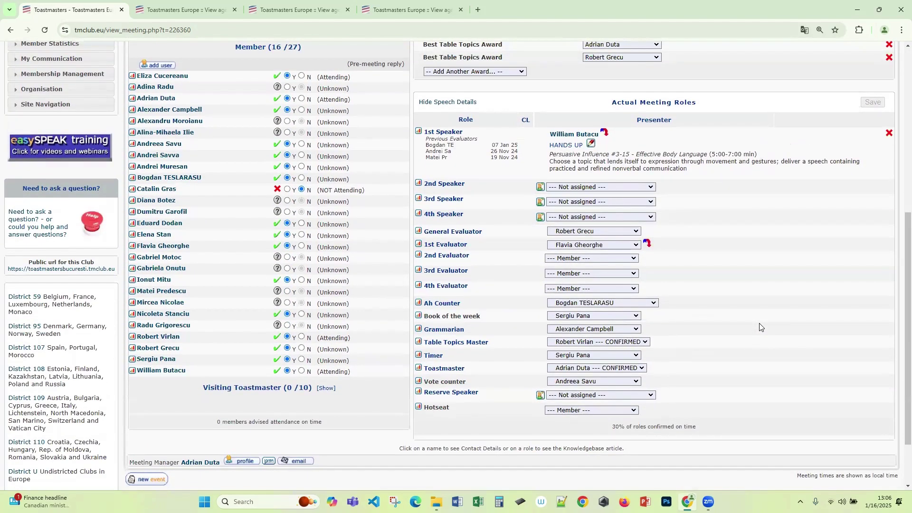
pyautogui.scroll(5, 760, 327)
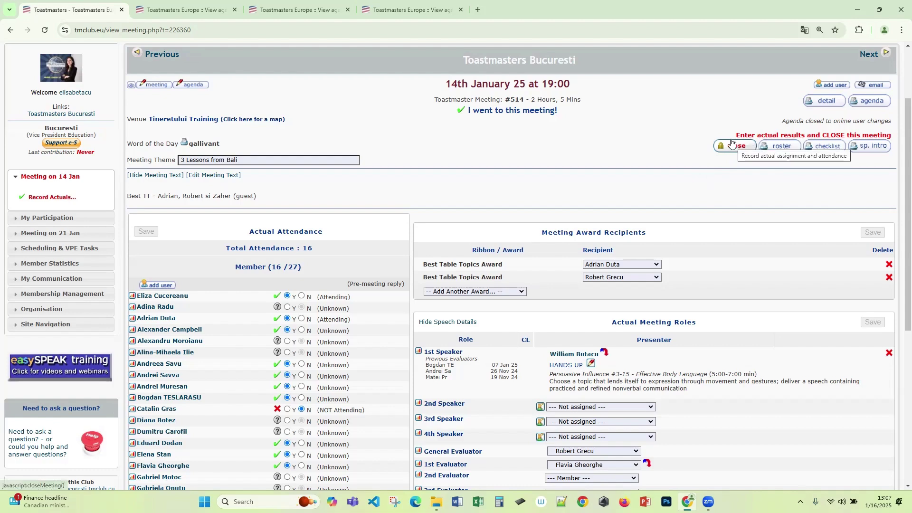
pyautogui.scroll(-2, 670, 421)
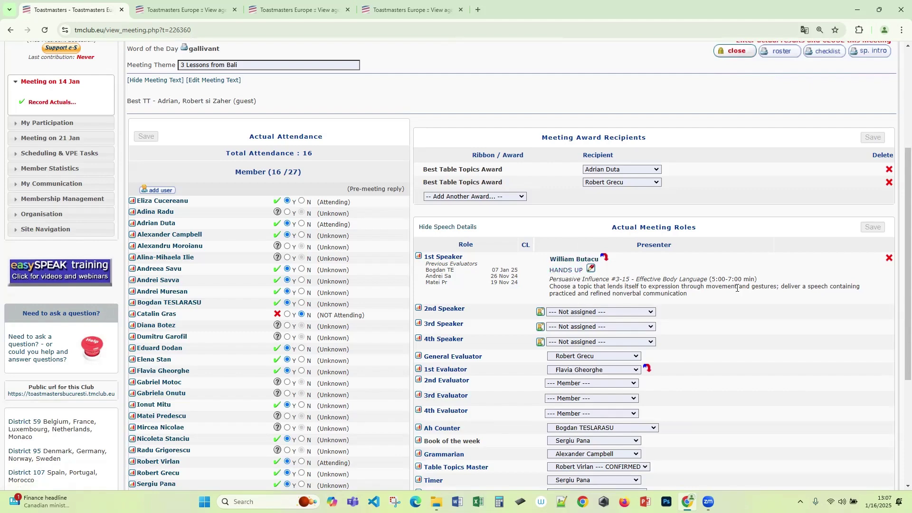
pyautogui.scroll(2, 737, 289)
pyautogui.scroll(-1, 744, 329)
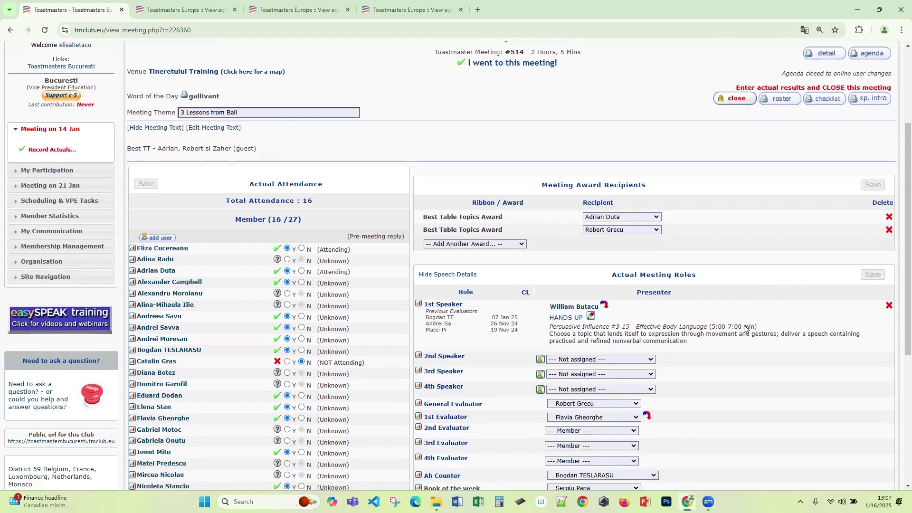
pyautogui.scroll(-1, 745, 325)
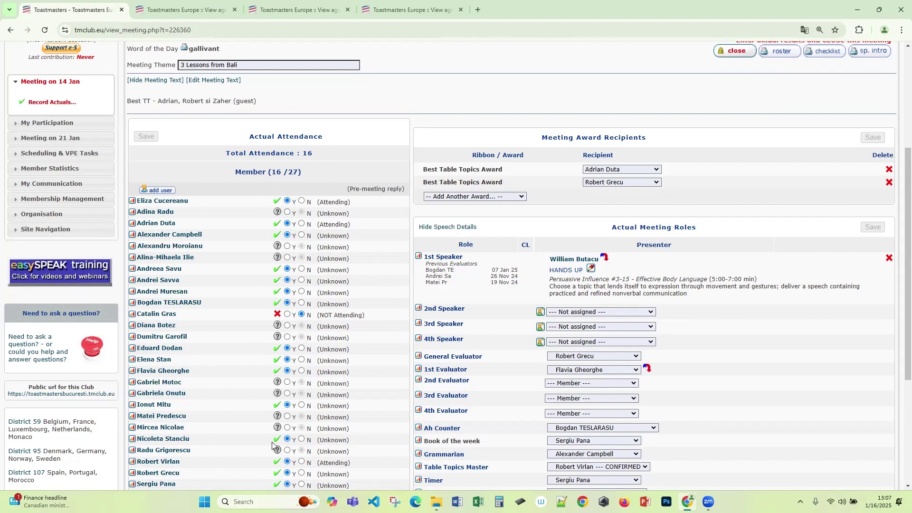
pyautogui.scroll(-2, 328, 382)
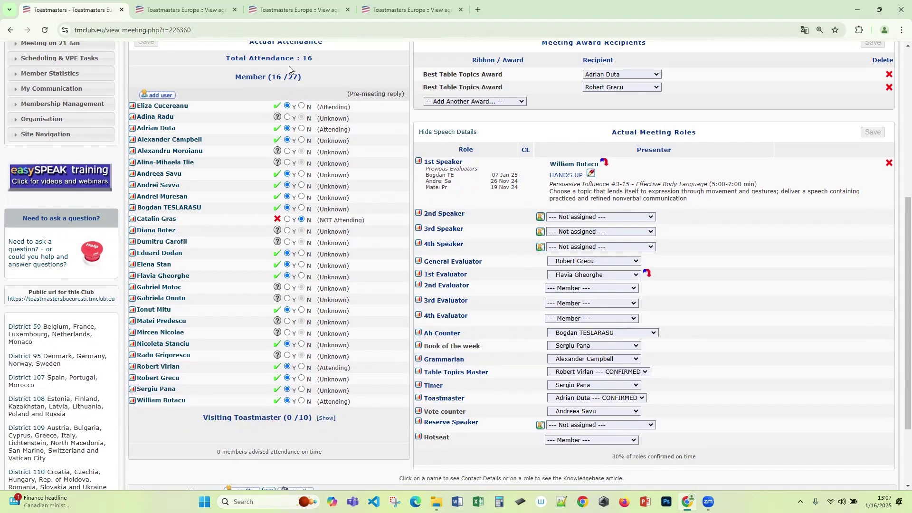
pyautogui.scroll(3, 745, 367)
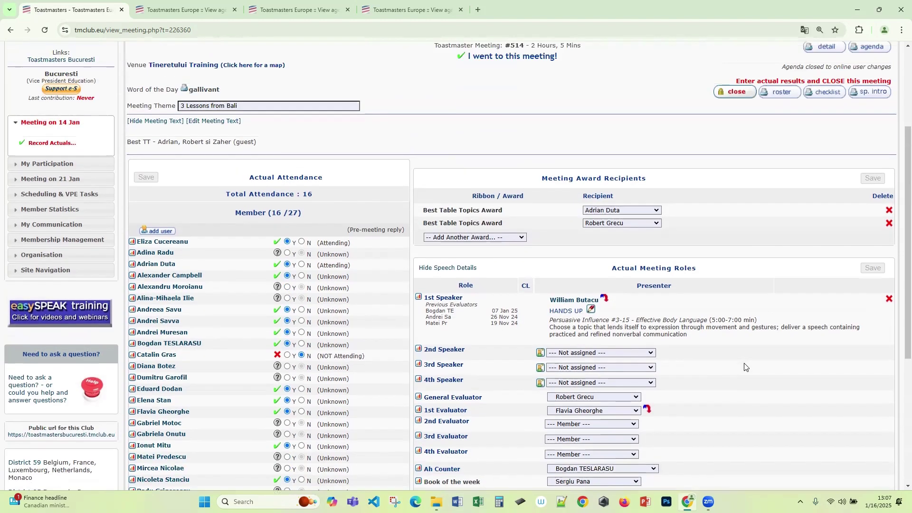
pyautogui.scroll(-4, 745, 368)
pyautogui.scroll(3, 746, 368)
pyautogui.scroll(3, 756, 370)
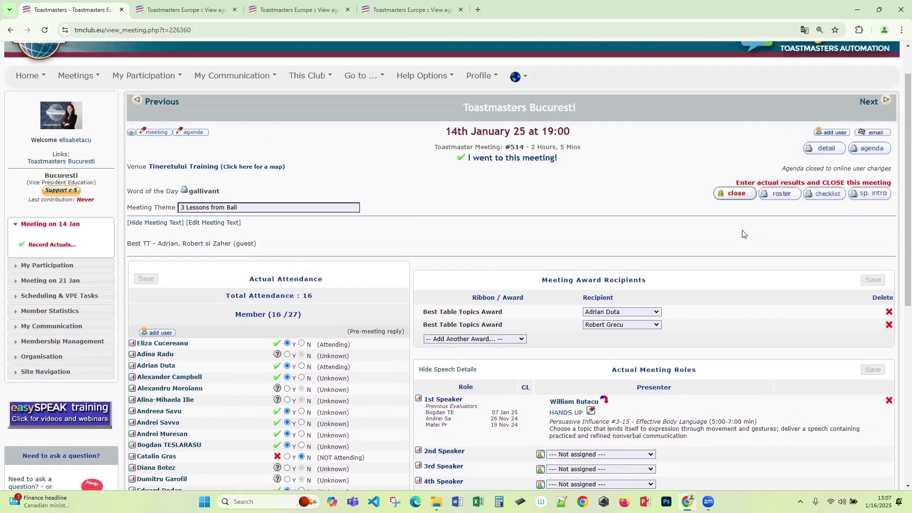
# Close the 14th January 25 meeting for changes and look over its recorded attendance, awards and roles
pyautogui.click(743, 195)
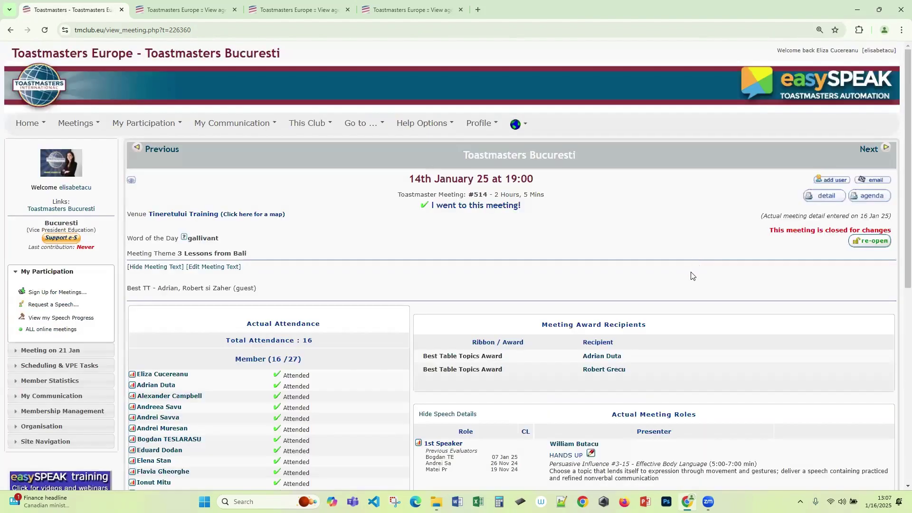
pyautogui.scroll(-7, 711, 247)
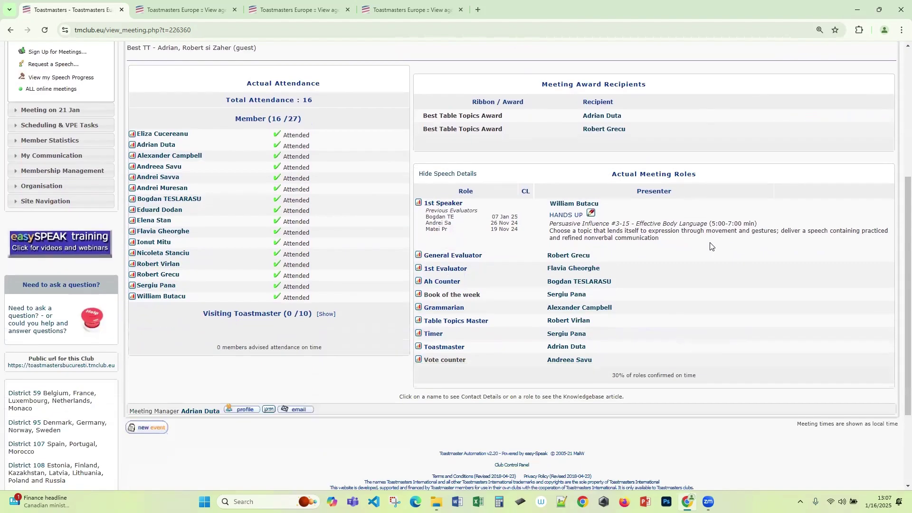
pyautogui.scroll(4, 720, 341)
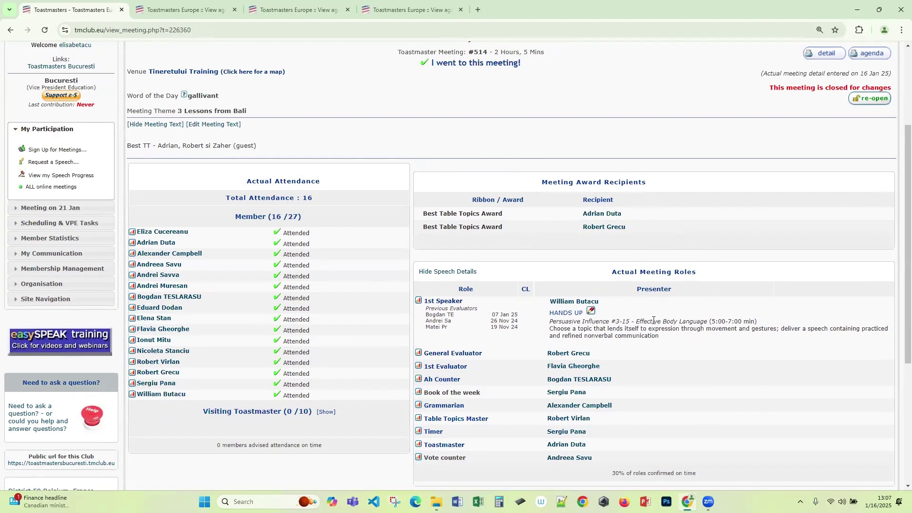
pyautogui.scroll(2, 703, 210)
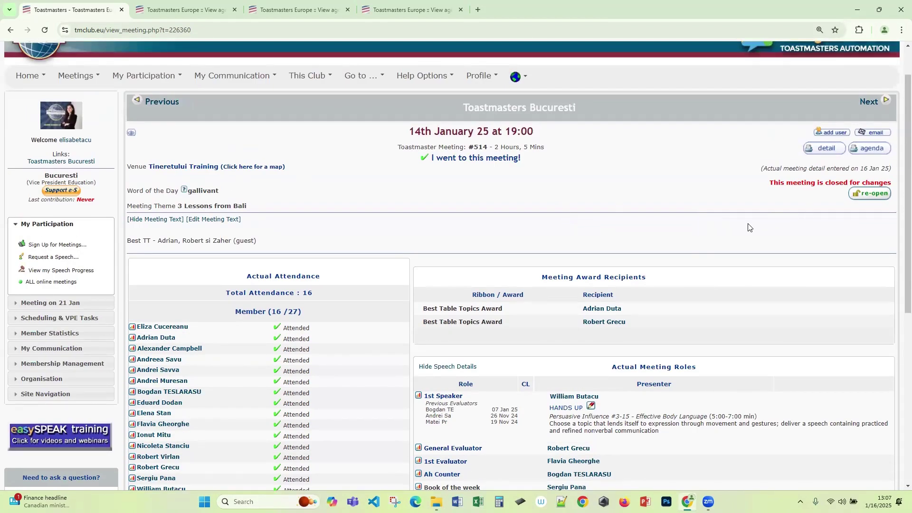
pyautogui.scroll(-4, 638, 321)
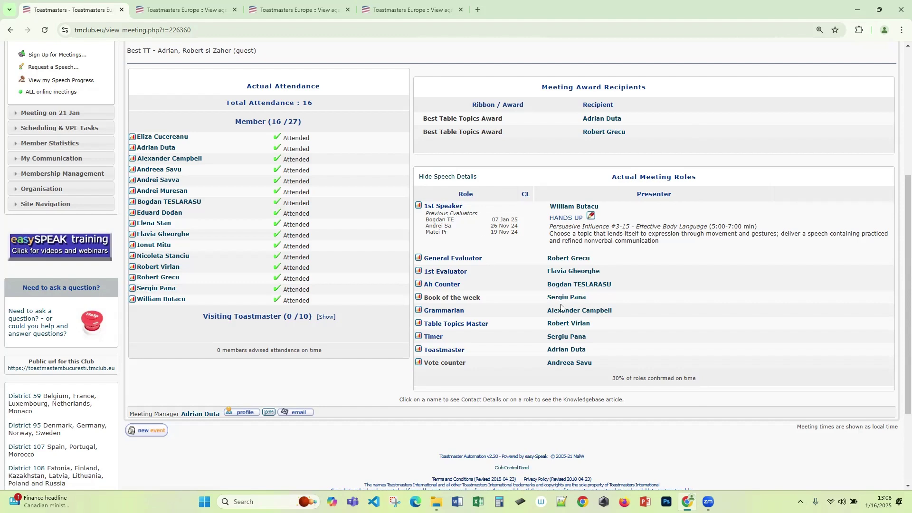
pyautogui.scroll(3, 530, 186)
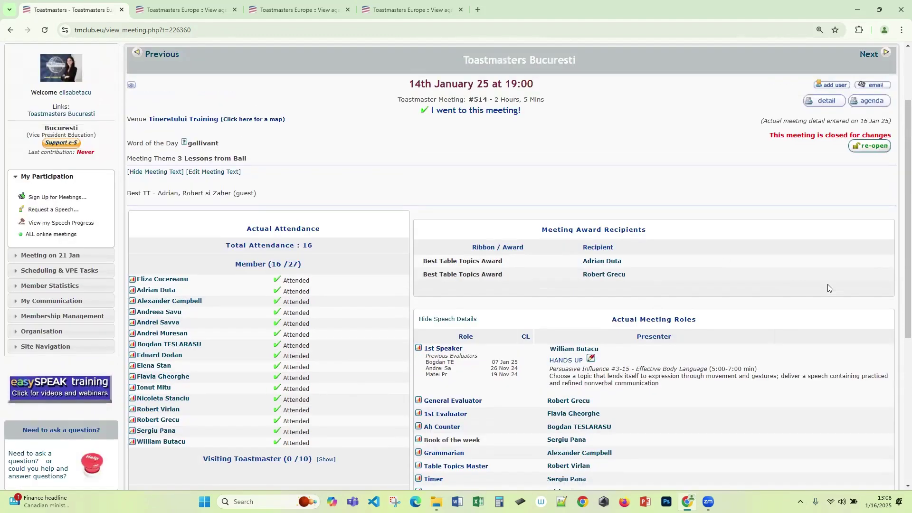
# Re-open the 14th January 25 meeting and look through the award types that can be added, without choosing one
pyautogui.click(874, 147)
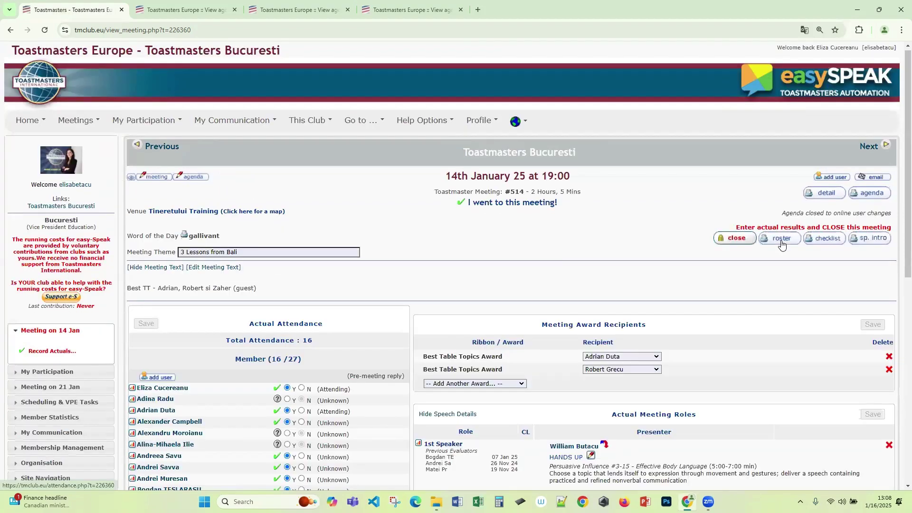
pyautogui.scroll(-3, 479, 228)
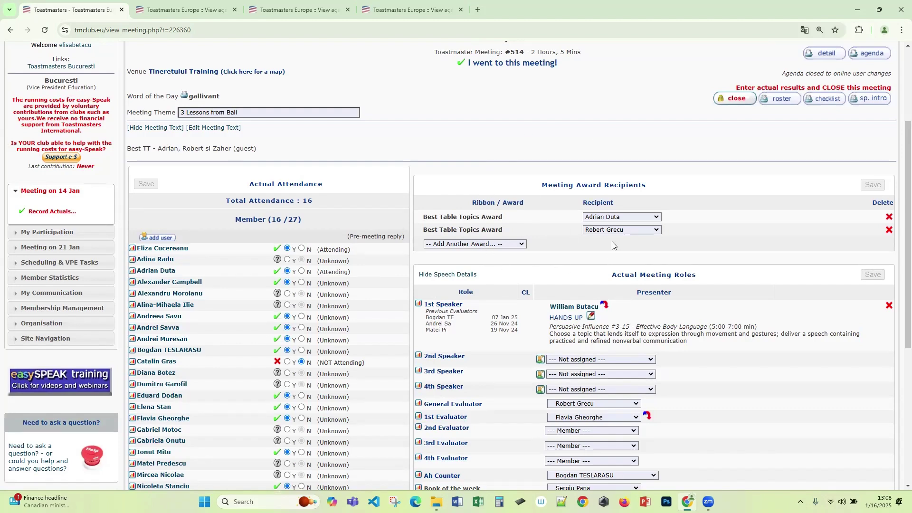
pyautogui.scroll(-2, 521, 190)
pyautogui.click(521, 149)
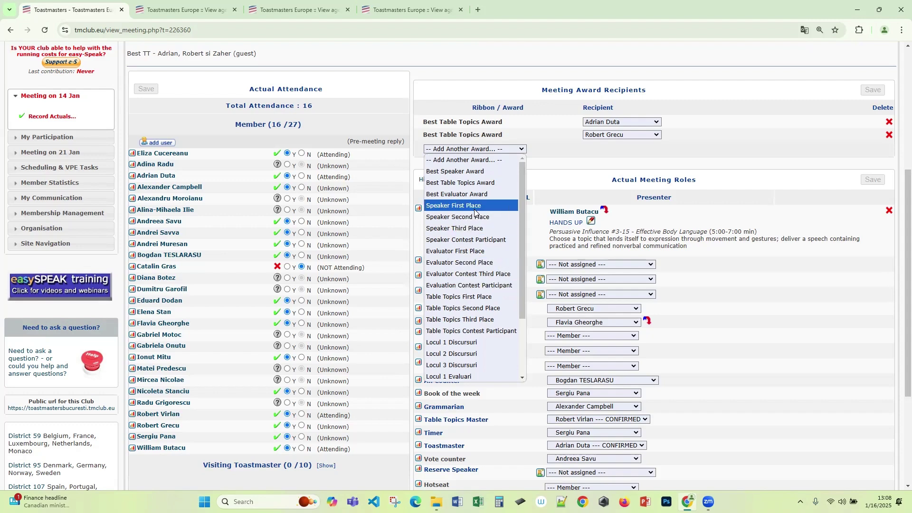
pyautogui.scroll(-3, 475, 213)
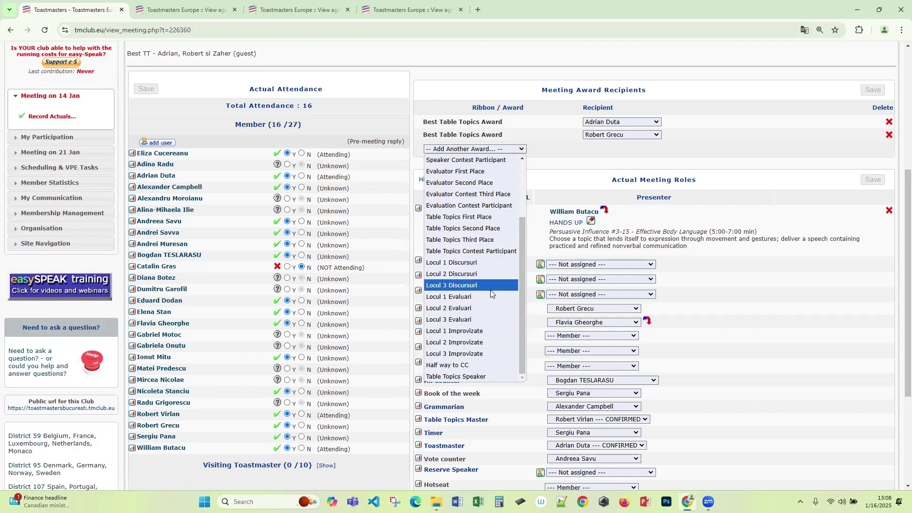
pyautogui.scroll(2, 495, 307)
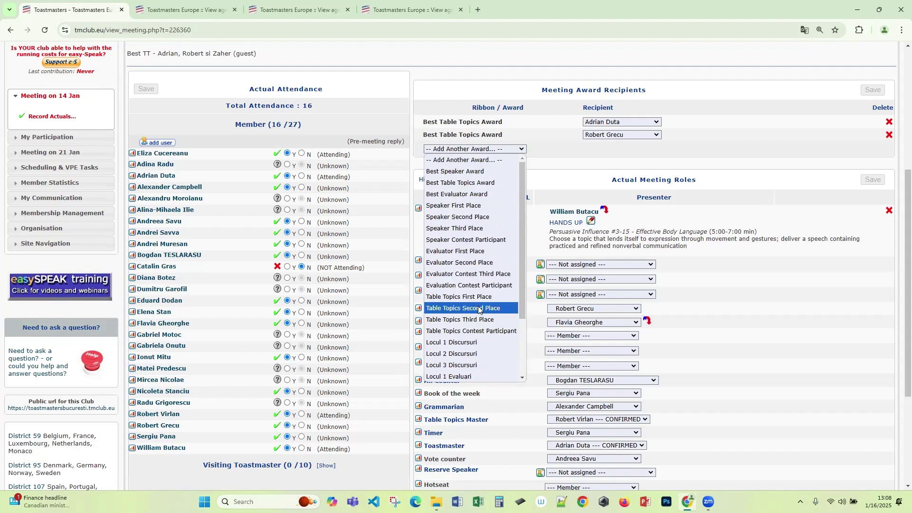
pyautogui.scroll(-2, 484, 309)
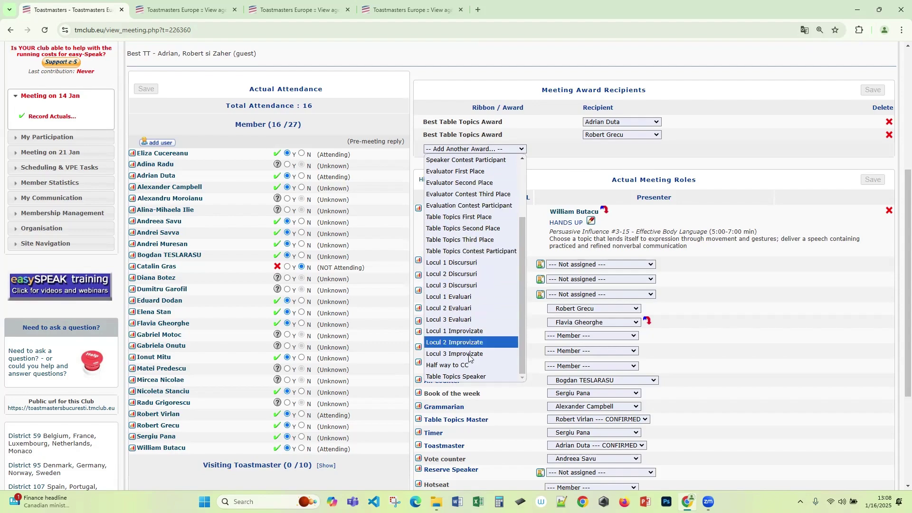
pyautogui.click(566, 174)
# Check the entered awards and roles once more, close the 14th January 25 meeting for changes, and view its final record
pyautogui.scroll(3, 739, 186)
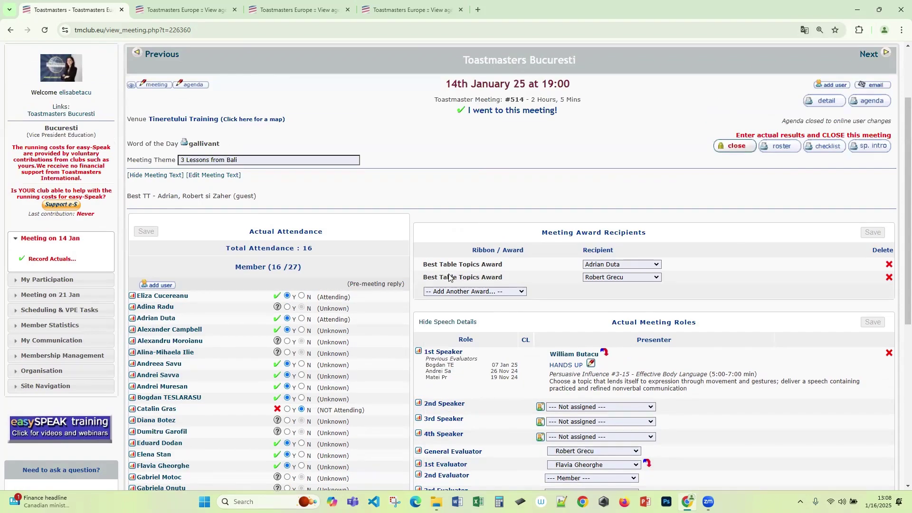
pyautogui.scroll(-3, 634, 263)
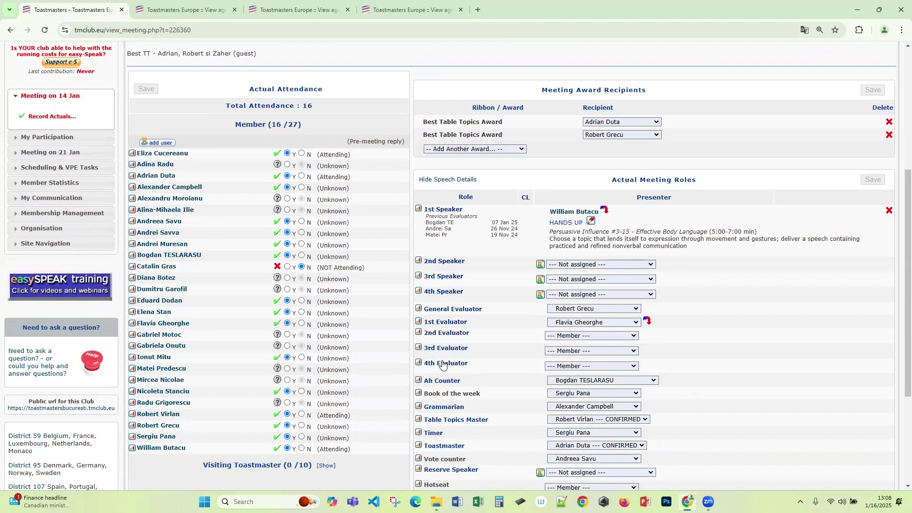
pyautogui.scroll(-2, 447, 422)
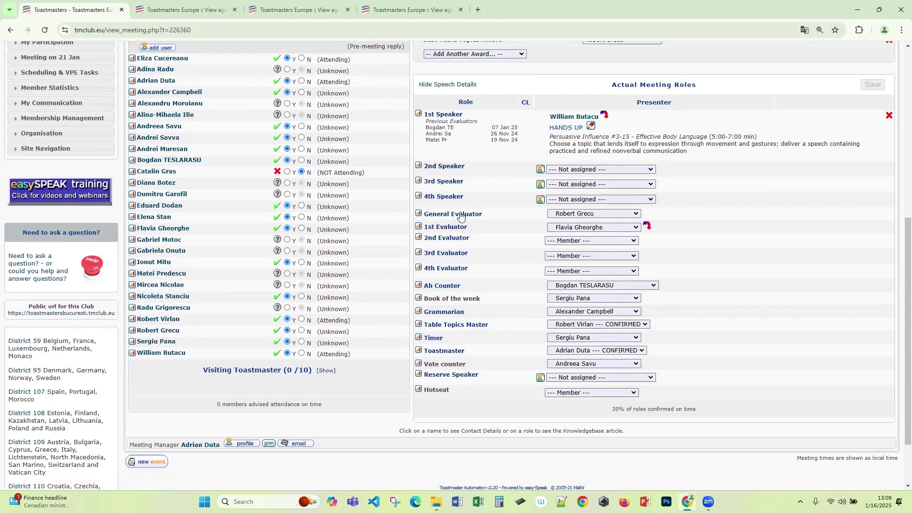
pyautogui.scroll(1, 811, 335)
pyautogui.scroll(4, 810, 332)
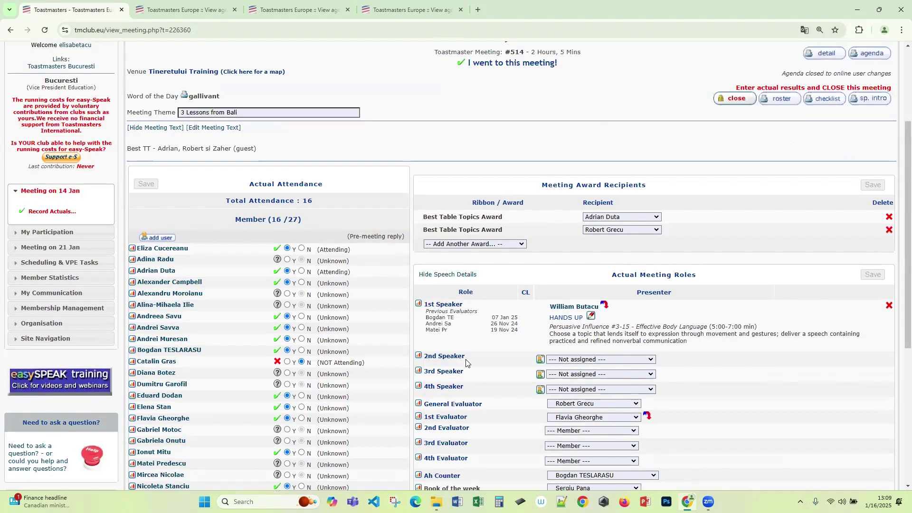
pyautogui.scroll(-6, 451, 361)
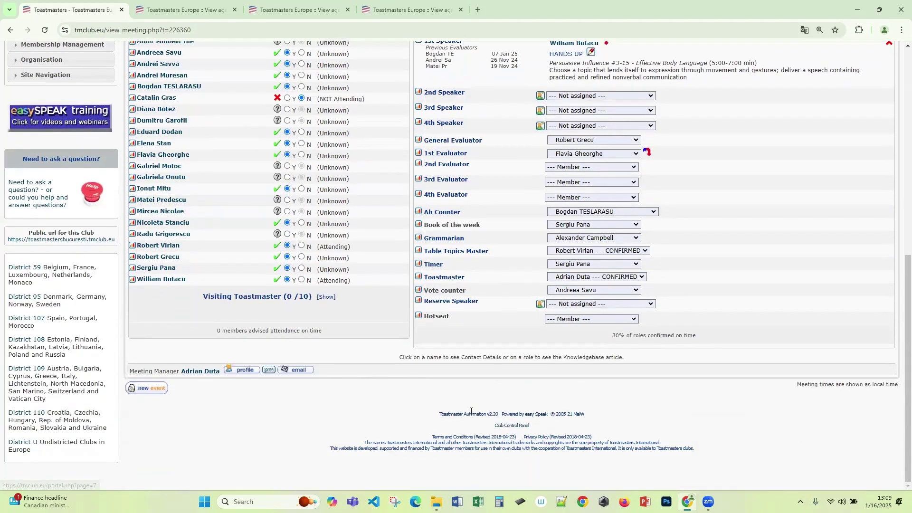
pyautogui.scroll(5, 783, 271)
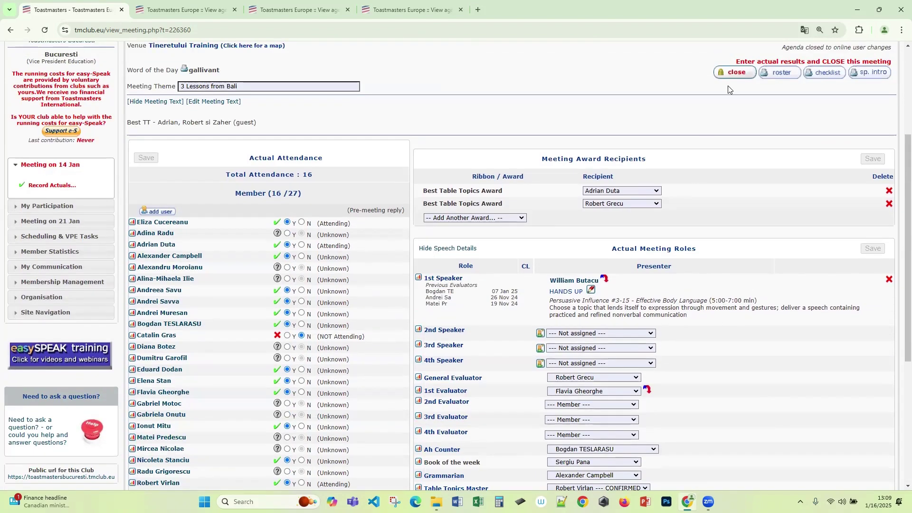
pyautogui.click(735, 73)
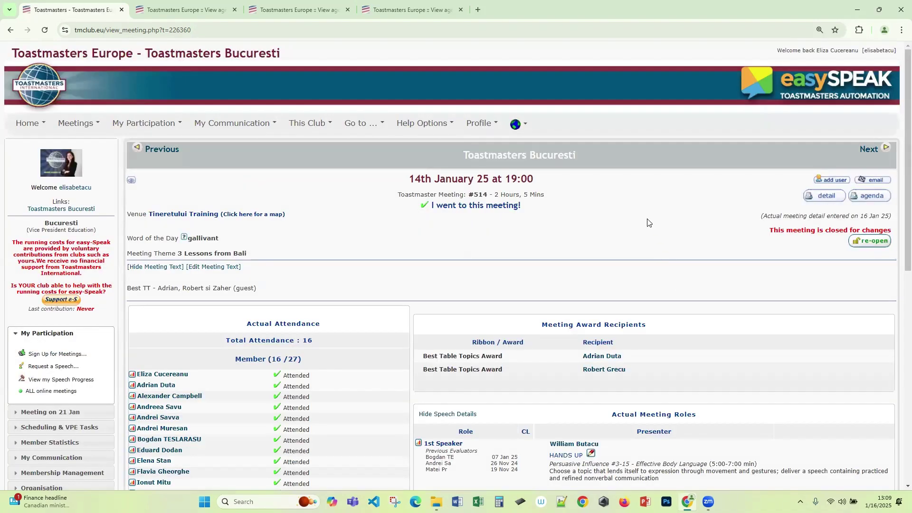
pyautogui.scroll(-5, 649, 223)
pyautogui.scroll(5, 644, 230)
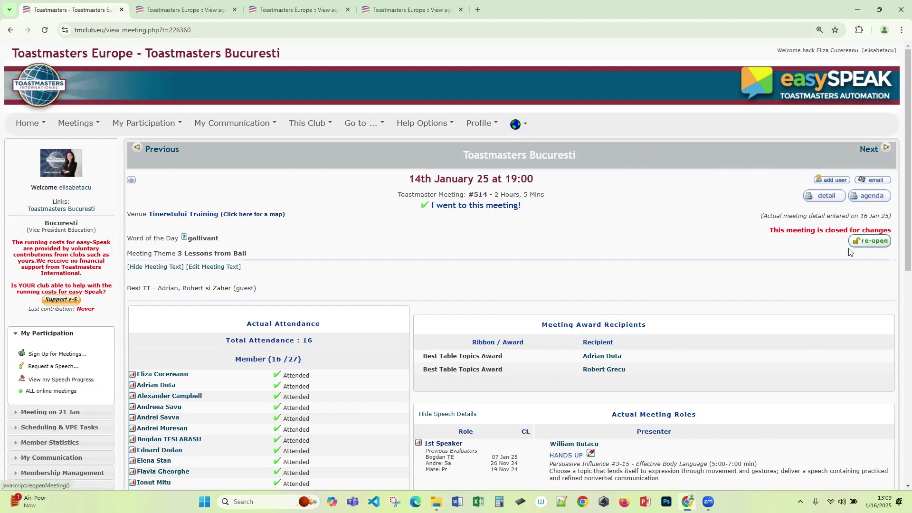
pyautogui.scroll(-4, 851, 253)
pyautogui.scroll(3, 821, 276)
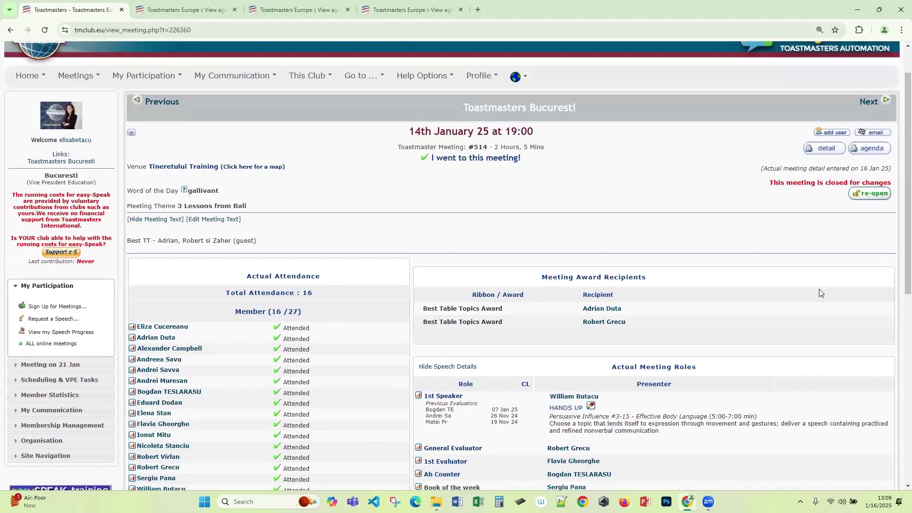